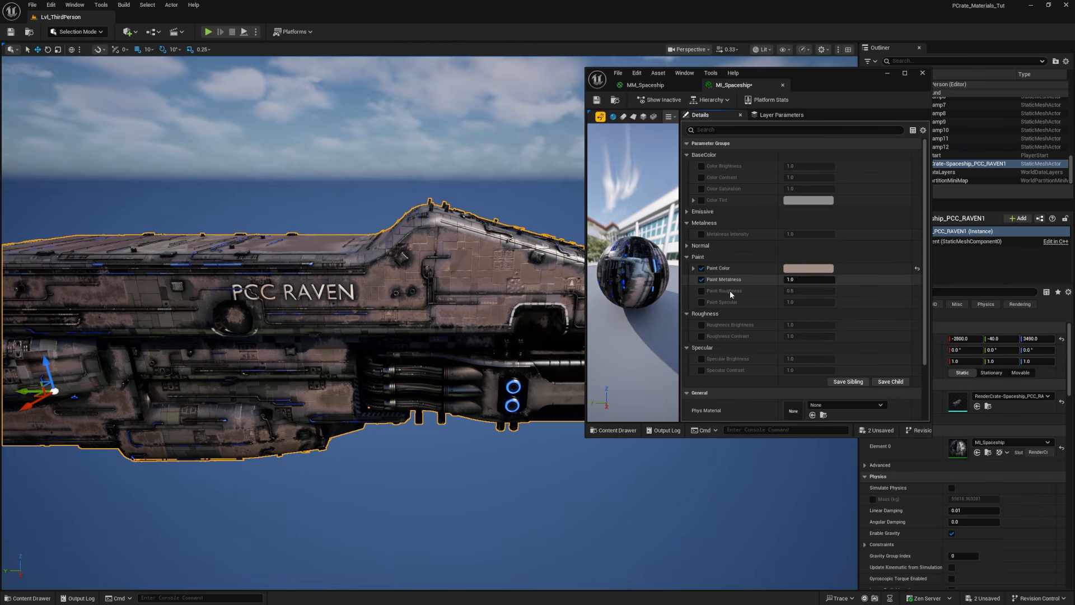
Step: Set the spaceship material instance's Paint Metalness to 0.0
alt+drag(448, 314, 442, 318)
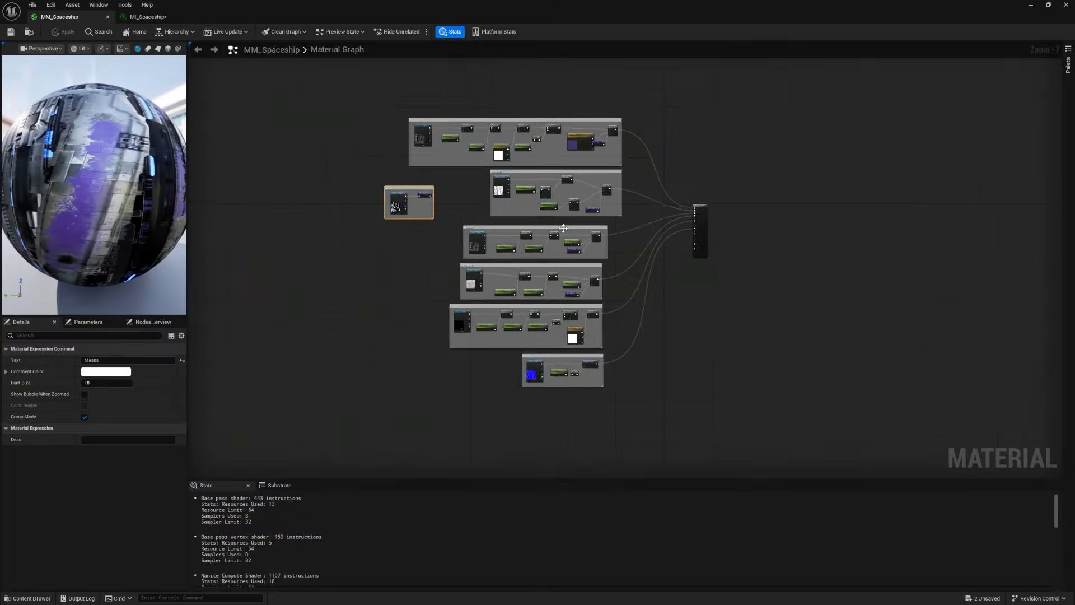
scroll(571, 225, up, 7)
right_drag(581, 222, 600, 358)
mouse_move(591, 116)
right_down()
mouse_move(677, 238)
mouse_move(658, 173)
right_up()
click(538, 351)
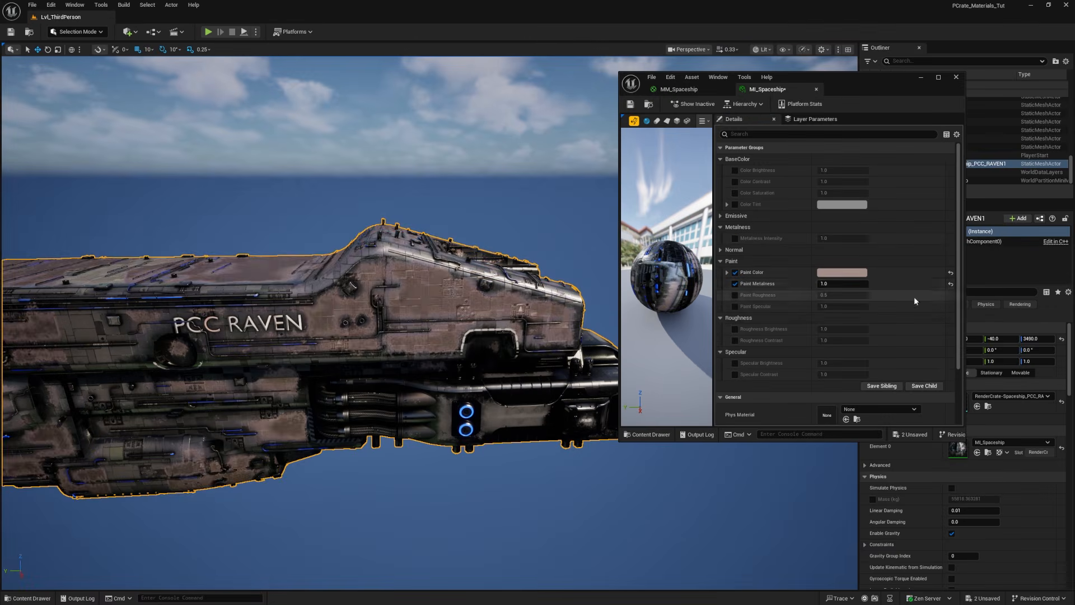
drag(843, 283, 818, 283)
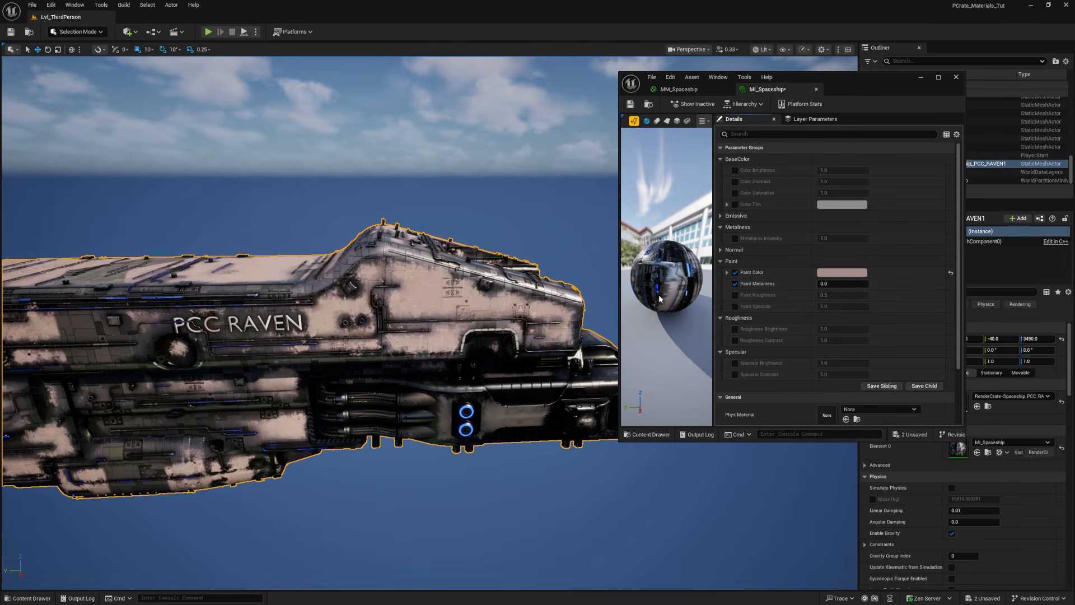
Step: Change the spaceship's Paint Color to a muted pink and enable the Paint Roughness override at 0.5
click(842, 272)
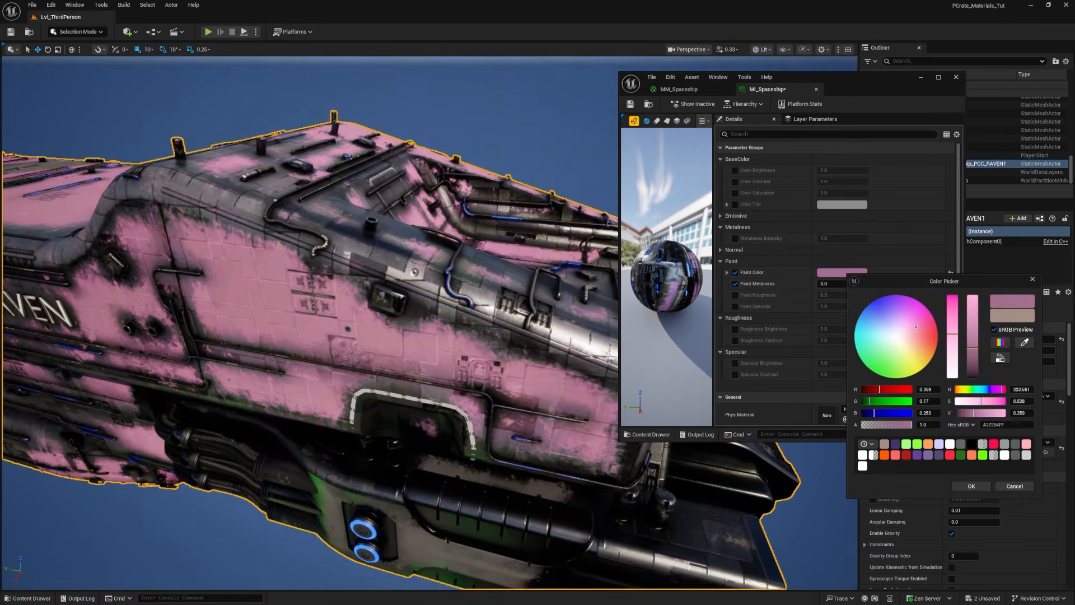
click(972, 487)
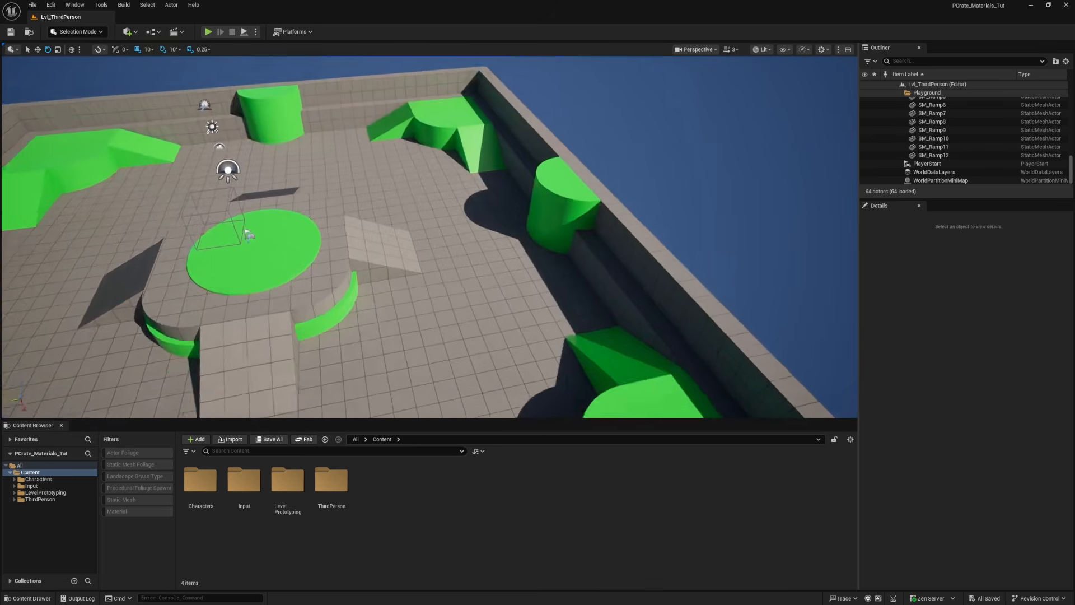
right_drag(339, 321, 247, 320)
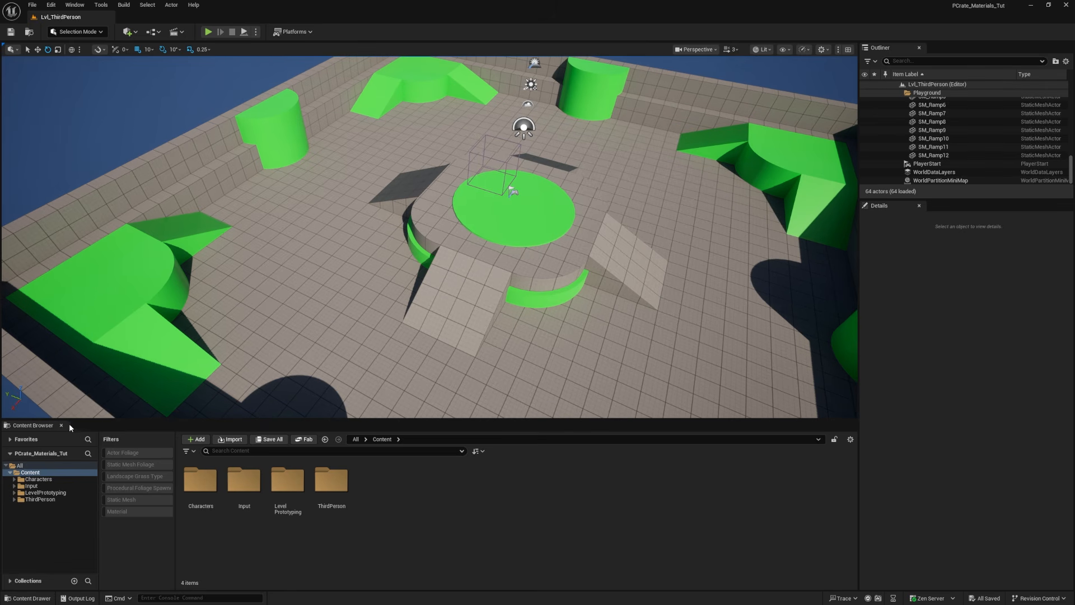
Step: Close the docked Content Browser, then open the Content Drawer and dock it in the layout
click(61, 425)
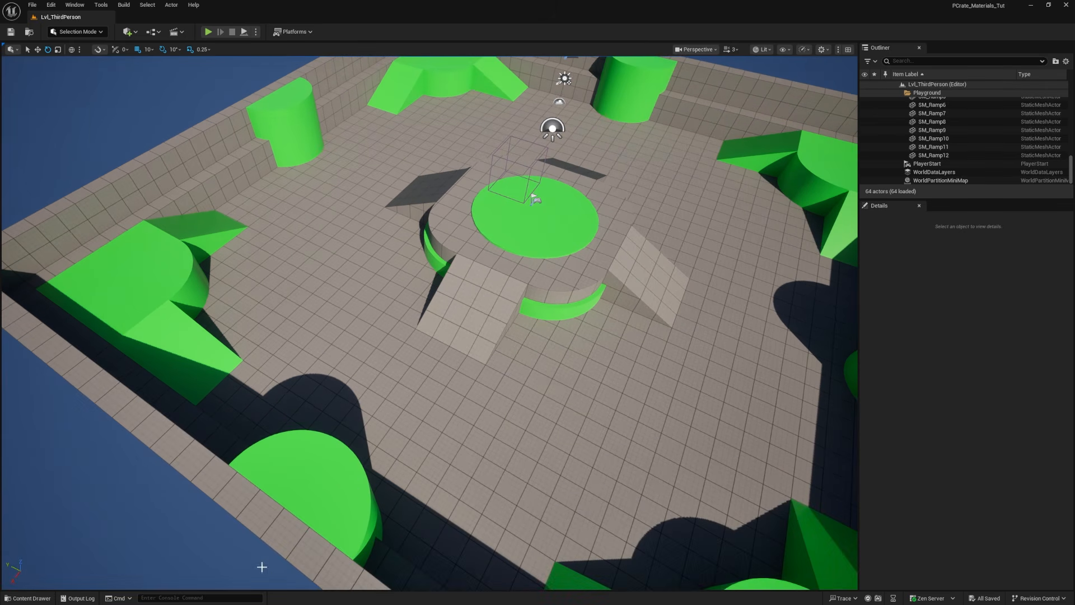
scroll(415, 466, down, 5)
key(ctrl+space)
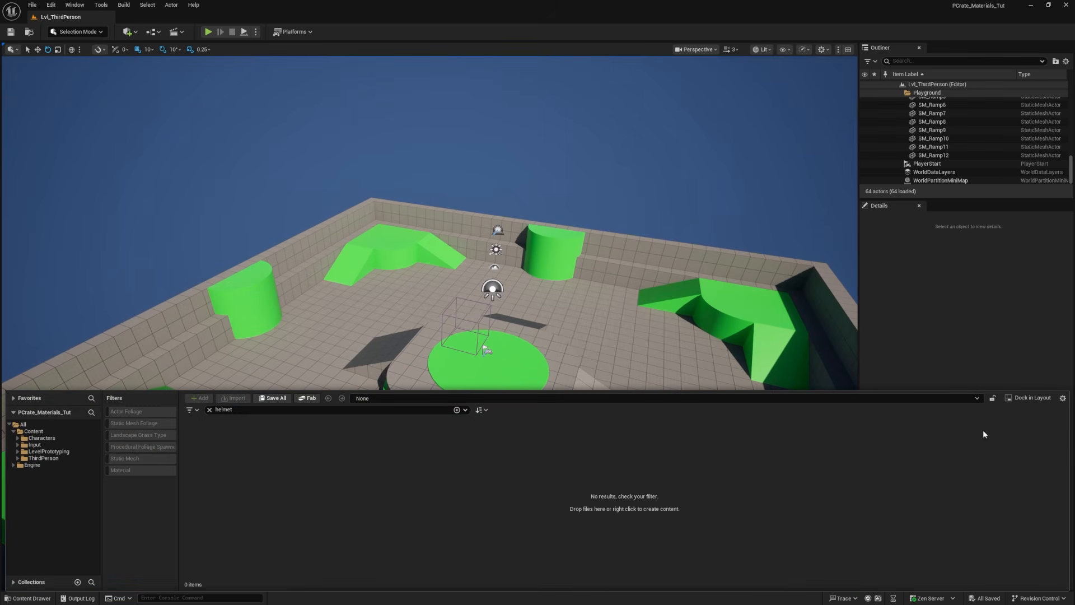
click(1034, 398)
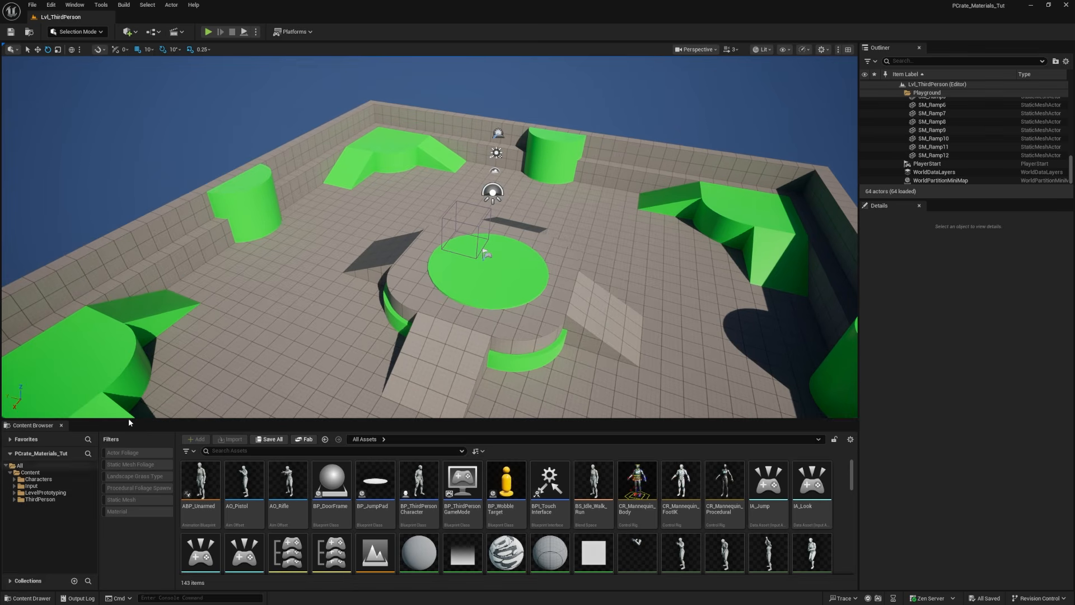
Step: Create a folder named PCrate_Tut in the Content folder and open it
click(30, 472)
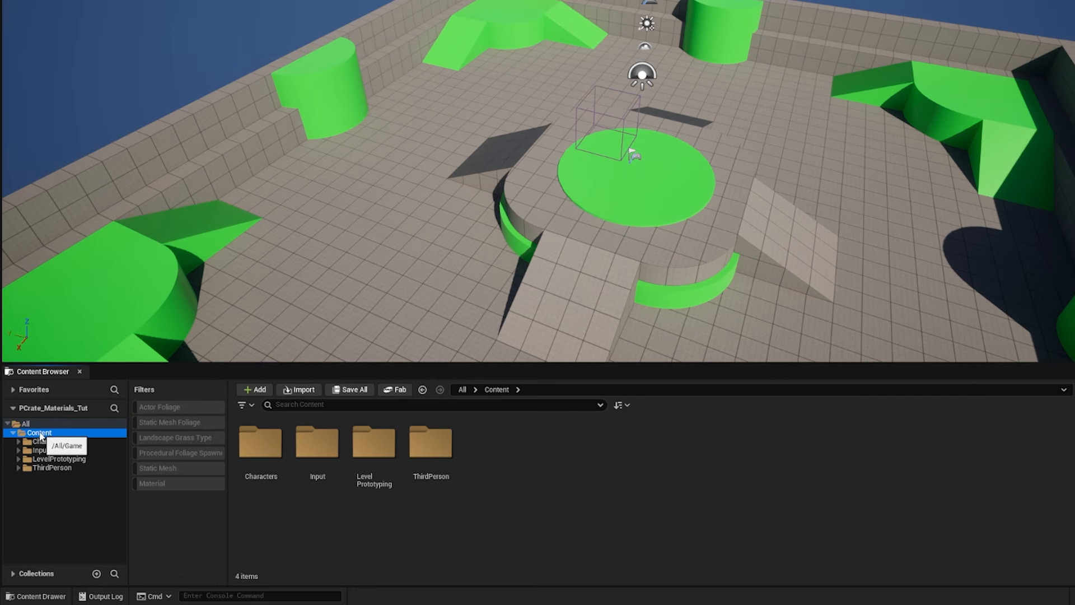
right_click(505, 460)
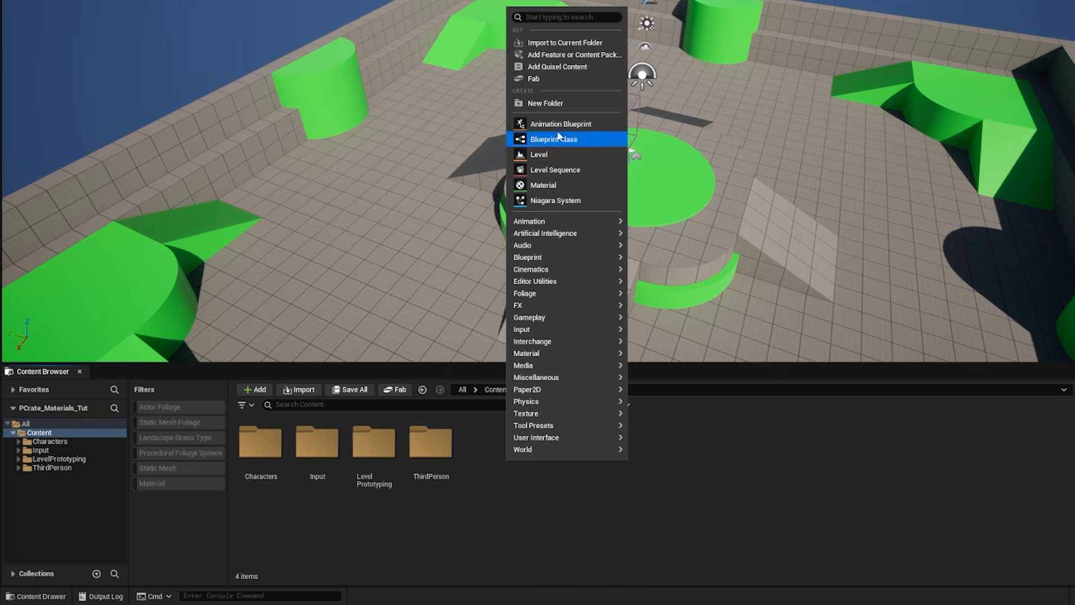
click(559, 104)
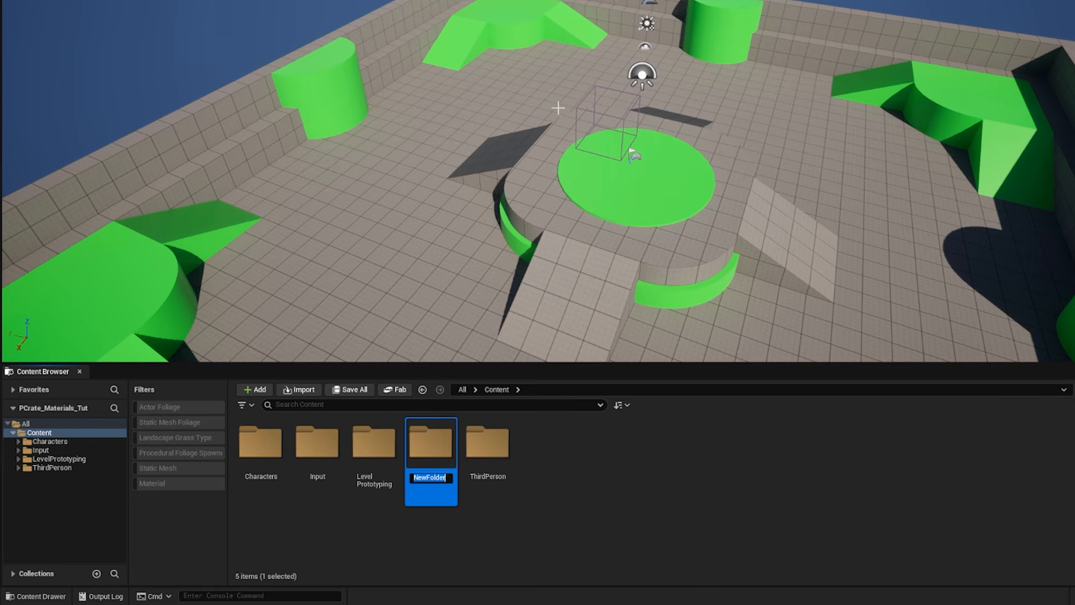
text(PCrate_Tut)
double_click(438, 448)
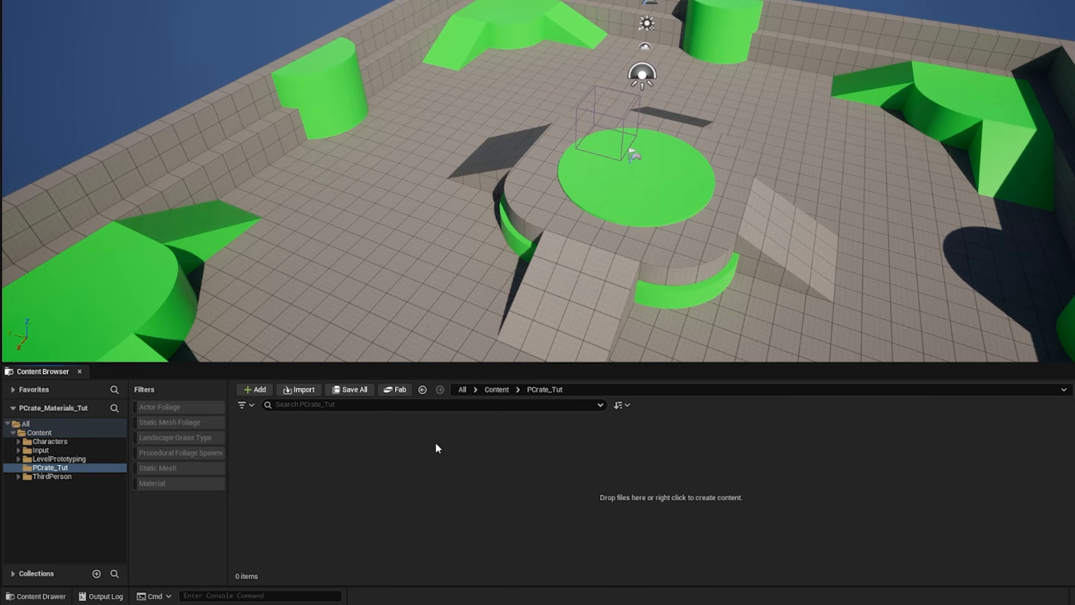
Step: Create a folder named Gun inside PCrate_Tut and open it
right_click(355, 453)
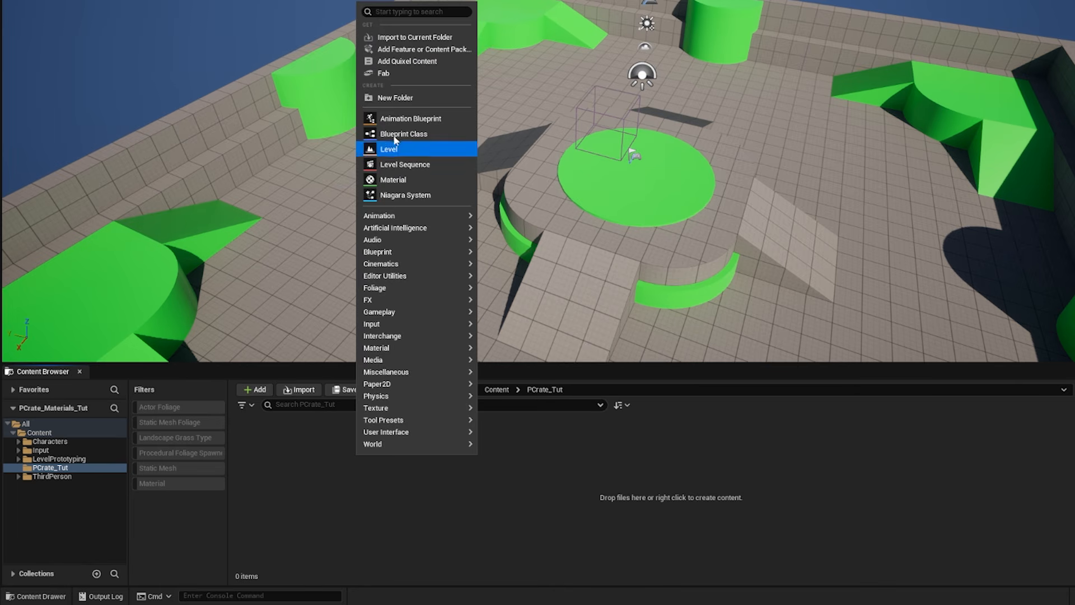
click(396, 103)
text(Gun)
key(Return)
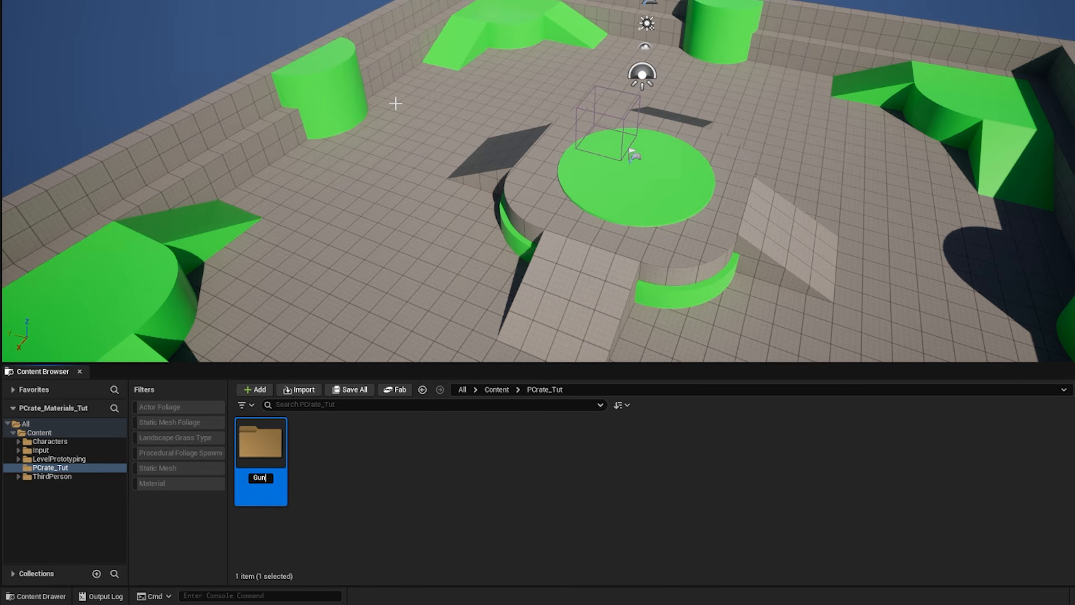
key(Return)
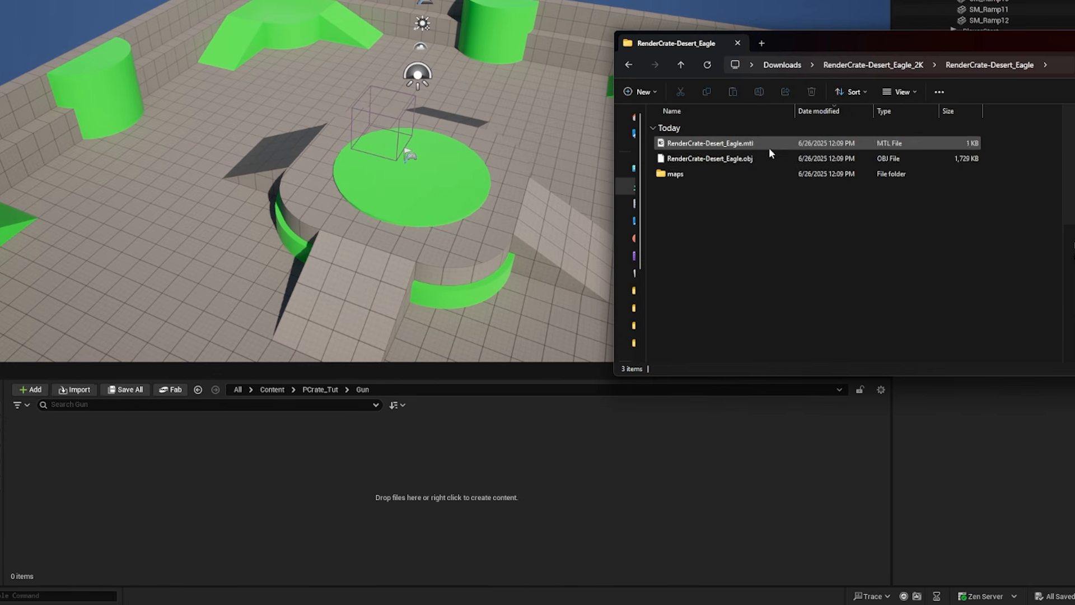
Step: Import RenderCrate-Desert_Eagle.obj into the Gun folder with Combine Static Meshes enabled
drag(647, 158, 276, 482)
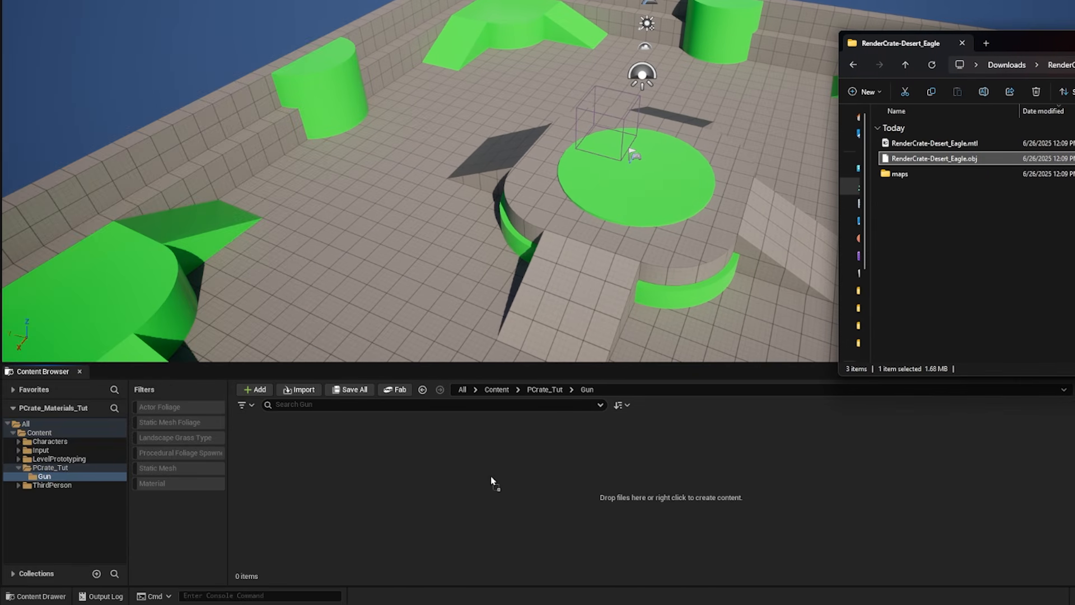
drag(492, 482, 491, 476)
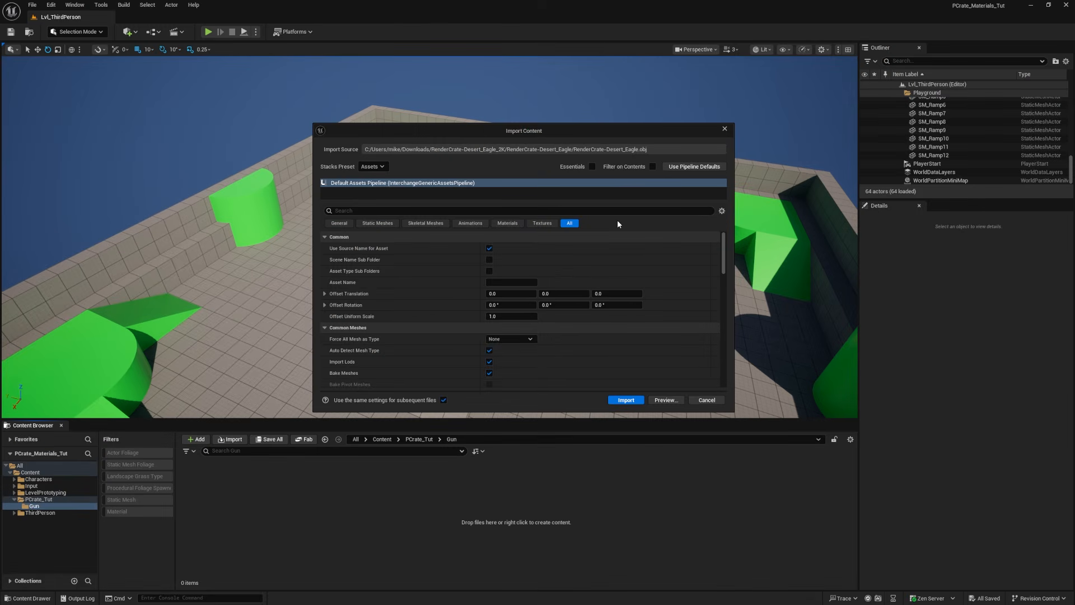
click(377, 223)
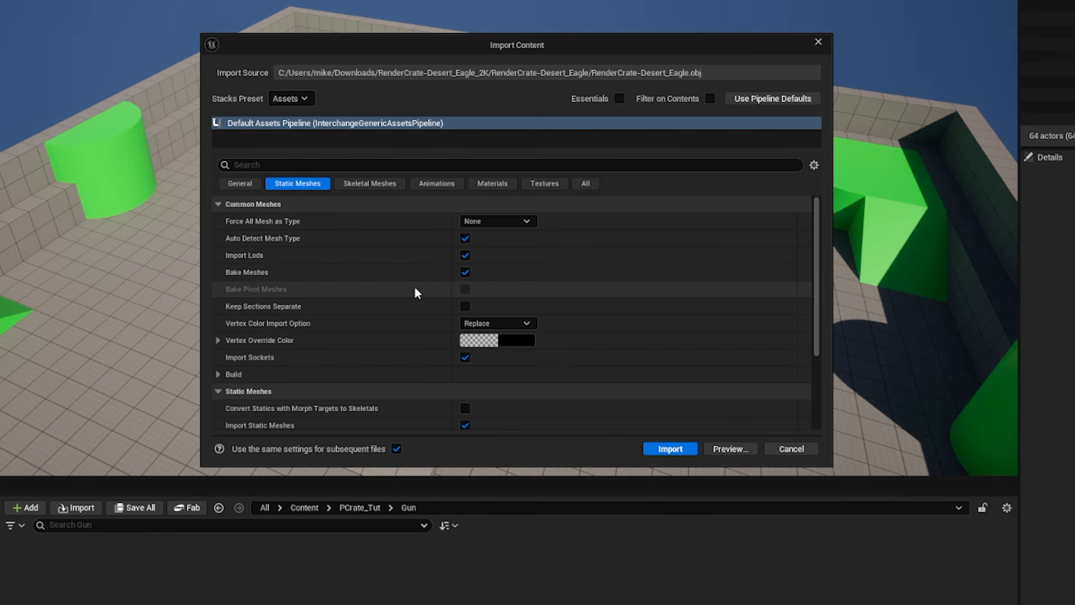
scroll(415, 291, down, 2)
click(465, 382)
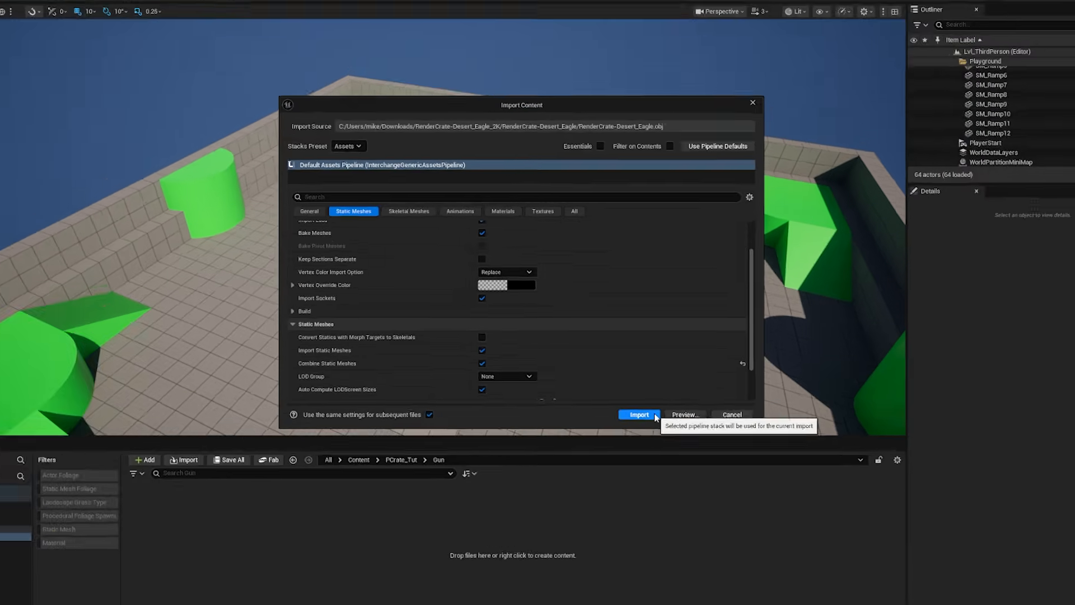
click(692, 451)
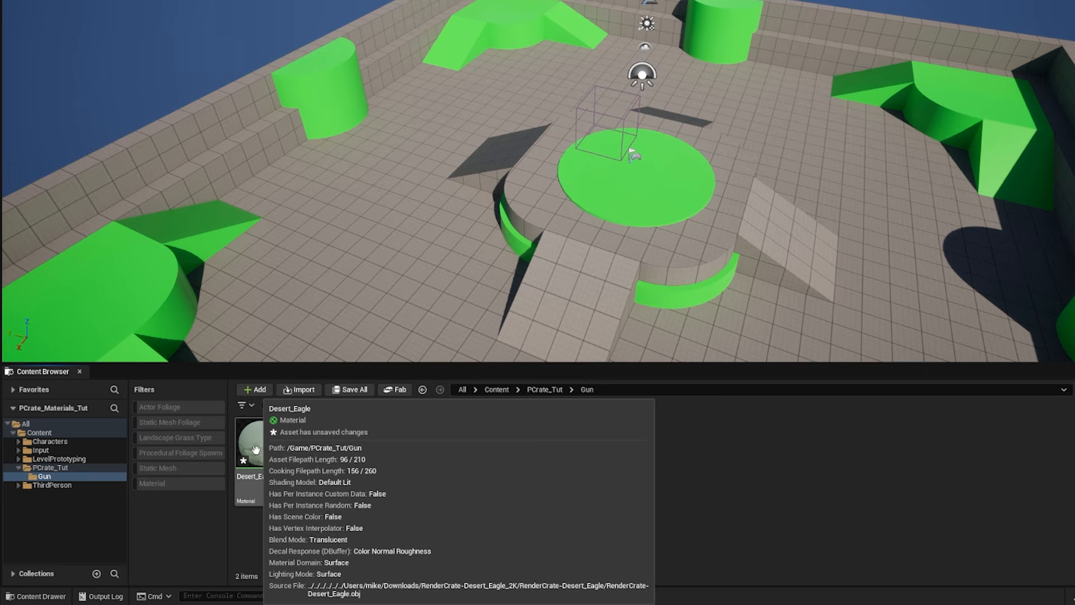
Step: Place the Desert Eagle mesh in the level above the floor and rotate it about 90 degrees around X
right_drag(431, 238, 480, 240)
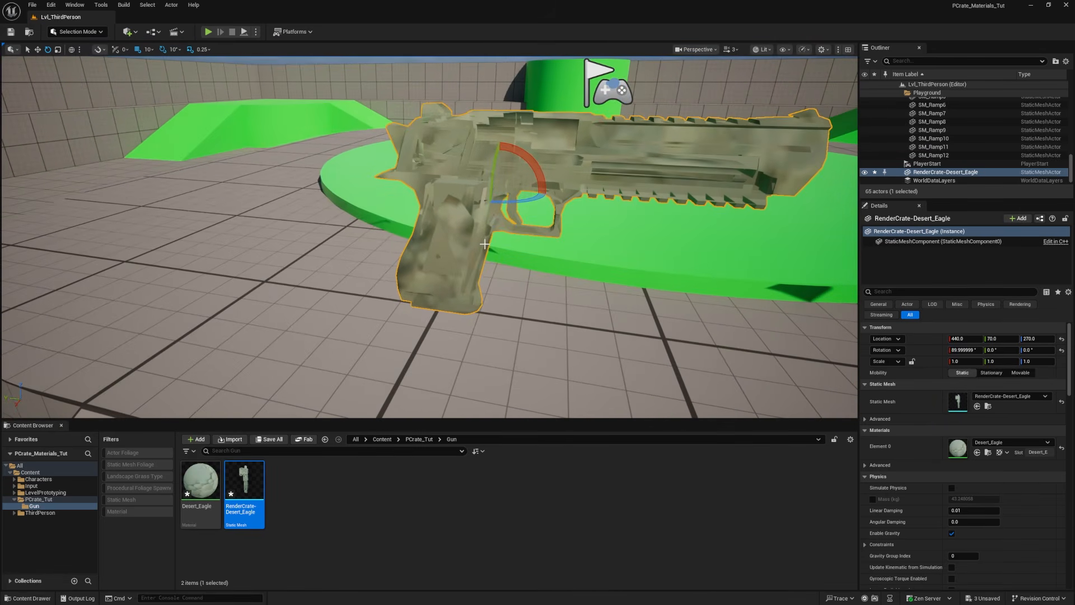
Step: Import the Base_Color, Metallic, Mixed_AO, Normal and Roughness PNGs from the maps folder into the Gun folder, leaving out Height
drag(1074, 160, 566, 159)
click(458, 267)
double_click(458, 266)
drag(572, 341, 504, 236)
ctrl+click(489, 256)
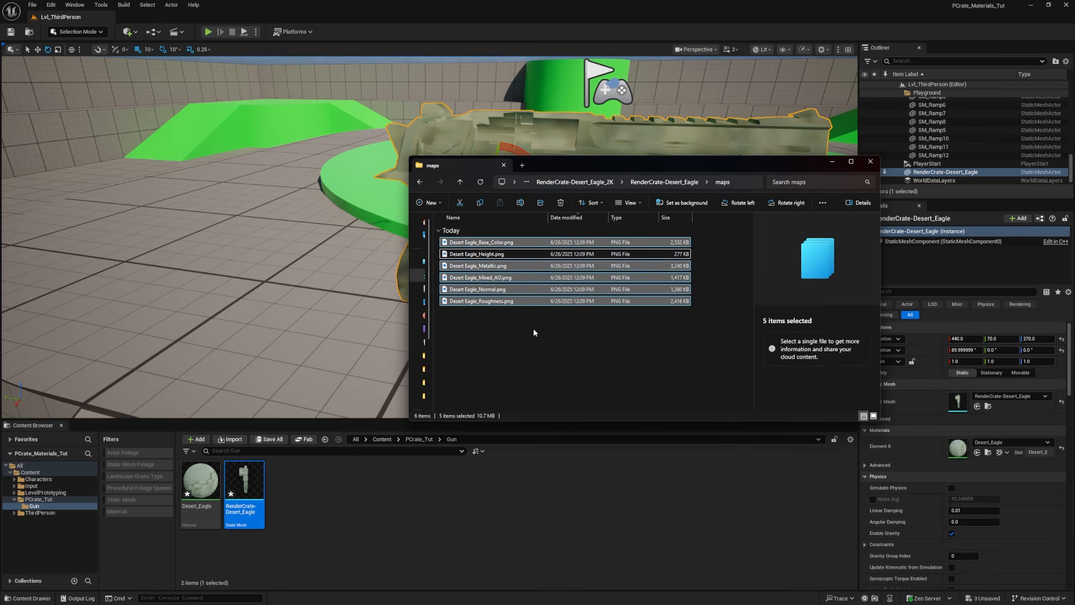
drag(480, 301, 414, 494)
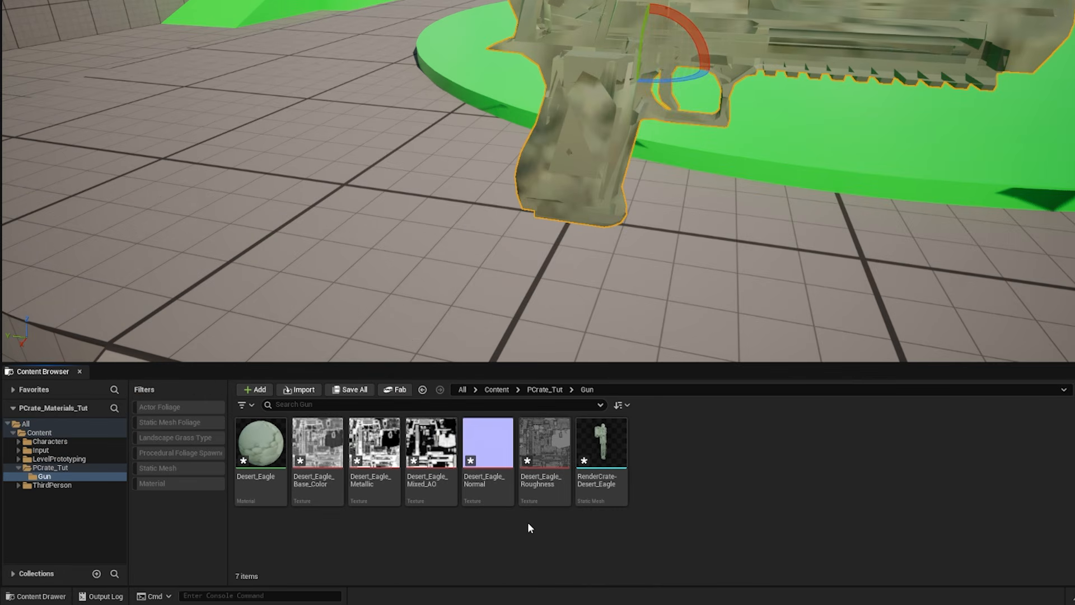
Step: Open the Roughness, Mixed_AO and Metallic textures together for bulk editing in the Property Matrix
mouse_move(319, 445)
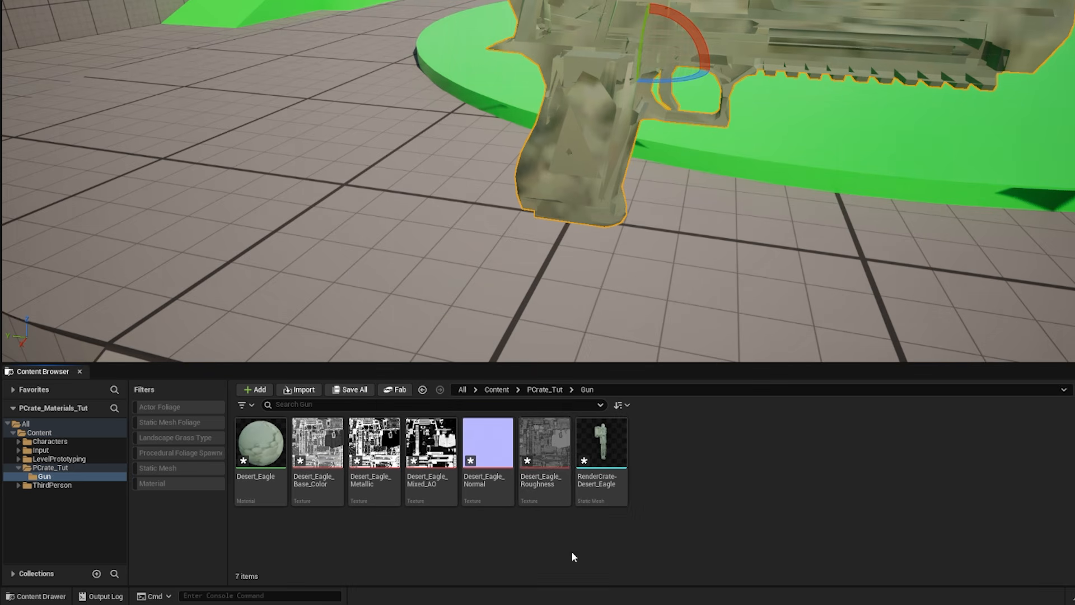
click(549, 454)
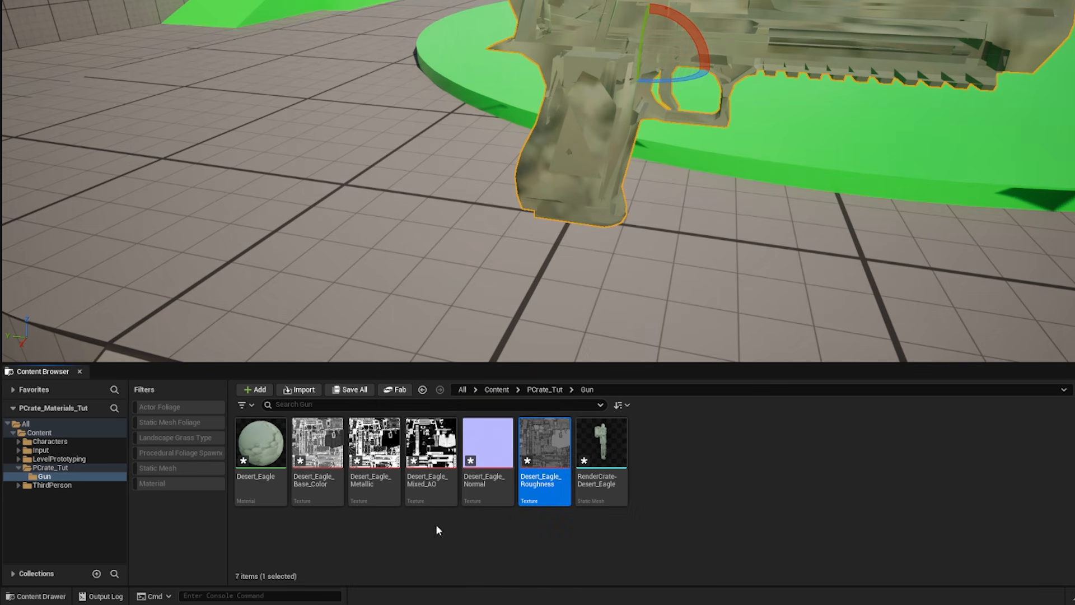
ctrl+click(423, 459)
ctrl+click(372, 457)
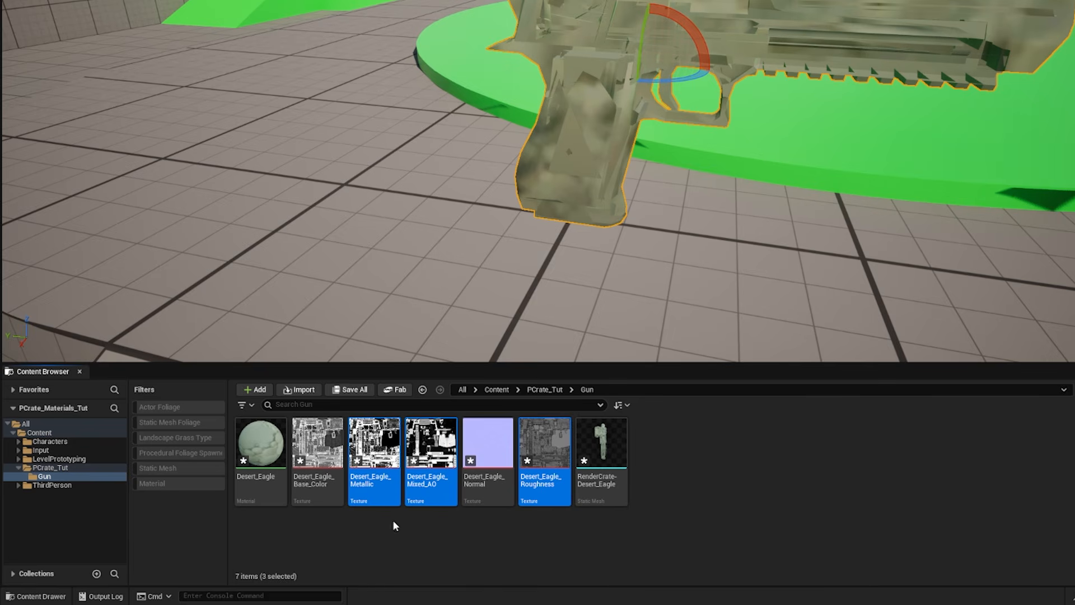
mouse_move(534, 497)
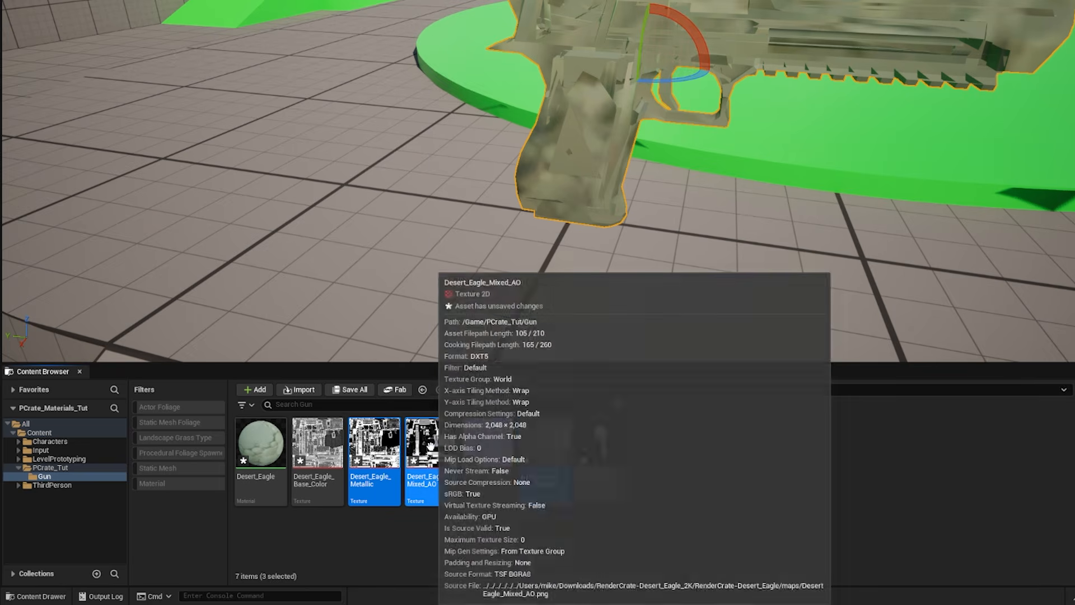
right_click(430, 445)
mouse_move(510, 275)
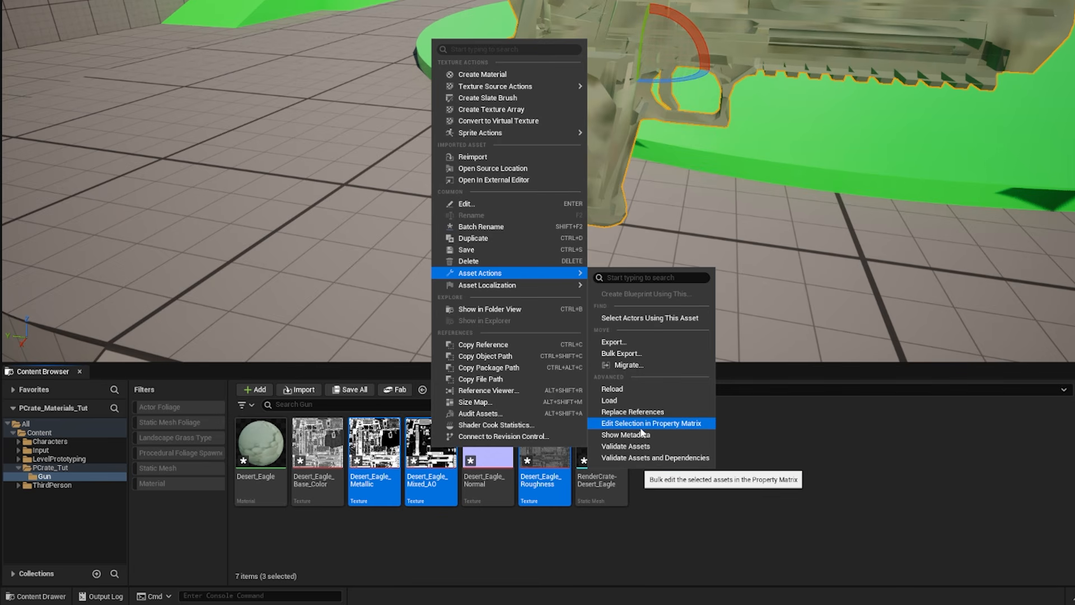
click(685, 425)
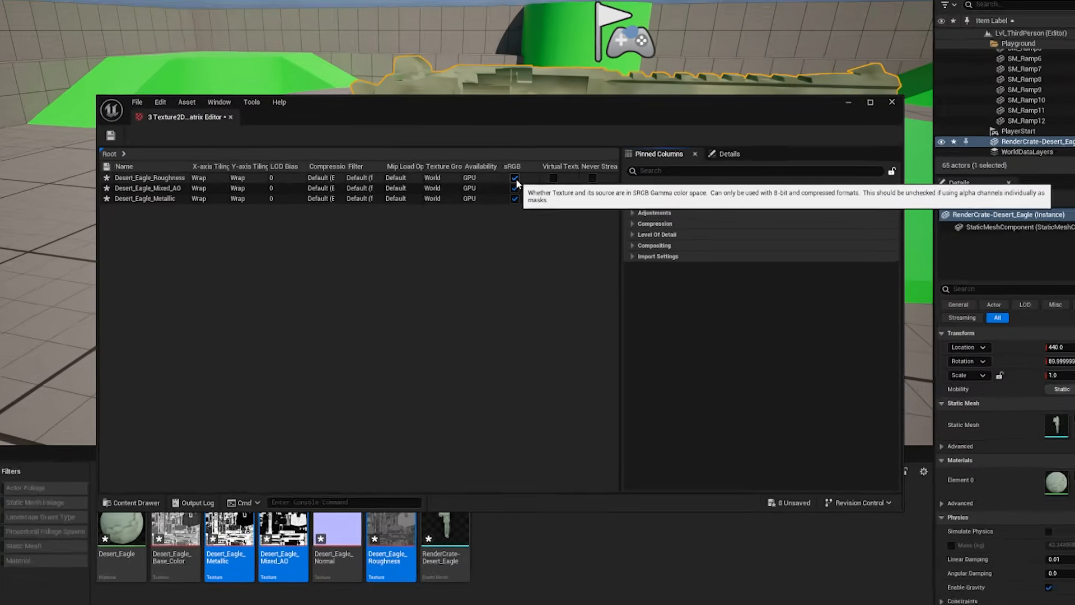
Step: Turn off sRGB for the Roughness, Mixed_AO and Metallic textures and save them
click(515, 178)
click(514, 188)
click(515, 198)
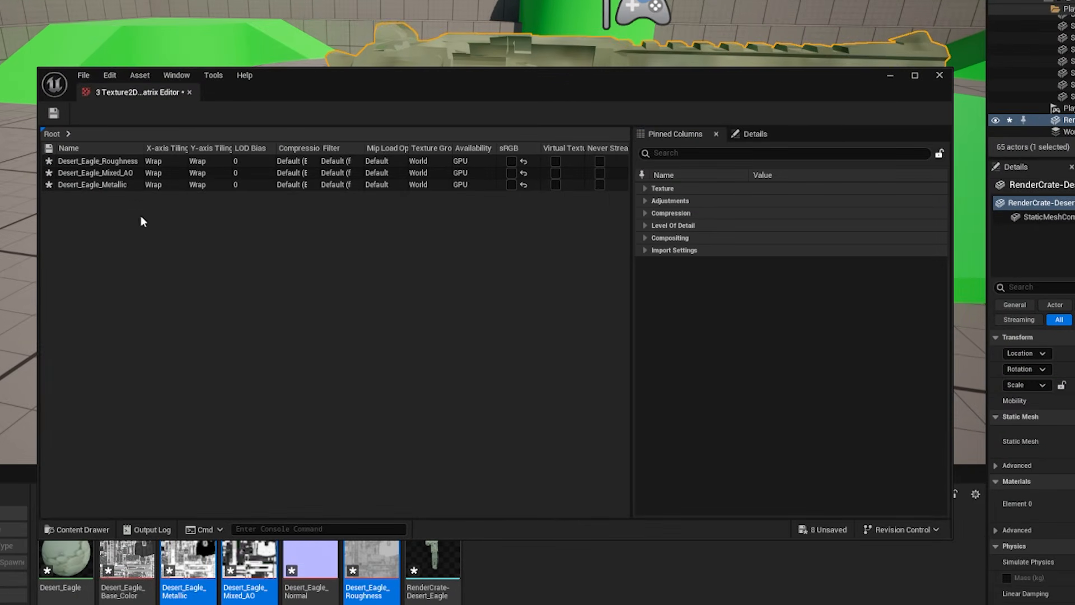
click(54, 113)
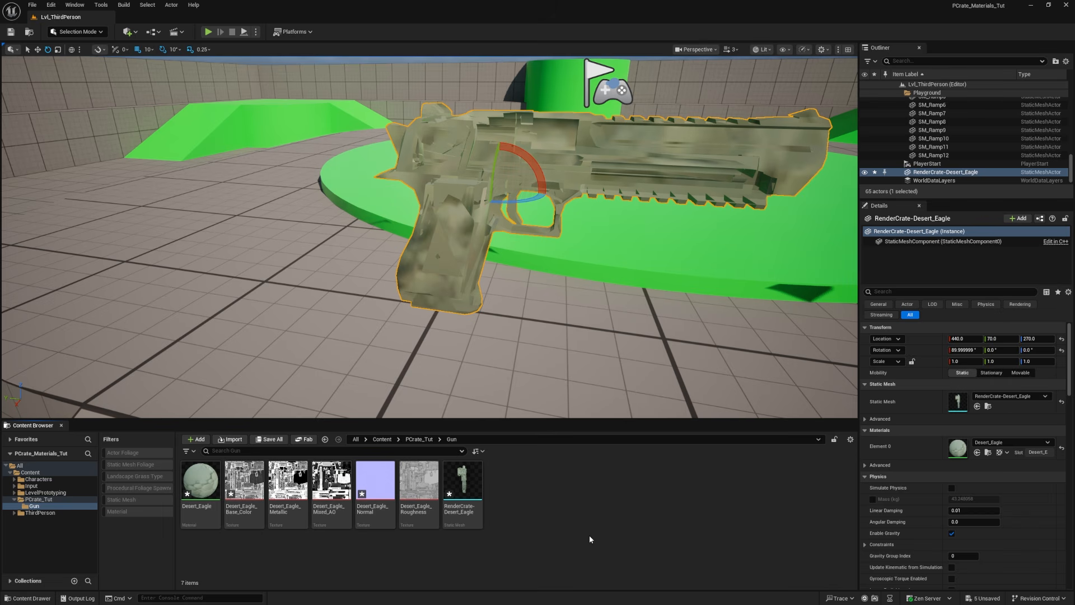
Step: Open the Desert_Eagle_Normal texture and enable Flip Green Channel
mouse_move(381, 471)
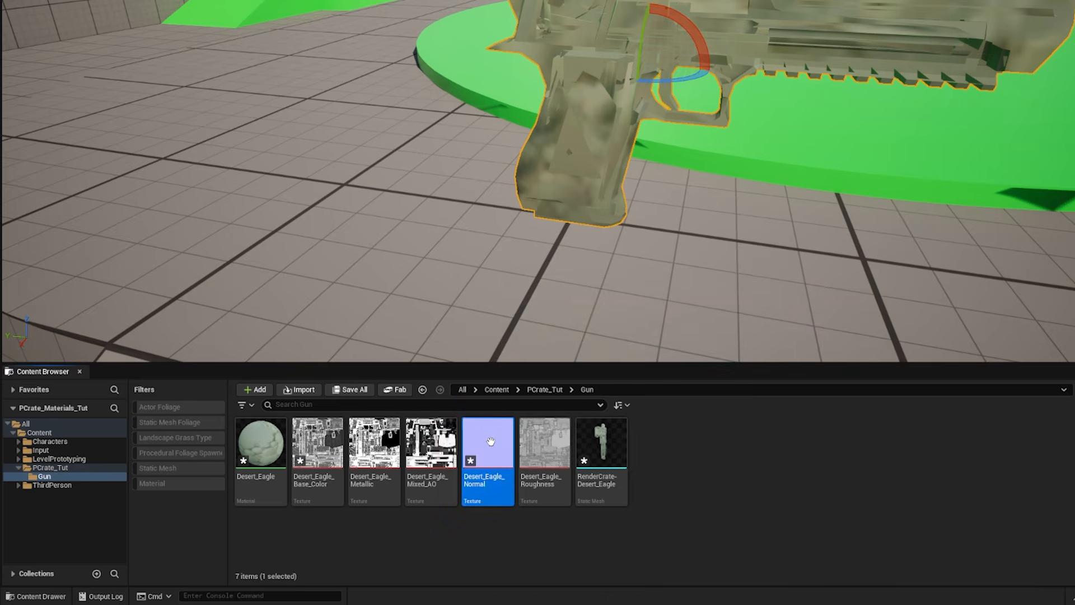
click(381, 479)
double_click(491, 443)
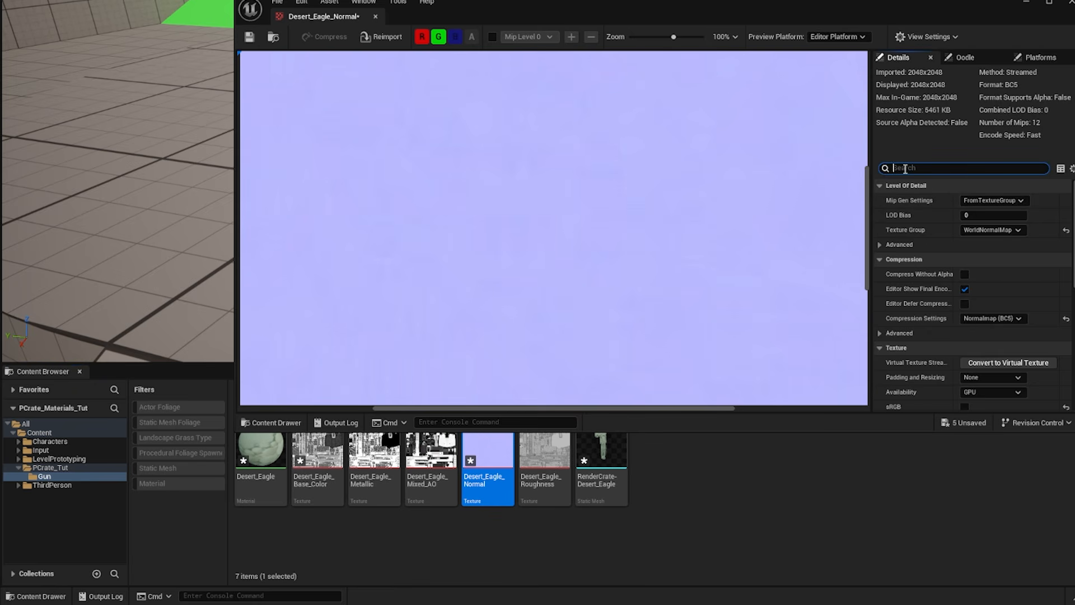
text(green)
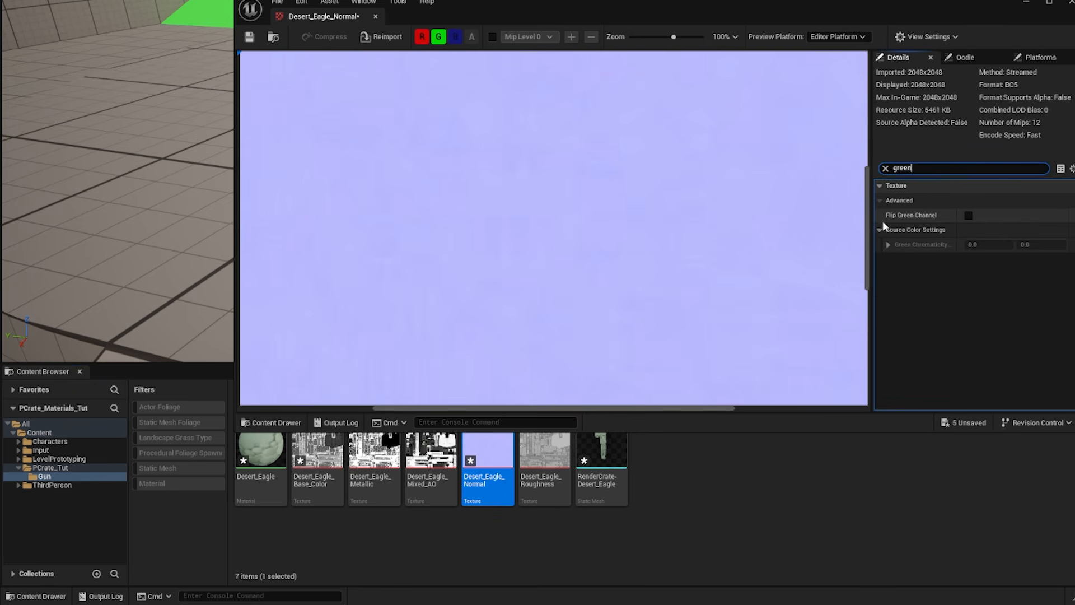
click(969, 216)
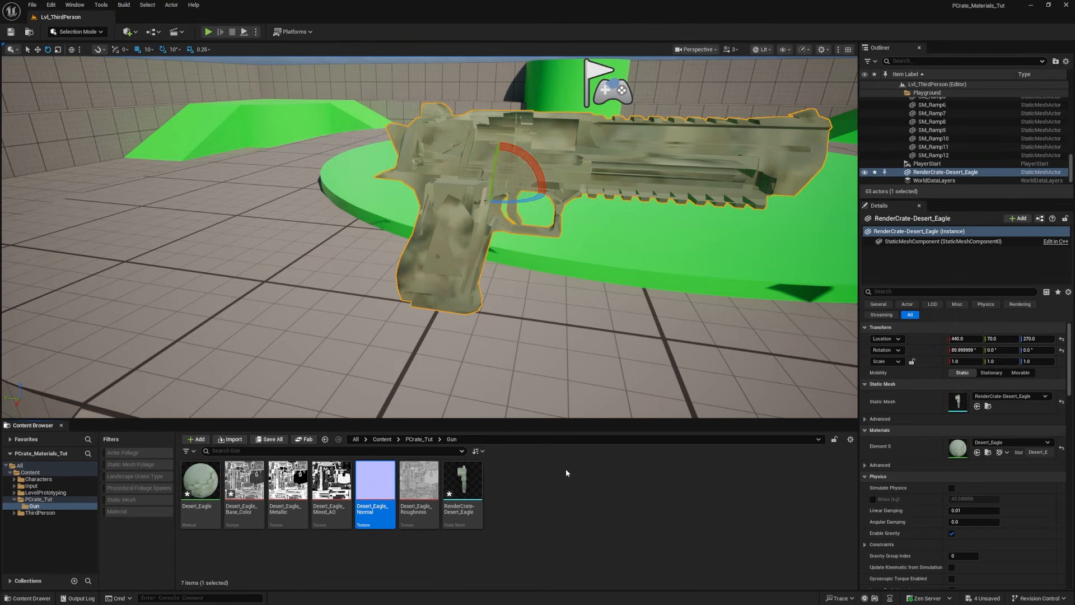
Step: Save all unsaved assets, open the Desert_Eagle material and enlarge its editor window to show the node graph
key(ctrl+shift+s)
right_drag(488, 216, 587, 167)
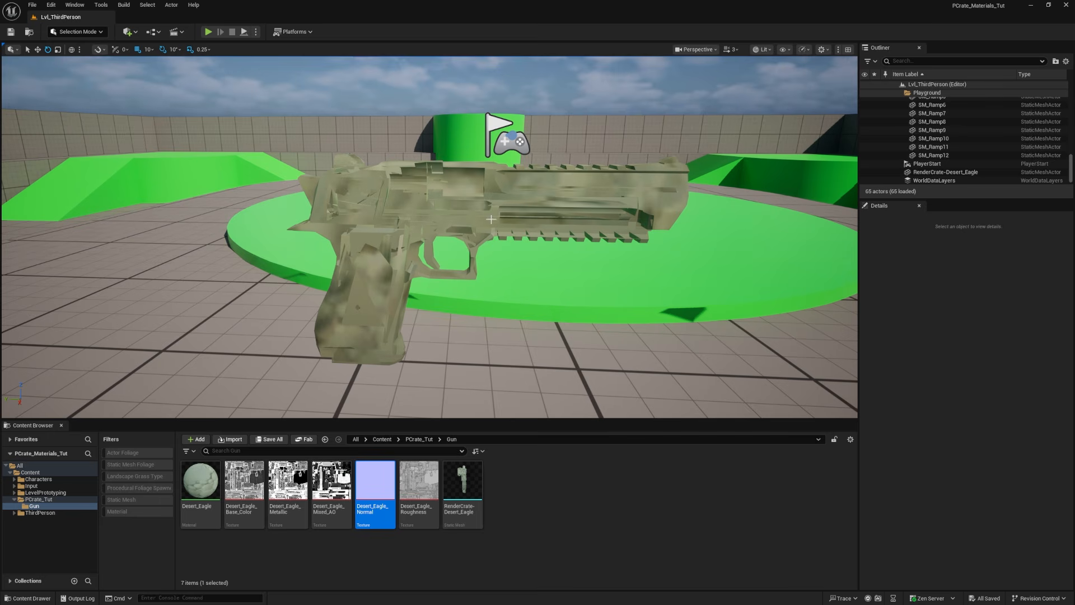
double_click(200, 486)
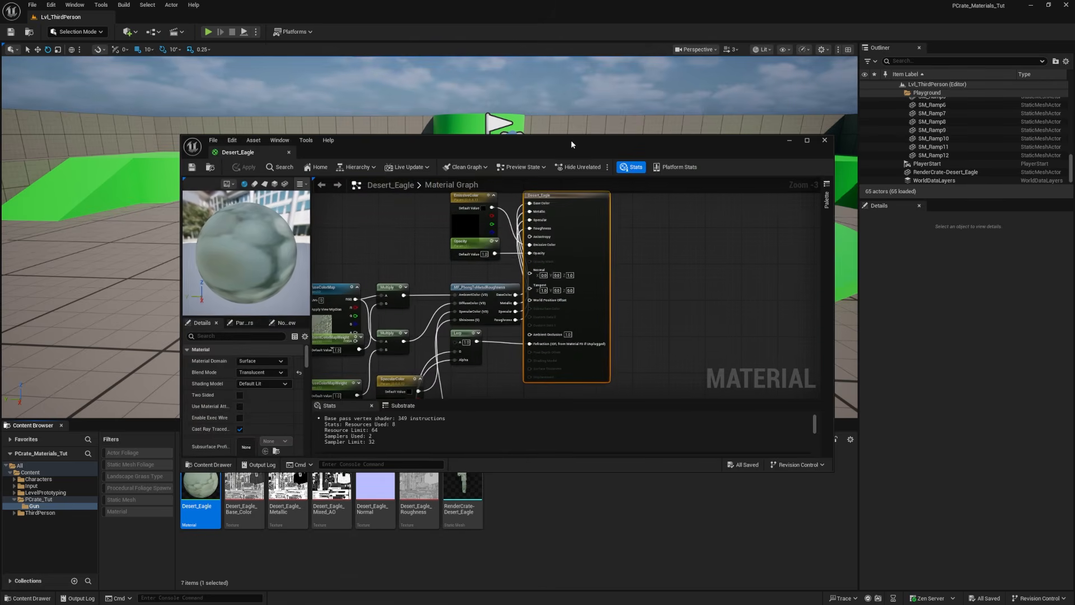
drag(572, 145, 525, 77)
drag(788, 402, 889, 504)
right_drag(528, 376, 629, 377)
drag(634, 138, 706, 139)
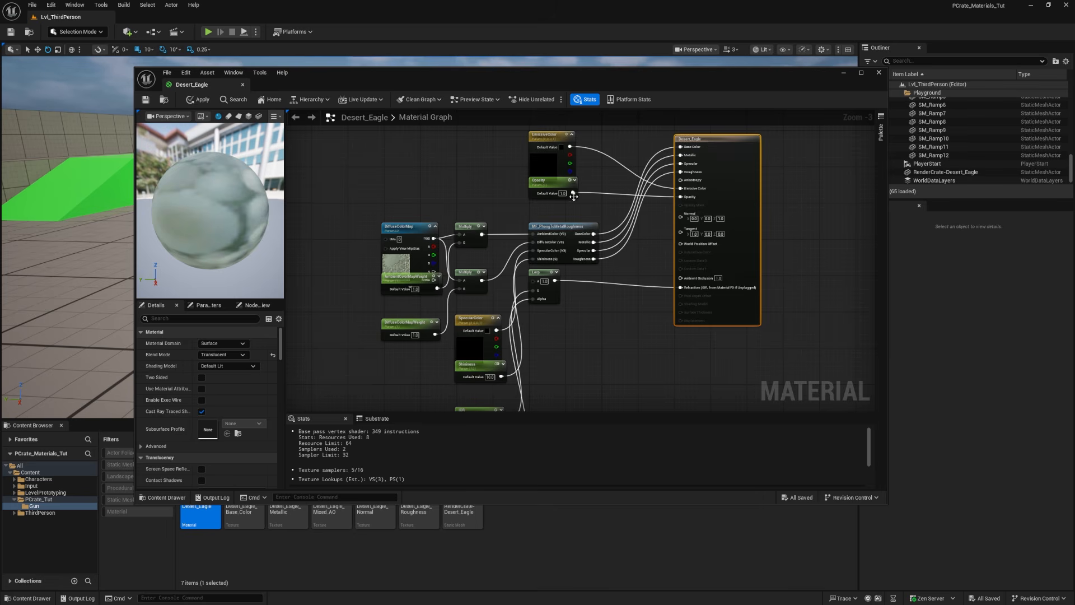
Step: Delete every node feeding the Desert_Eagle material output, keeping only the output node
scroll(574, 205, down, 2)
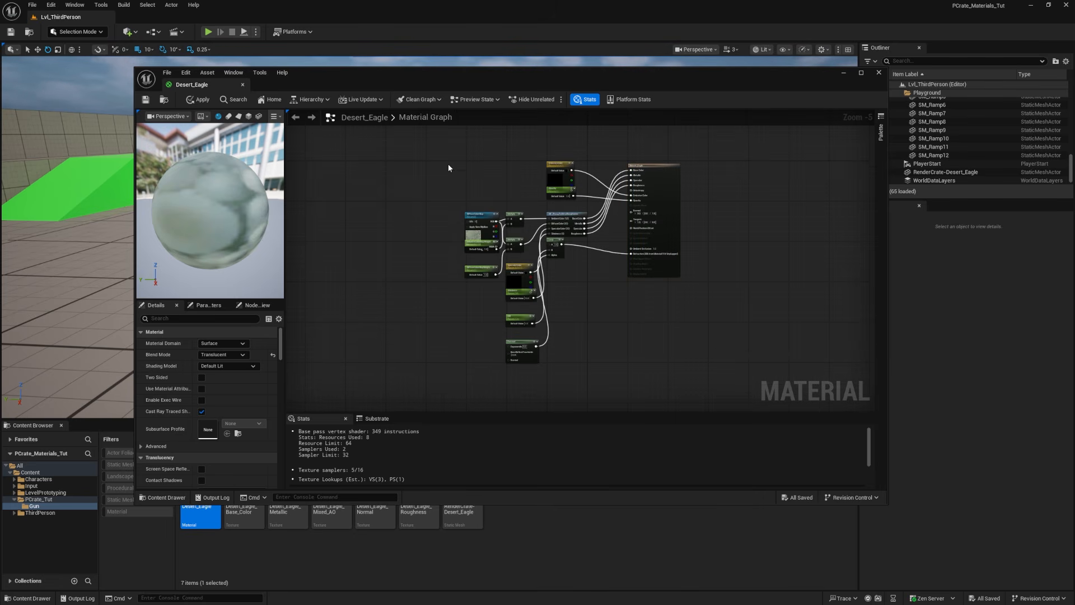
drag(485, 224, 586, 369)
key(Delete)
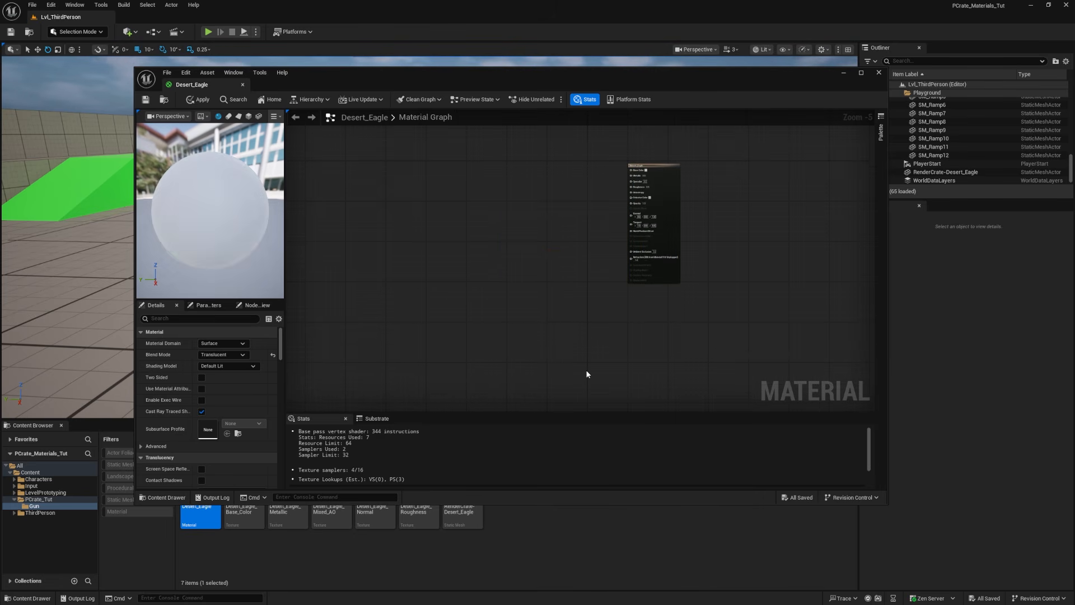
Step: Add the Base_Color, Metallic, Mixed_AO, Normal and Roughness textures to the material graph as Texture Sample nodes
click(245, 484)
shift+click(411, 492)
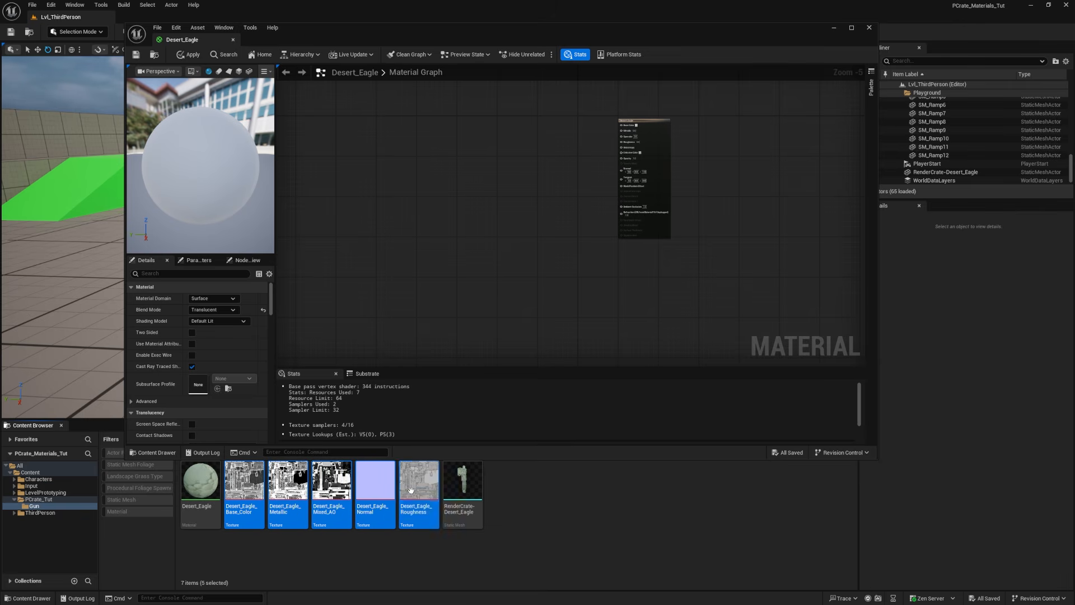
drag(410, 492, 436, 155)
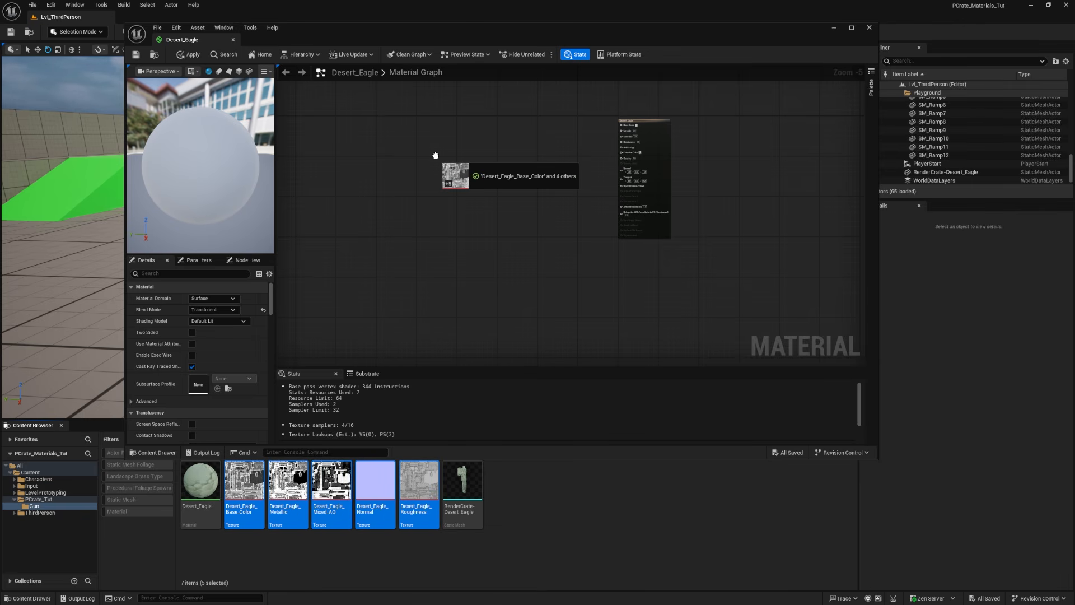
drag(436, 155, 435, 155)
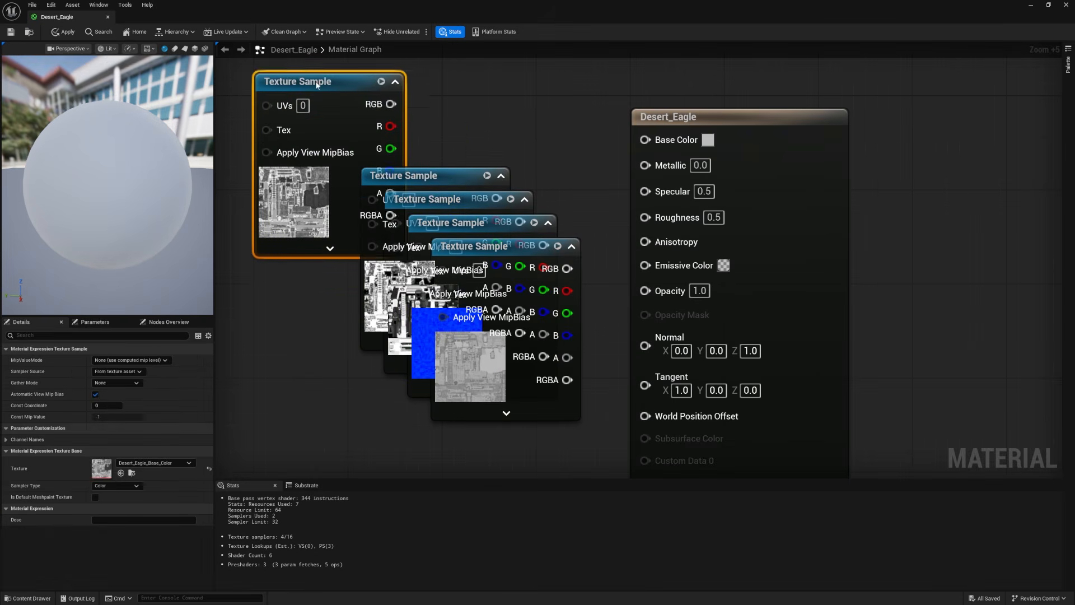
drag(317, 84, 316, 72)
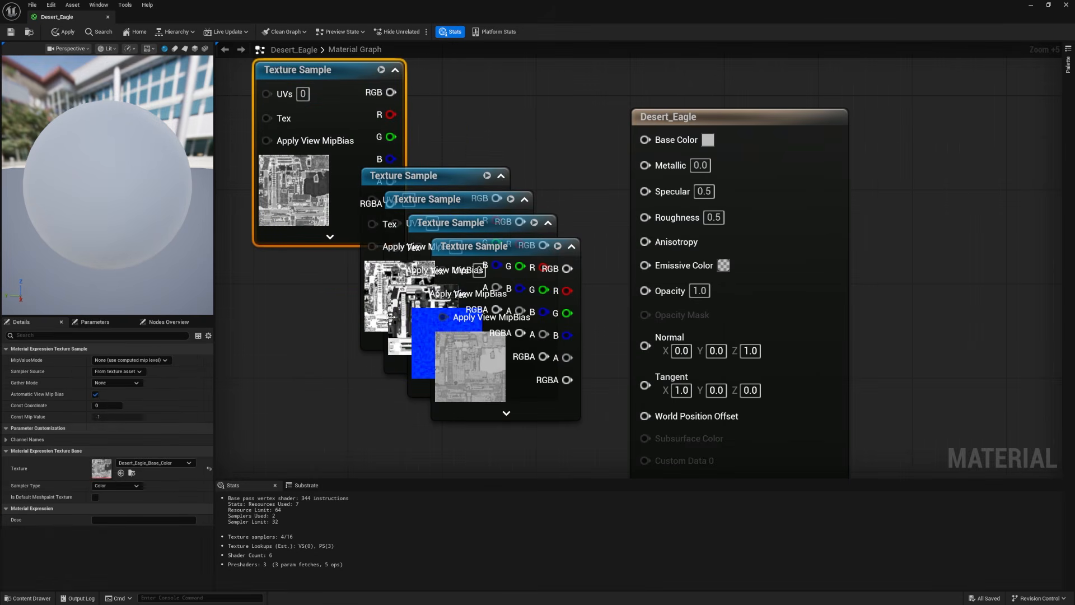
Step: Spread out the stacked Metallic, Mixed_AO, Roughness and Normal texture samples so their outputs are accessible
drag(418, 182, 271, 288)
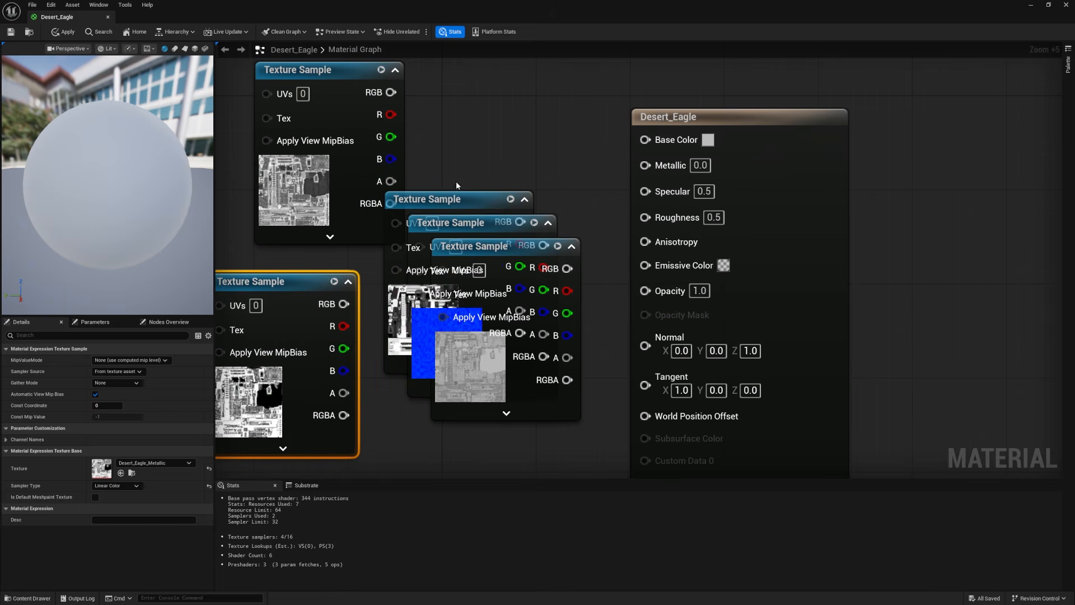
drag(437, 201, 496, 84)
drag(481, 242, 469, 438)
drag(438, 223, 426, 256)
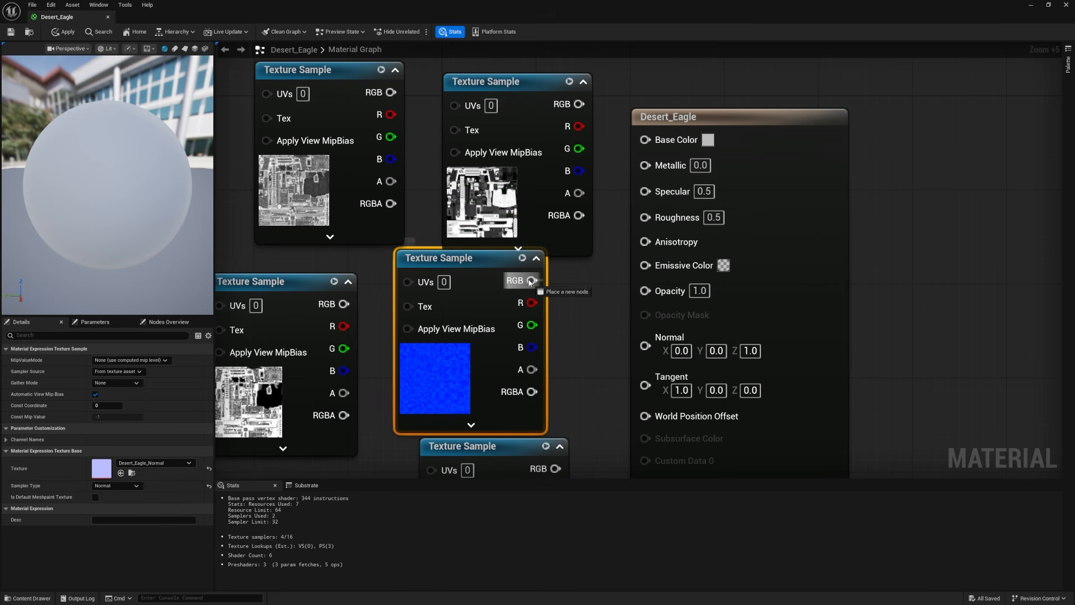
Step: Connect the Normal texture's RGB to Normal and the Mixed_AO texture's RGB to Ambient Occlusion, moving the Roughness sample aside
drag(530, 281, 648, 348)
click(487, 185)
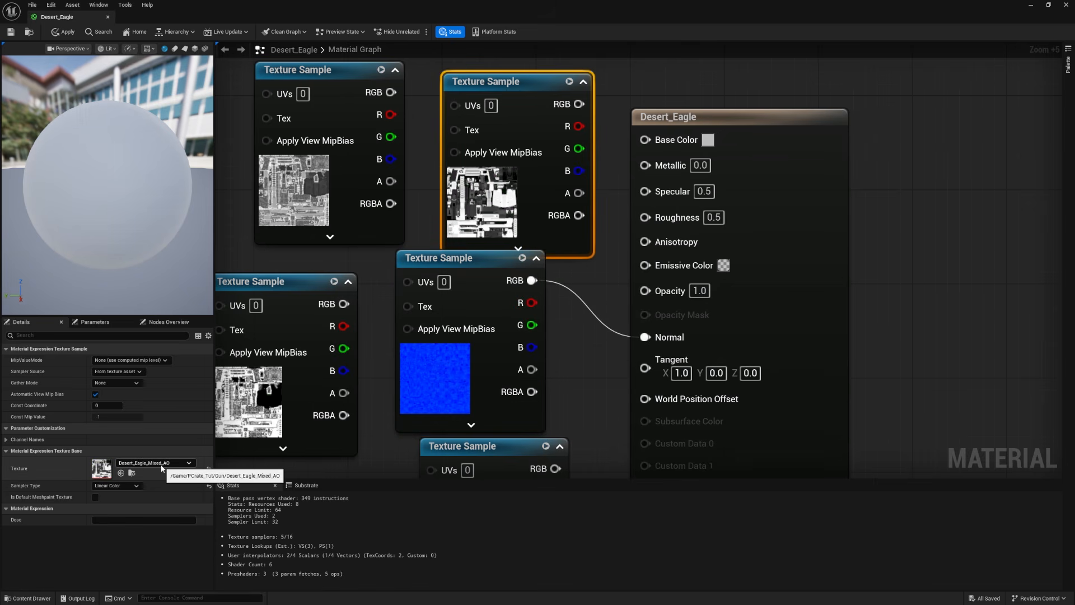
drag(530, 106, 295, 330)
drag(506, 290, 1011, 290)
drag(356, 348, 645, 333)
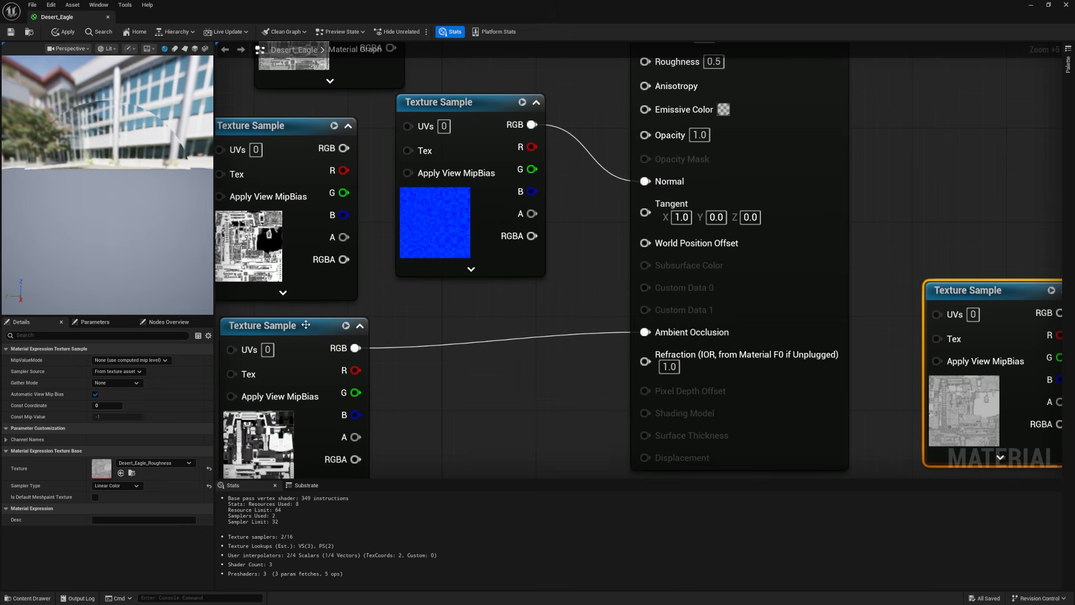
drag(305, 325, 475, 310)
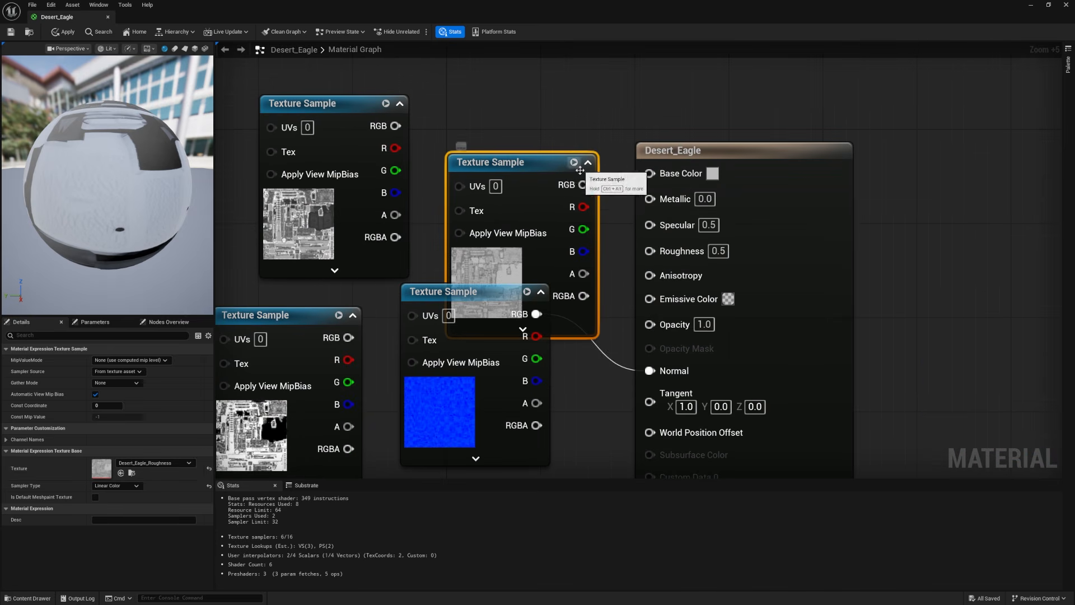
Step: Connect the RGB outputs of the Roughness, Base_Color and Metallic textures to the matching Roughness, Base Color and Metallic inputs
drag(583, 184, 645, 250)
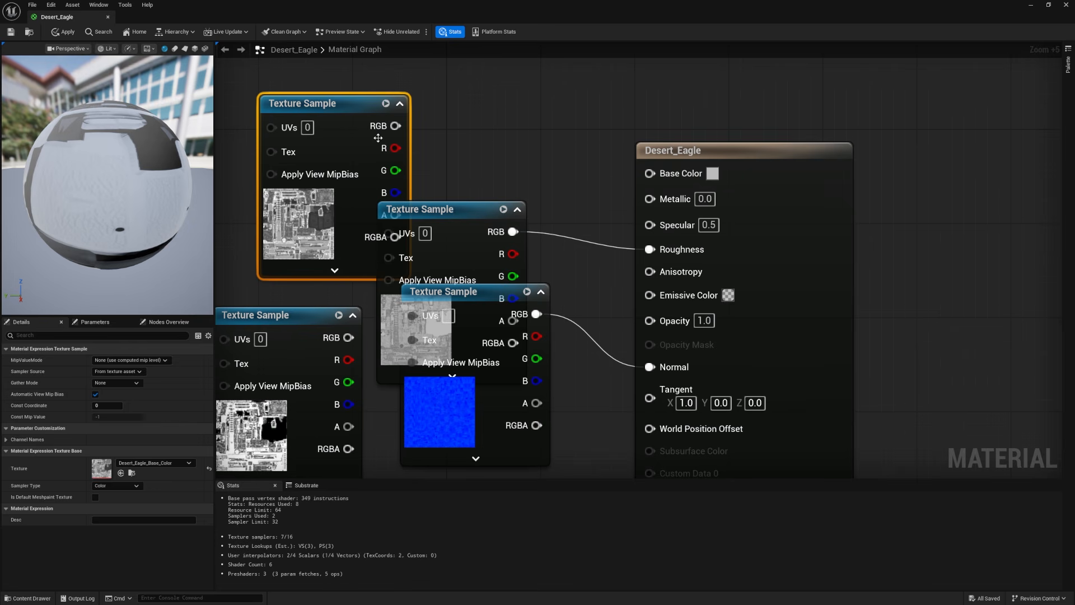
drag(395, 126, 649, 174)
right_drag(585, 297, 584, 267)
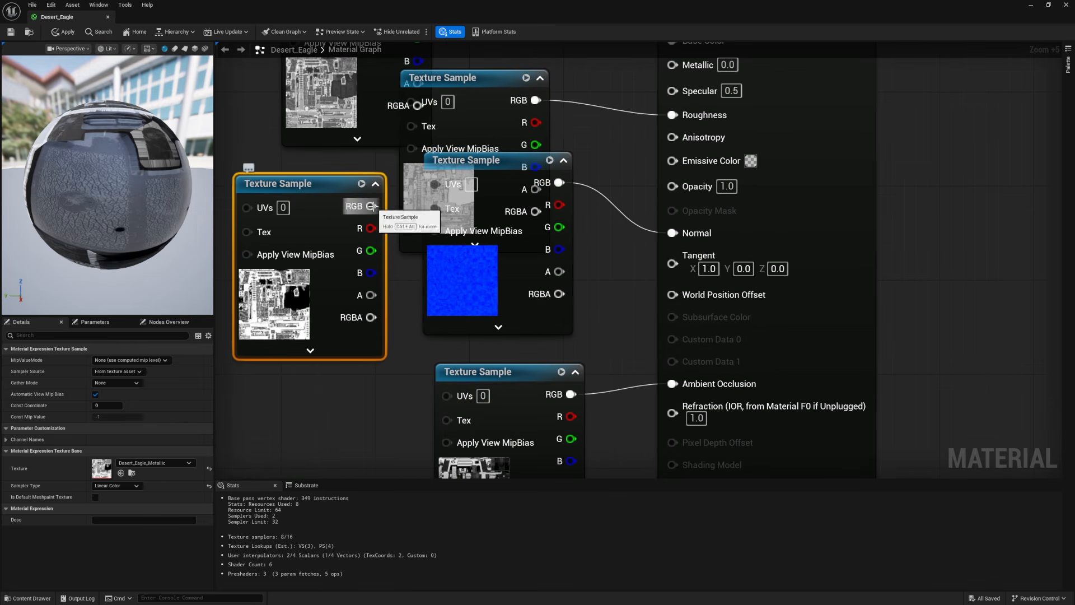
drag(559, 183, 672, 65)
Step: Rearrange the connected texture samples so they no longer overlap, and rotate the preview sphere to check the material
click(484, 257)
drag(484, 256, 260, 445)
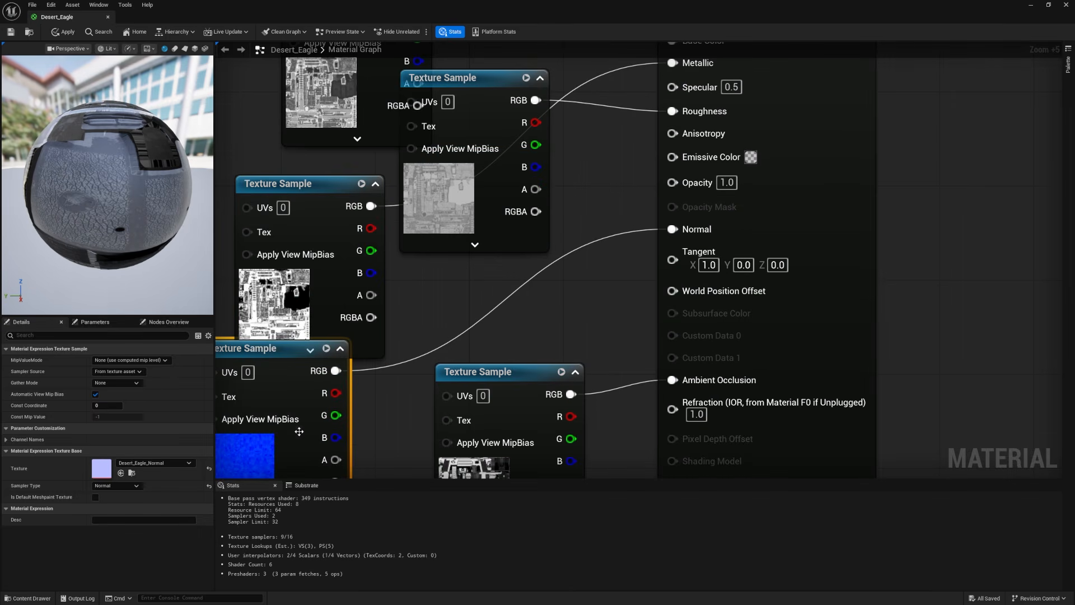
drag(435, 192, 425, 316)
right_drag(276, 141, 355, 275)
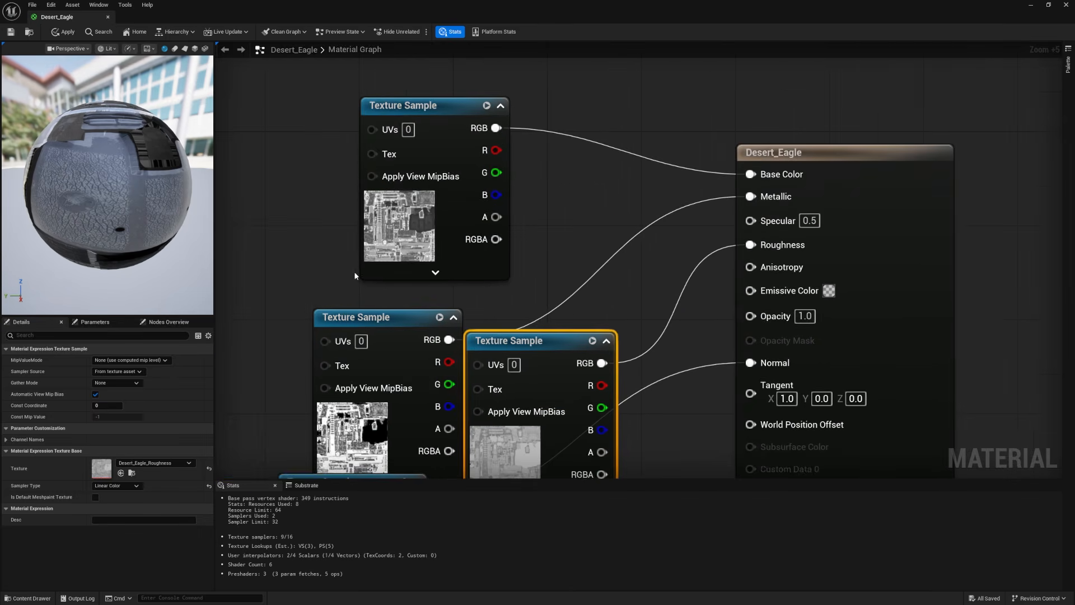
scroll(355, 275, down, 1)
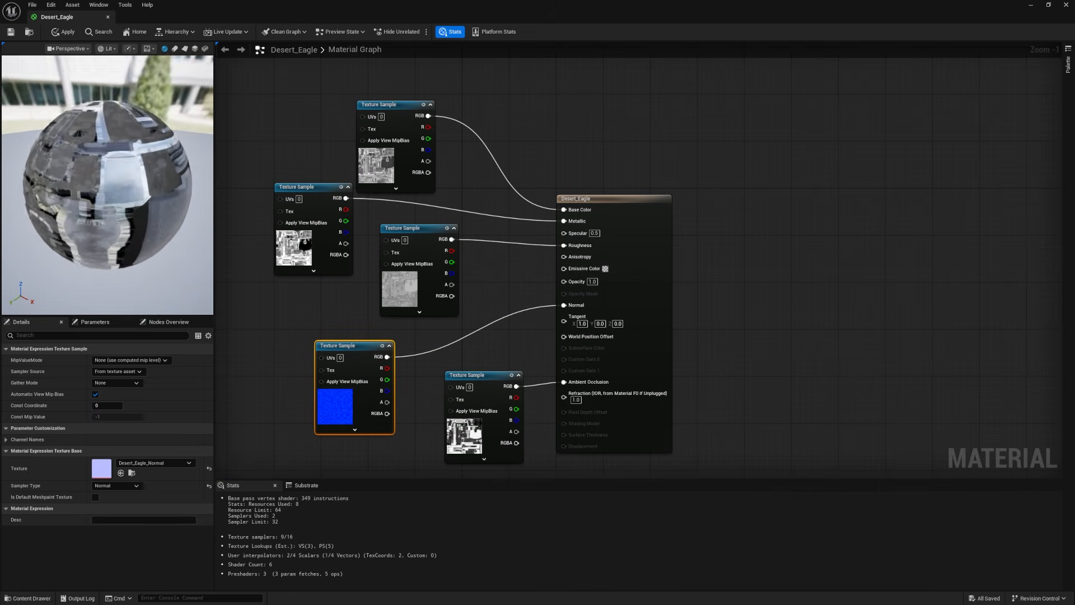
mouse_move(84, 183)
mouse_down()
mouse_move(96, 184)
mouse_move(83, 183)
mouse_up()
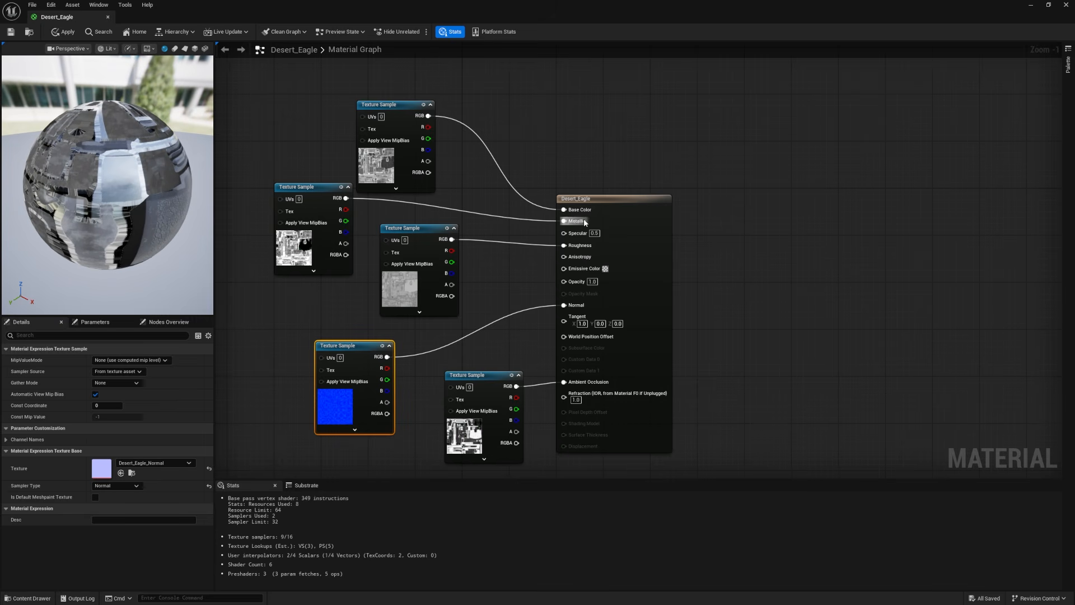
Step: Set the Desert_Eagle material's Blend Mode to Opaque
scroll(562, 211, up, 1)
click(574, 195)
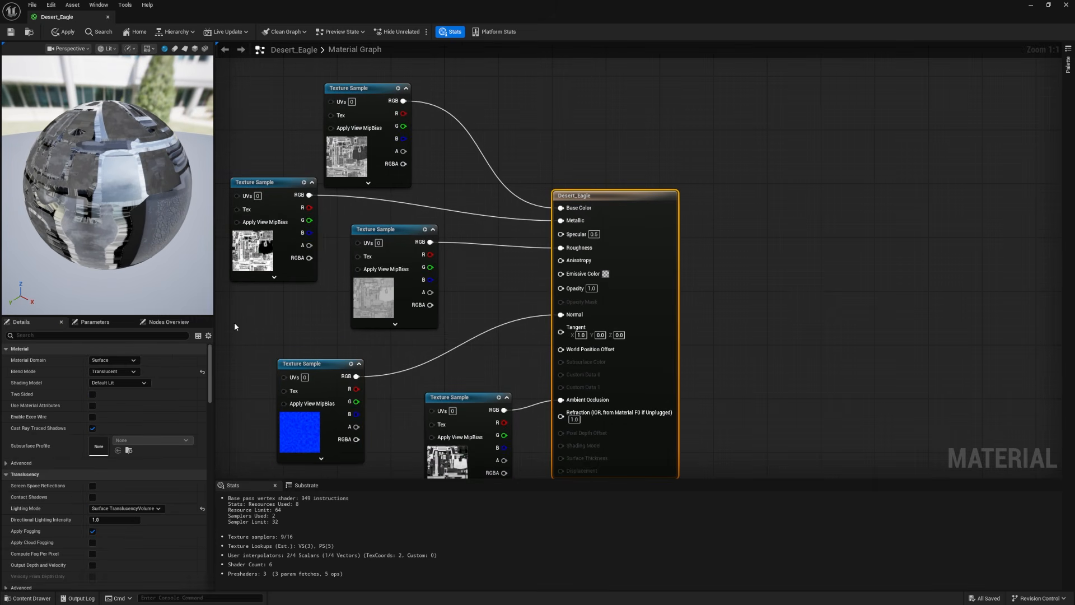
click(105, 372)
click(101, 380)
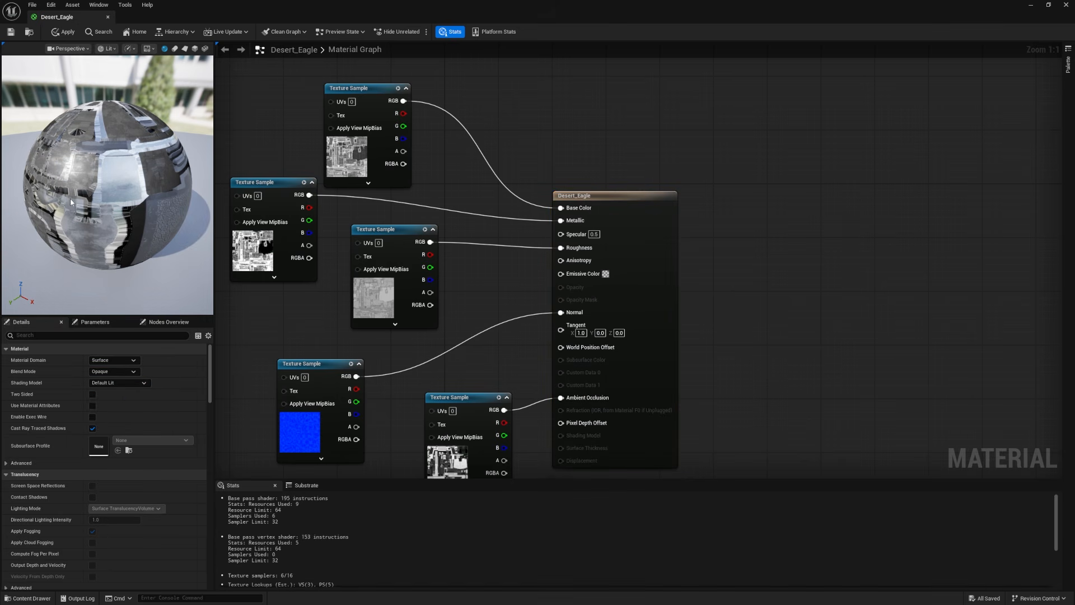
Step: Check the material preview, save the Desert_Eagle material, close its editor and view the gun in the level
drag(72, 224, 140, 227)
click(10, 33)
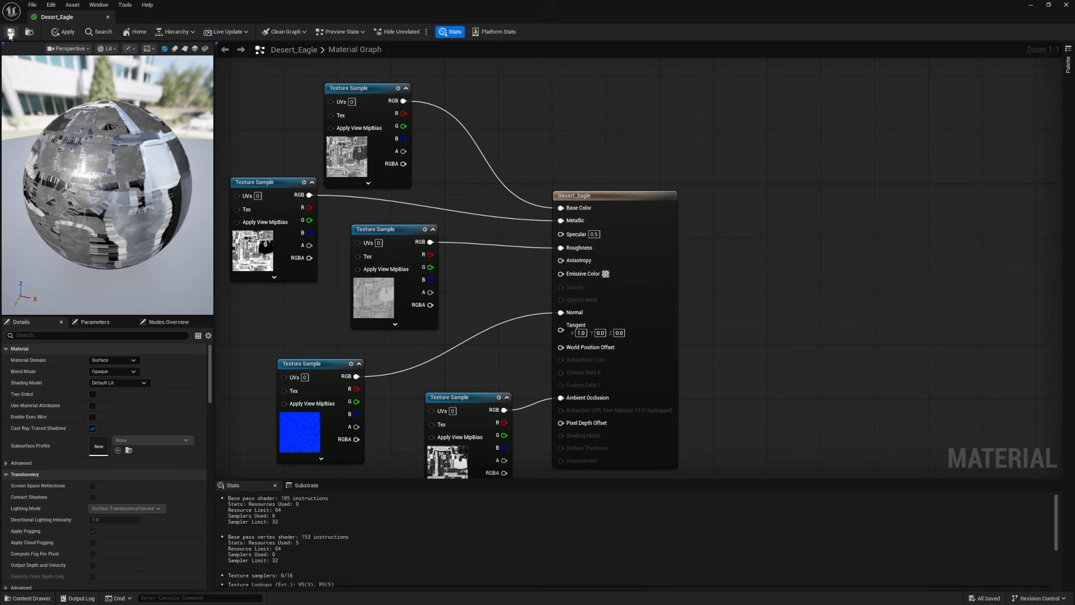
click(108, 18)
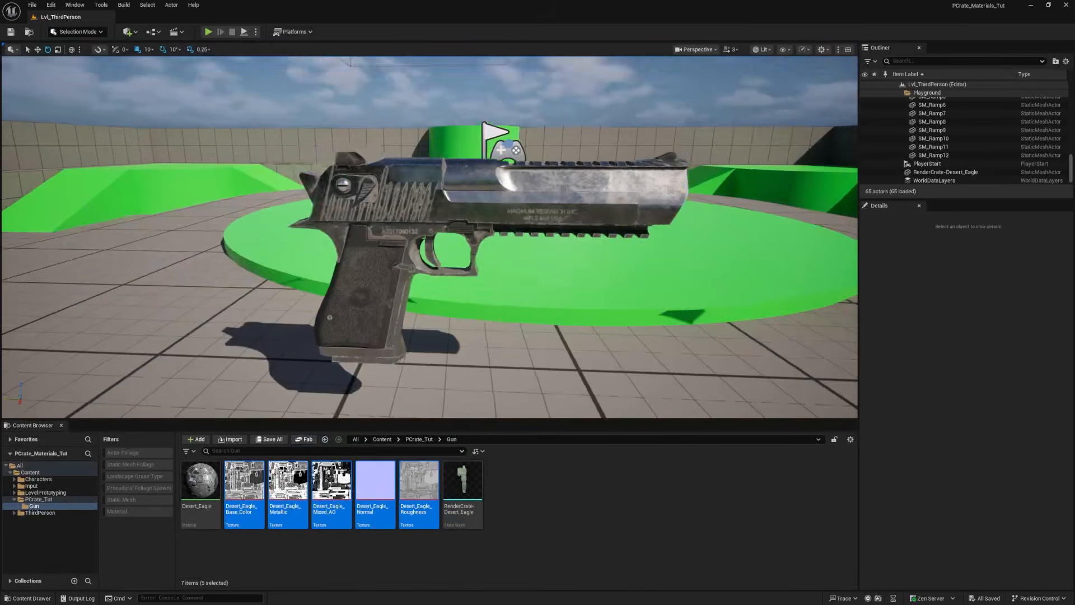
mouse_move(430, 237)
alt+mouse_down()
mouse_move(370, 230)
mouse_move(504, 221)
mouse_move(420, 224)
alt+mouse_up()
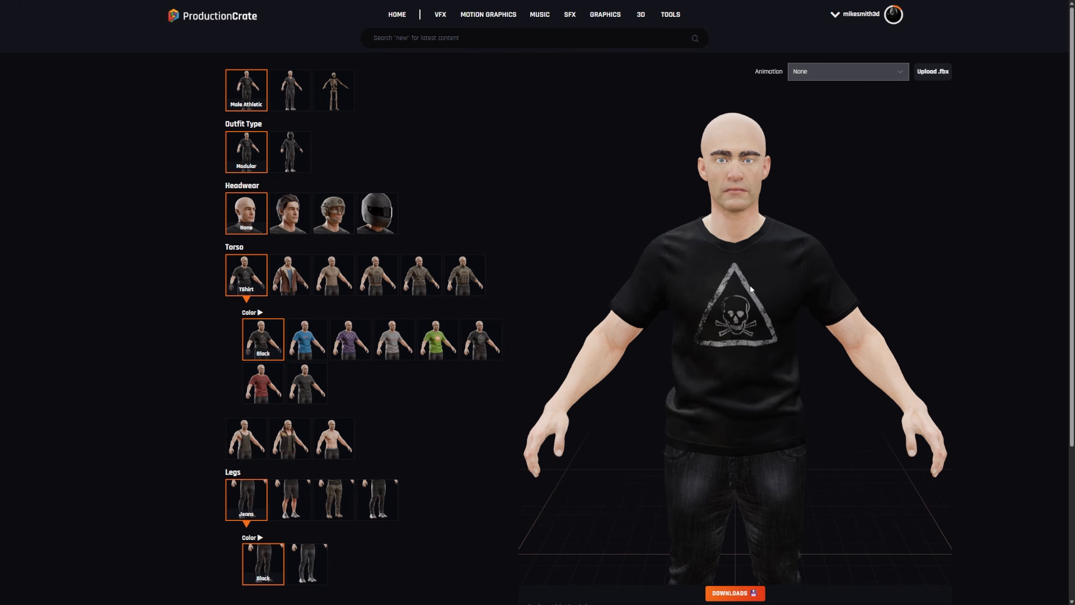
Step: Switch to the ProductionCrate character creator, give the Male Athletic character the Racecar Helmet and inspect it by rotating the model
drag(759, 301, 810, 332)
mouse_move(796, 287)
mouse_down()
mouse_move(760, 273)
mouse_move(796, 270)
mouse_up()
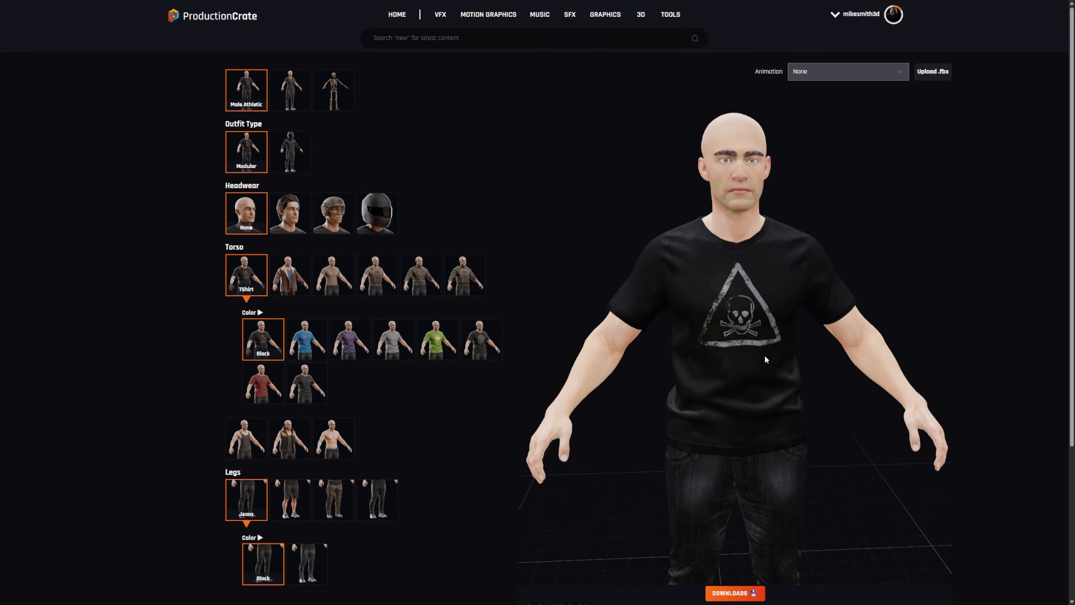
click(377, 212)
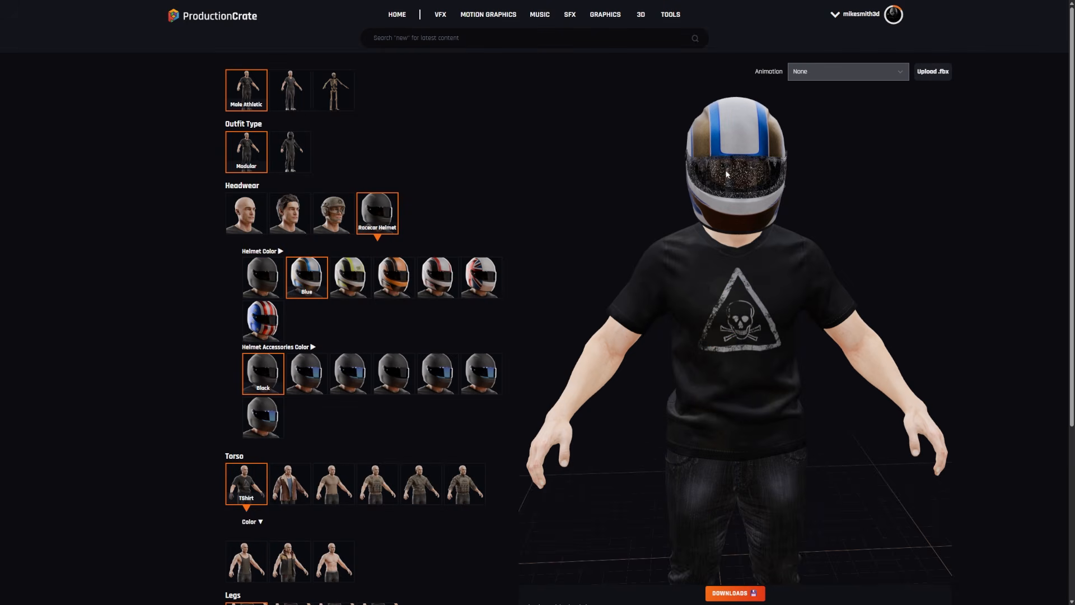
drag(708, 169, 642, 237)
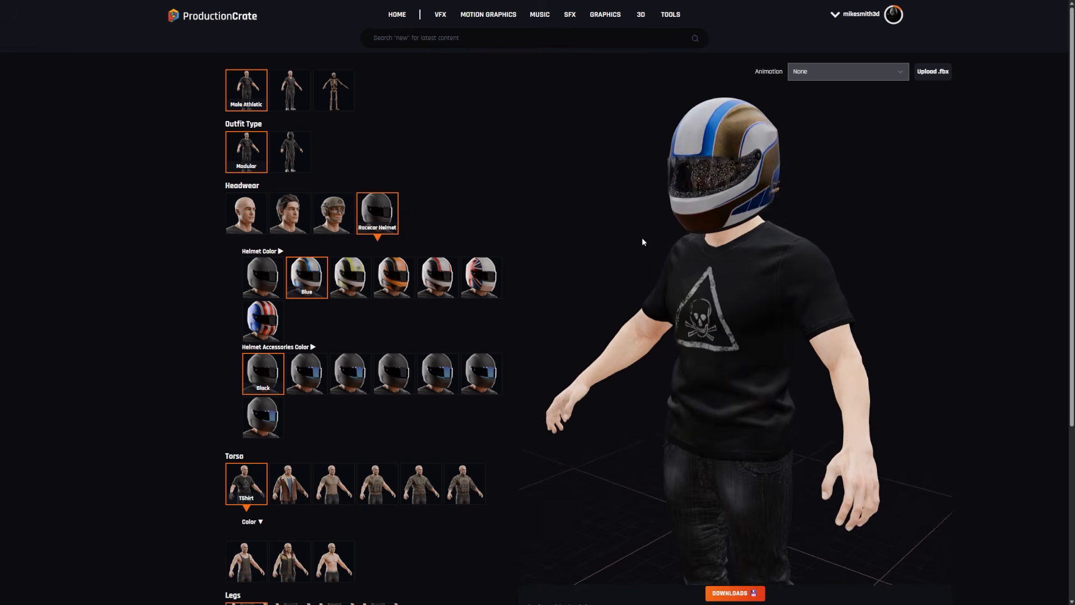
drag(570, 249, 828, 243)
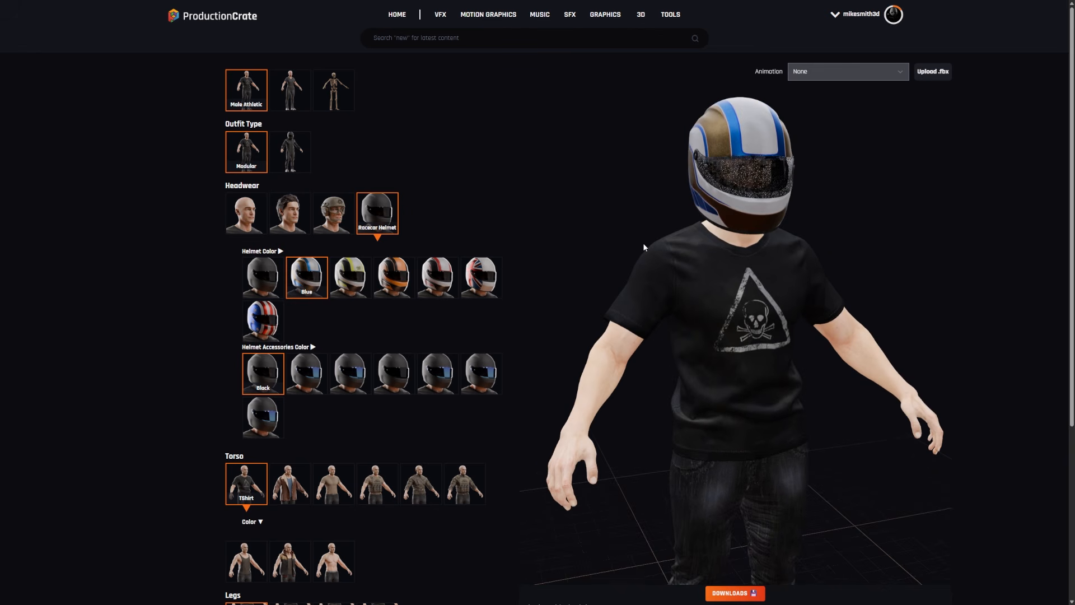
Step: Change the character's T-shirt color to Blue
scroll(362, 352, down, 5)
click(253, 312)
click(304, 343)
Step: Open the character's download options and name the model BikerDude
scroll(798, 362, down, 2)
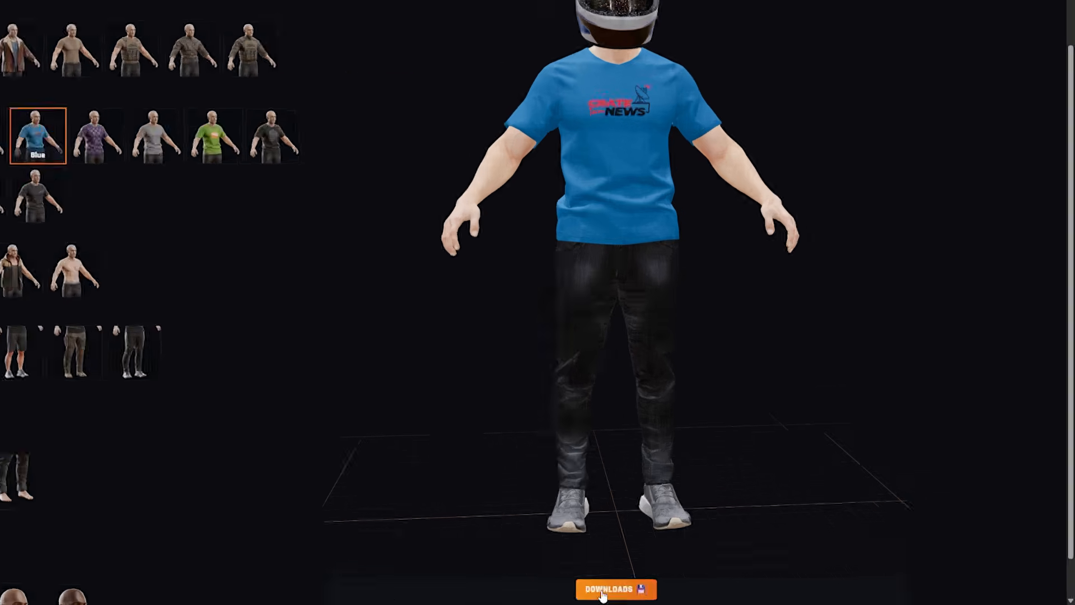
click(550, 587)
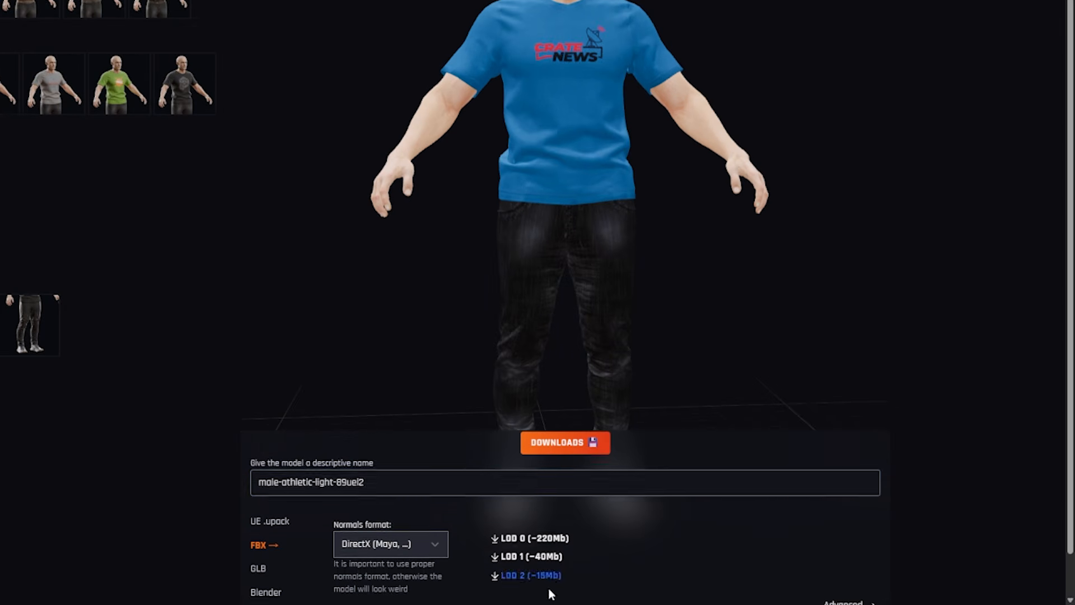
triple_click(426, 466)
text(BikerDude)
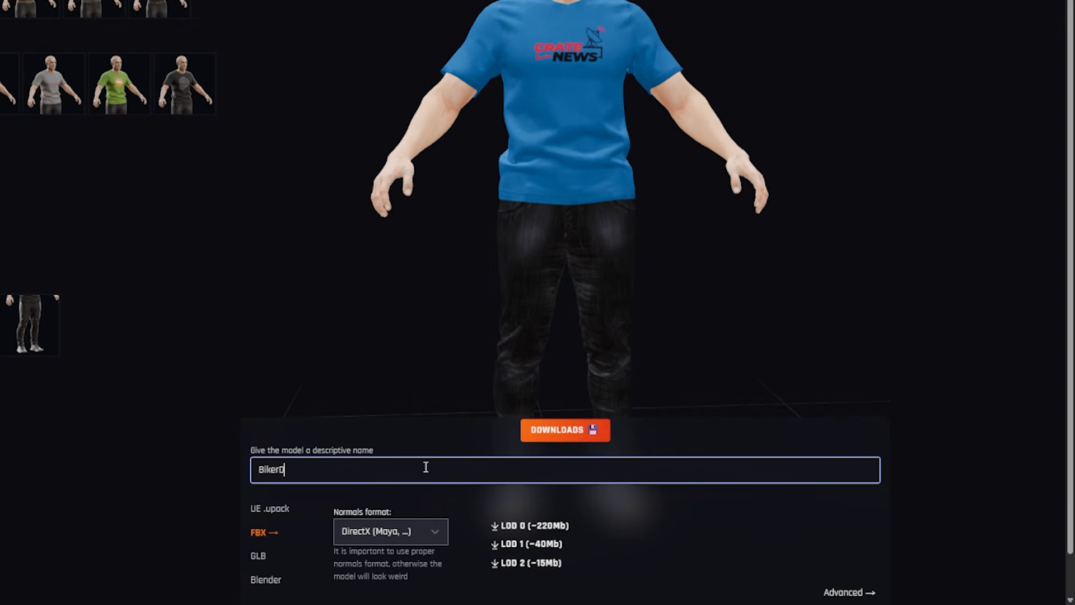
Step: Review the UE .upack option, choose FBX with DirectX (Maya, ...) normals and pick the LOD 2 download
click(266, 516)
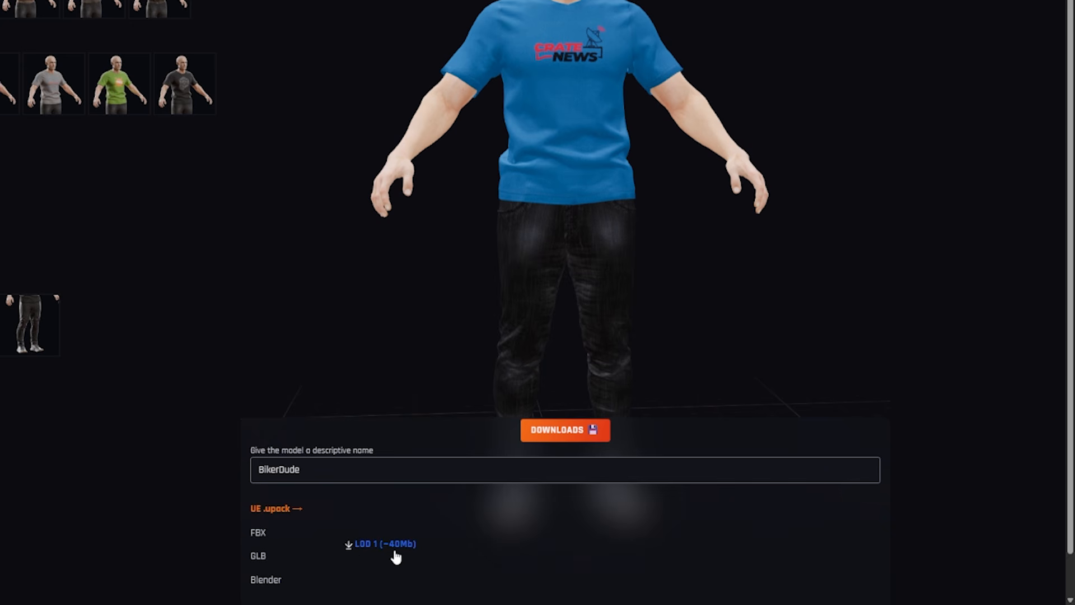
click(259, 532)
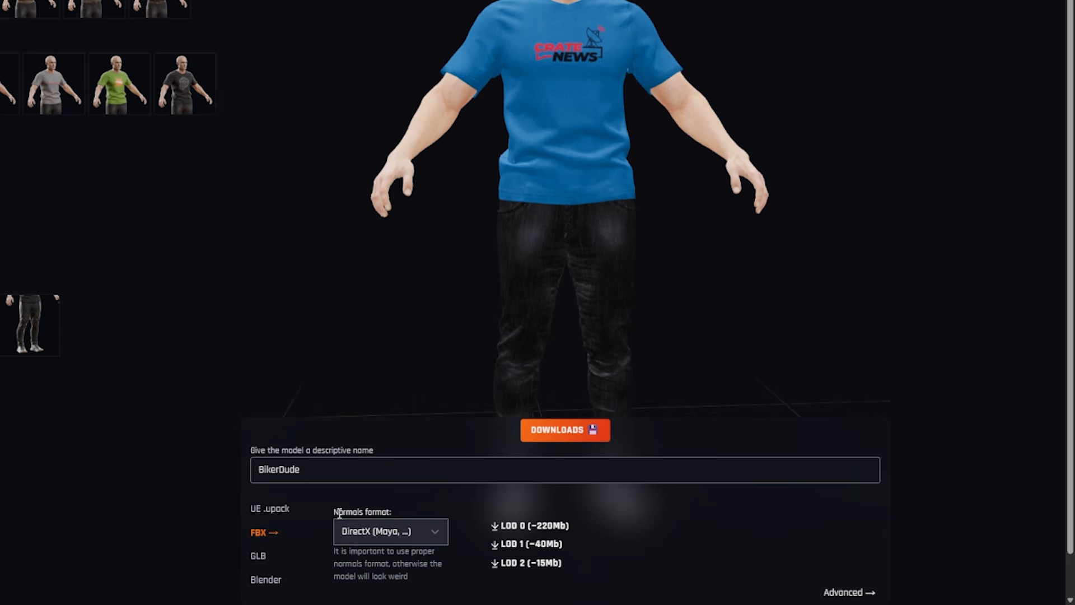
click(386, 533)
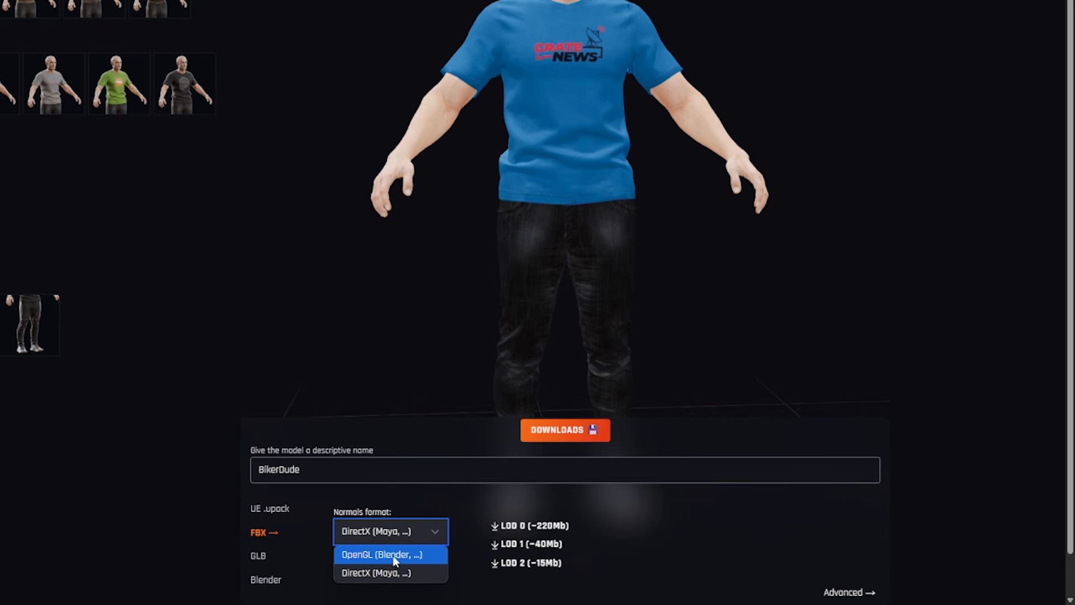
click(364, 575)
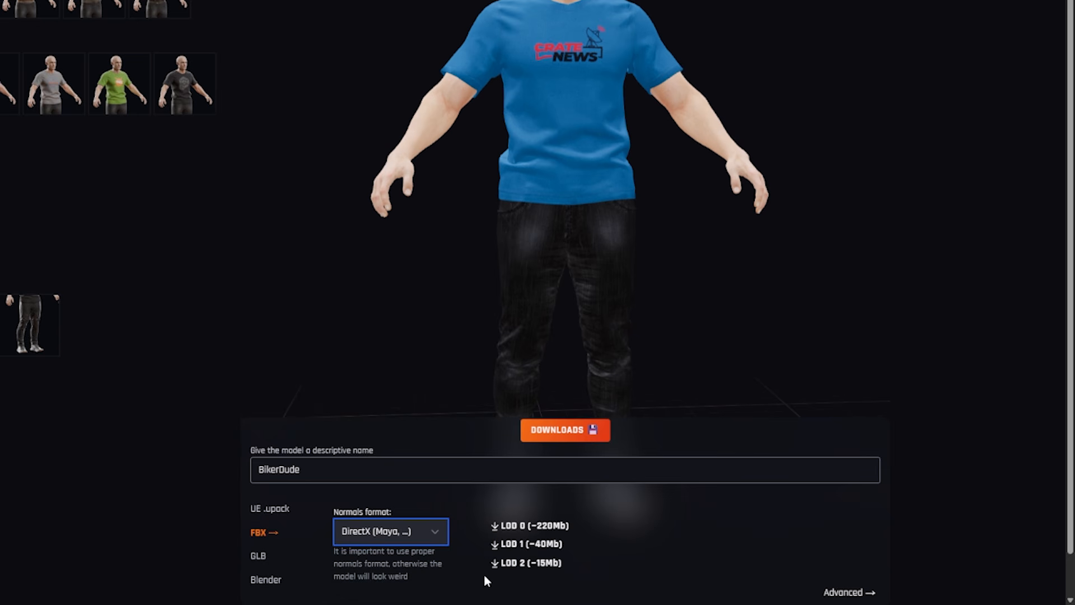
click(519, 563)
click(566, 559)
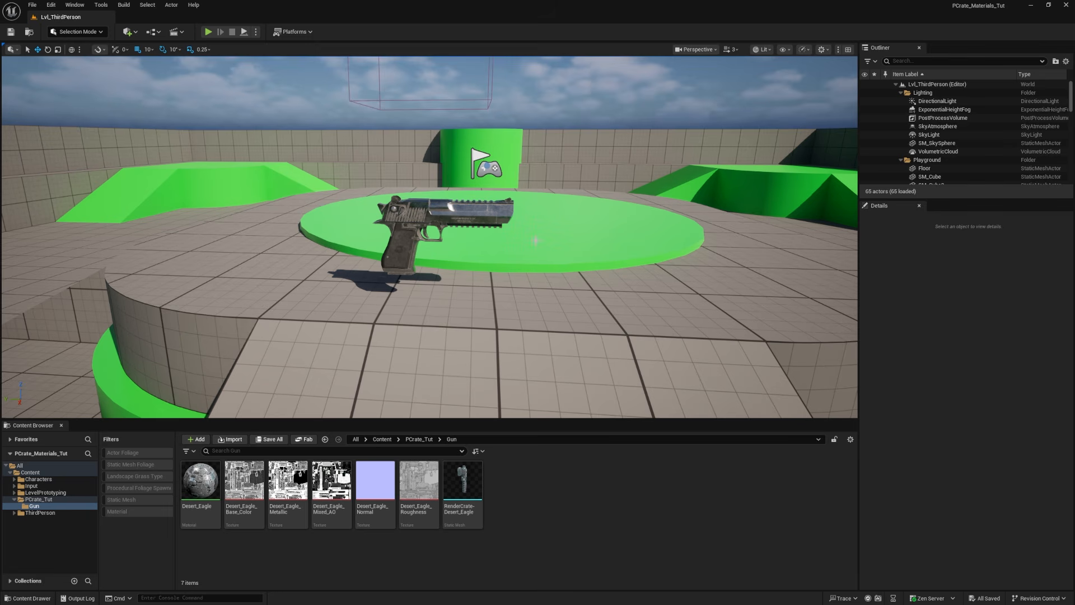
Step: Switch back to Unreal Editor and view the textured gun in the level
mouse_move(536, 241)
right_down()
mouse_move(566, 241)
mouse_move(552, 241)
right_up()
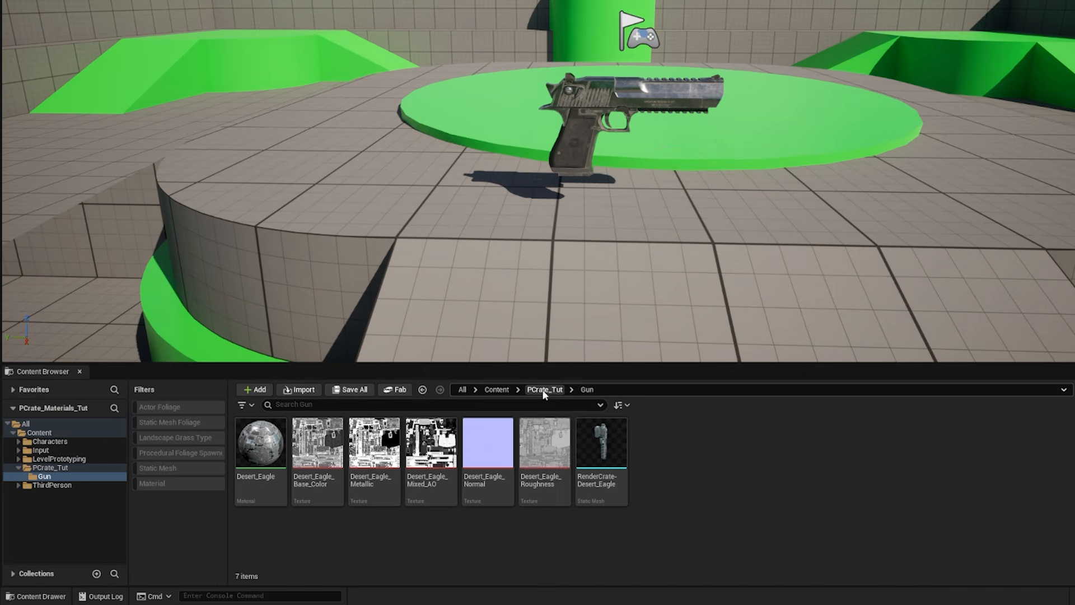
Step: Create a folder named BikerDude inside the PCrate_Tut content folder
click(543, 391)
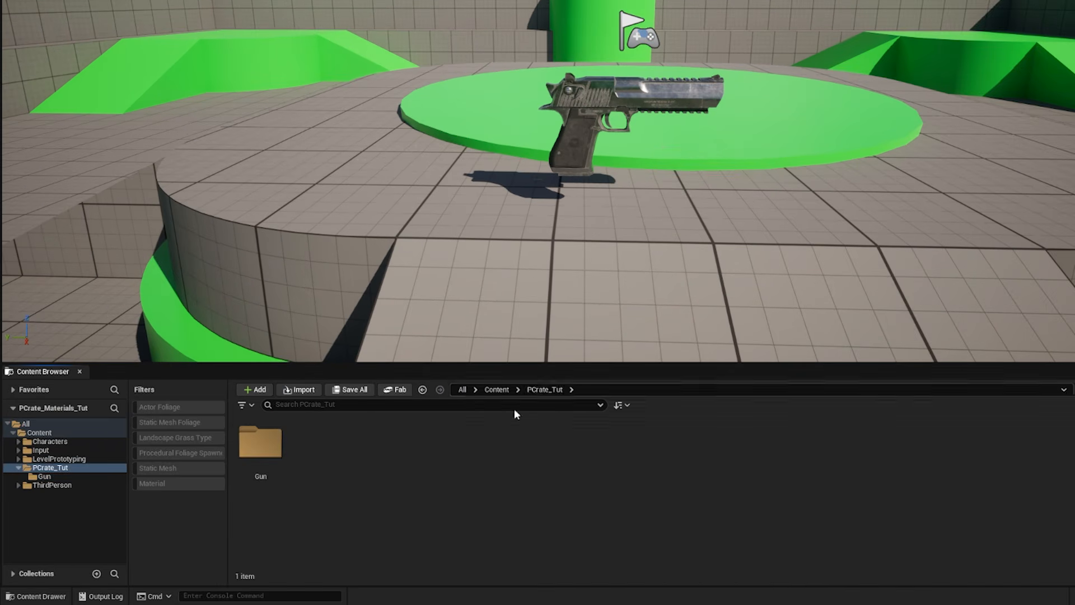
right_click(343, 442)
click(372, 86)
text(BikerDude)
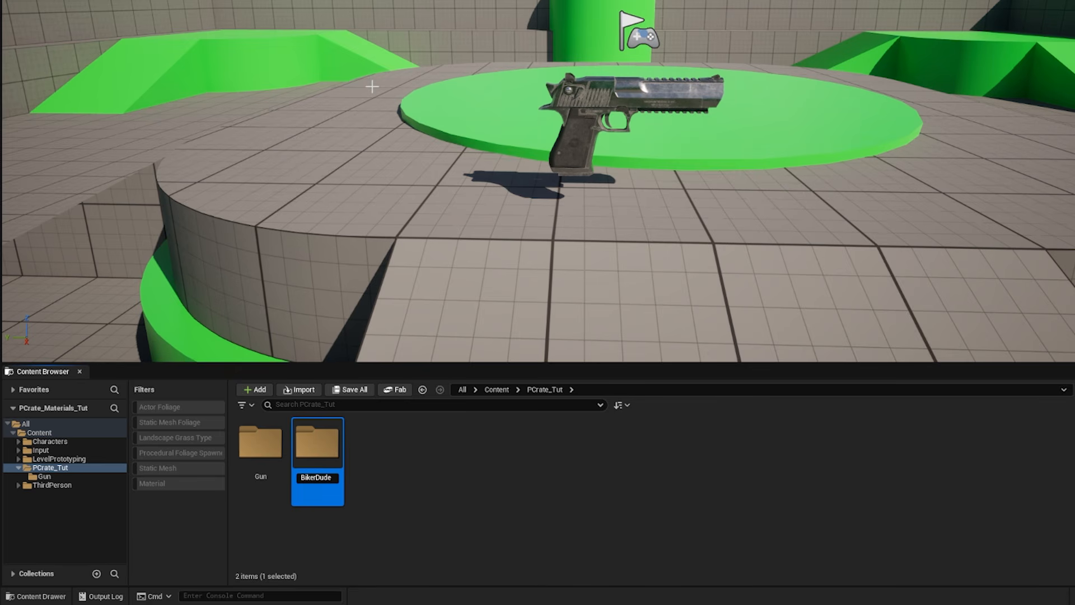
key(Return)
Step: Import BikerDude.fbx into the BikerDude folder with the default import settings, reviewing the textures in BikerDude.fbm beforehand
drag(895, 35, 844, 29)
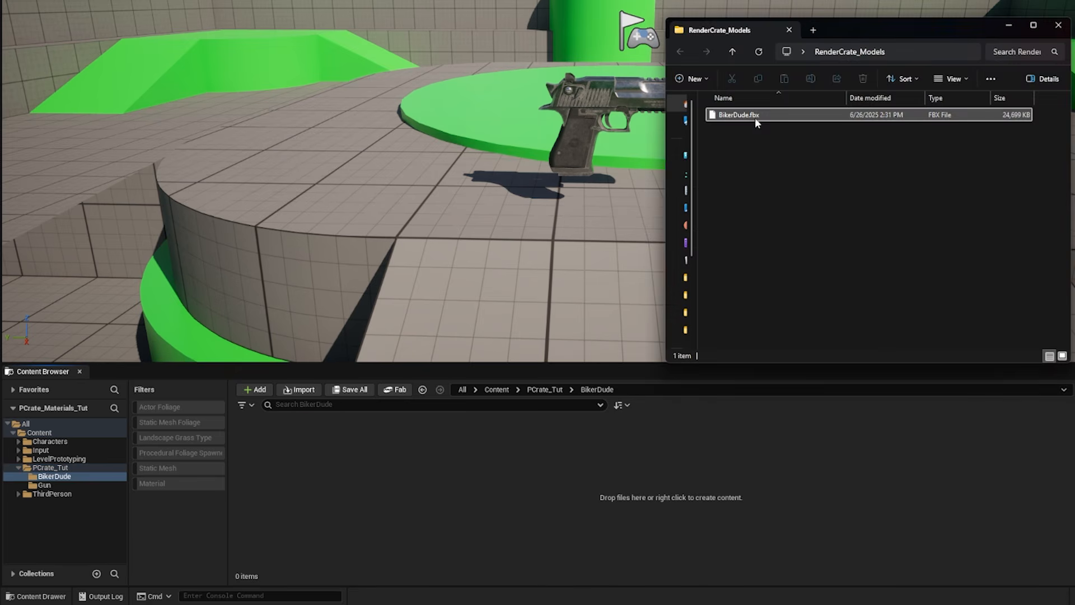
drag(755, 118, 476, 472)
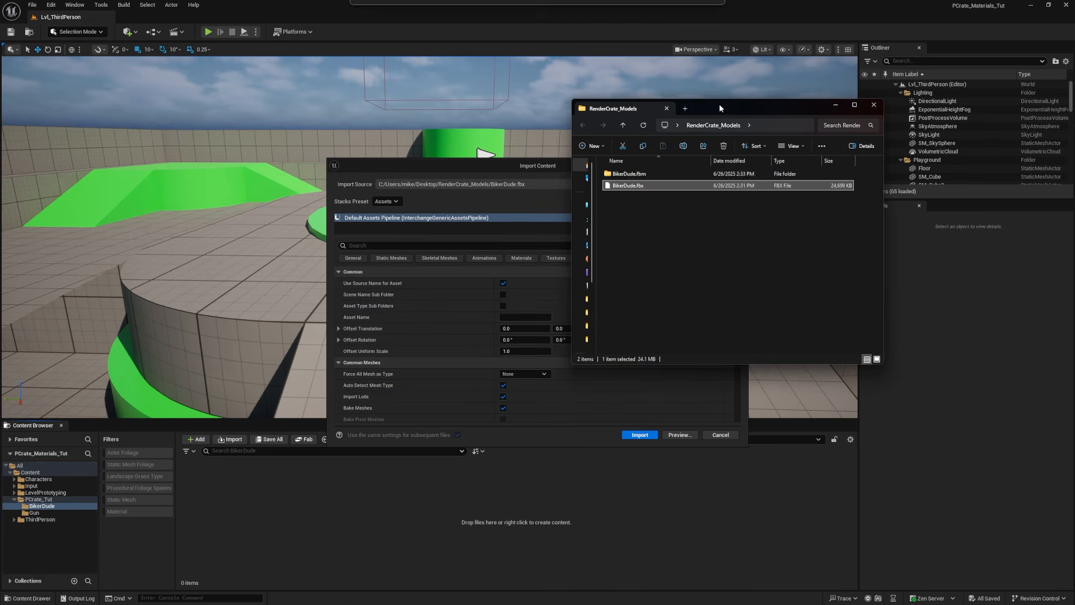
click(621, 175)
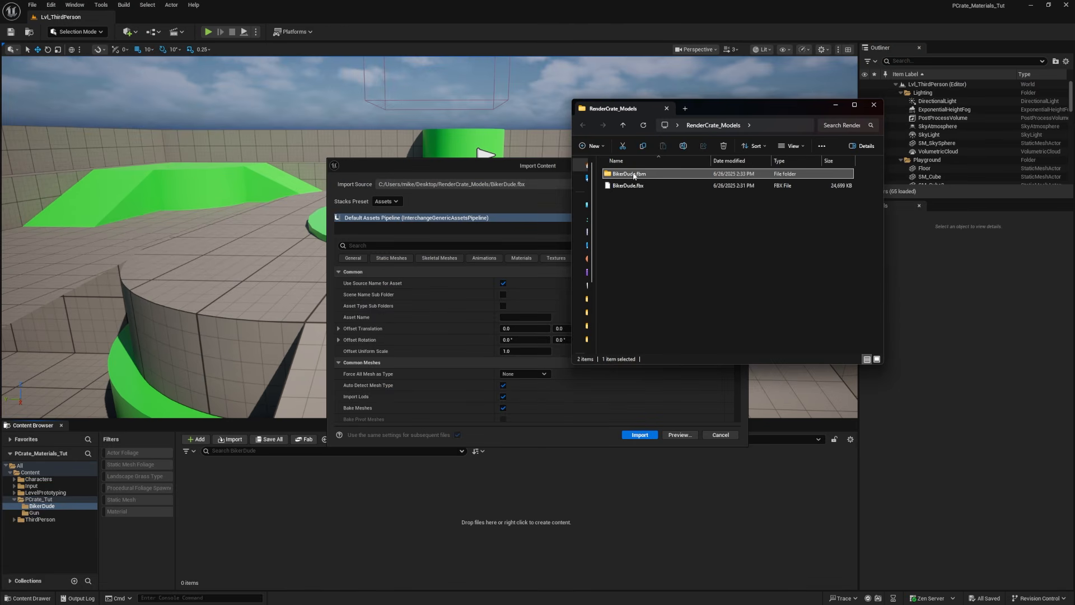
double_click(627, 174)
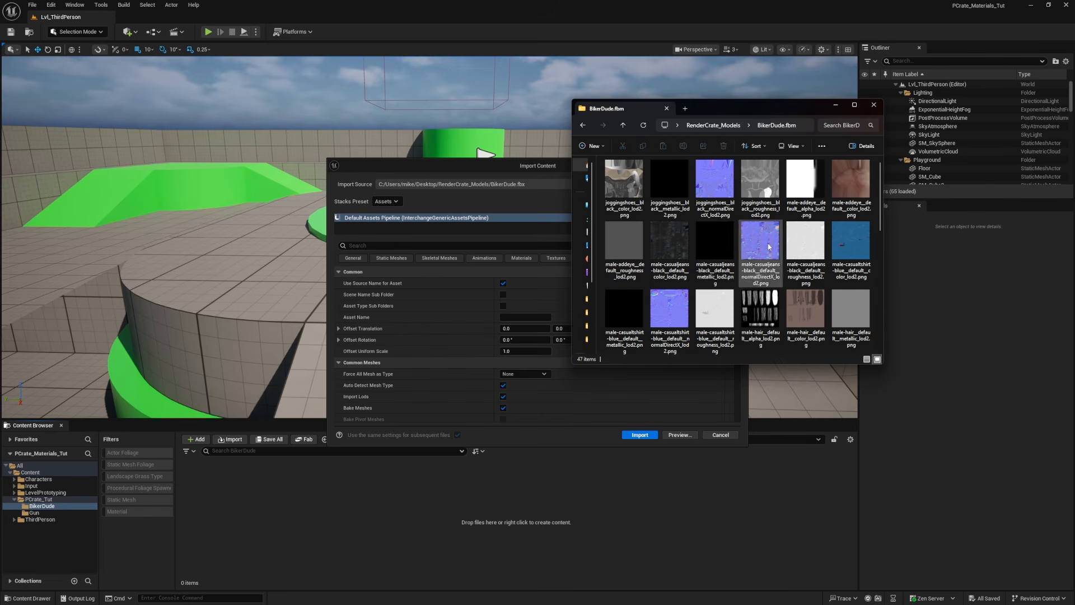
scroll(768, 243, down, 3)
scroll(768, 243, up, 3)
drag(546, 167, 513, 133)
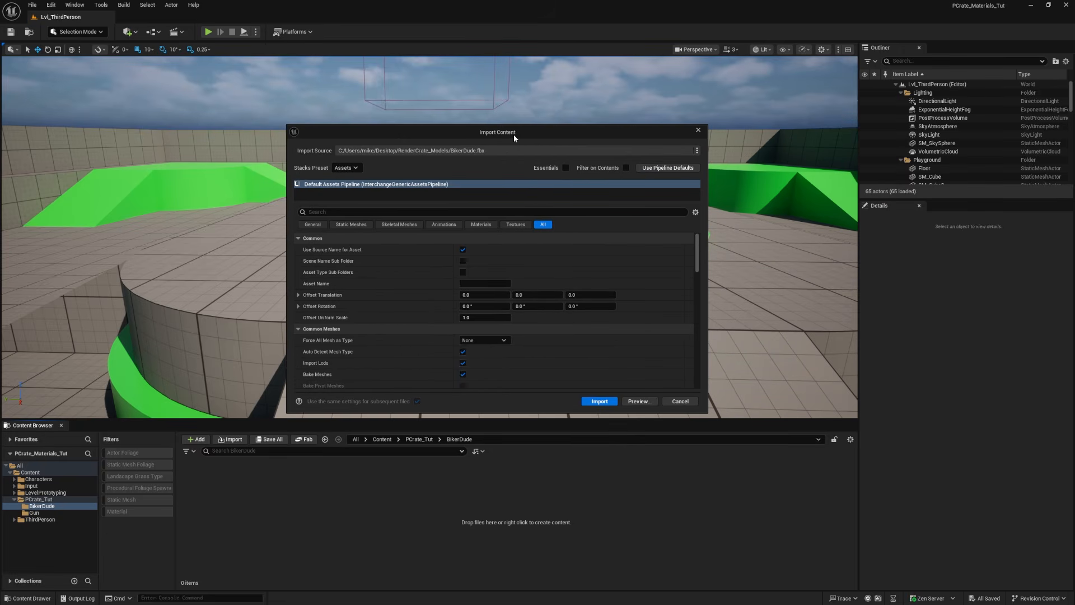
click(598, 401)
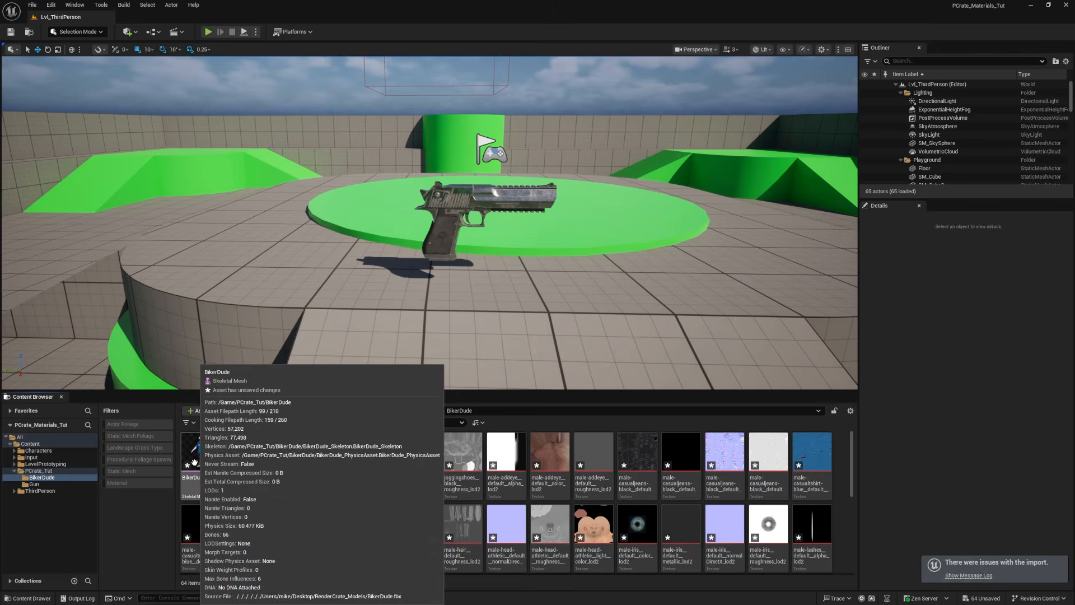
Step: Place the BikerDude skeletal mesh in the level at 430, 230, 200, rotate it to about -100° around Z and view its helmet
drag(201, 459, 370, 286)
key(e)
key(w)
right_drag(454, 202, 440, 206)
key(q)
key(e)
key(w)
key(s)
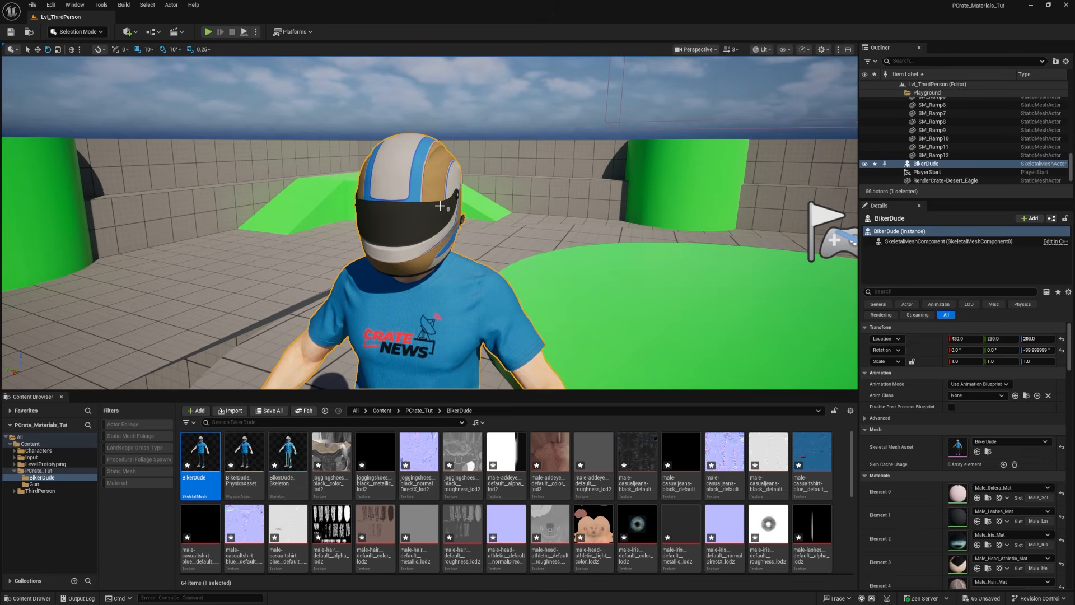
middle_drag(440, 206, 440, 206)
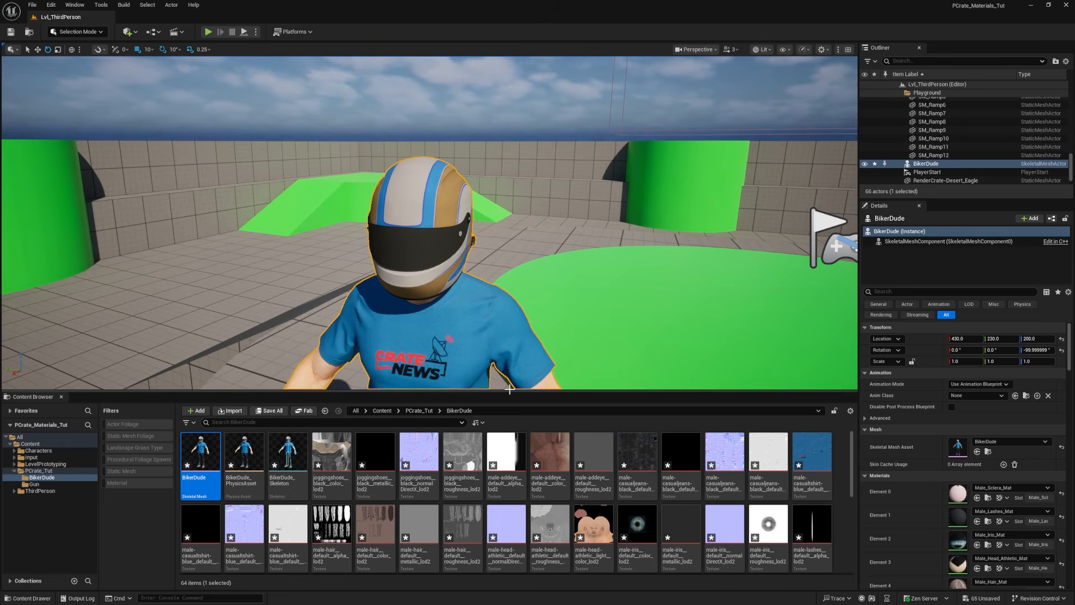
Step: Find all roughness textures in the BikerDude folder and open them together in the Property Matrix
drag(509, 395, 516, 229)
click(261, 261)
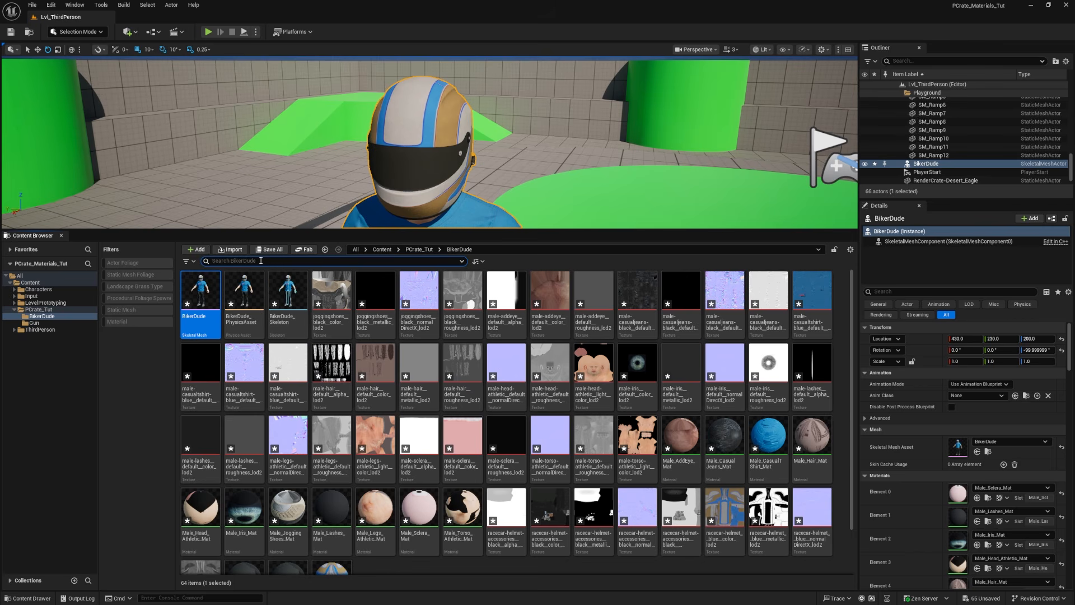
text(roughness)
click(200, 291)
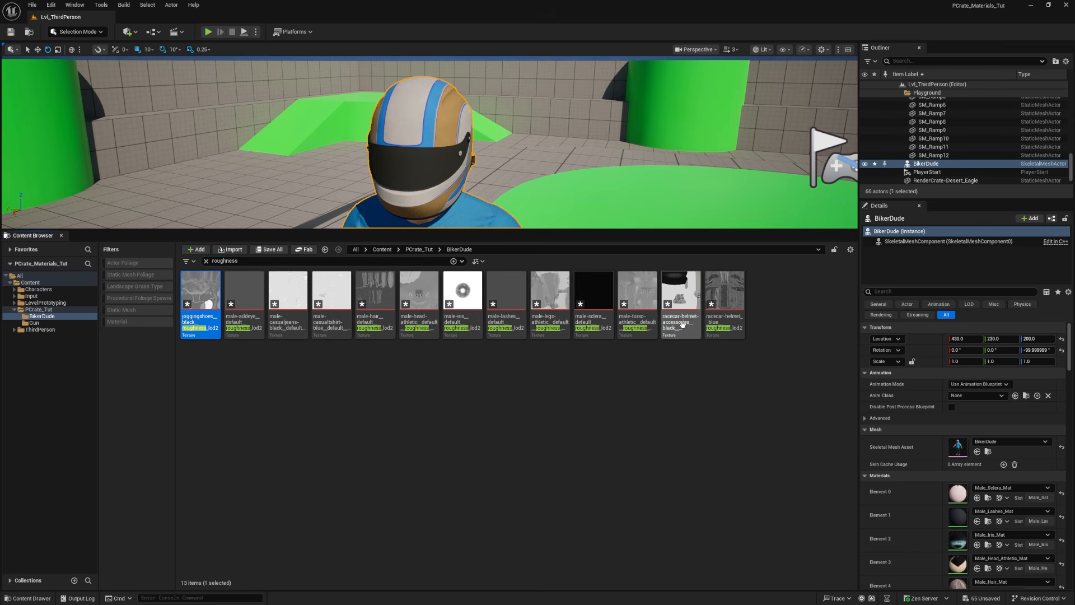
shift+click(727, 305)
right_click(727, 306)
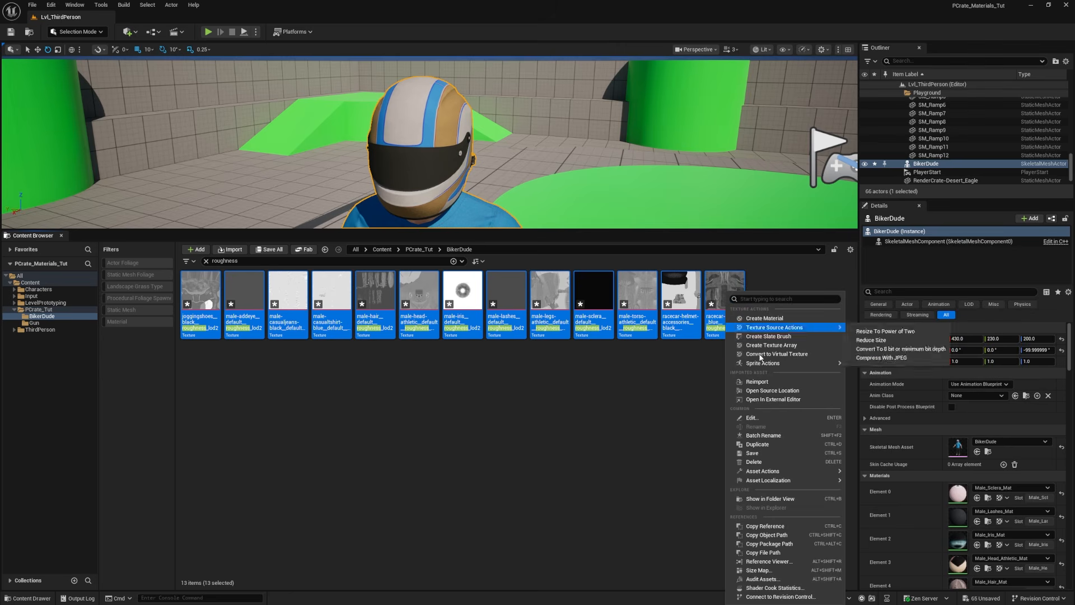
mouse_move(781, 477)
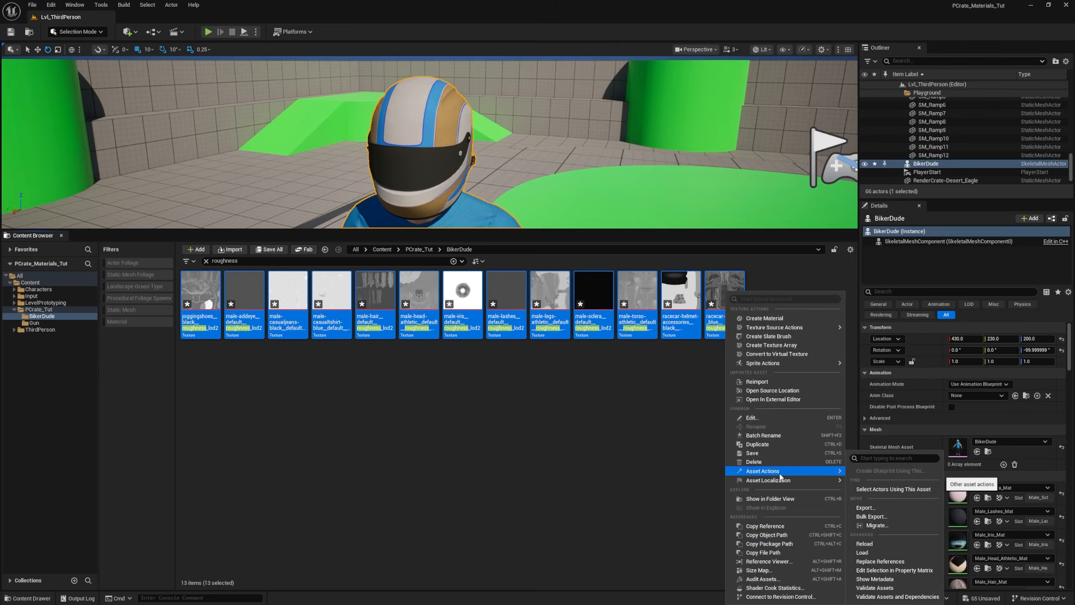
click(867, 571)
Step: Turn off sRGB for all the listed roughness textures at once
click(46, 102)
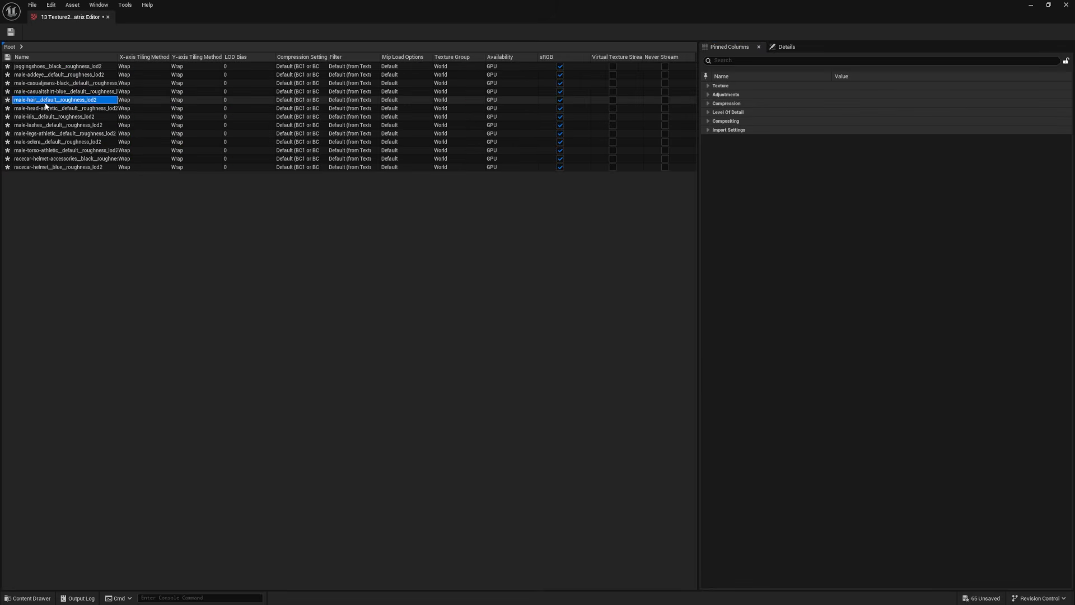
key(ctrl+a)
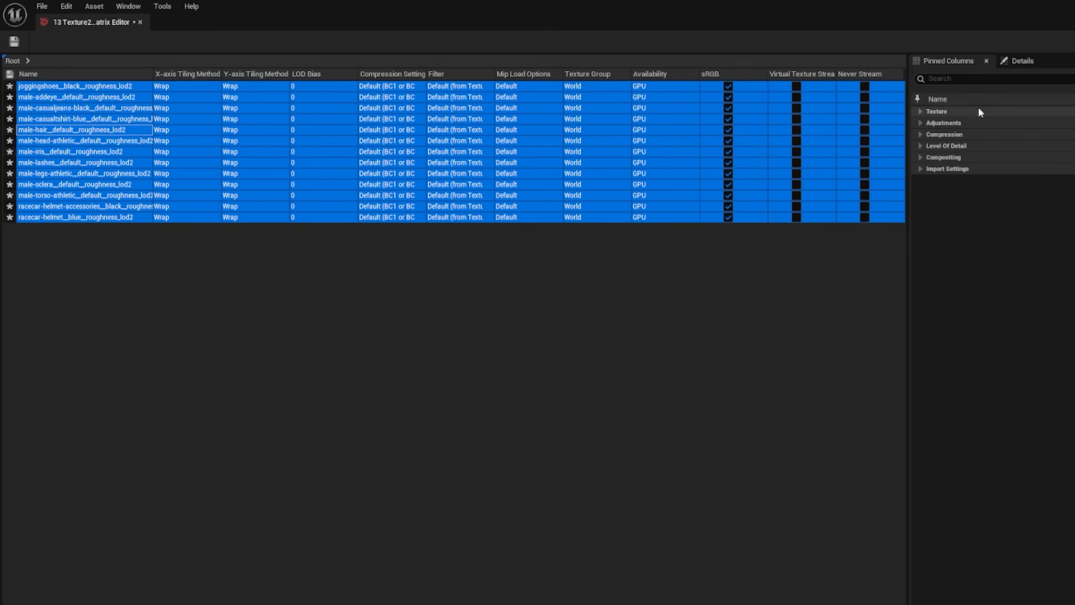
text(rg)
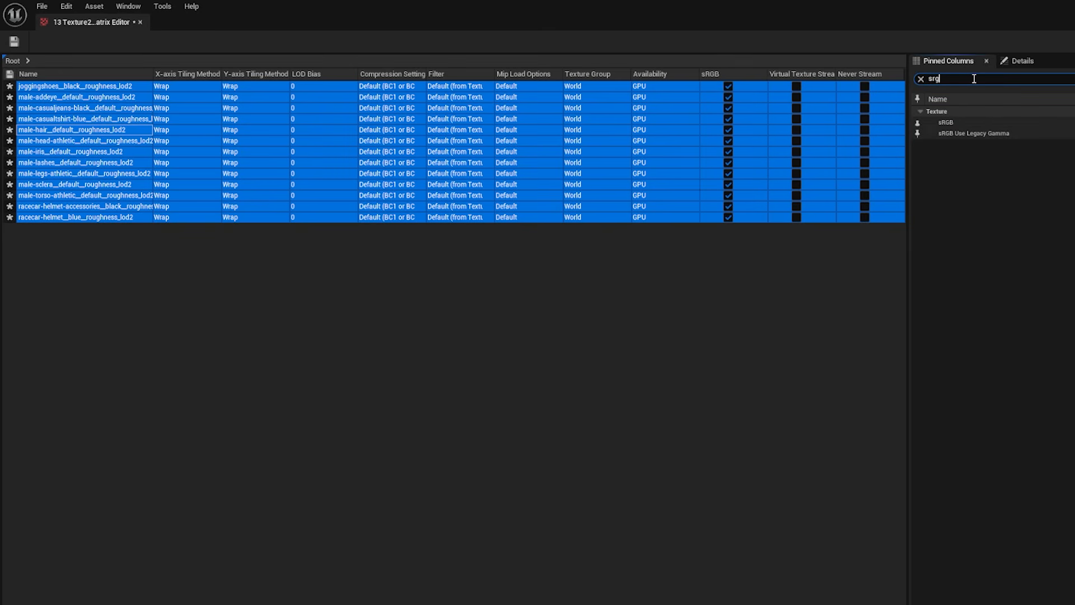
click(728, 184)
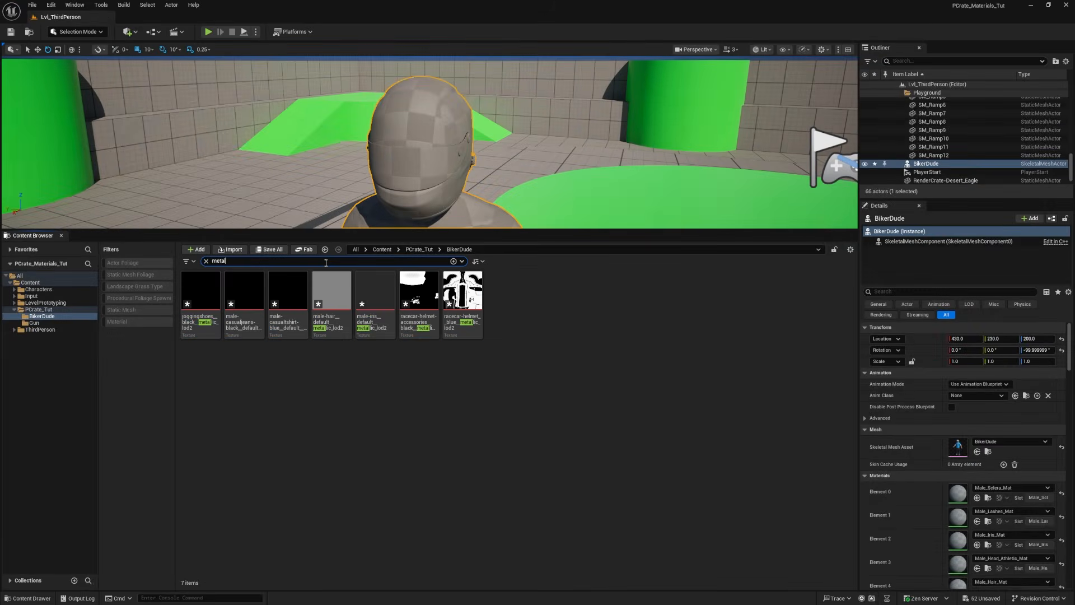
Step: Turn off sRGB for all metallic and alpha textures in the BikerDude folder through the Property Matrix
click(200, 291)
shift+click(463, 292)
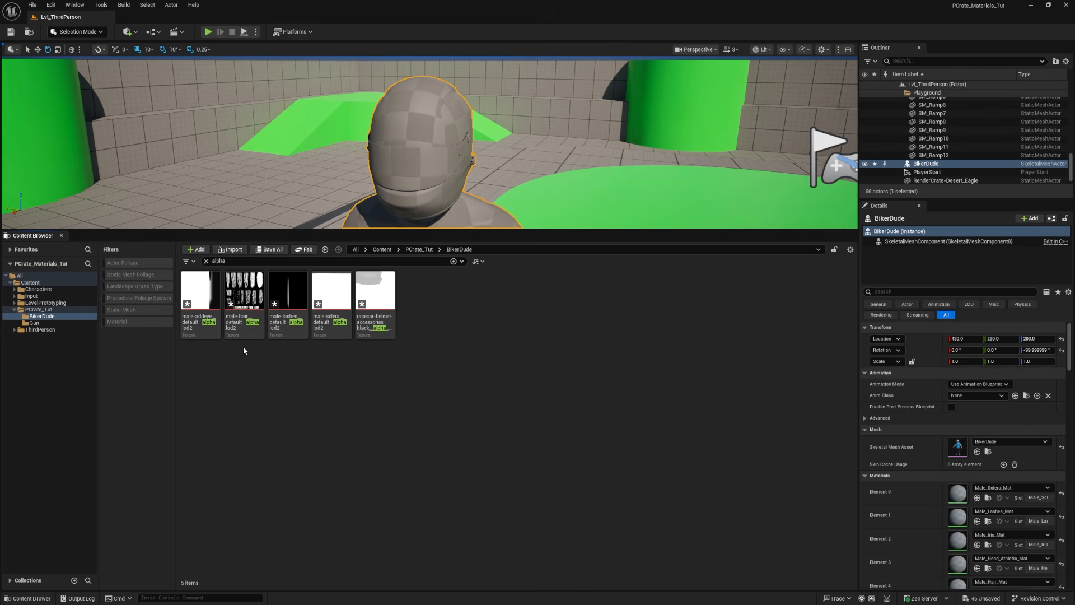
click(200, 291)
shift+click(385, 301)
right_click(386, 301)
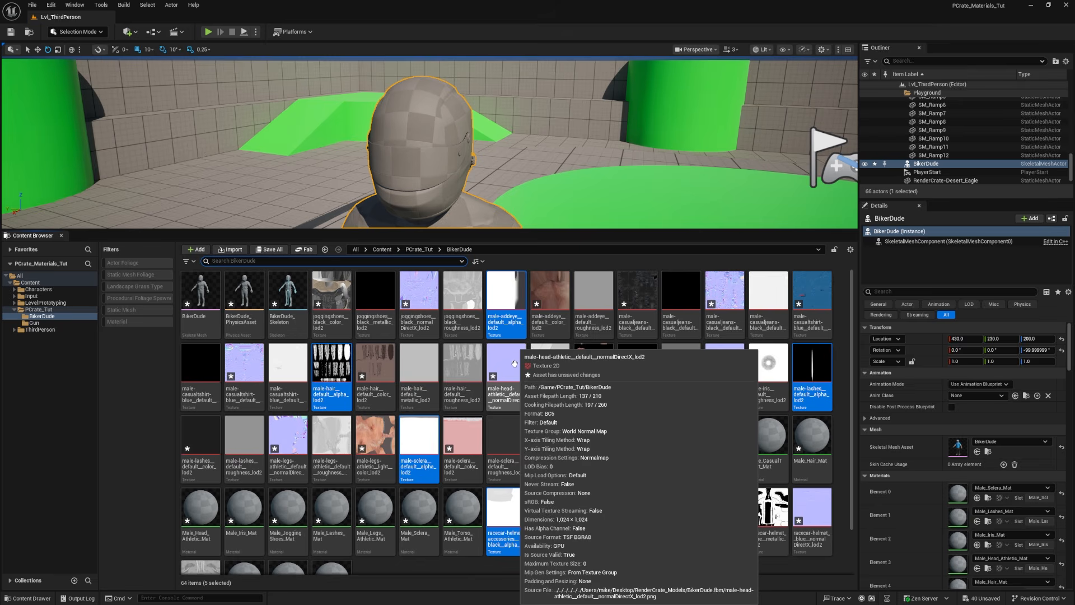
click(514, 364)
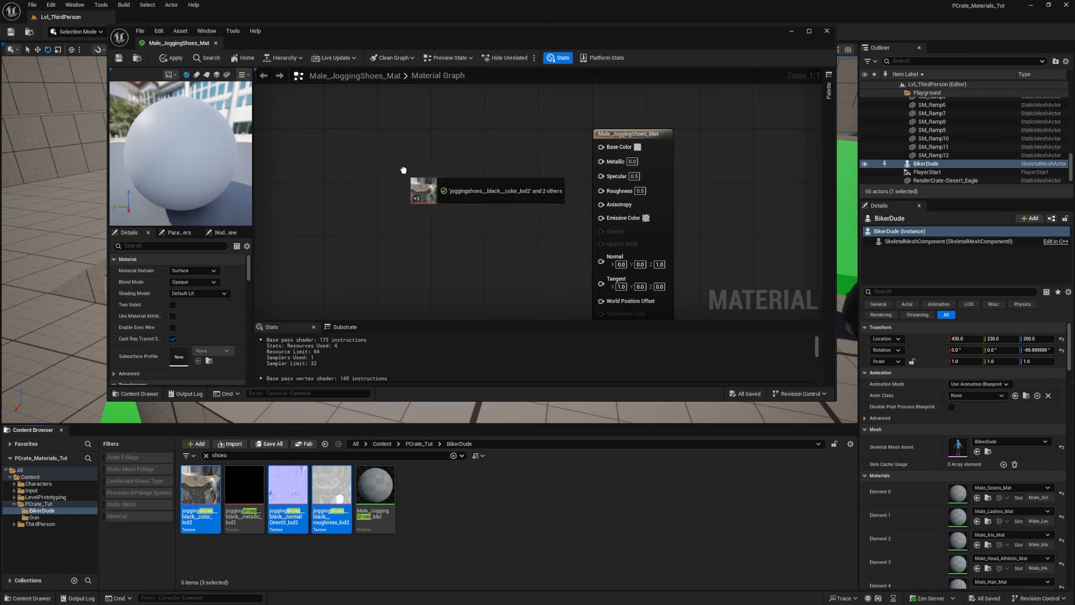
Step: Inspect the character's helmet in the level, find the helmet's glass material in the BikerDude folder and open it for editing
drag(412, 180, 415, 184)
drag(376, 112, 606, 191)
drag(439, 263, 440, 318)
drag(491, 258, 608, 252)
drag(464, 110, 614, 143)
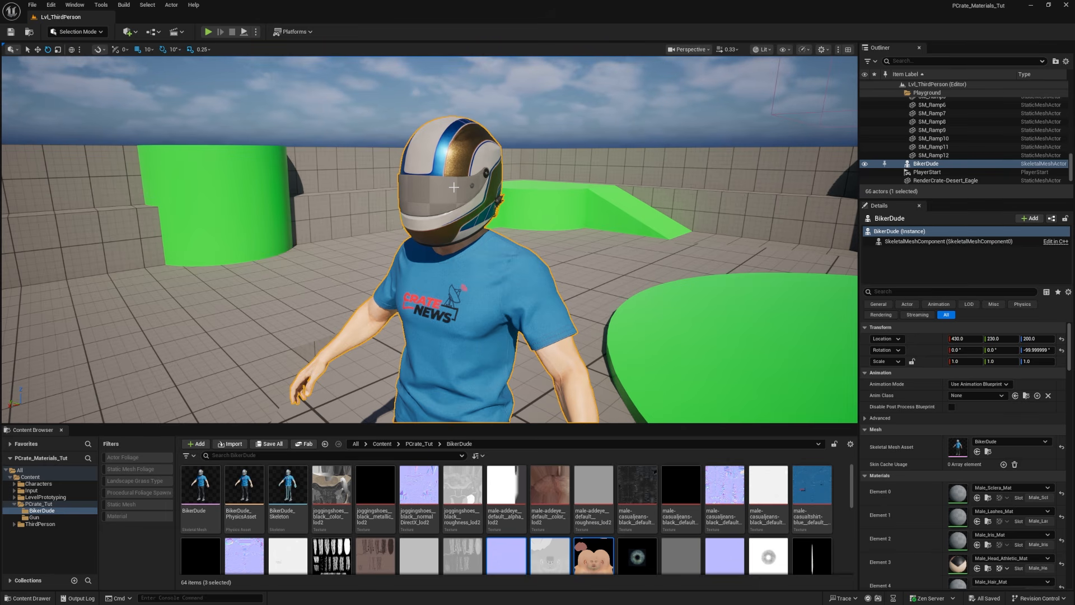
click(270, 457)
text(glass)
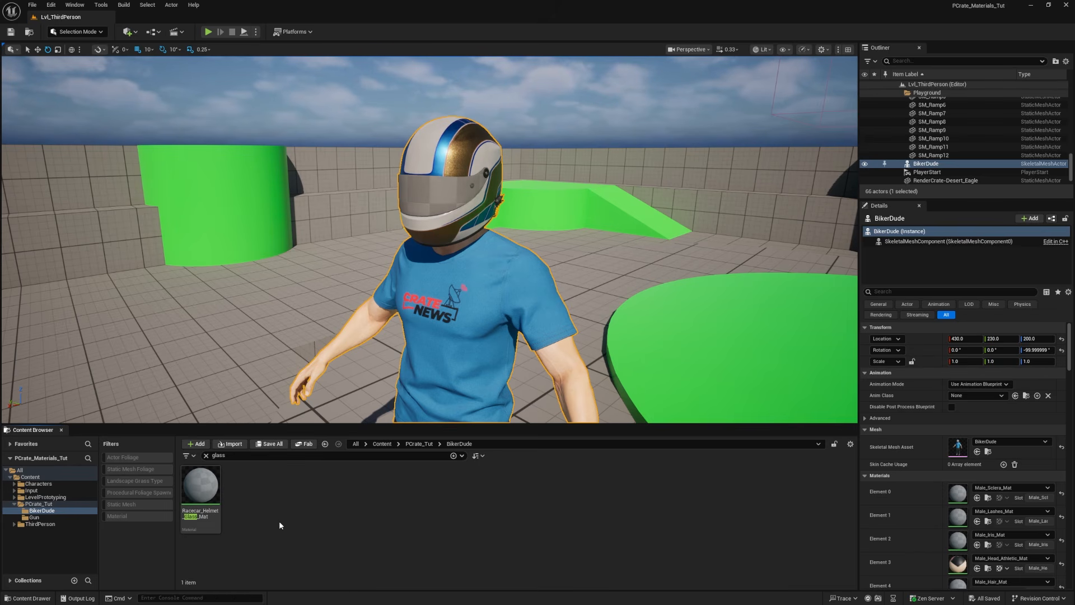
double_click(201, 490)
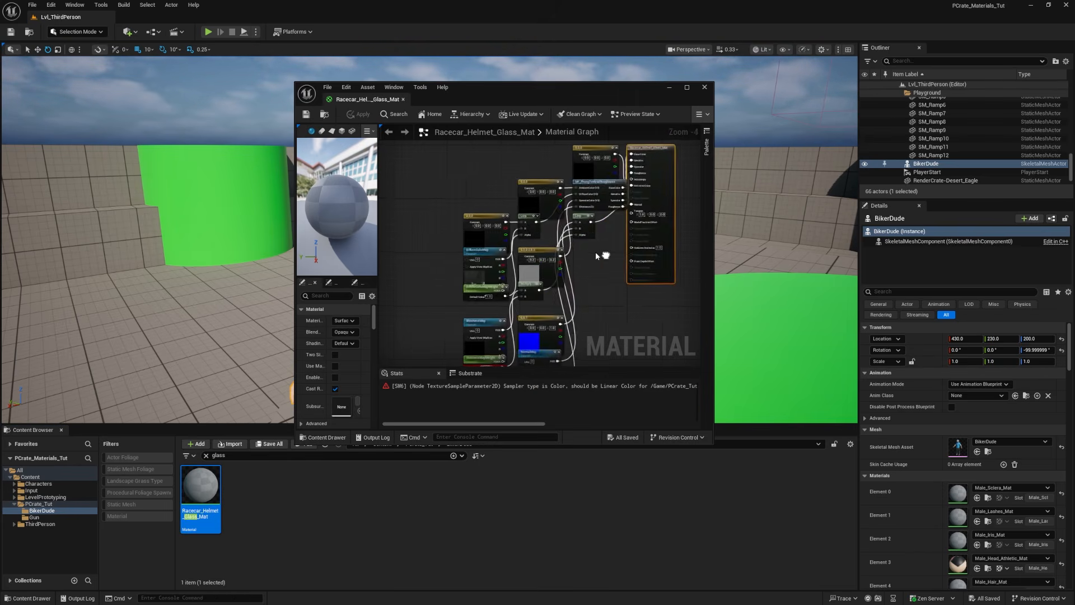
Step: Delete all existing expression nodes from the Racecar_Helmet_Glass_Mat graph, keeping only the material result node
drag(504, 192, 596, 330)
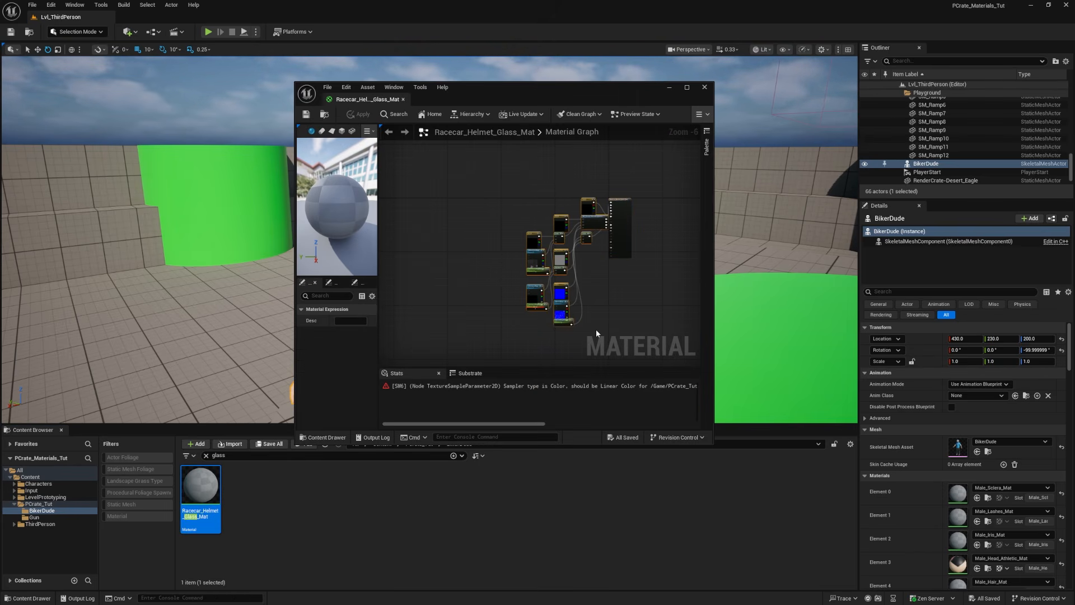
key(Delete)
scroll(604, 202, up, 6)
right_drag(603, 204, 587, 197)
Step: Find the five racecar-helmet-accessories textures in the BikerDude folder and add them to the glass material graph
drag(504, 94, 775, 75)
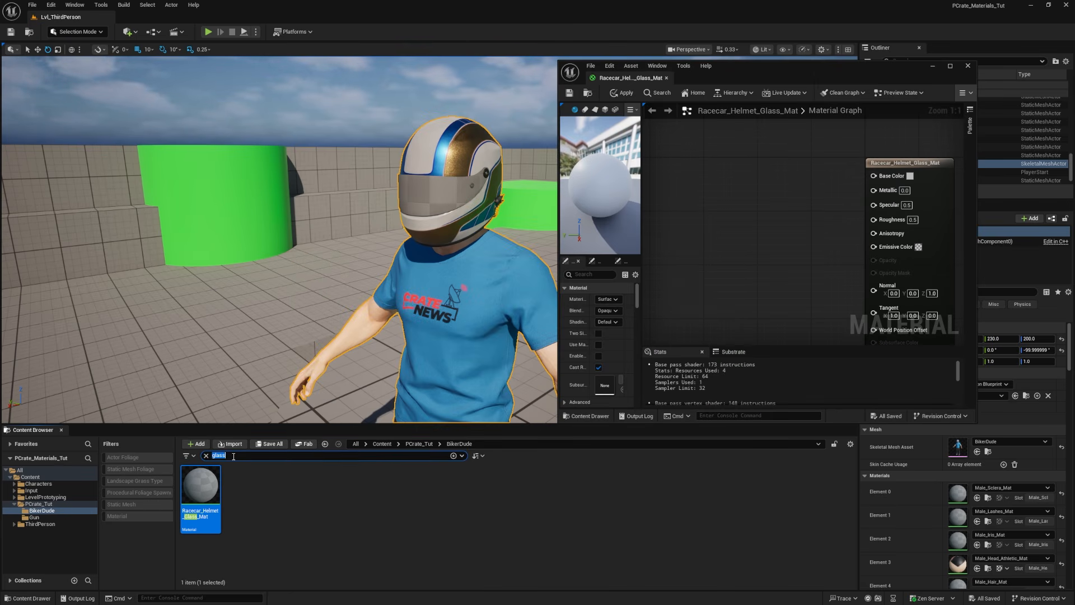
text(access)
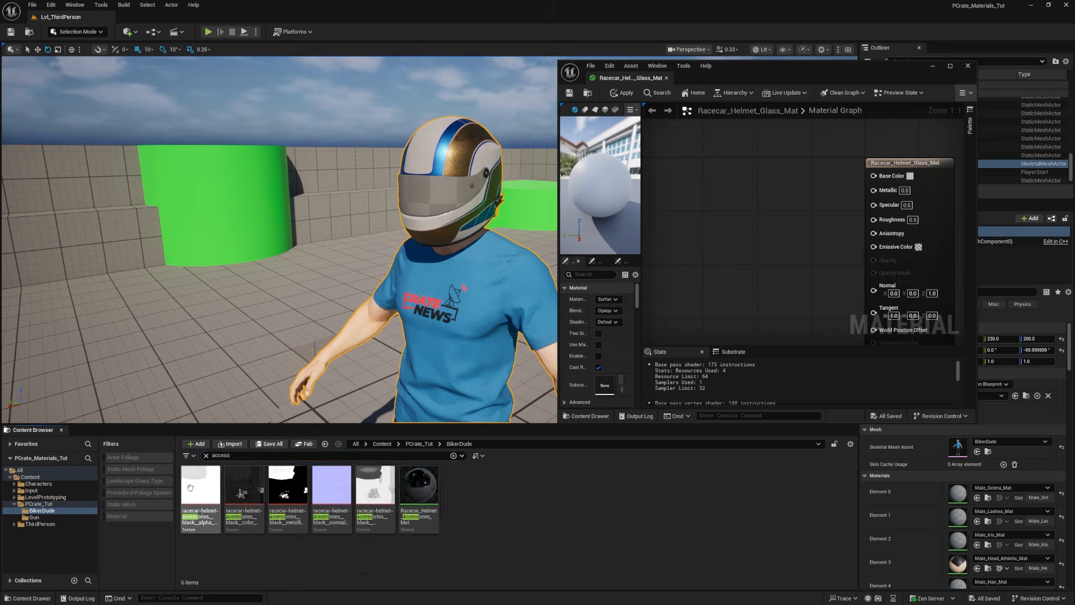
click(191, 488)
shift+click(375, 487)
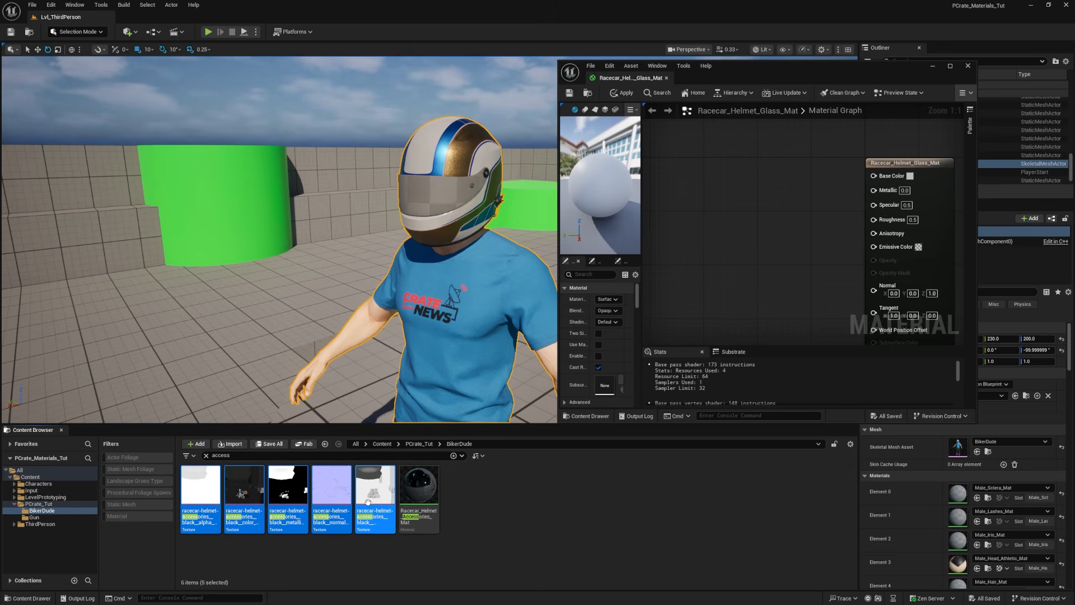
drag(375, 487, 711, 191)
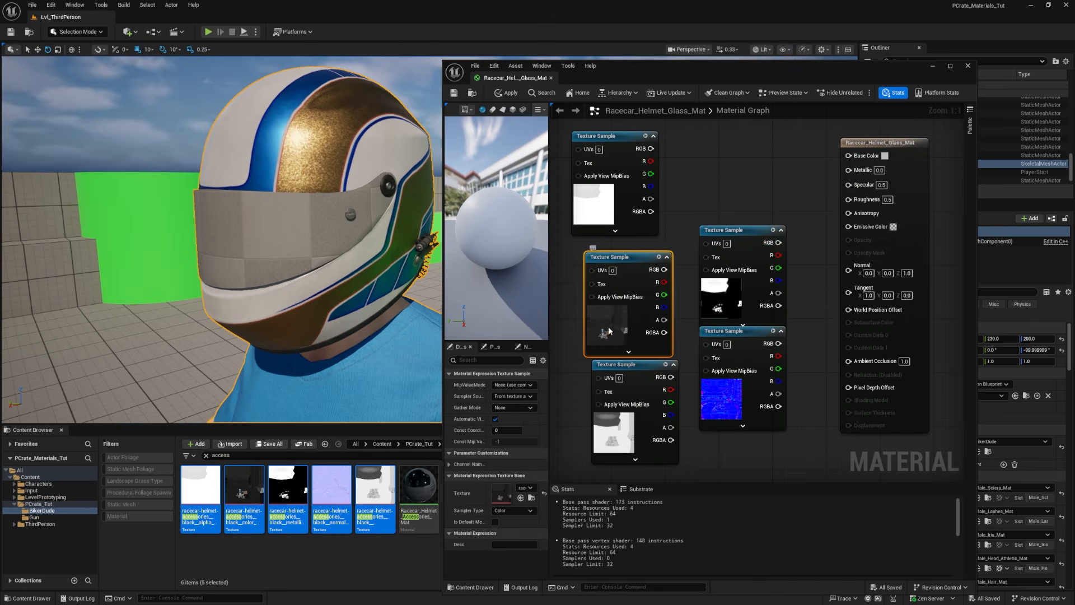
Step: Connect the color, metallic, normal, roughness and alpha textures to Base Color, Metallic, Normal, Roughness and Opacity
drag(610, 331, 704, 210)
drag(758, 149, 850, 156)
drag(728, 230, 849, 167)
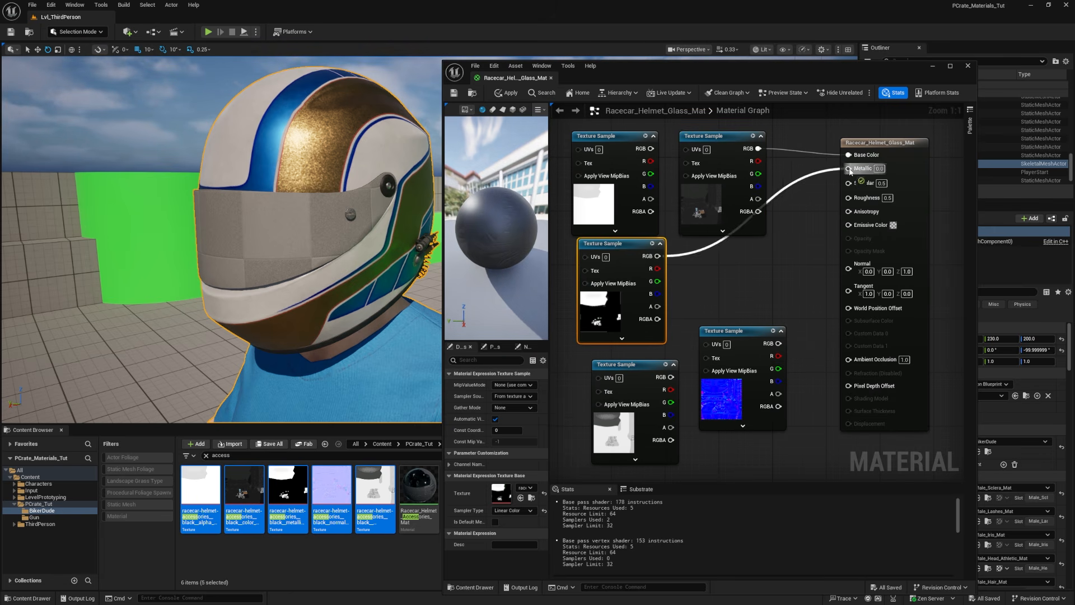
drag(778, 343, 849, 261)
drag(671, 377, 849, 196)
drag(625, 259, 618, 279)
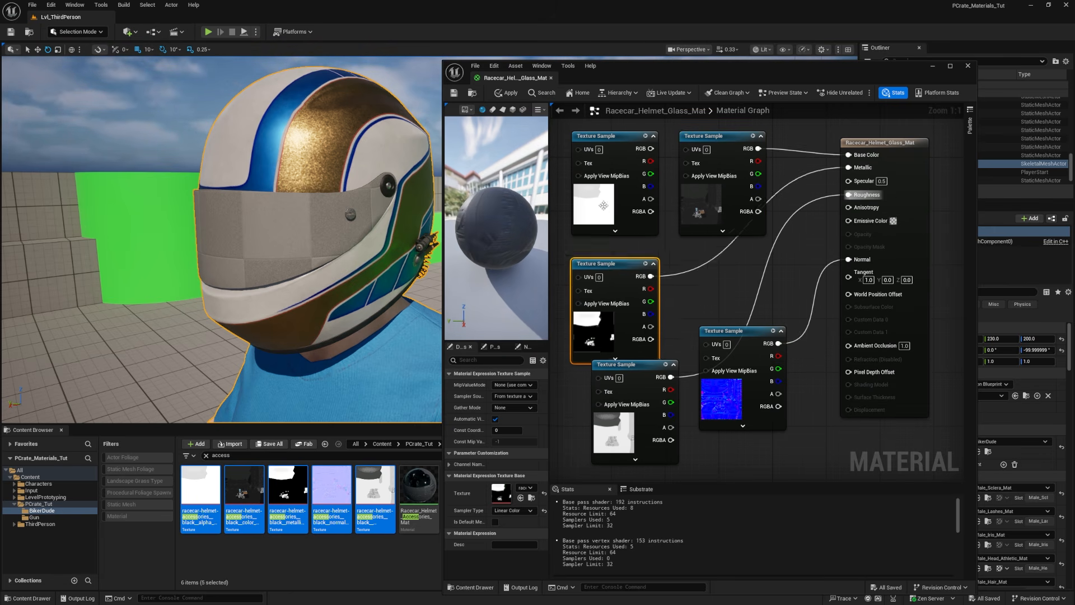
click(604, 205)
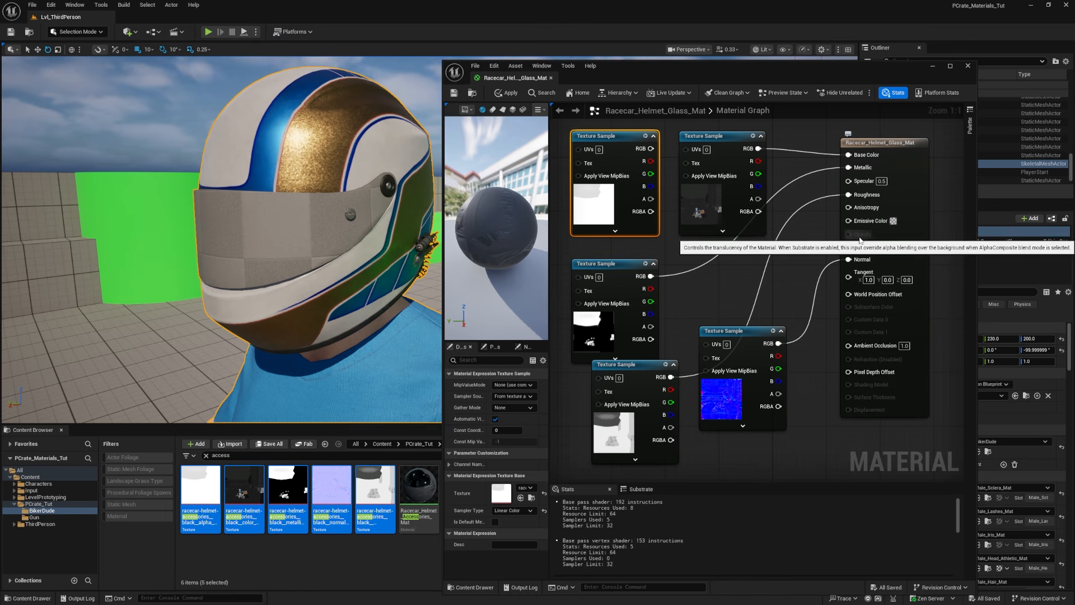
drag(651, 149, 856, 237)
Step: Set the helmet glass material's blend mode to Translucent and its shading model to Thin Translucent
drag(549, 285, 603, 286)
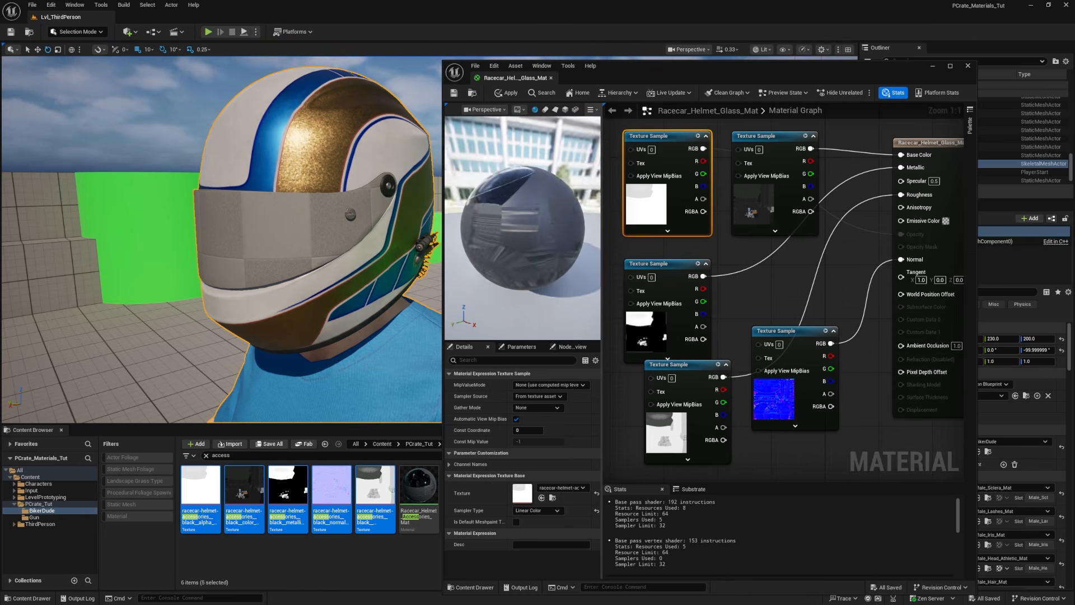
click(897, 143)
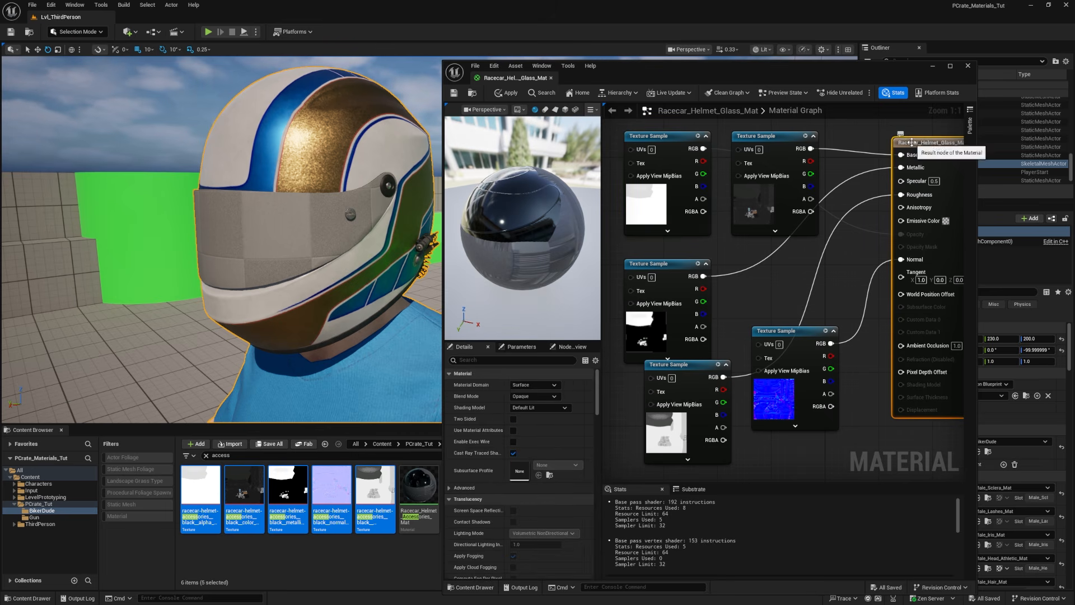
click(531, 397)
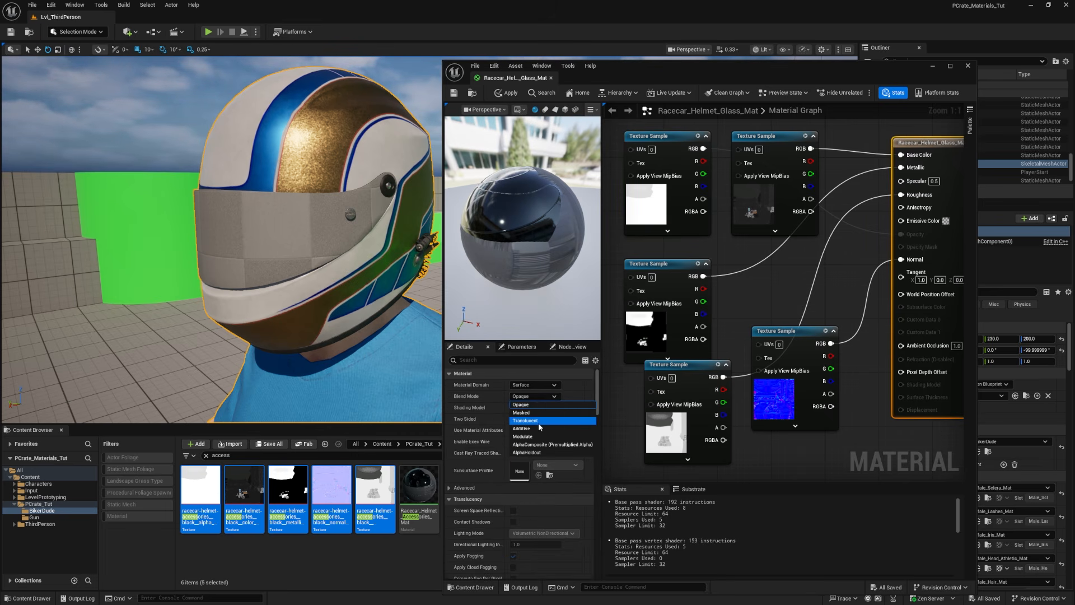
click(539, 420)
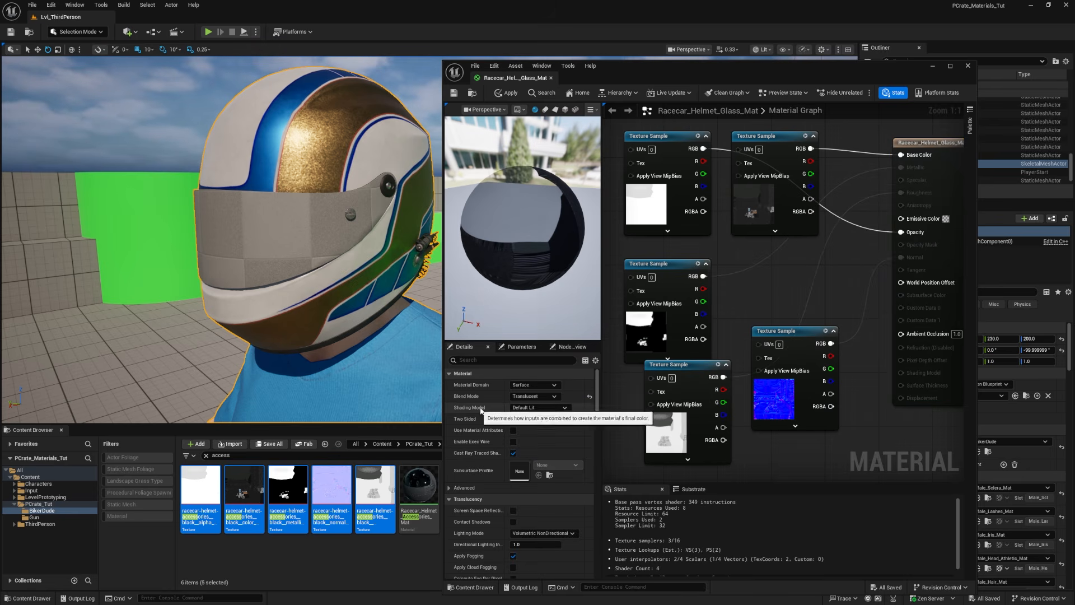
click(531, 408)
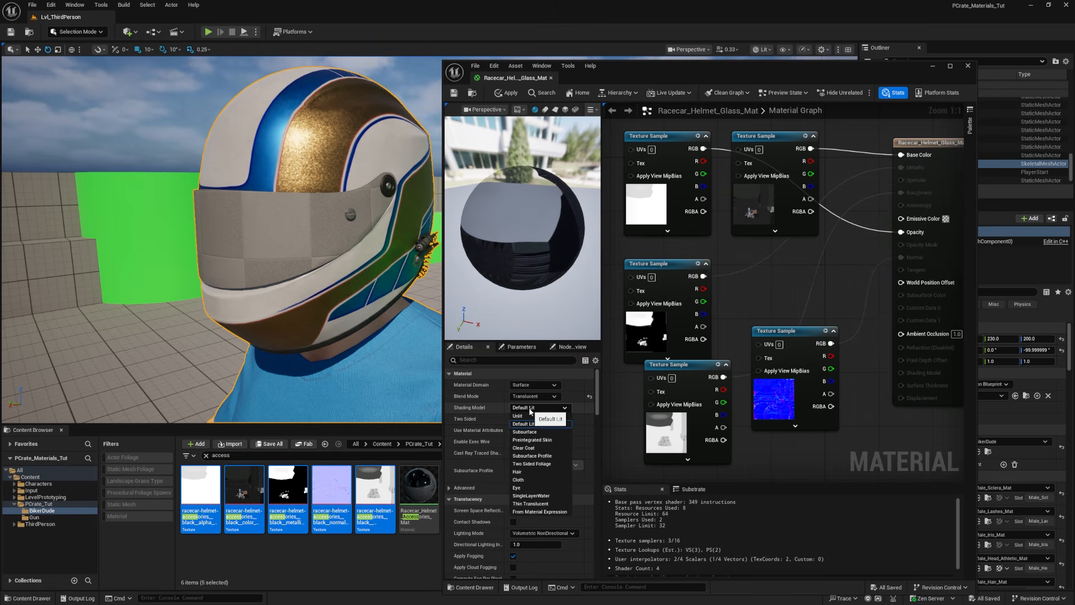
click(541, 506)
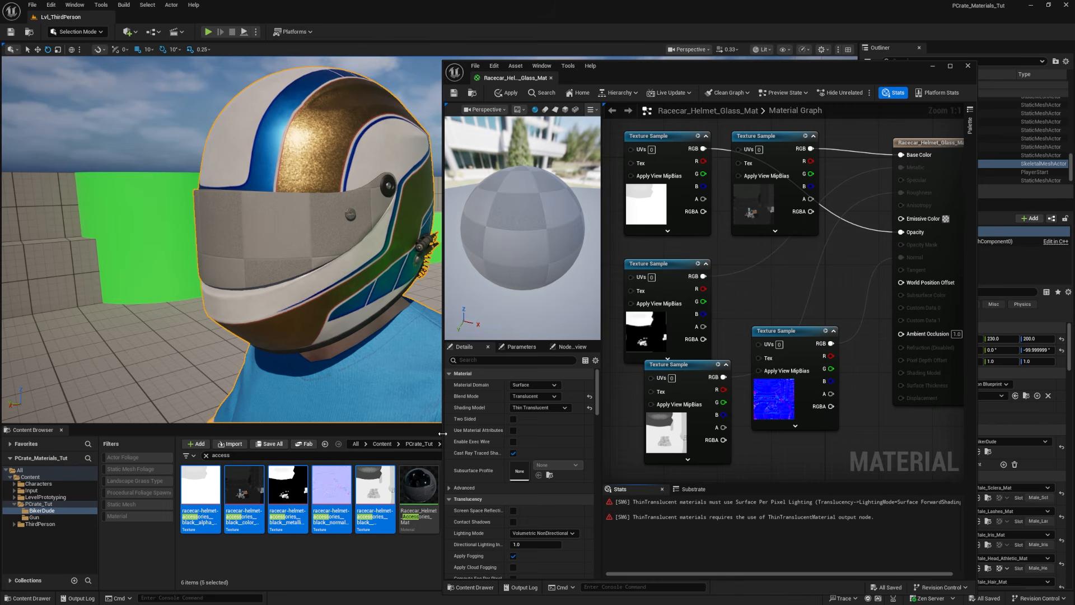
Step: Change the glass material's translucency lighting mode to Surface ForwardShading
drag(442, 434, 385, 434)
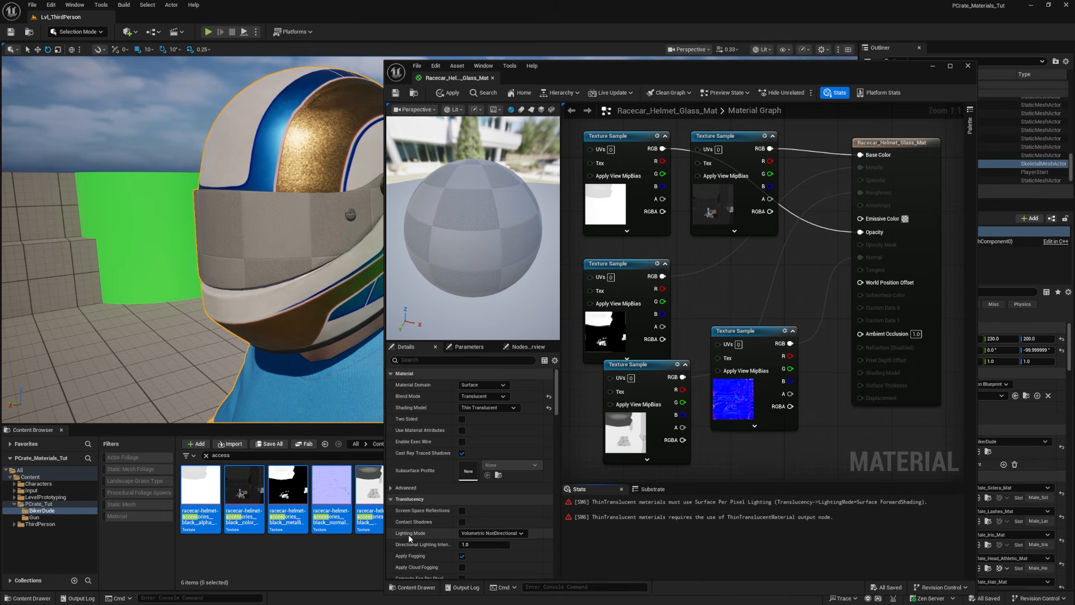
click(492, 533)
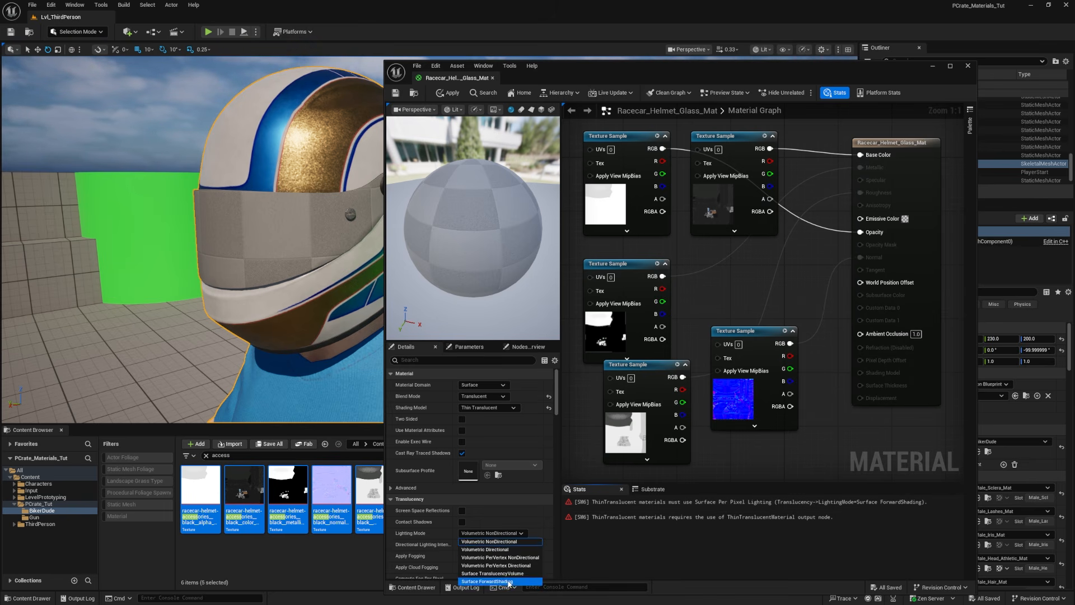
click(485, 582)
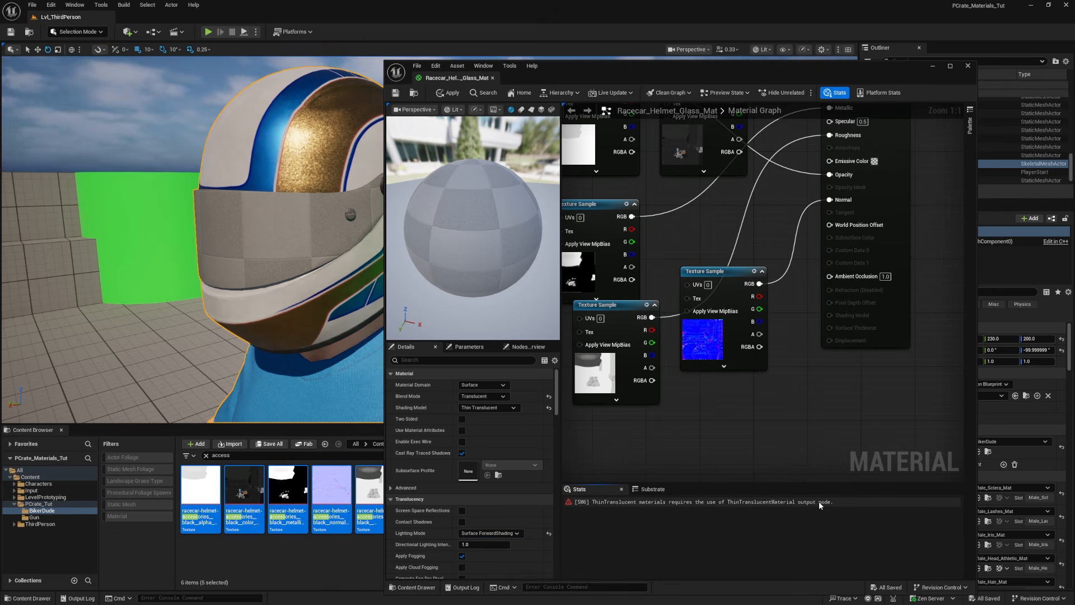
Step: Add a ThinTranslucentMaterialOutput node to the glass material graph below the result node
click(818, 502)
right_click(768, 325)
text(thin)
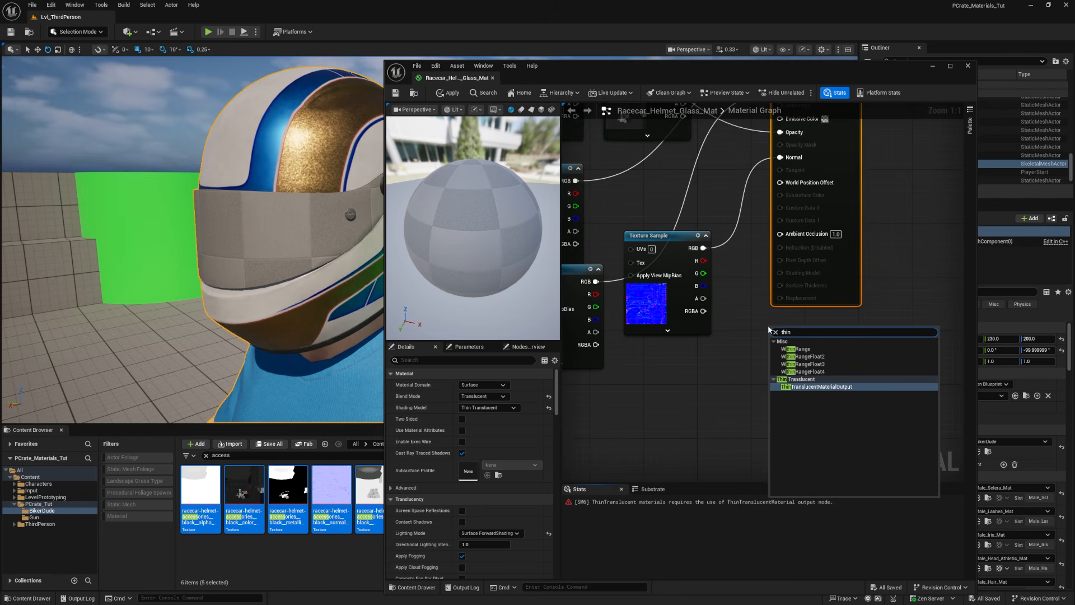
click(837, 388)
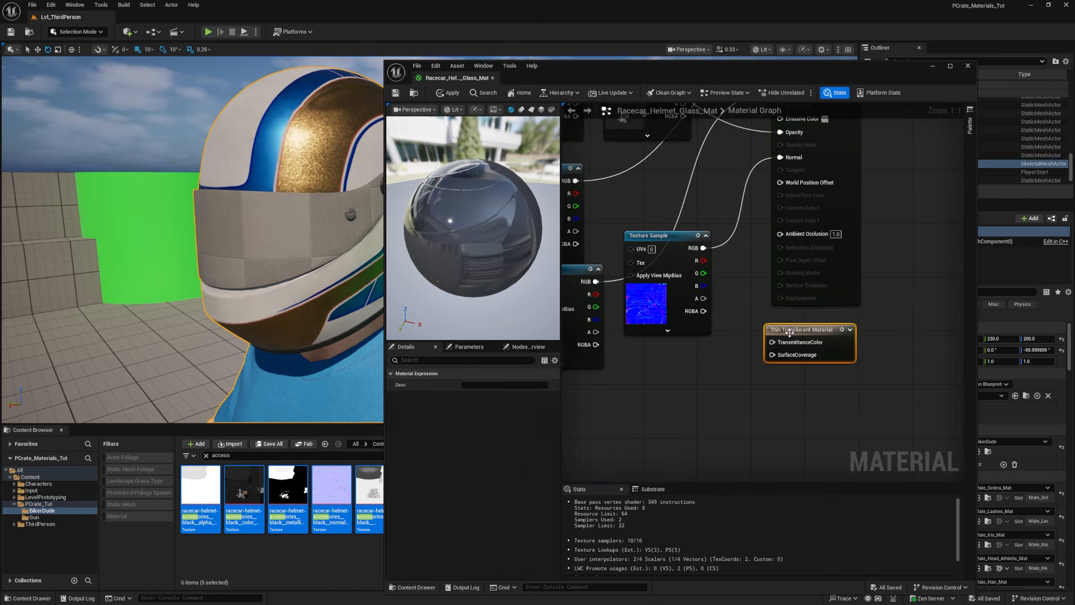
Step: Add a three-vector constant with a 0.5, 0.5, 0.5 grey and connect it to TransmittanceColor on the thin translucent output
click(700, 414)
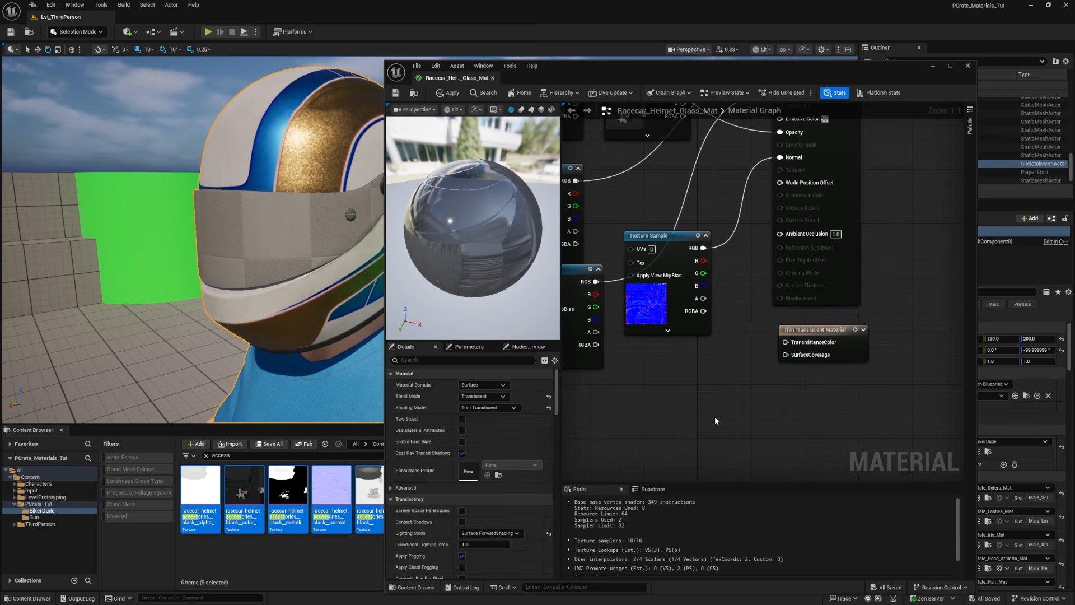
click(678, 389)
drag(700, 432, 673, 420)
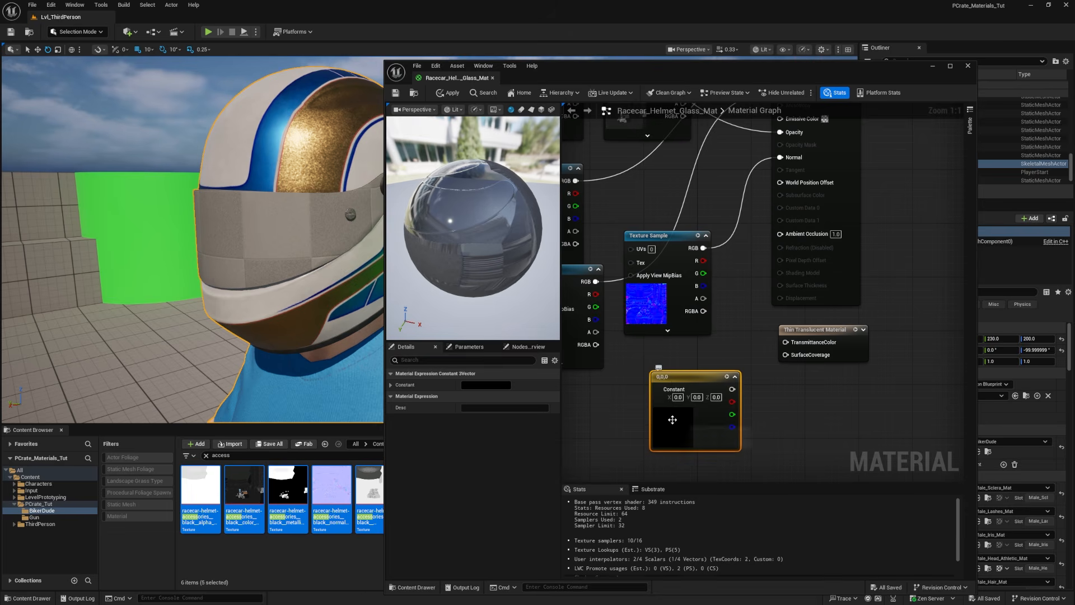
double_click(673, 420)
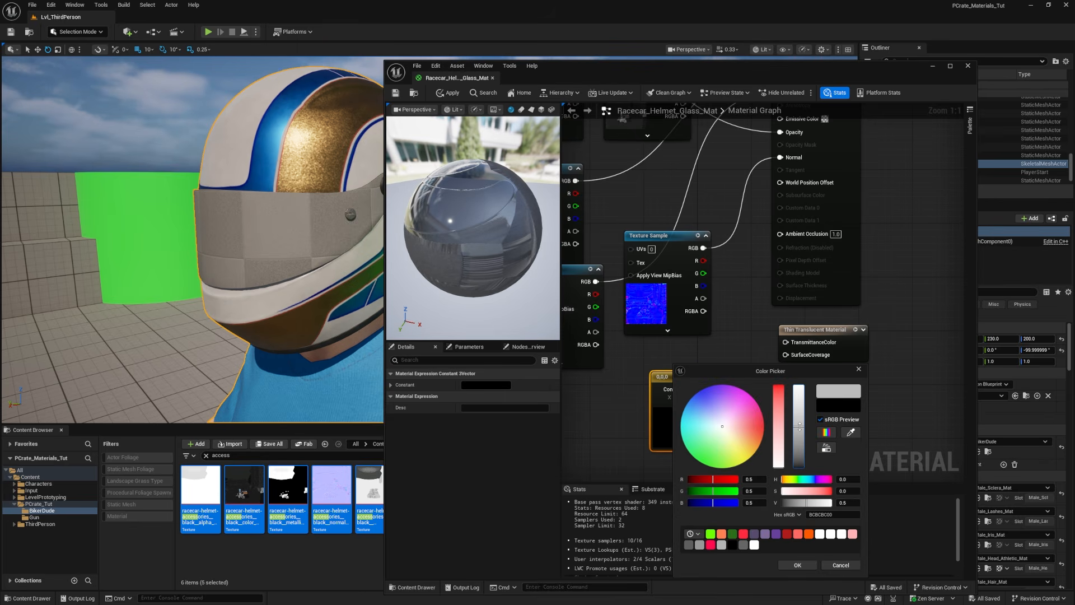
click(798, 565)
drag(733, 389, 787, 343)
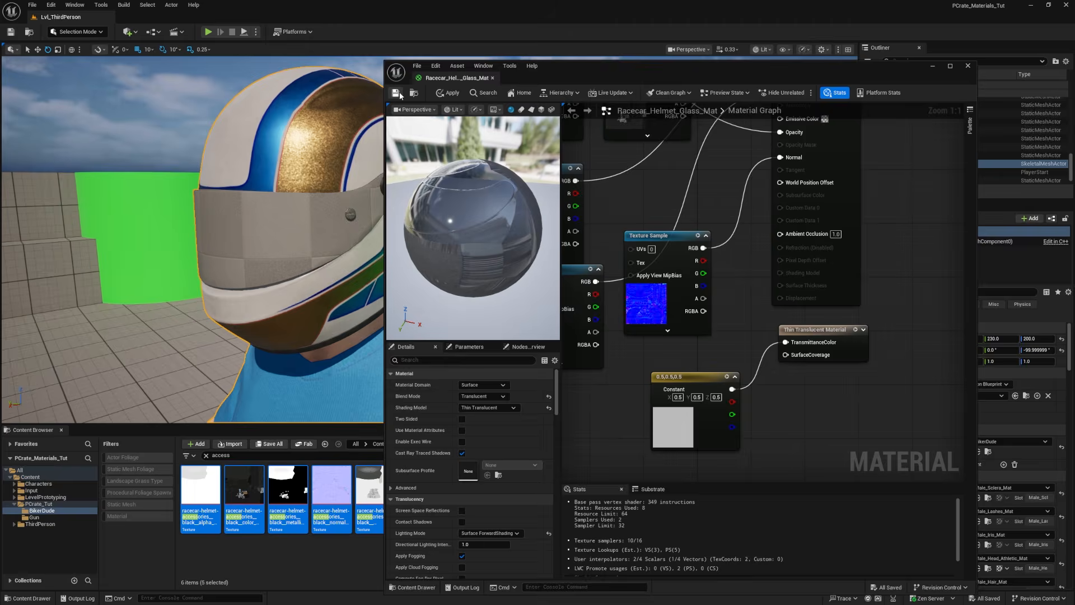
Step: Save the glass material, readjust the transmittance color constant and apply the material changes to the helmet
click(396, 93)
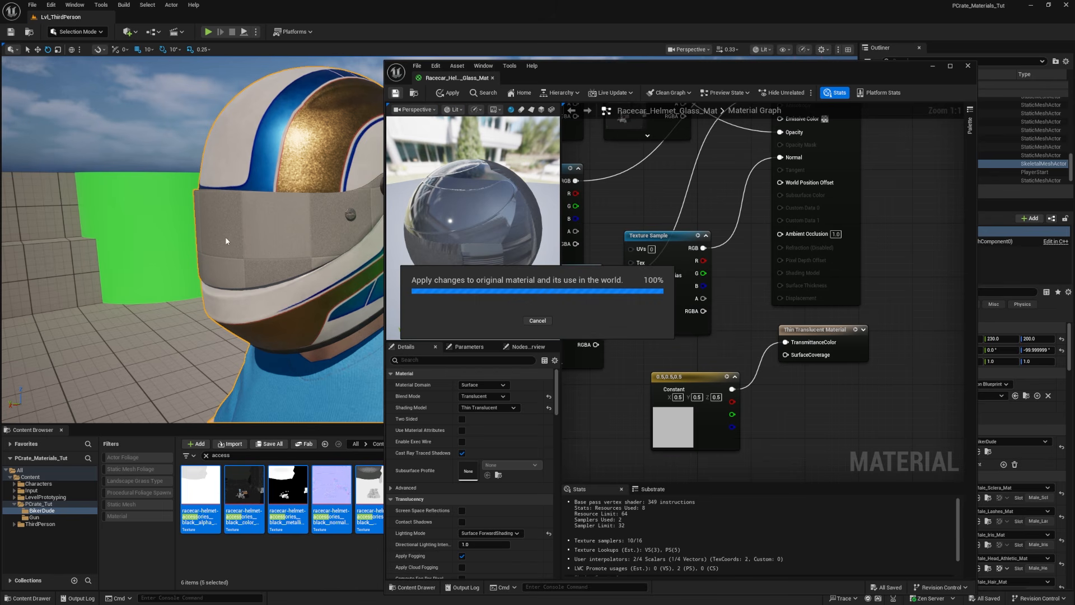
double_click(687, 427)
click(769, 421)
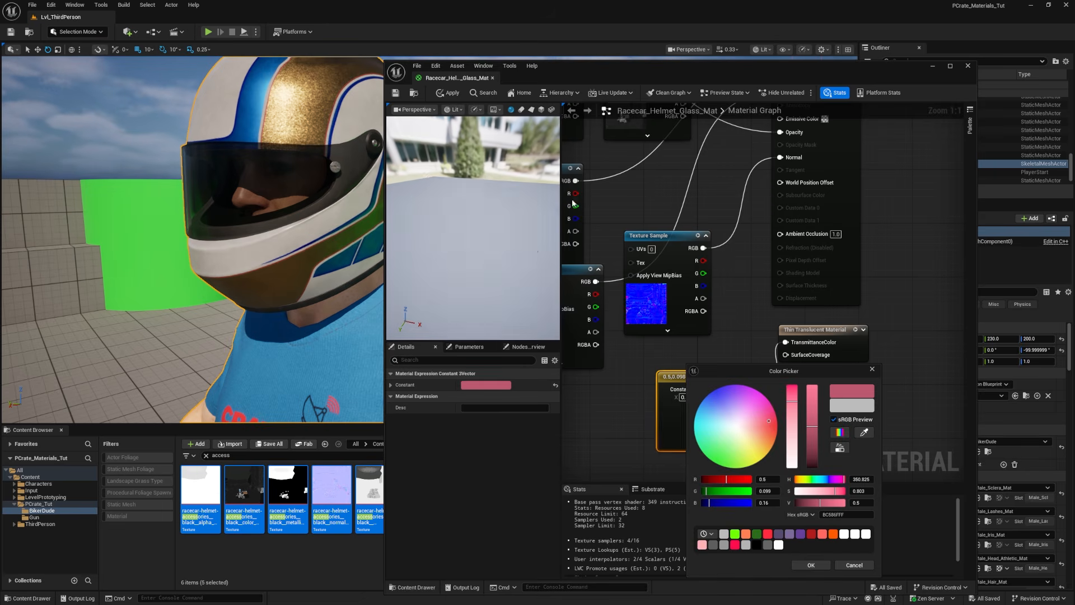
click(447, 96)
click(447, 94)
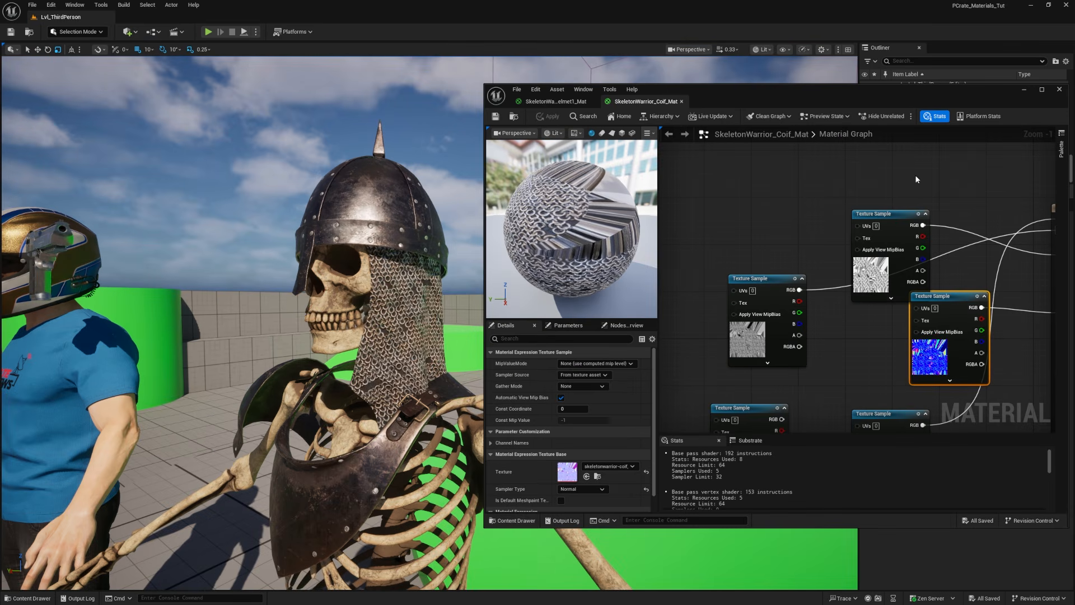
Step: Examine the skeleton warrior's chainmail coif and place the unconnected alpha texture node above the other textures in its material graph
right_drag(835, 216, 703, 242)
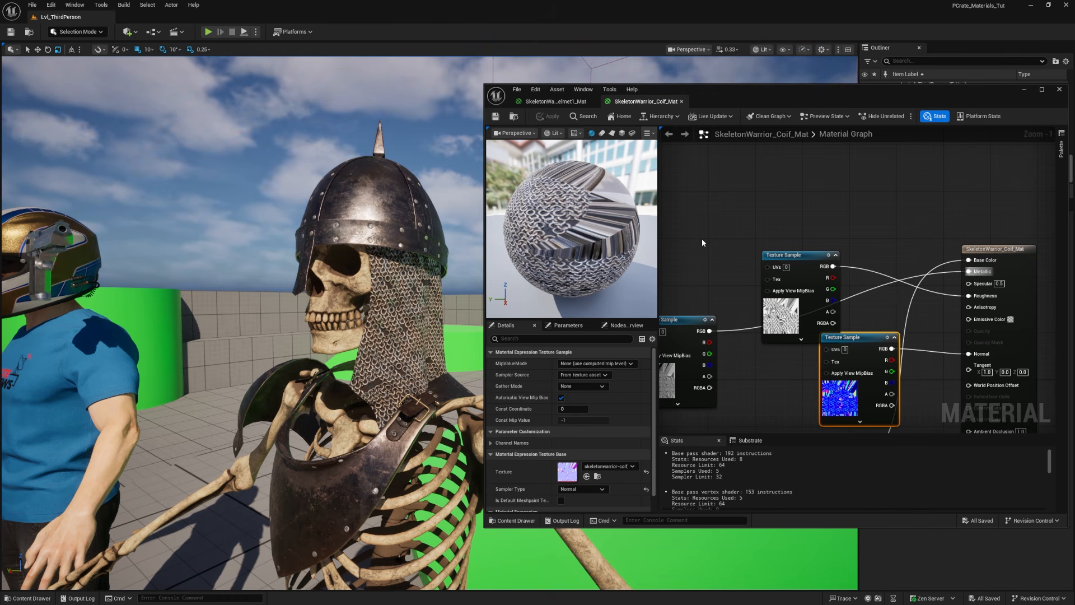
mouse_move(415, 330)
alt+mouse_down()
mouse_move(314, 327)
mouse_move(417, 330)
alt+mouse_up()
alt+right_drag(370, 337, 426, 336)
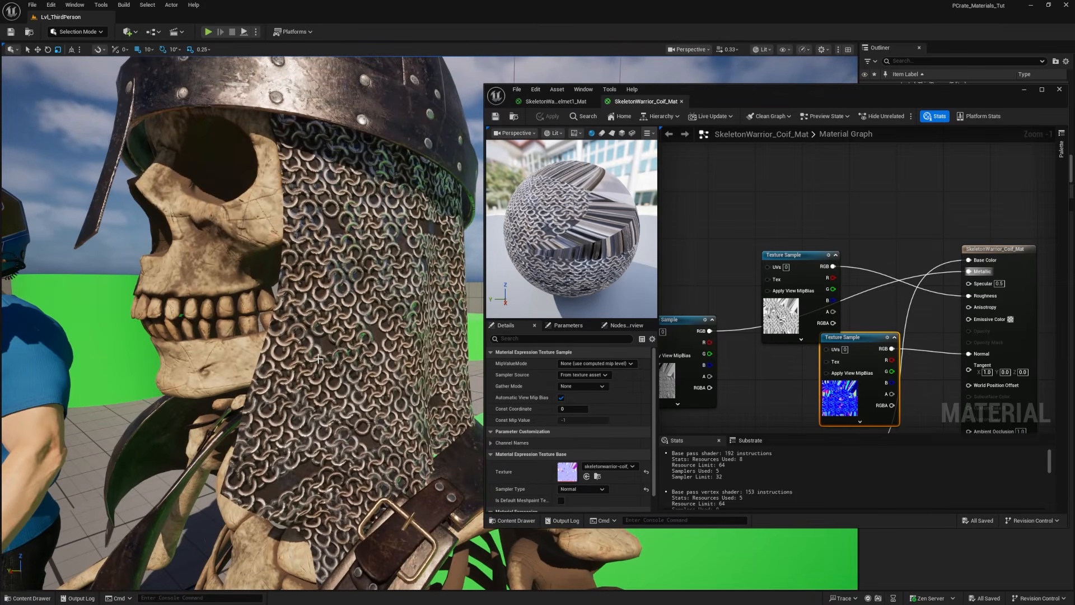
mouse_move(294, 377)
alt+mouse_down()
mouse_move(336, 375)
mouse_move(297, 377)
alt+mouse_up()
drag(842, 90, 801, 27)
drag(644, 395, 654, 170)
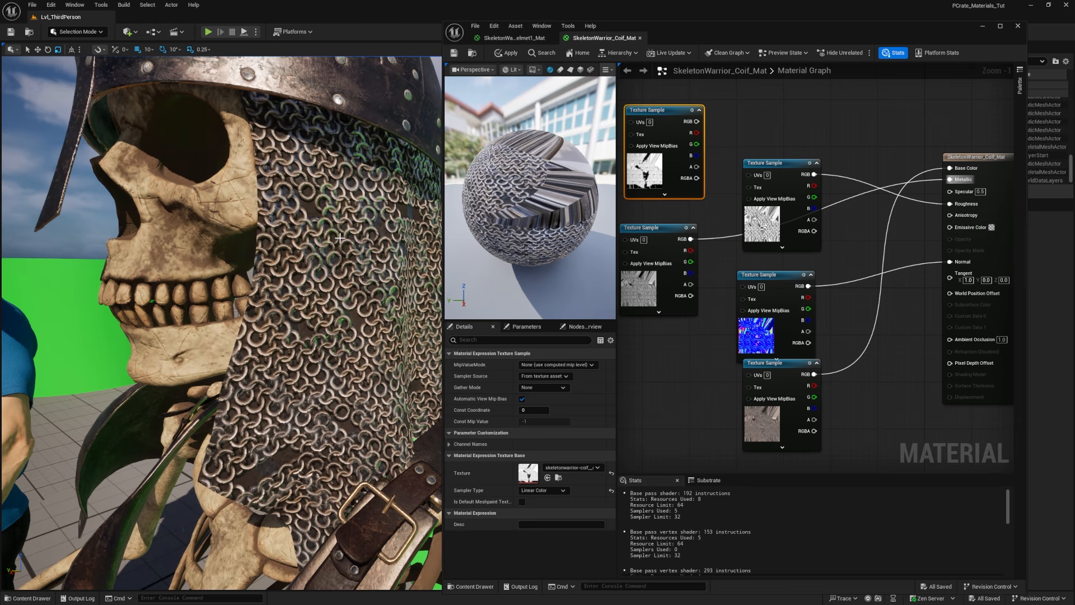
Step: Set the SkeletonWarrior_Coif_Mat blend mode to Masked, connect the alpha texture's RGB to Opacity Mask and apply it
drag(982, 161, 928, 156)
click(532, 377)
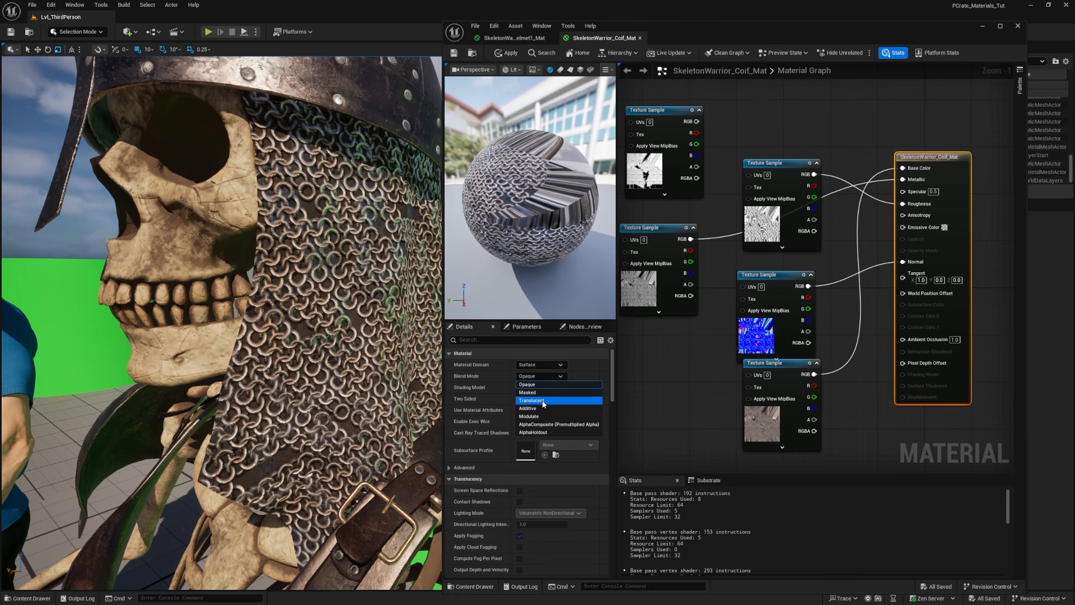
click(539, 393)
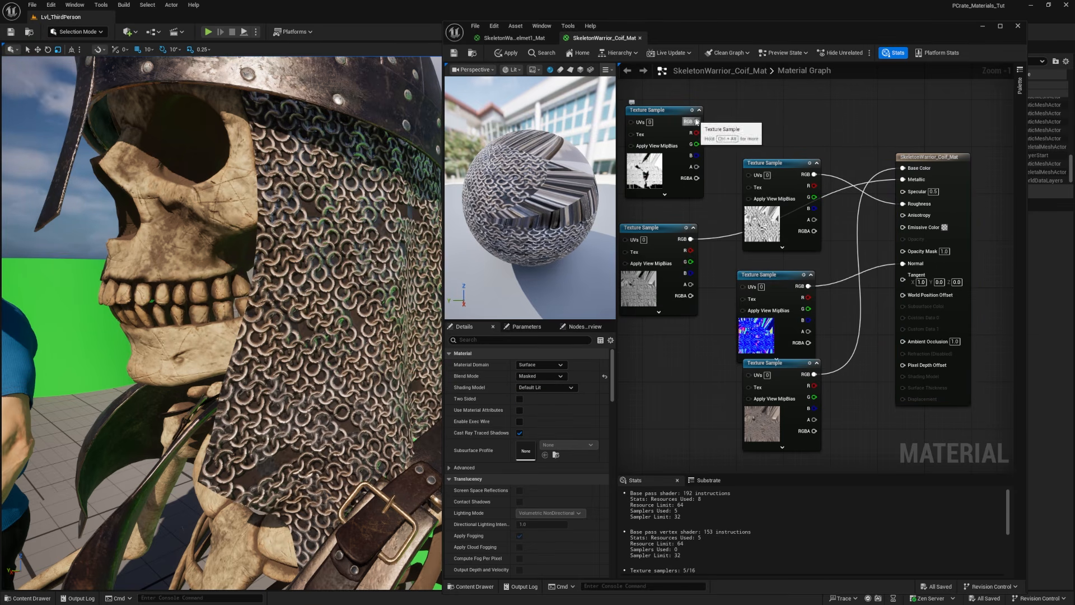
drag(697, 121, 908, 252)
click(509, 53)
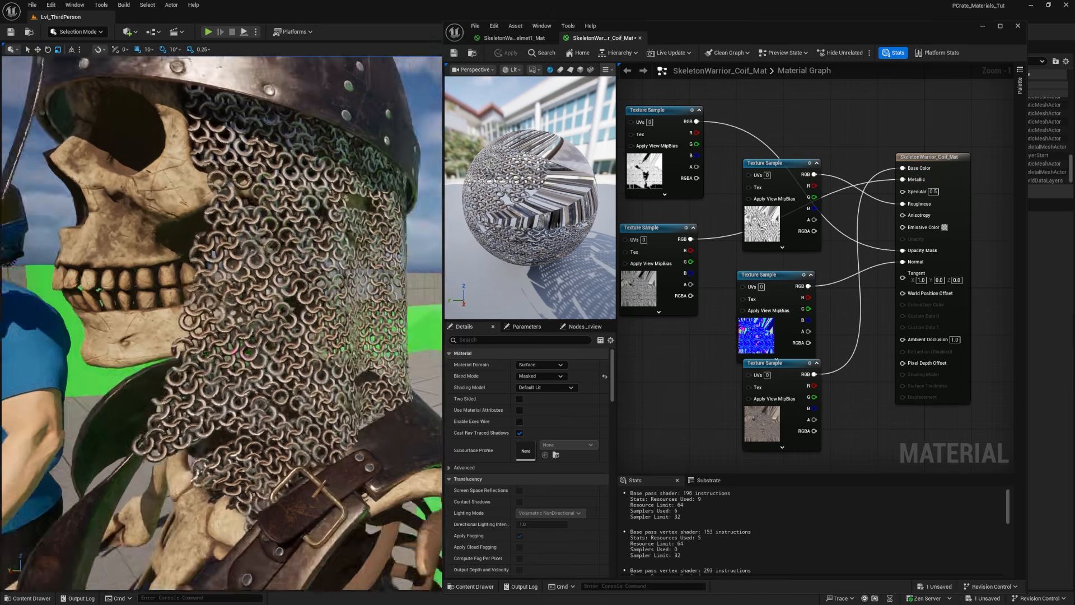
Step: Enable Two Sided on the coif material and apply the change to the skeleton's chainmail
right_drag(336, 314, 487, 311)
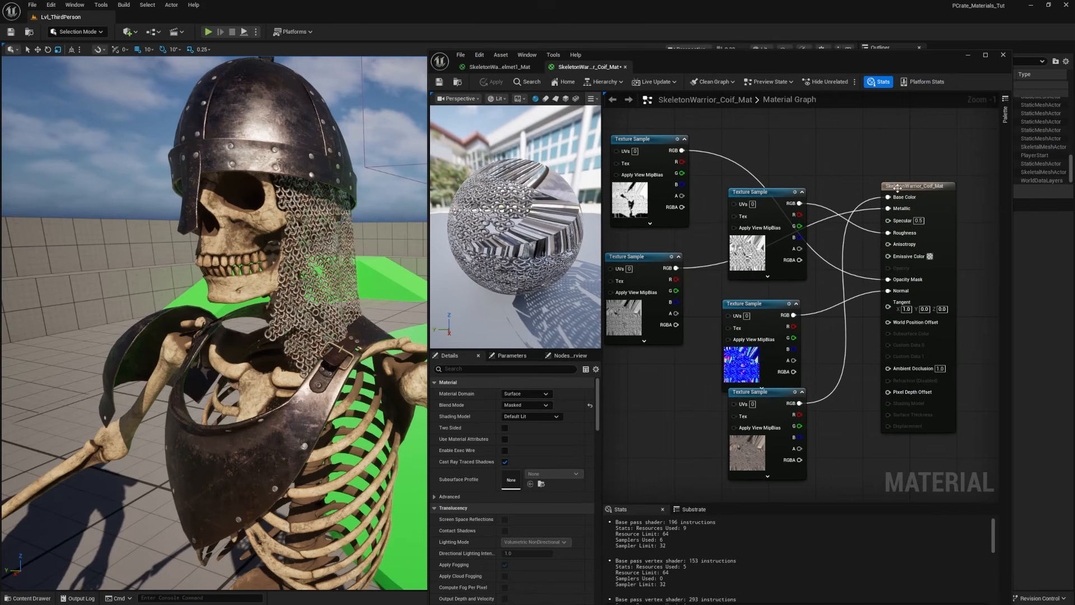
click(900, 146)
drag(900, 145, 882, 151)
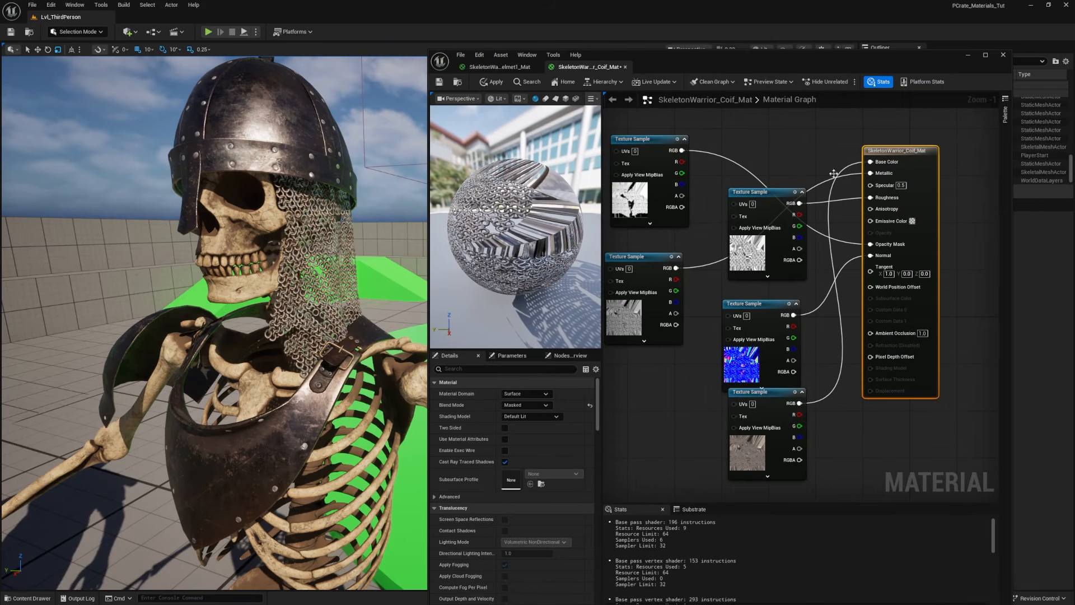
click(505, 428)
click(493, 81)
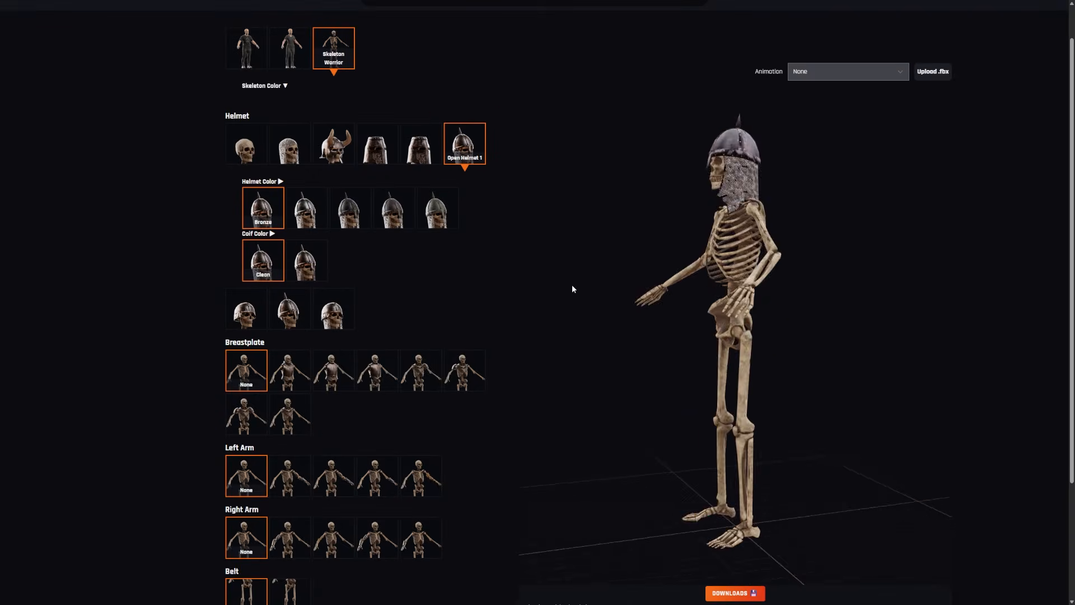
Step: In the ProductionCrate character builder, try Filthy and Bronze colors on the Skeleton Warrior's Open Helmet 1 and choose different breastplates
drag(572, 289, 663, 291)
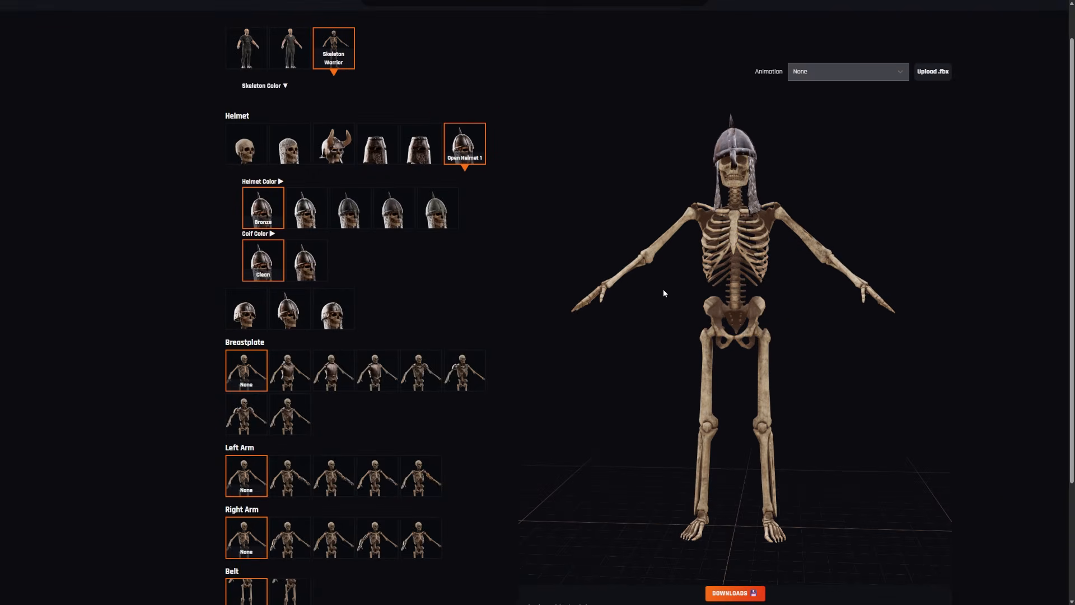
scroll(740, 165, up, 10)
drag(739, 166, 700, 194)
click(396, 207)
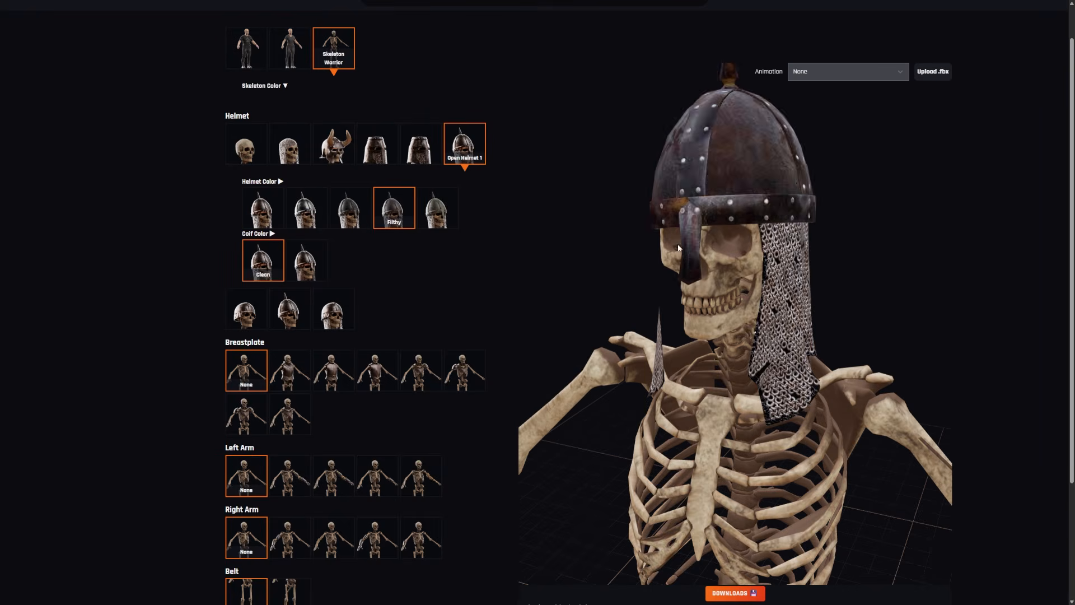
click(266, 215)
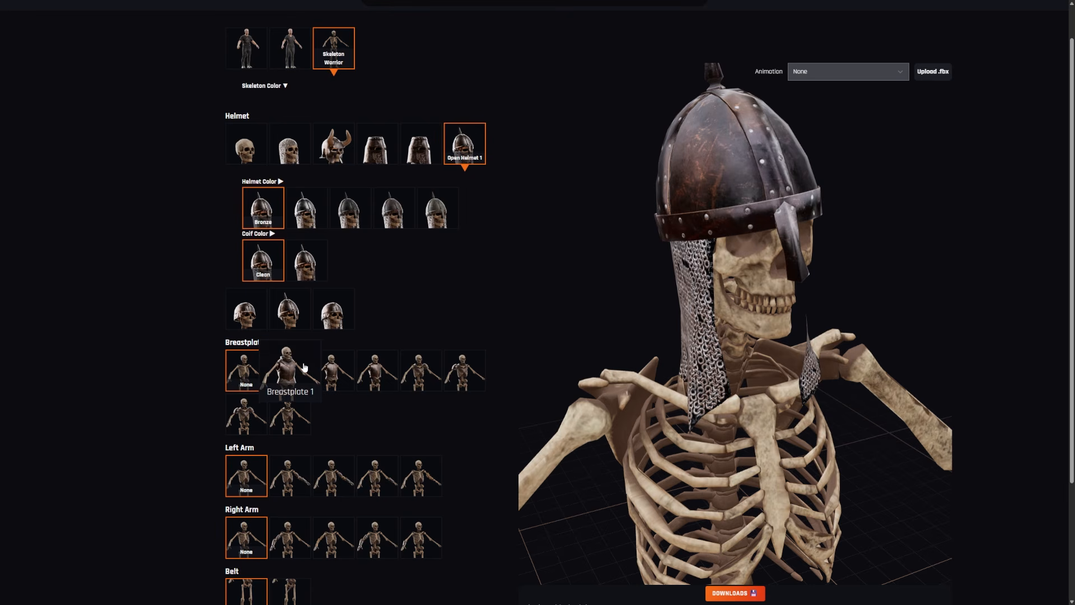
click(304, 367)
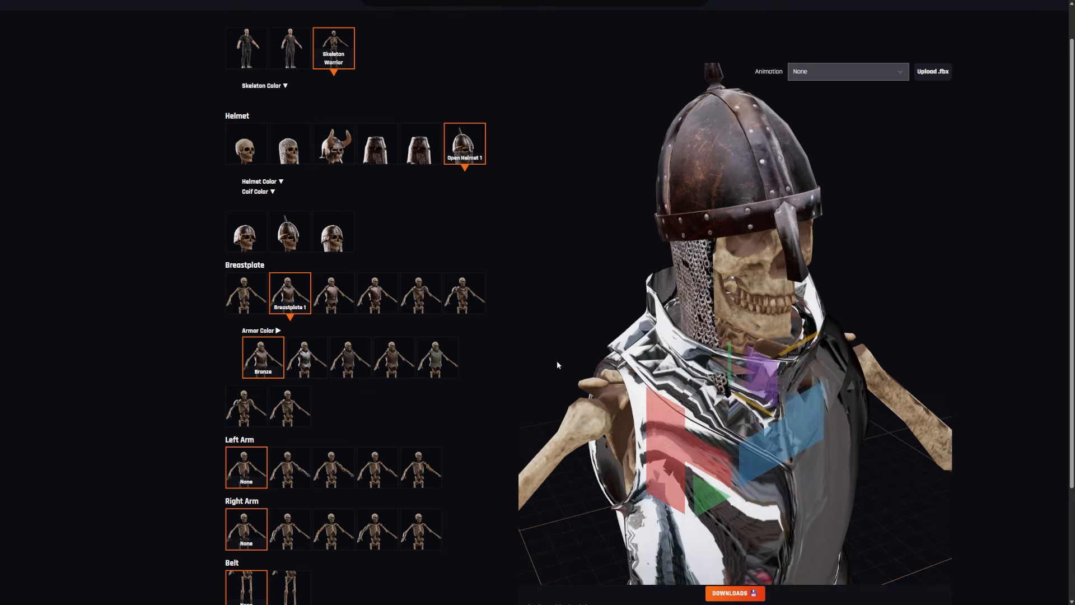
click(461, 299)
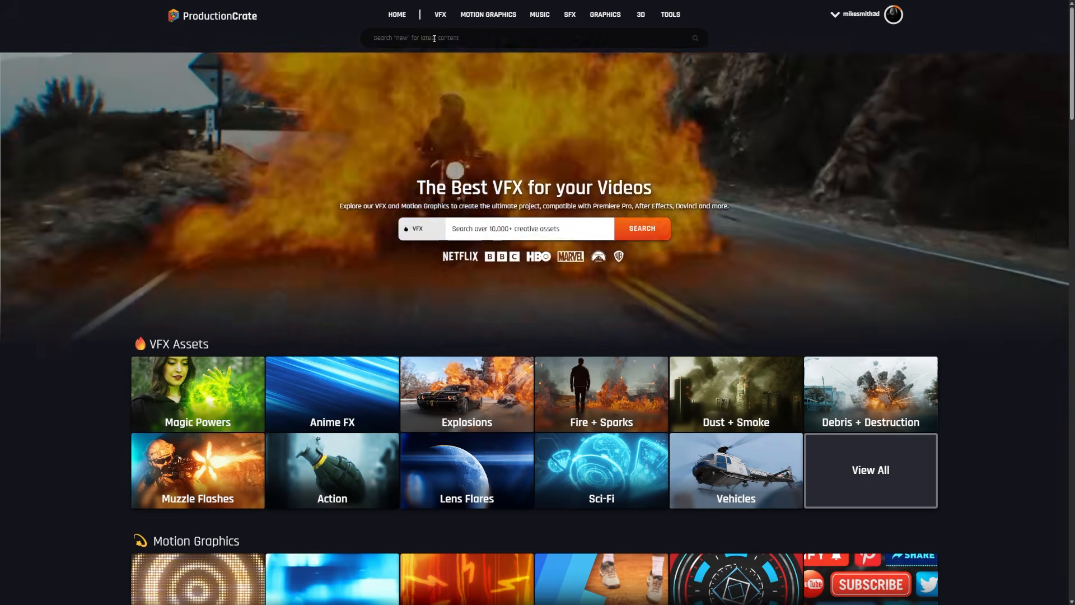
Step: Search ProductionCrate for "new" and narrow the results to free 3D + AR assets
click(435, 39)
key(Return)
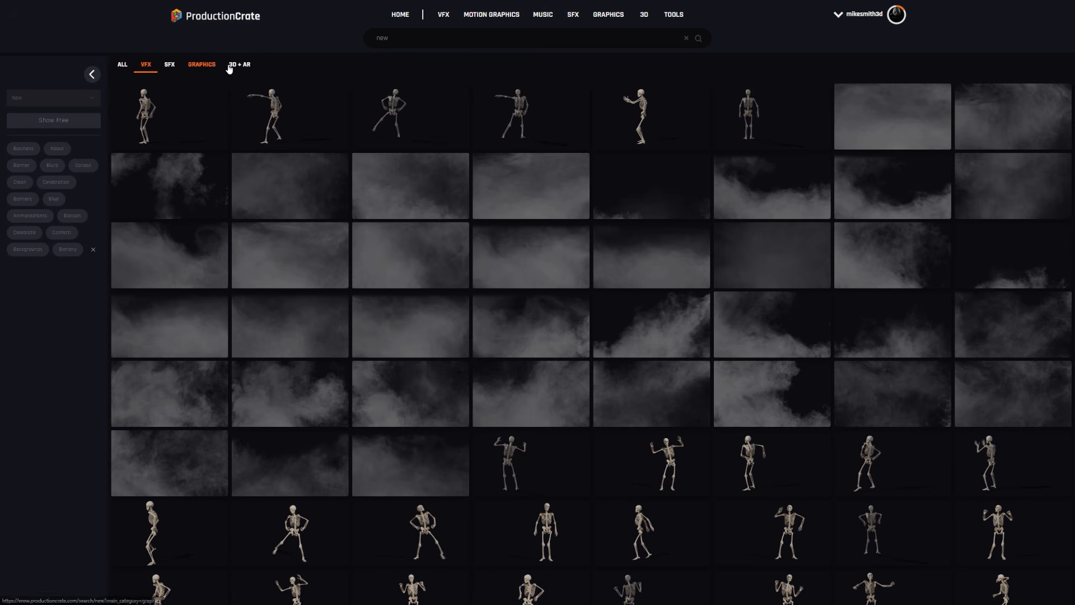
click(240, 66)
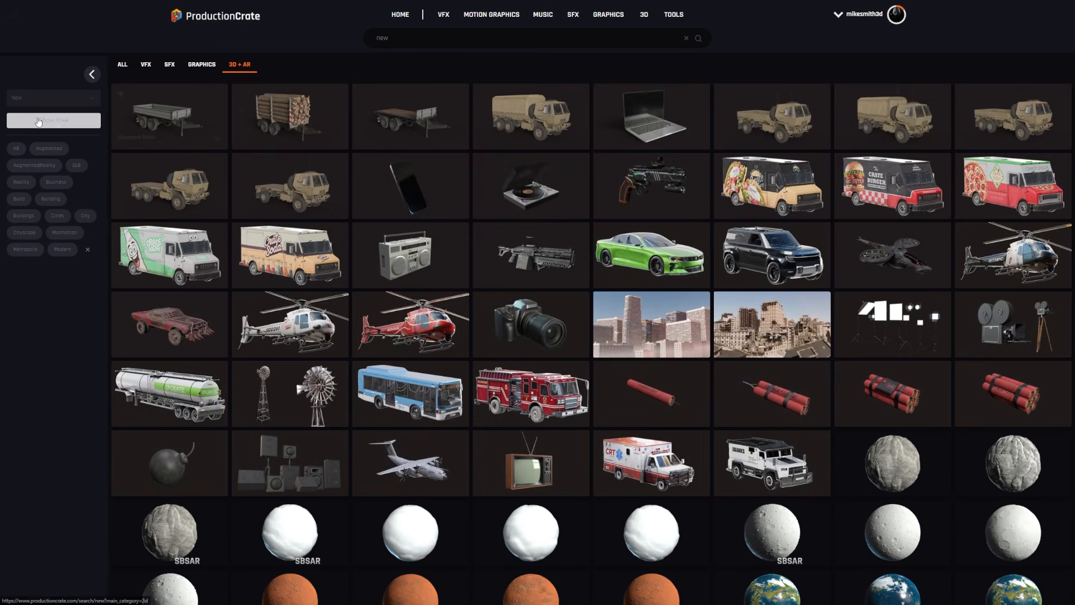
click(44, 123)
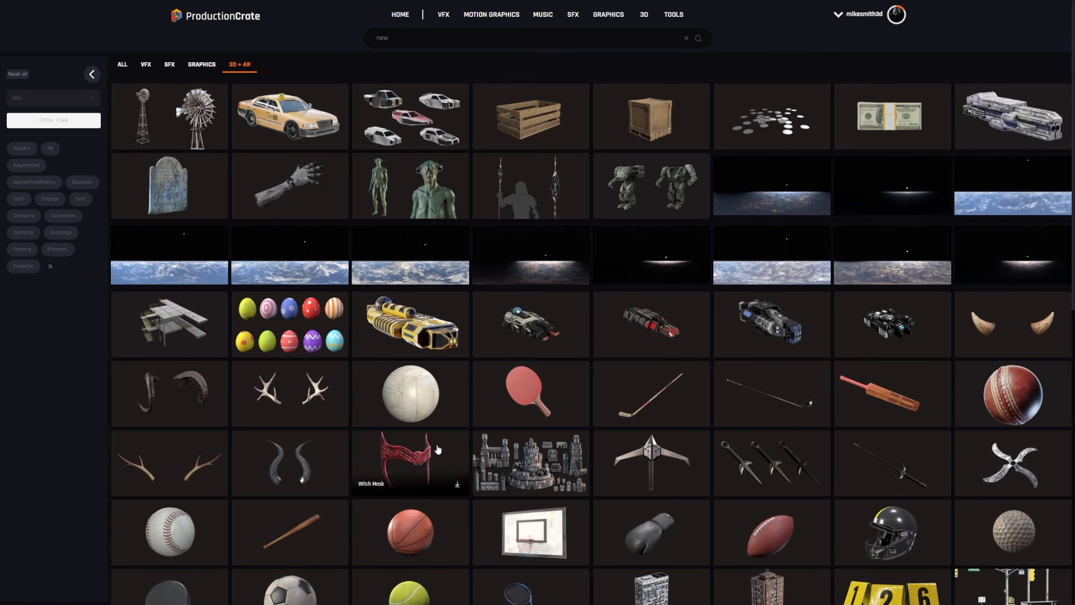
Step: Preview the Spaceship PCC Raven asset, rotate it in the 360 view and show its download resolution options
click(1003, 111)
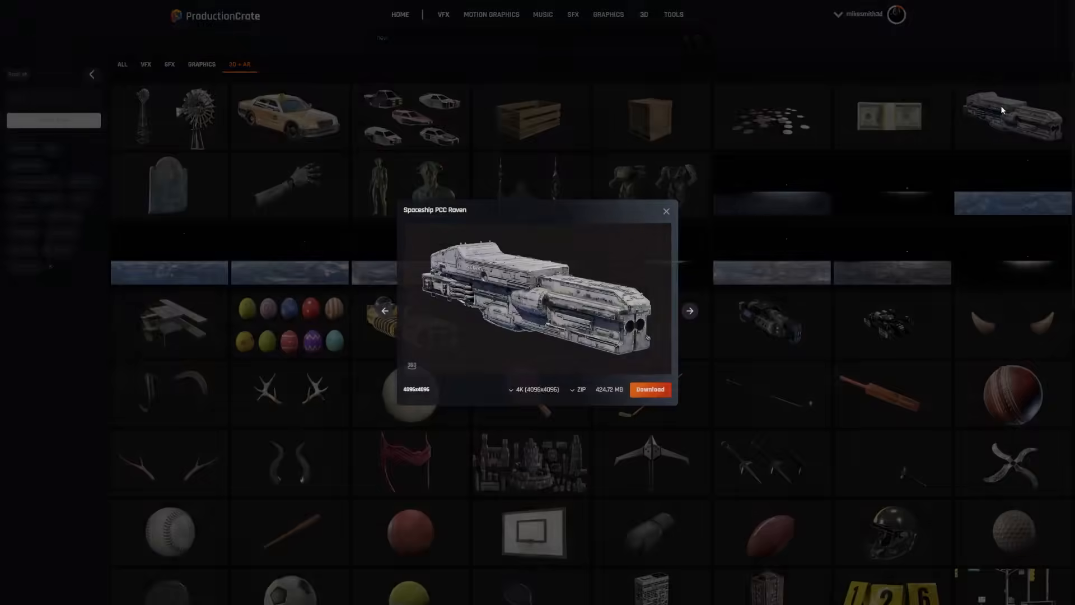
drag(595, 325, 765, 315)
click(535, 433)
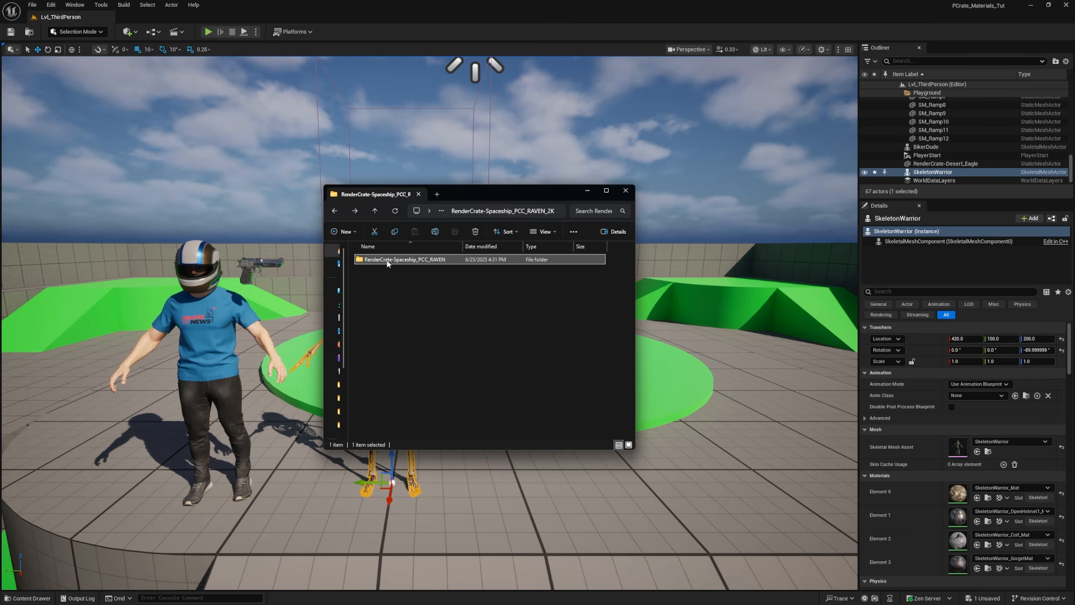
Step: In File Explorer, review the RenderCrate-Spaceship_PCC_RAVEN FBX and USDC files and display its textures folder as a detailed list
double_click(387, 261)
click(453, 283)
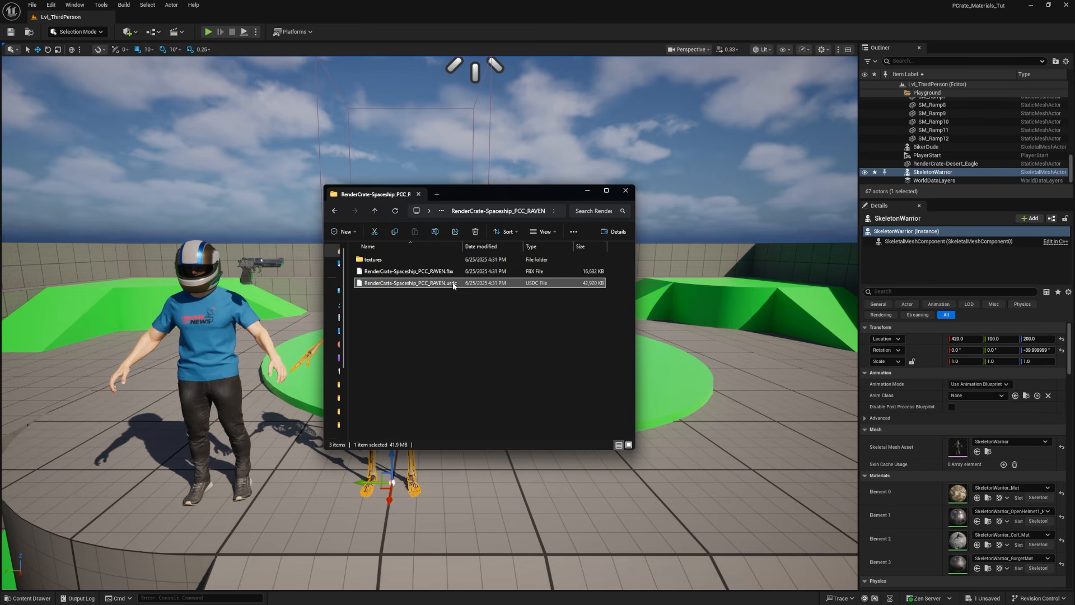
click(408, 272)
double_click(369, 261)
click(606, 190)
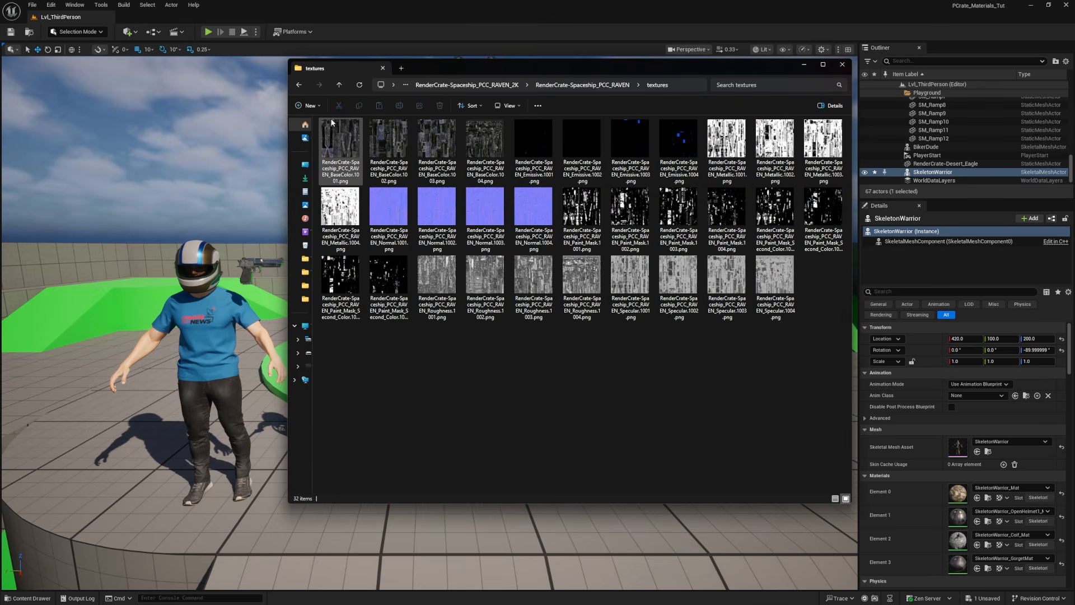
key(ctrl+shift+6)
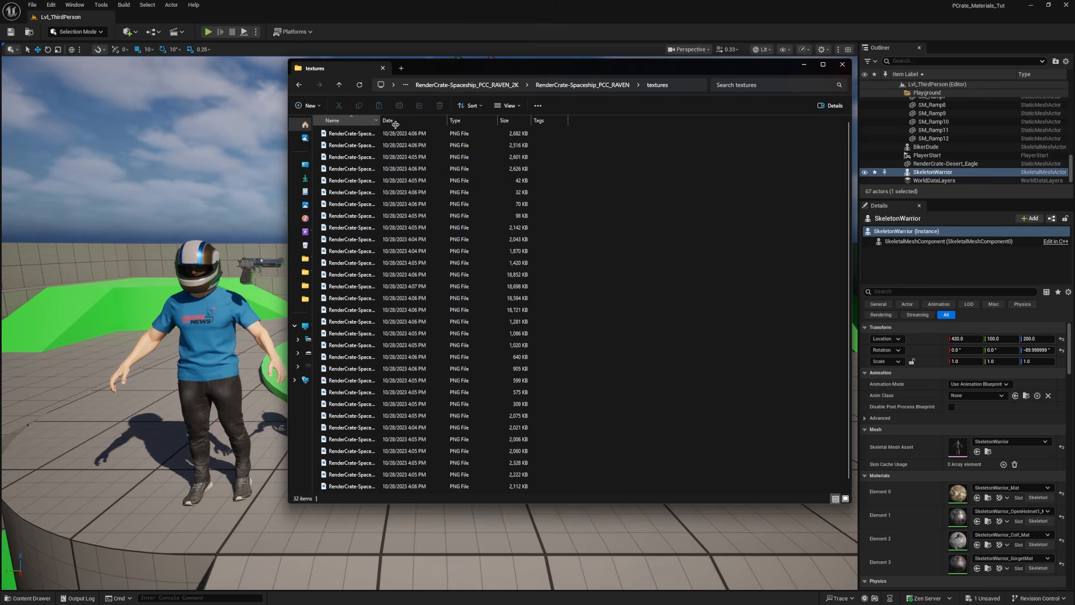
Step: Examine the numbered 1001 to 1004 tiles of the spaceship's BaseColor and Emissive textures
click(446, 135)
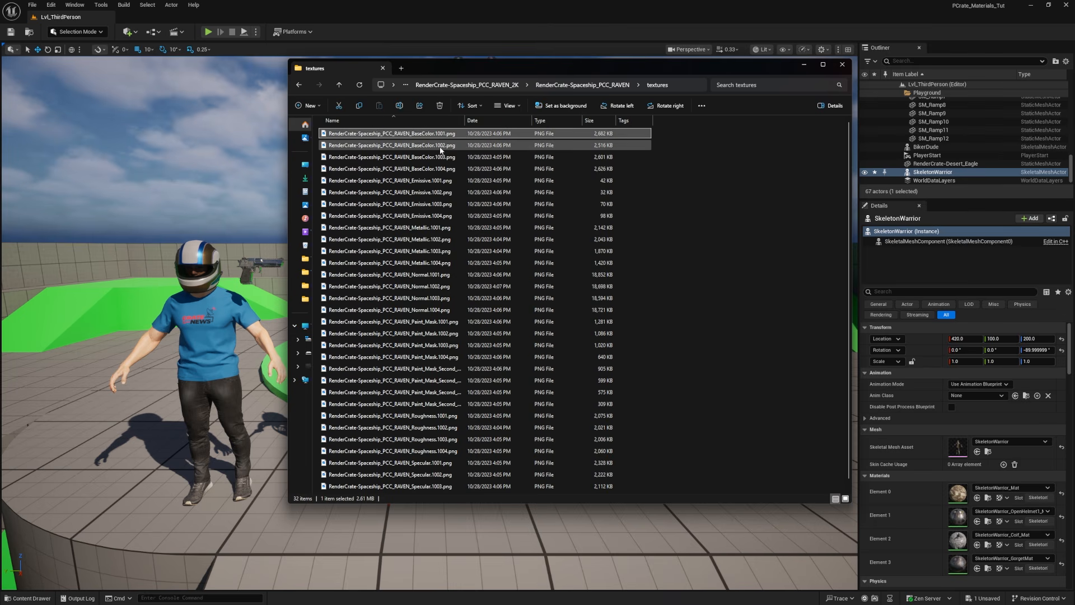
key(F2)
shift+click(427, 170)
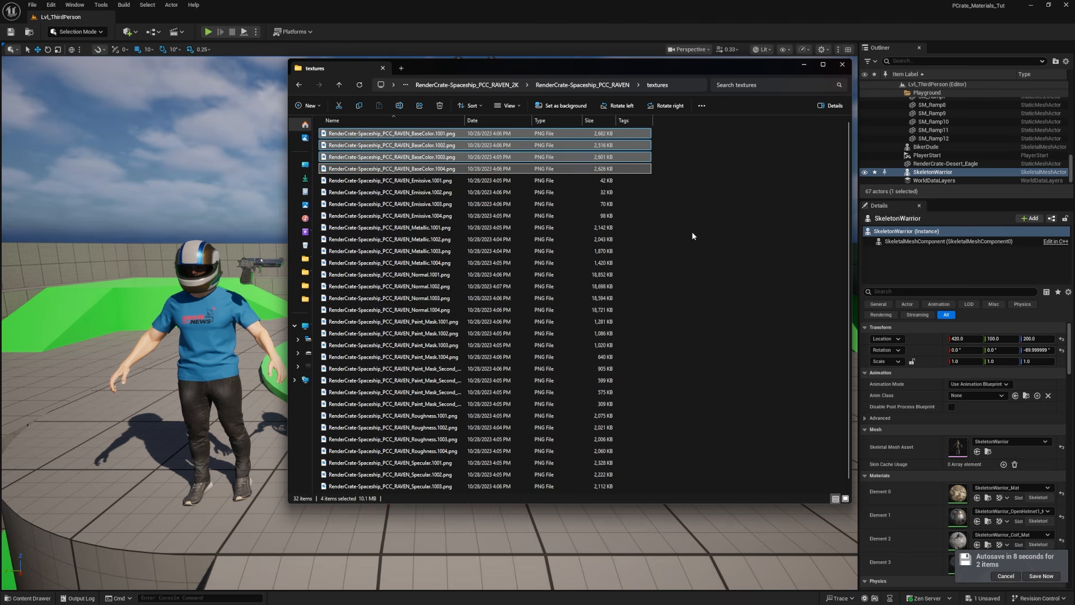
click(424, 181)
shift+click(427, 216)
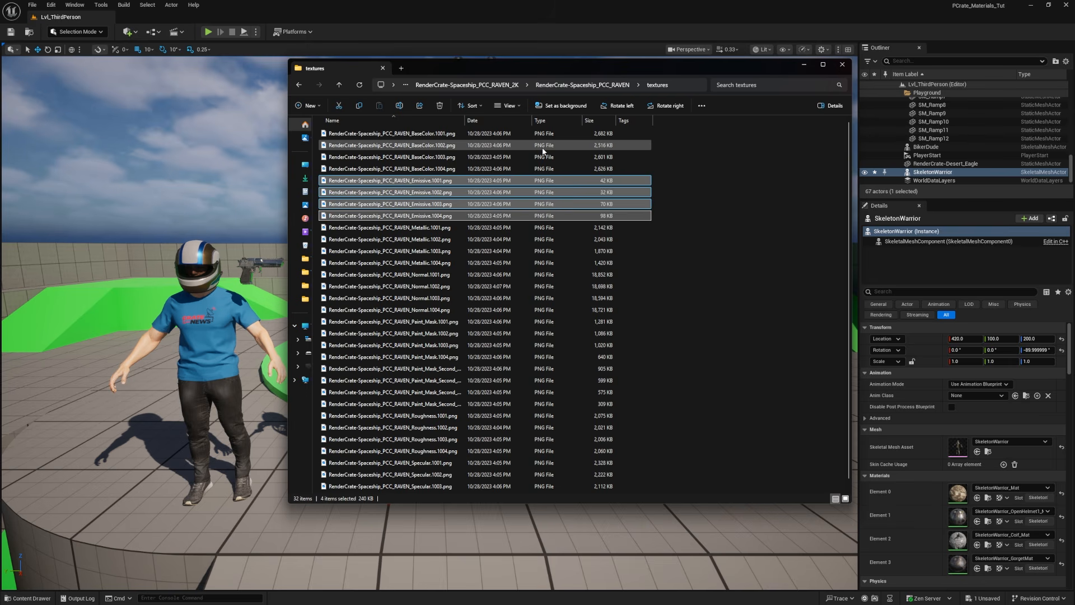
click(476, 204)
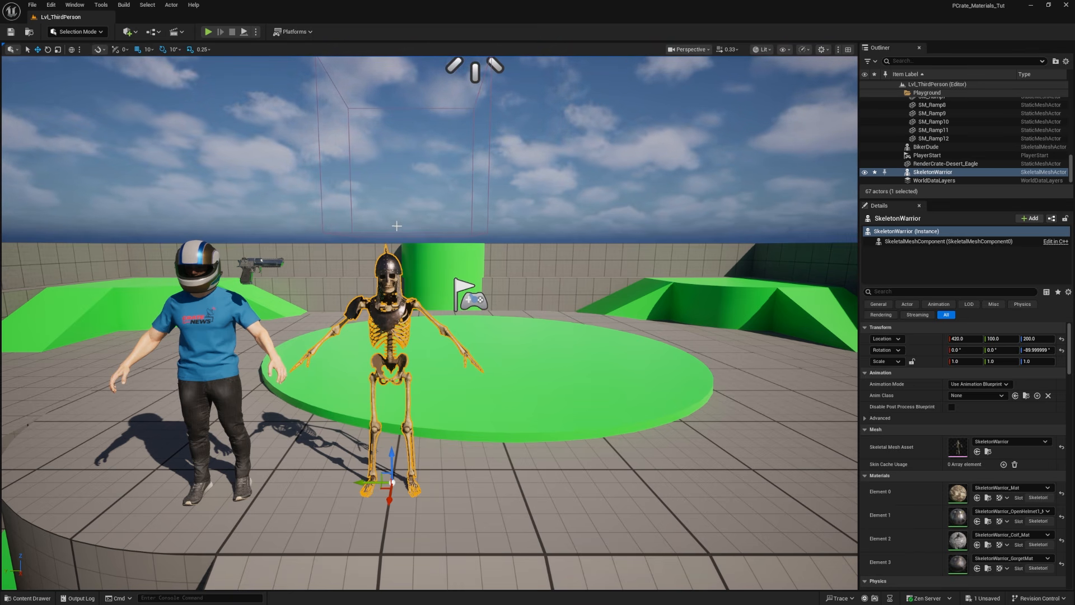
Step: In Unreal Engine's Project Settings, search for "virtual texture" and check the virtual texture support option
click(51, 4)
click(77, 138)
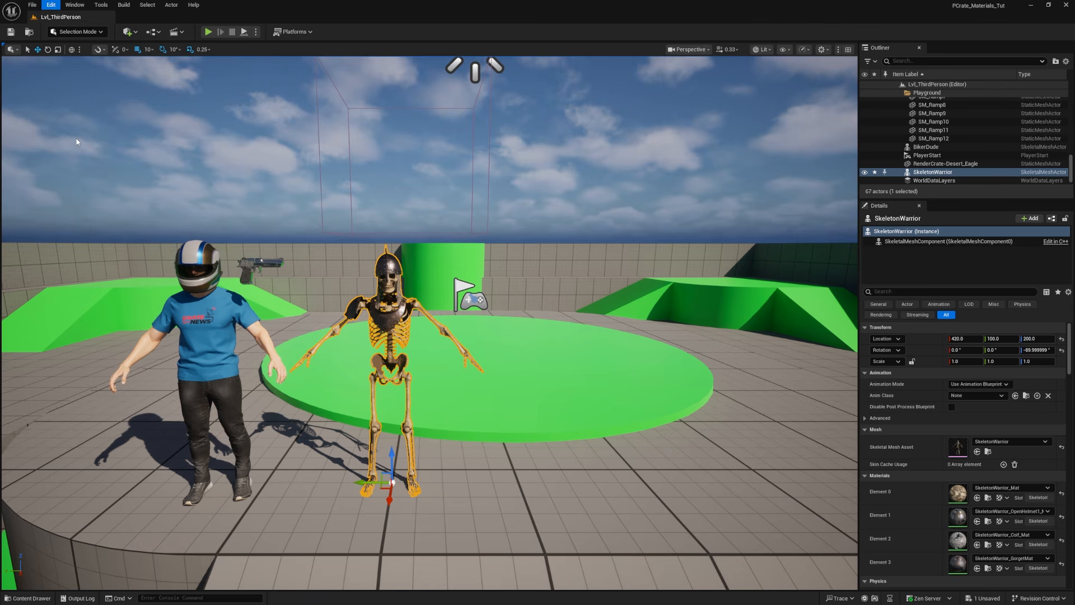
text(vi)
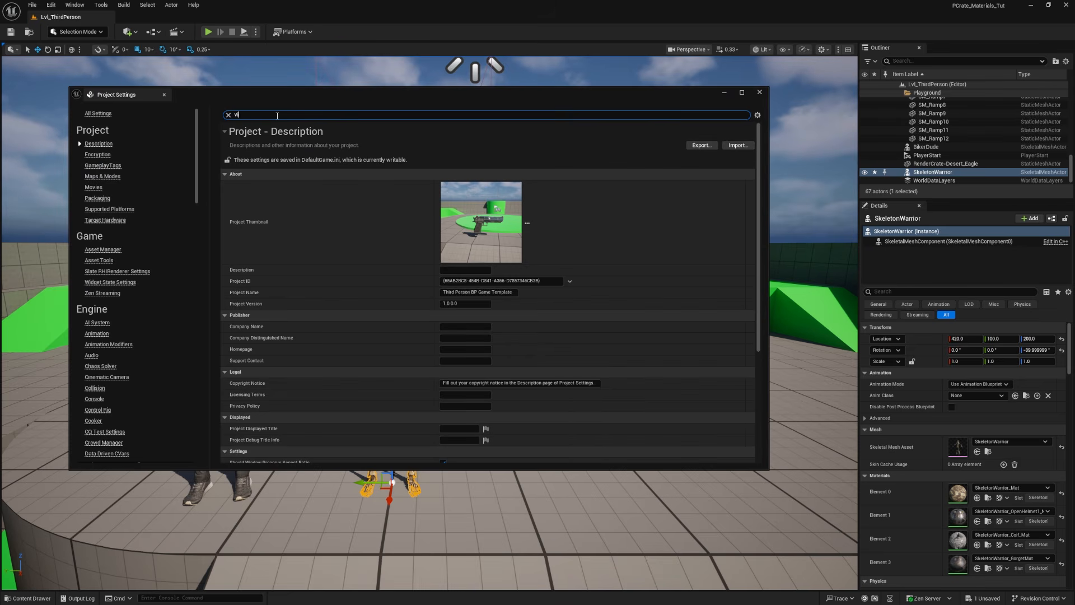
text(rtual texture)
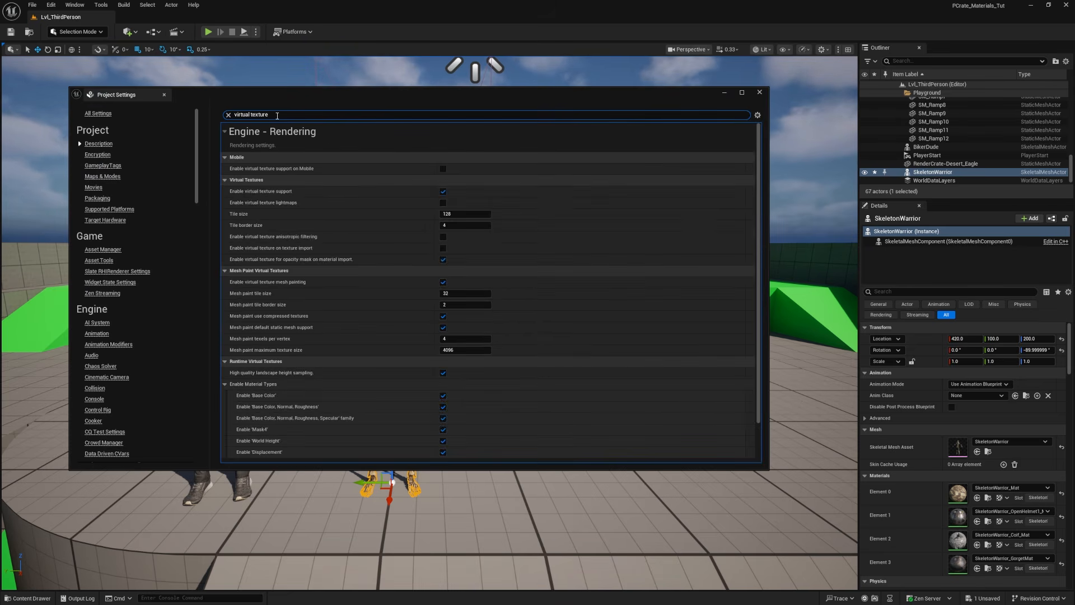
mouse_move(235, 196)
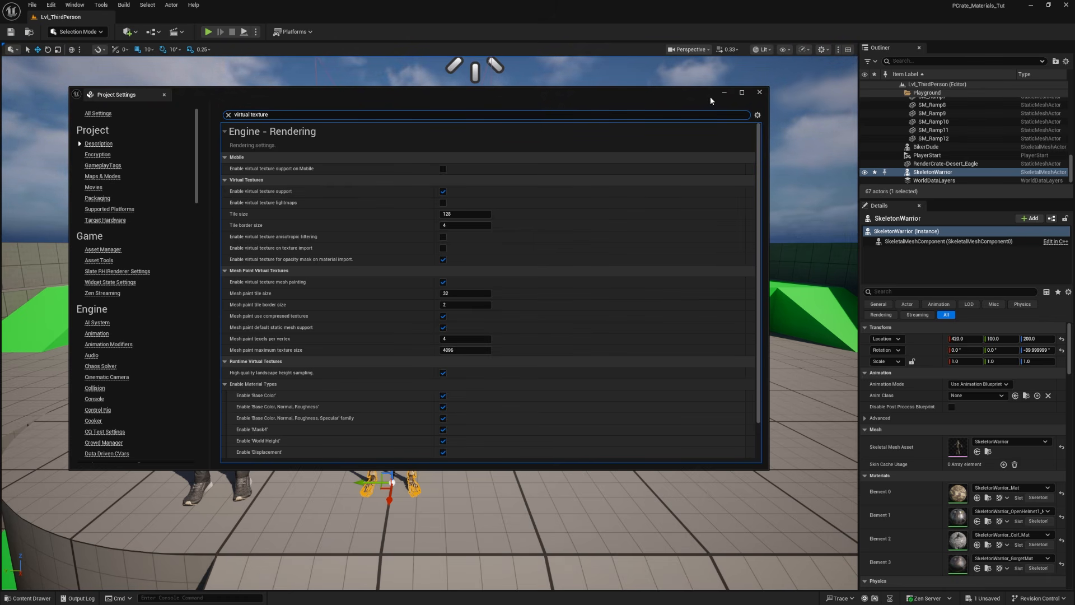
click(760, 93)
Step: Create a folder named Spaceship inside the PCrate_Tut content folder
key(ctrl+space)
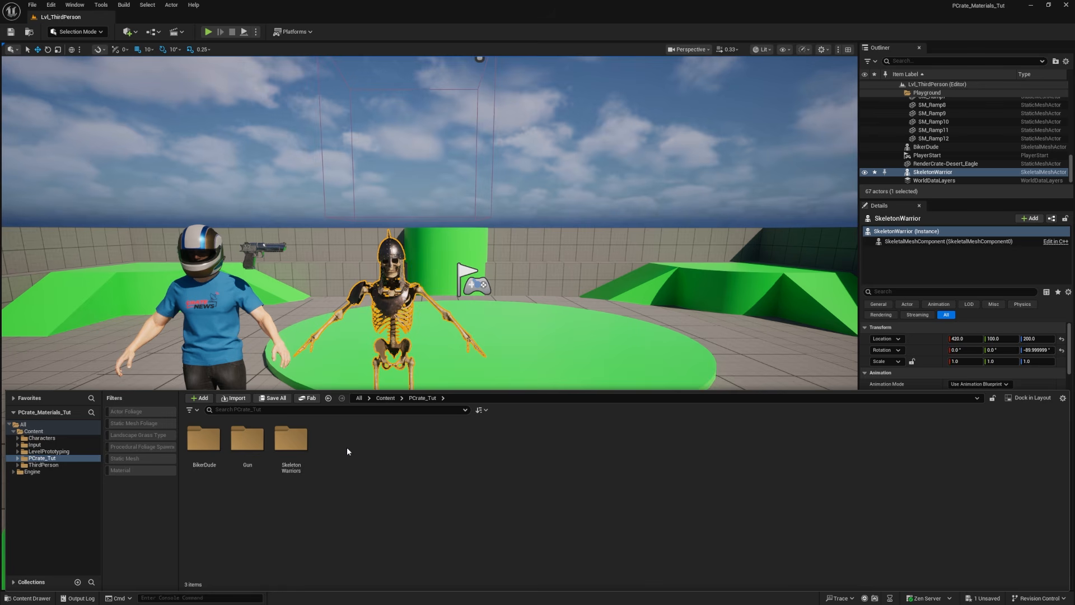
right_click(347, 451)
click(369, 112)
text(Spaceship)
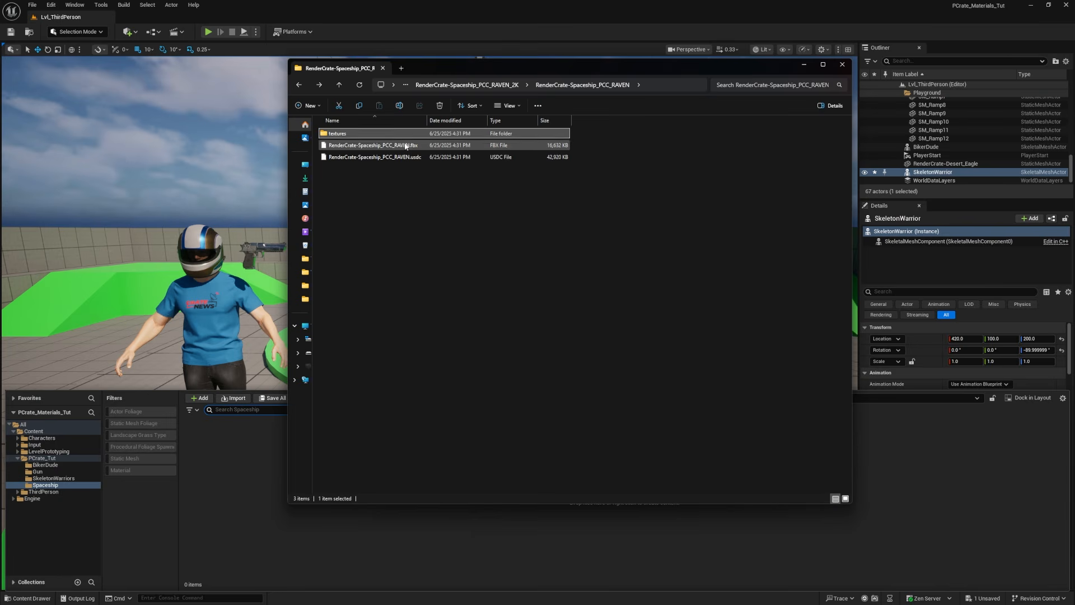
Step: Import RenderCrate-Spaceship_PCC_RAVEN.fbx into the Spaceship folder with Combine Static Meshes enabled and Import Textures disabled
drag(406, 145, 234, 508)
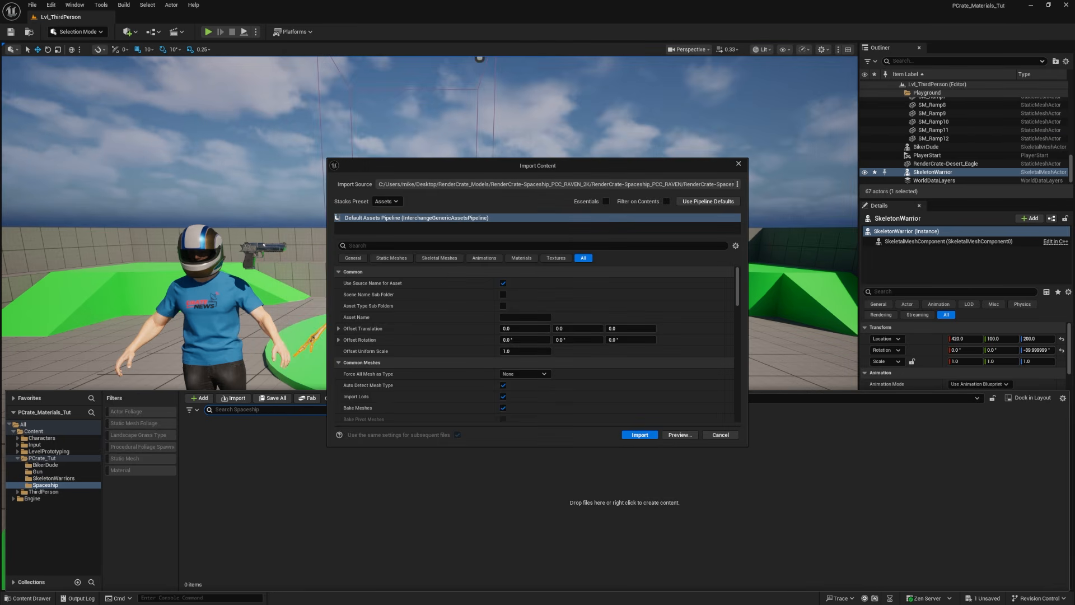
click(397, 259)
scroll(369, 358, down, 3)
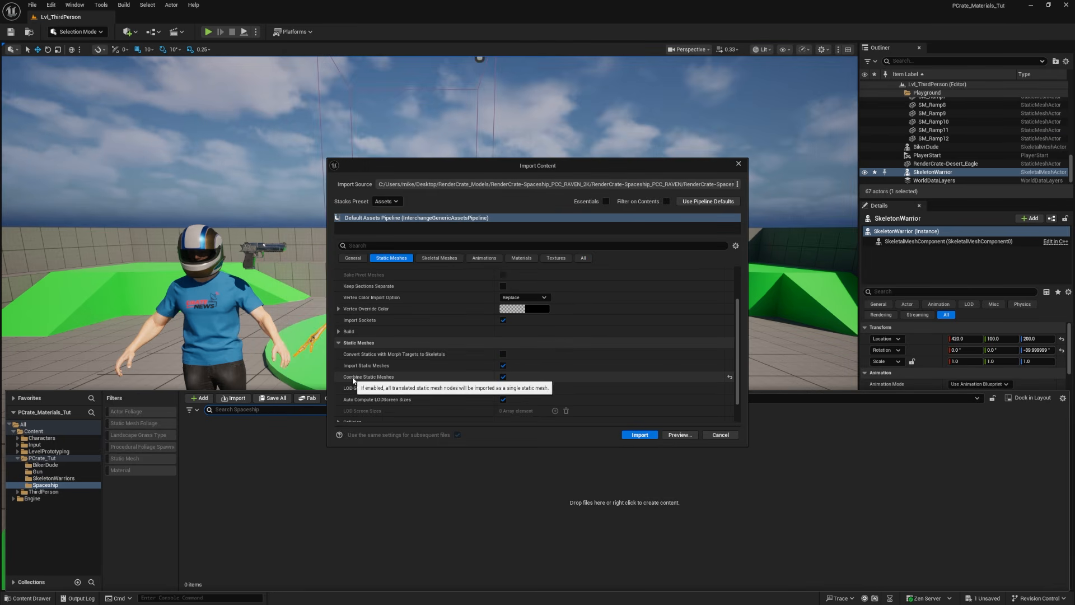
click(503, 377)
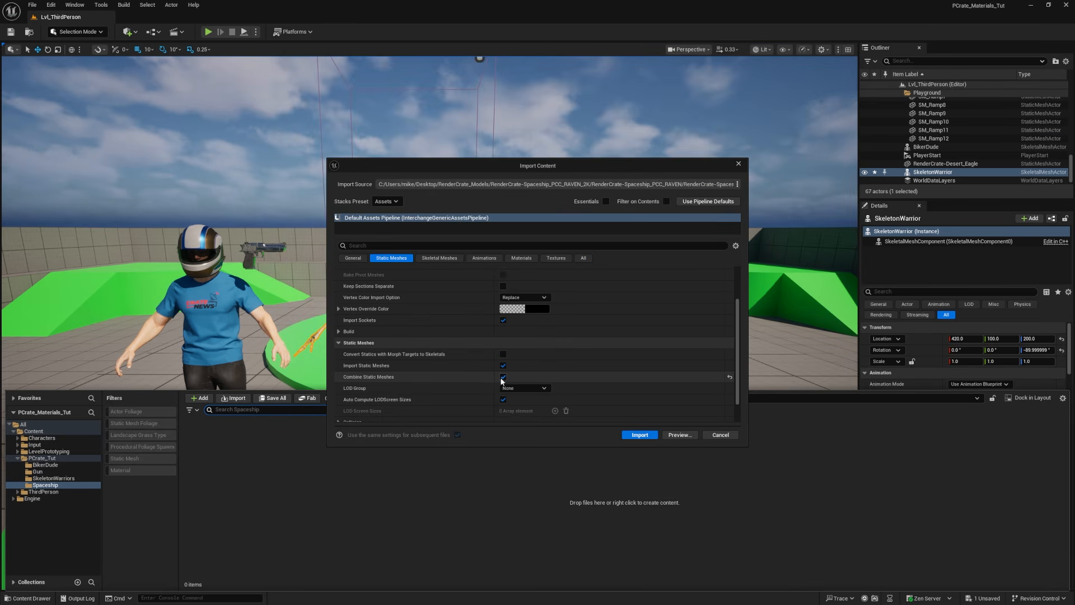
click(560, 261)
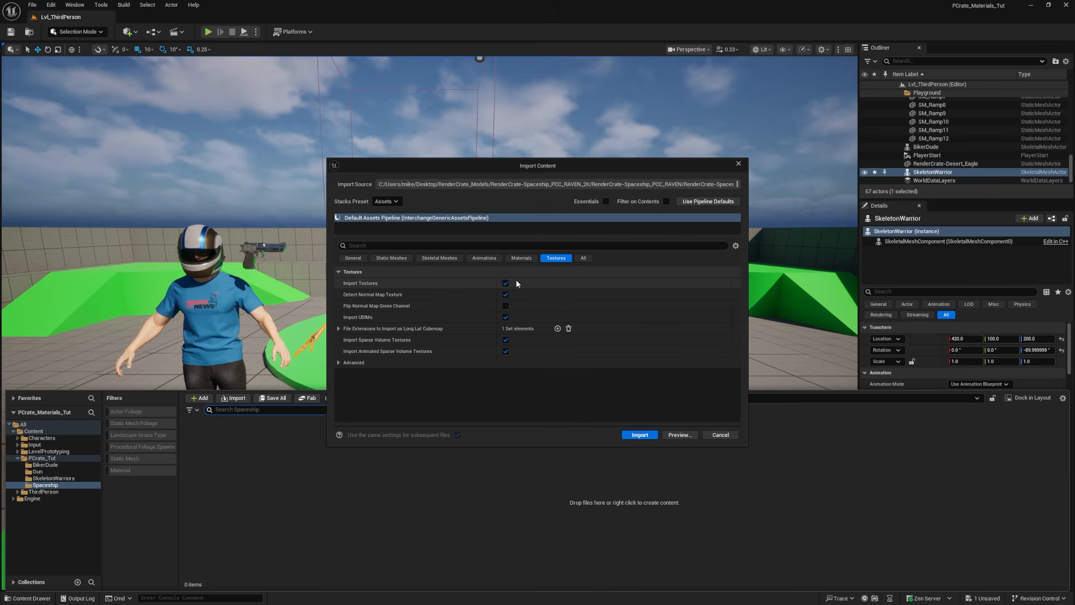
click(508, 287)
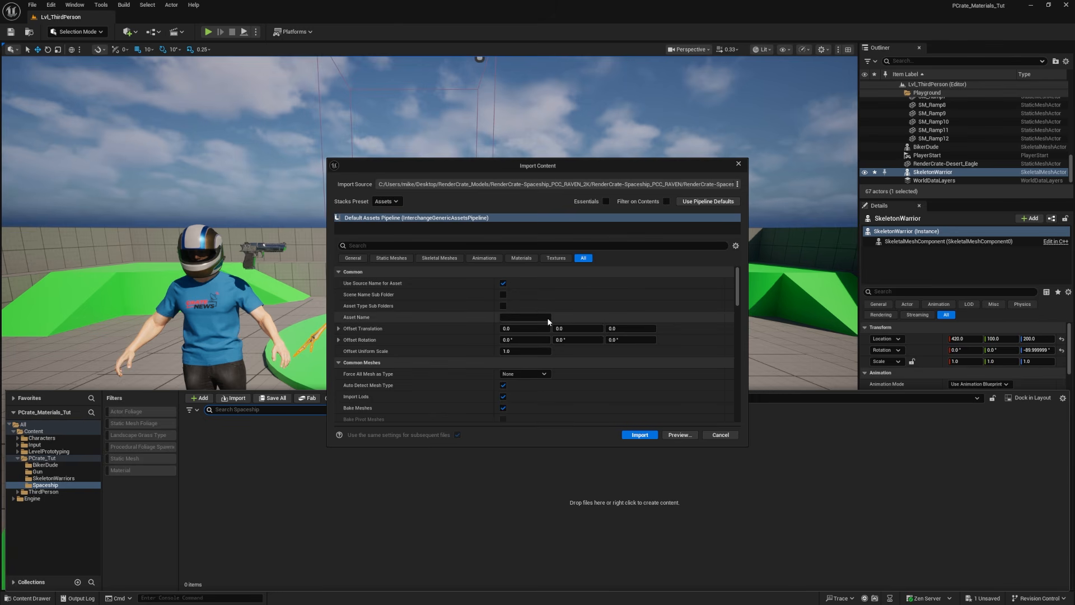
click(640, 435)
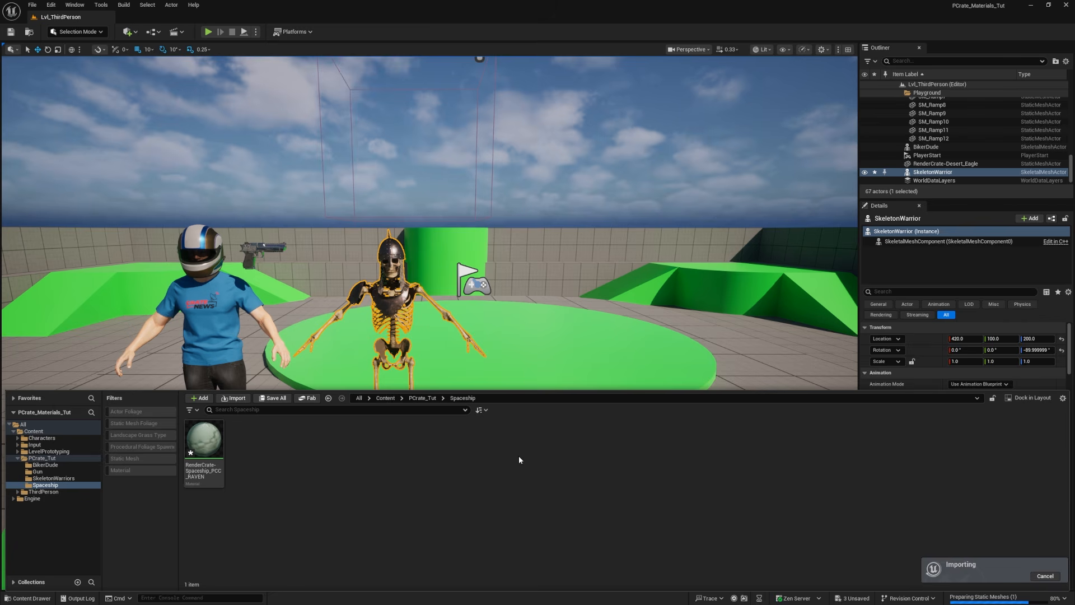
Step: Place the imported spaceship static mesh in the level
click(191, 436)
click(251, 452)
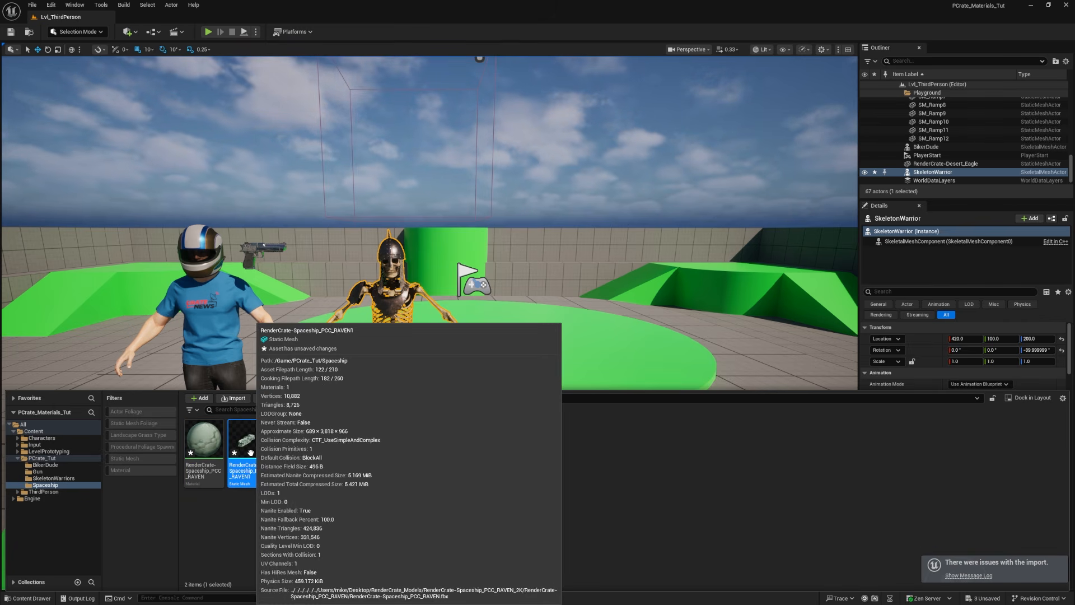
drag(251, 453, 513, 276)
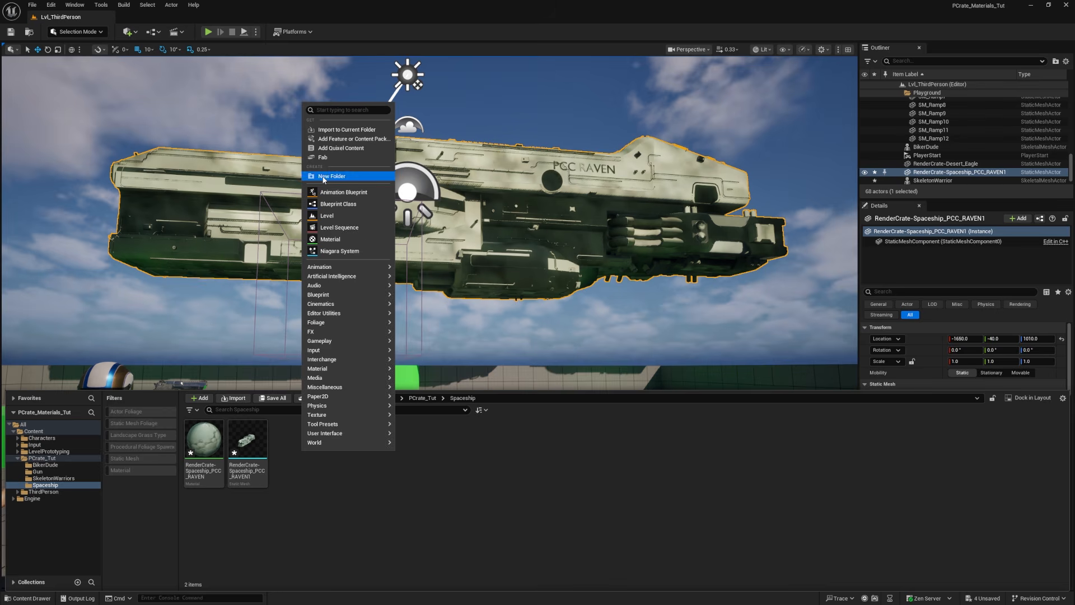
Step: Create a folder named Textures inside the Spaceship folder
click(332, 176)
text(Textures)
key(Return)
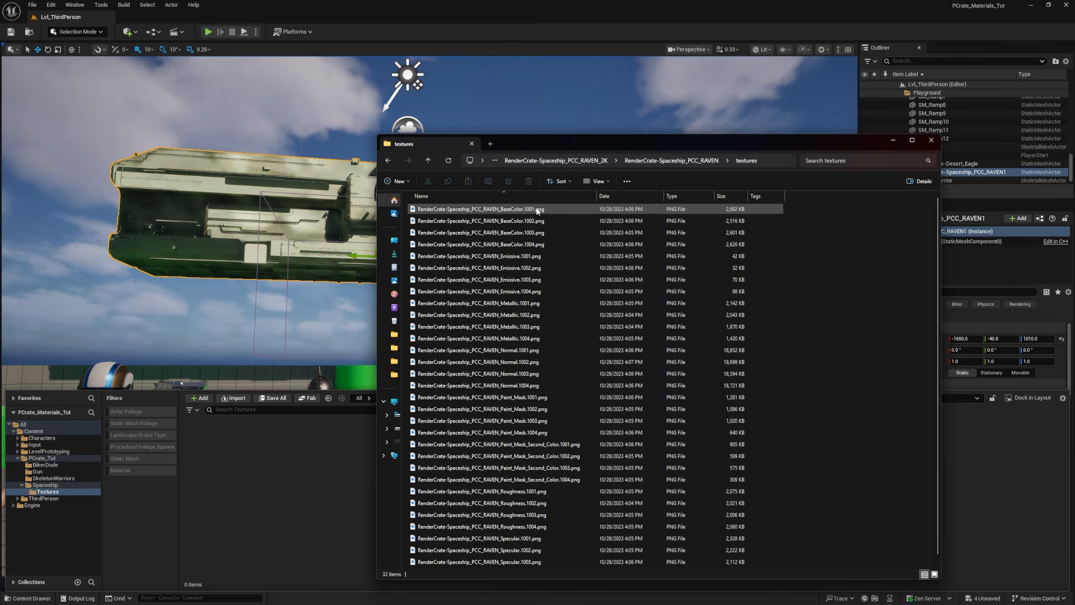
Step: Import the 1001 tile of each spaceship texture type into the Textures folder and decline overriding the Paint_Mask_Second_Color asset
click(538, 210)
ctrl+click(539, 256)
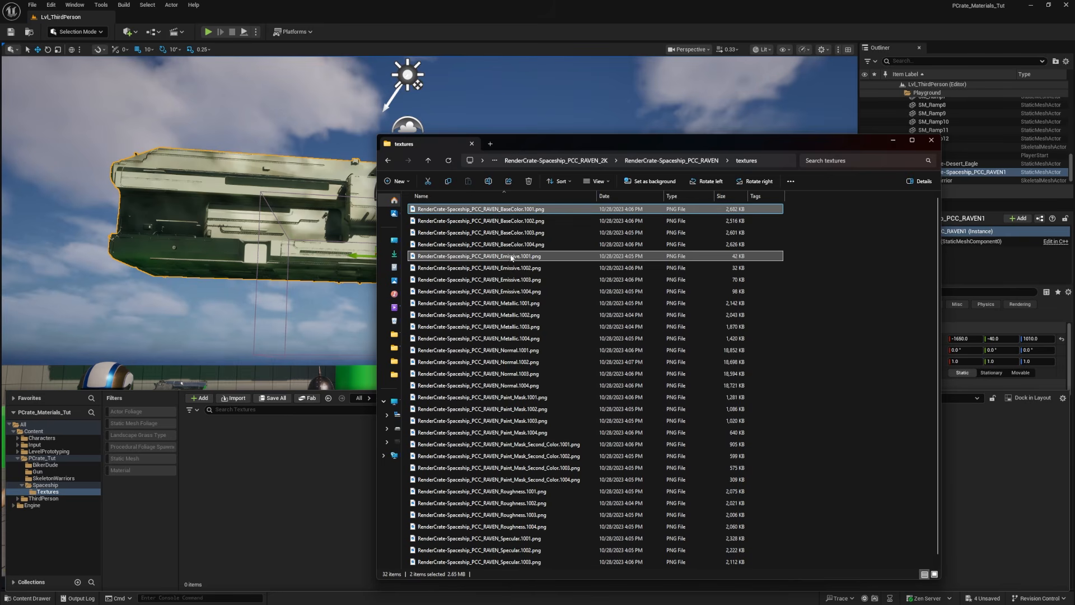
ctrl+click(522, 303)
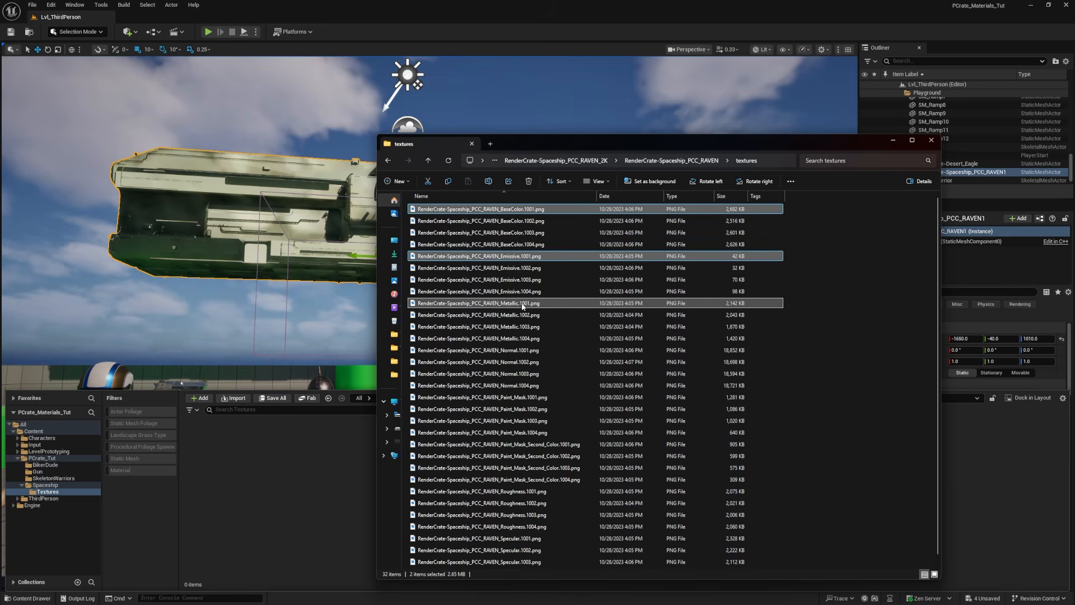
ctrl+click(519, 350)
ctrl+click(524, 397)
ctrl+click(528, 448)
ctrl+click(526, 491)
ctrl+click(527, 538)
scroll(527, 538, down, 1)
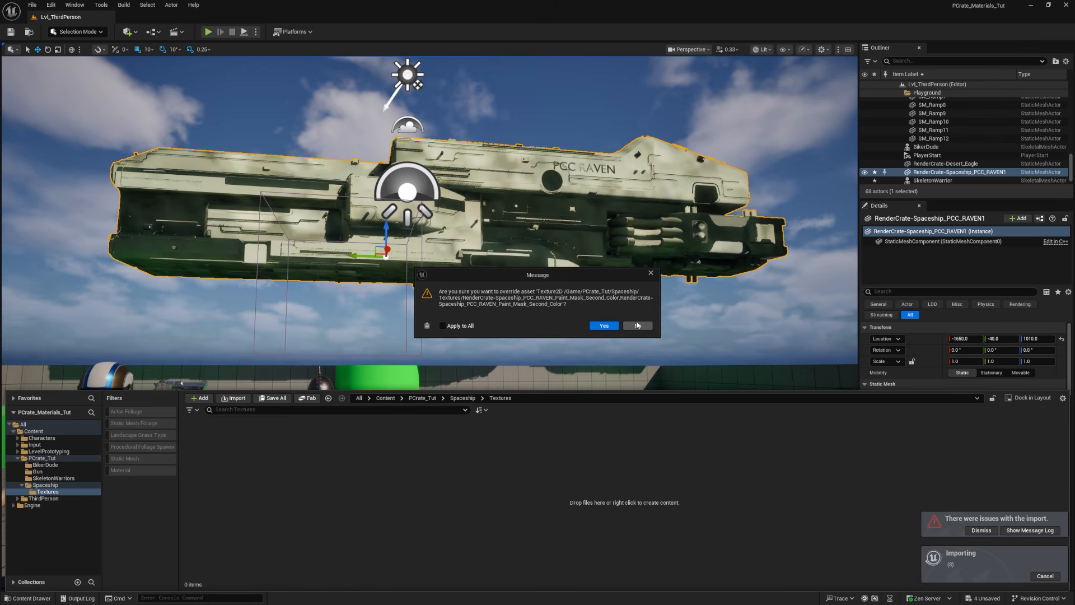
click(637, 325)
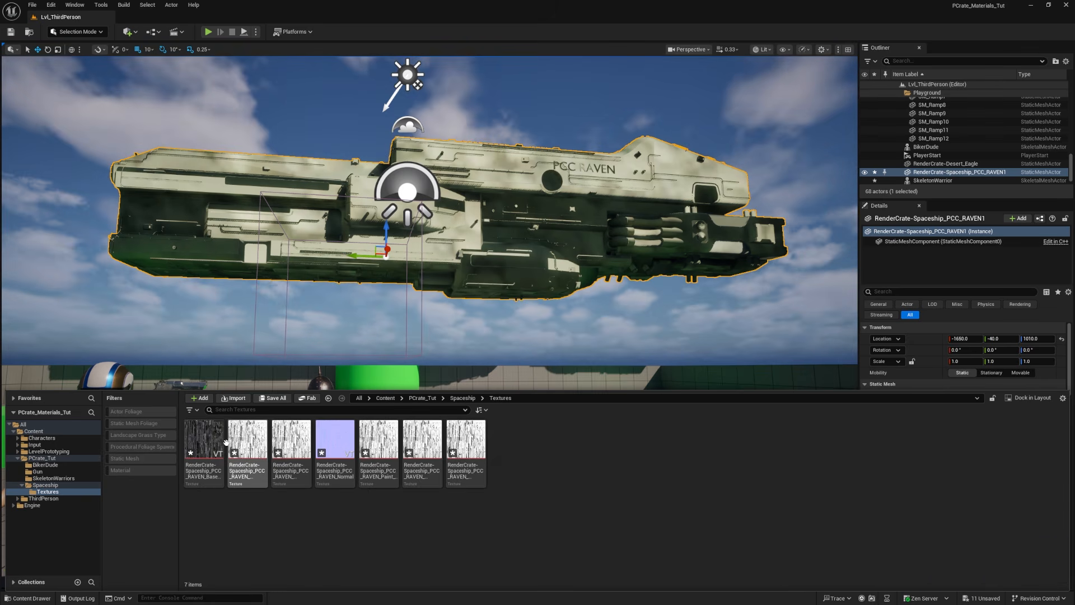
Step: Open the imported BaseColor texture and examine its combined UDIM tiles and source files
click(221, 455)
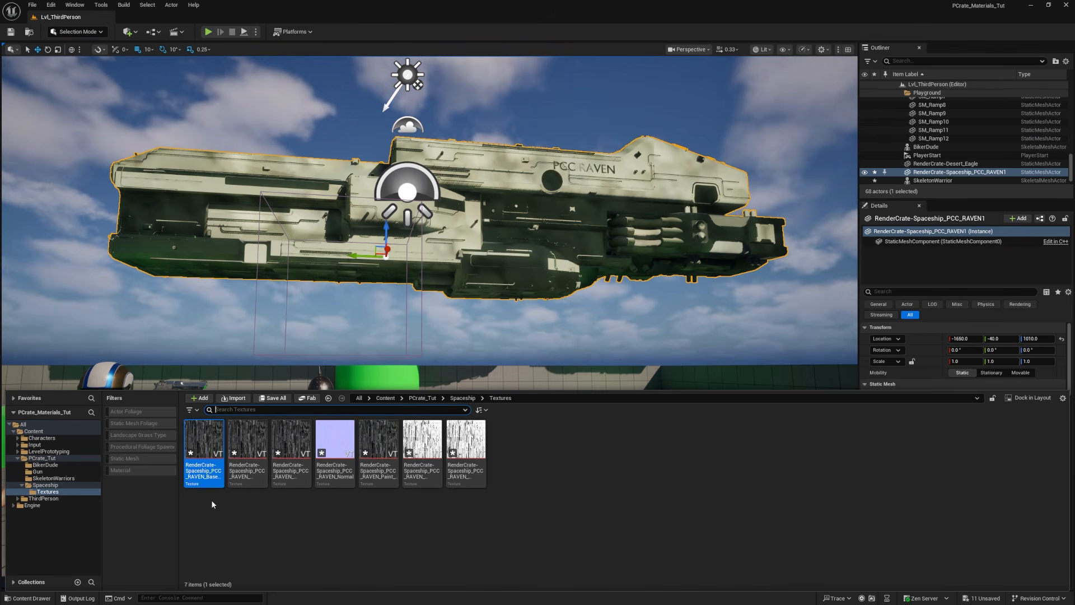
mouse_move(216, 467)
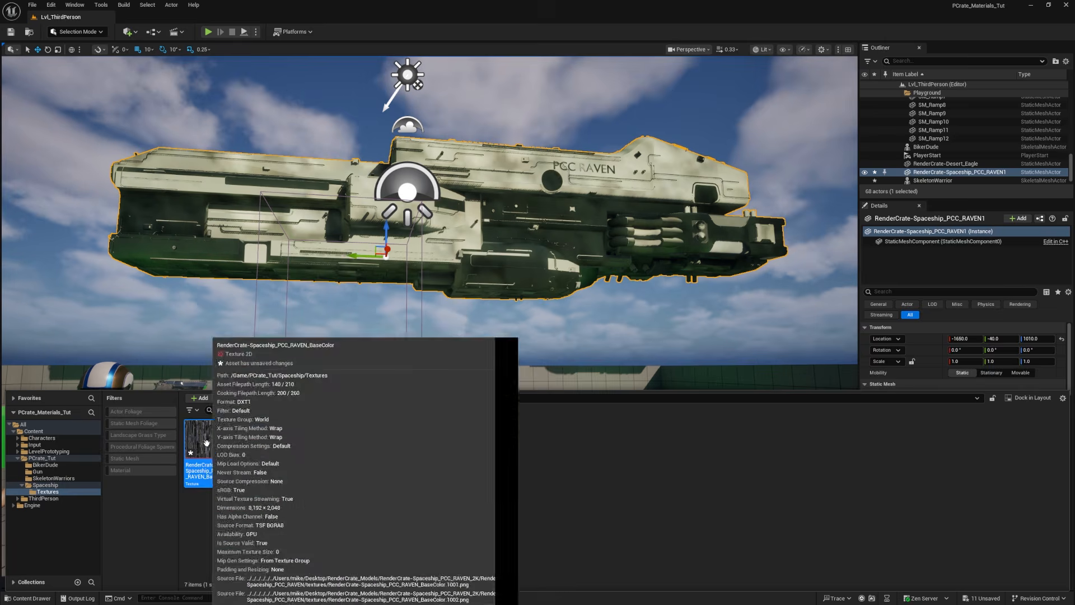
double_click(207, 471)
scroll(419, 277, down, 8)
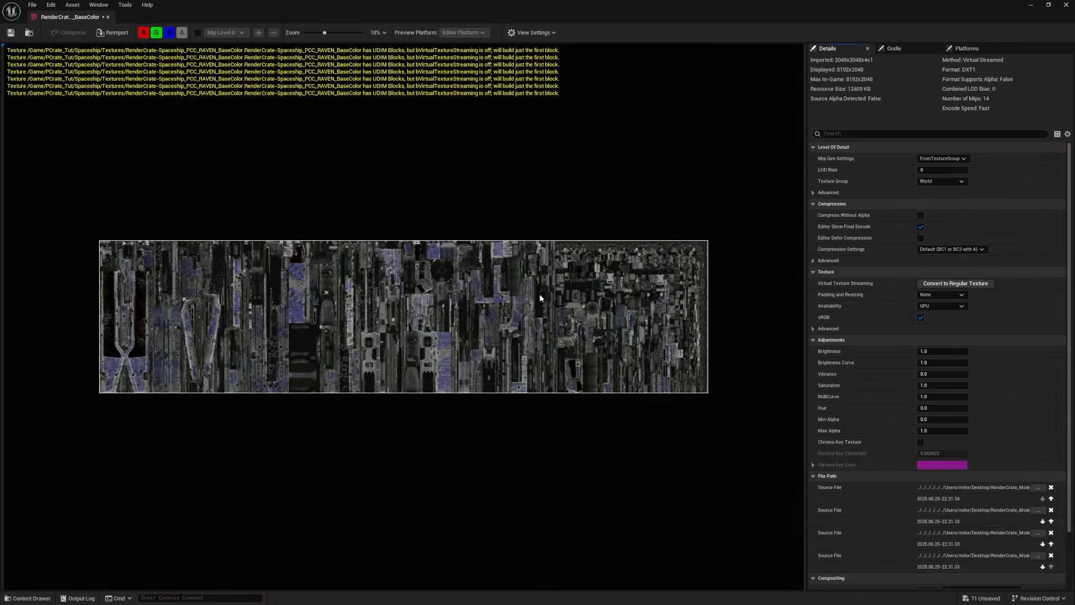
scroll(398, 284, up, 1)
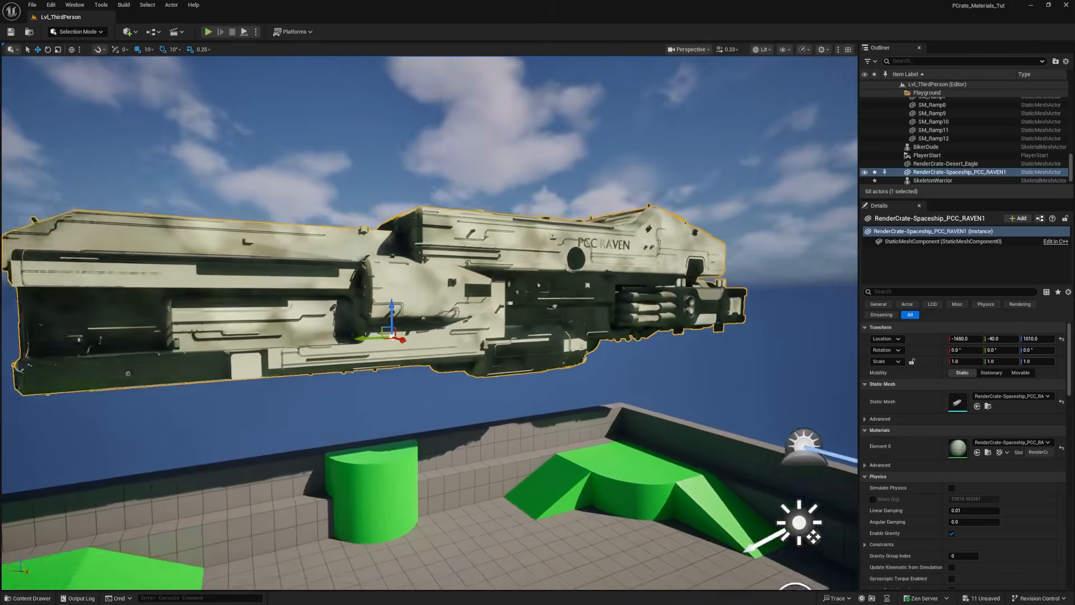
Step: Open the RenderCrate-Spaceship_PCC_RAVEN material and delete all its existing input nodes from the graph
right_drag(429, 323, 460, 361)
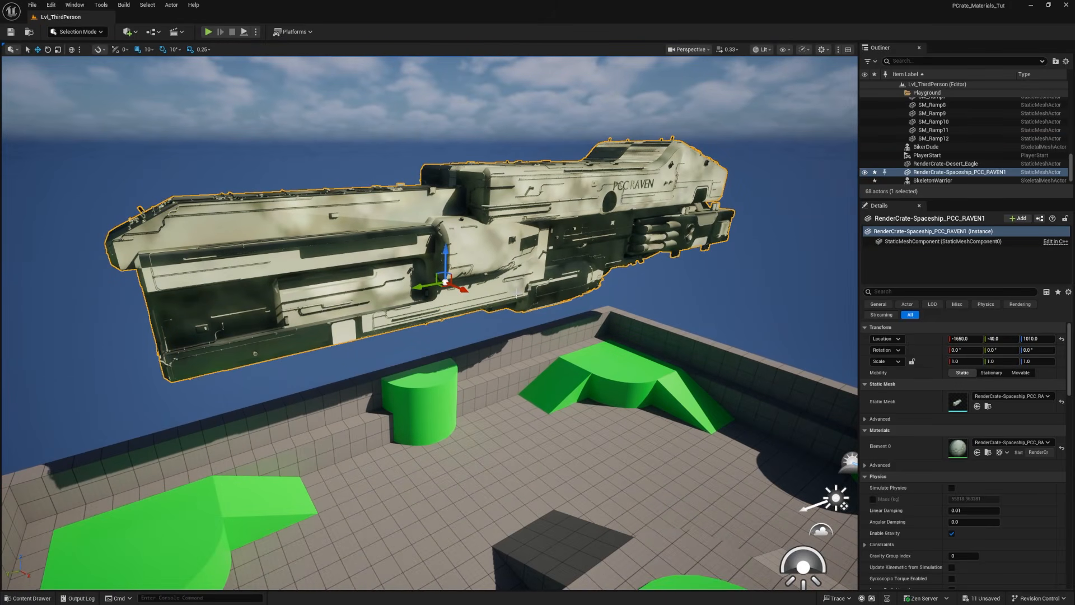
key(ctrl+space)
click(455, 398)
double_click(253, 443)
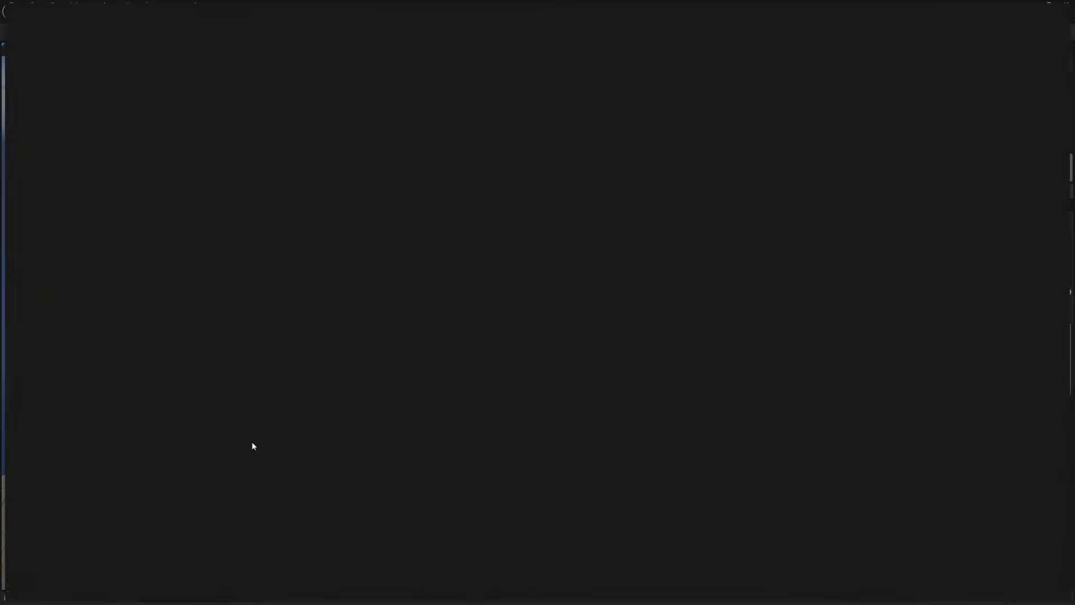
key(ctrl+a)
key(Delete)
key(ctrl+space)
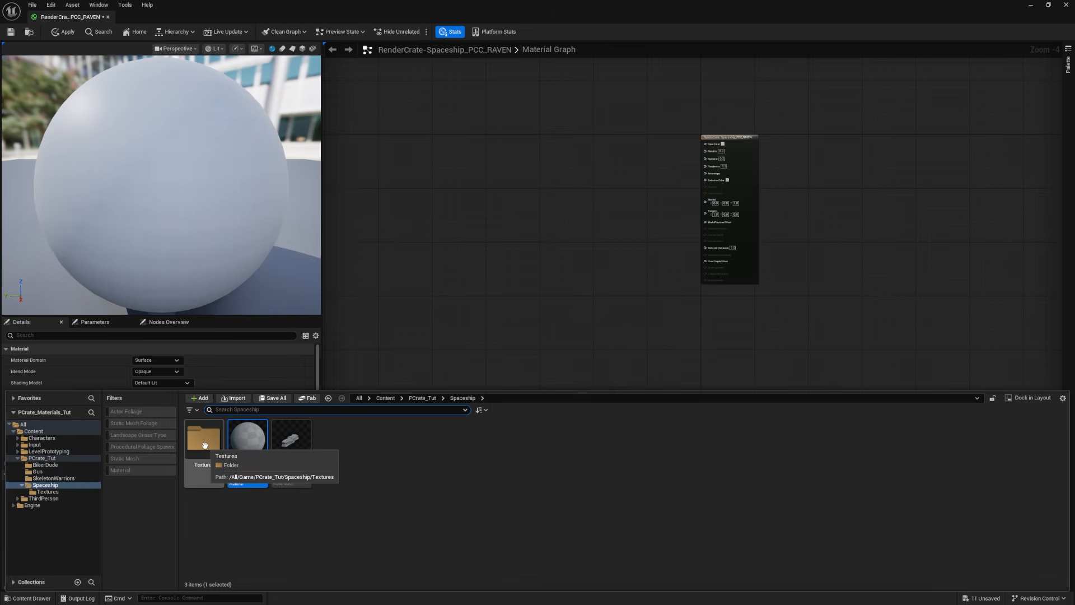
Step: Open the spaceship's Textures folder and rename the base color texture as Spaceship_BaseColor
double_click(205, 445)
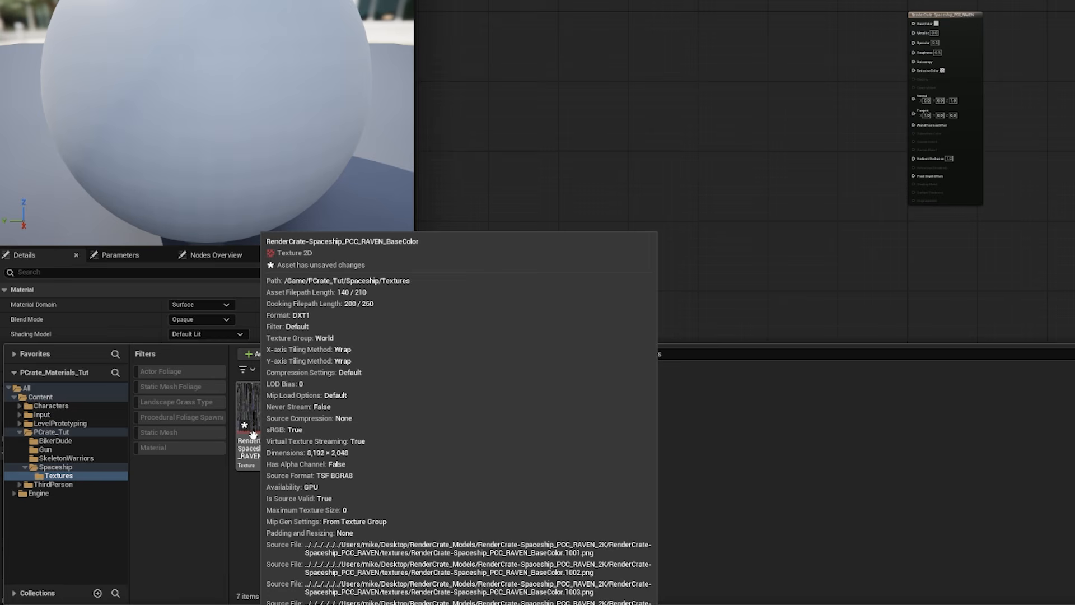
click(253, 435)
key(F2)
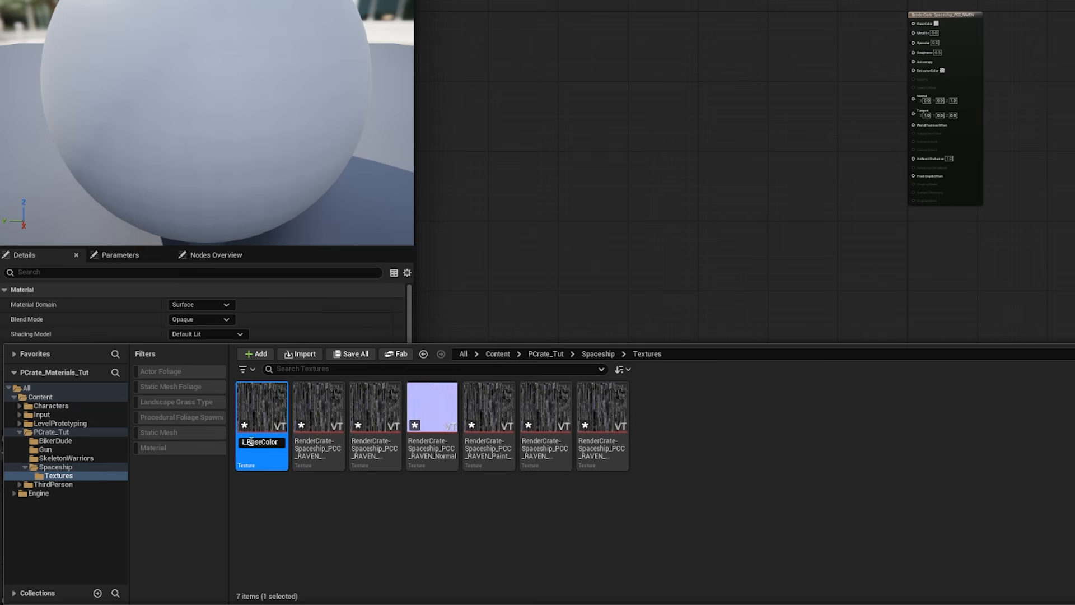
text(SpaceshipB)
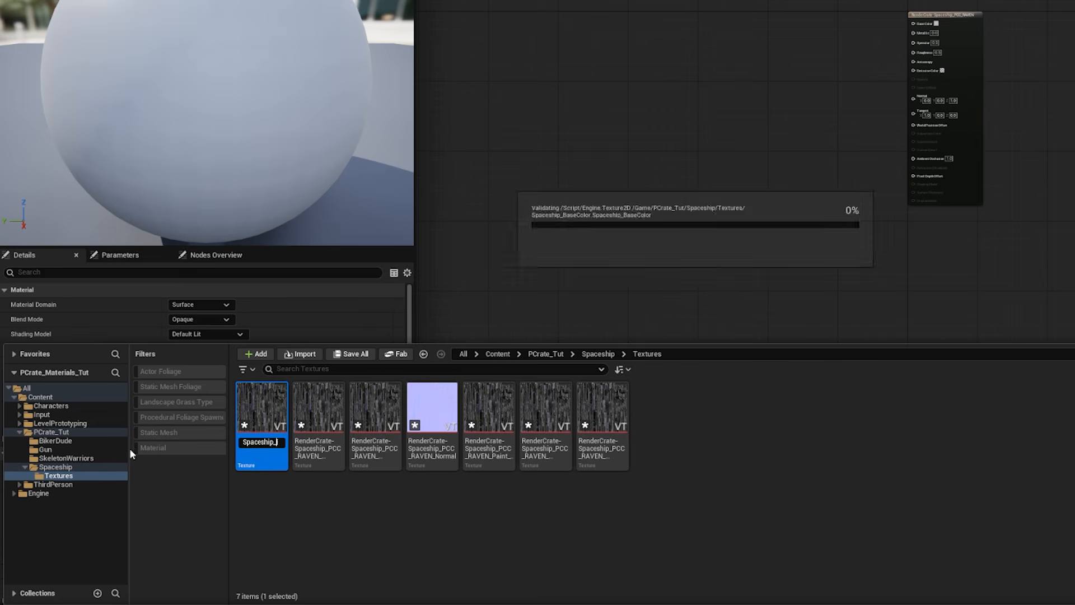
text(BaseColor)
key(Return)
Step: Rename the remaining textures with the Spaceship_ prefix, ending in Emissive, Mask_Second_Color, Metallic, Normal, Roughness and Specular
click(255, 417)
key(F2)
text(Spaceship_Metallic)
key(Return)
text(Spaceship_Normal)
key(Return)
click(271, 448)
key(F2)
key(Left)
key(Left)
key(Left)
key(Left)
key(Right)
key(Return)
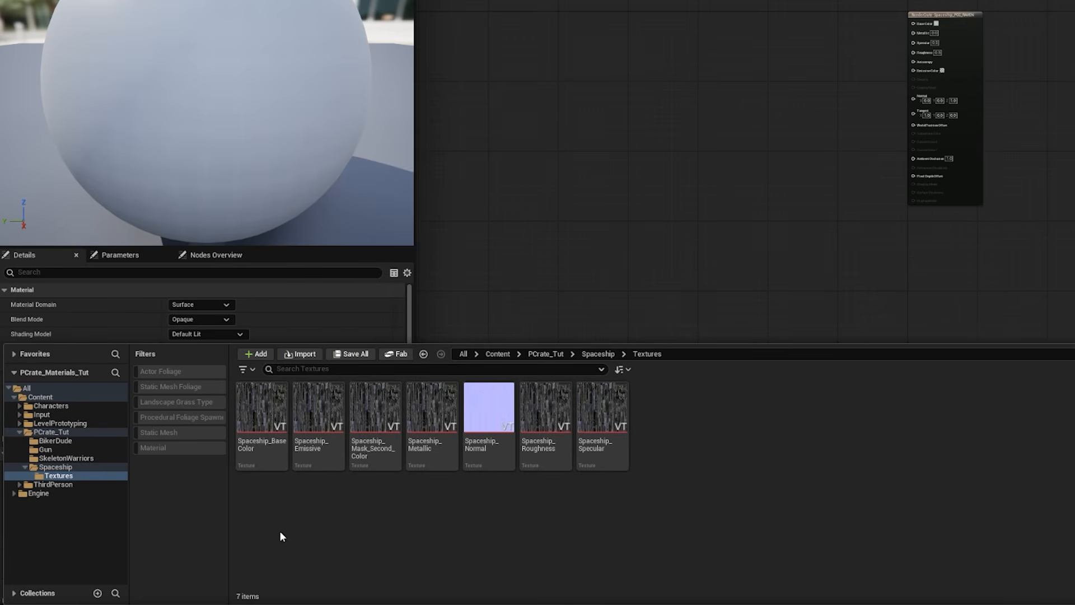
Step: Add the BaseColor, Emissive, Metallic, Normal and Roughness textures to the material graph and spread out their Texture Sample nodes
click(262, 442)
ctrl+click(317, 443)
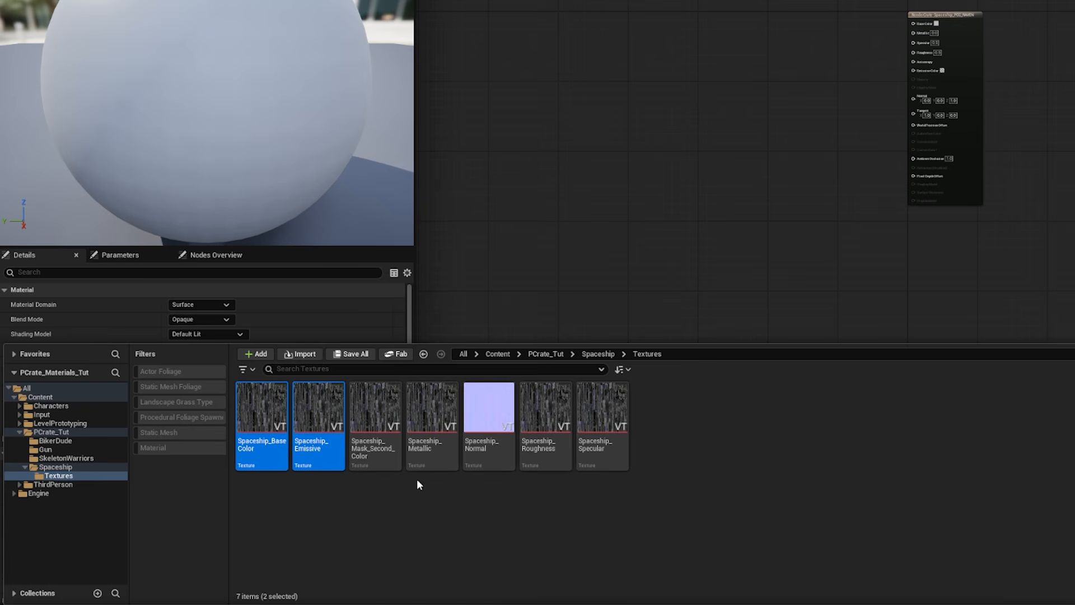
ctrl+click(426, 455)
ctrl+click(479, 450)
ctrl+click(546, 456)
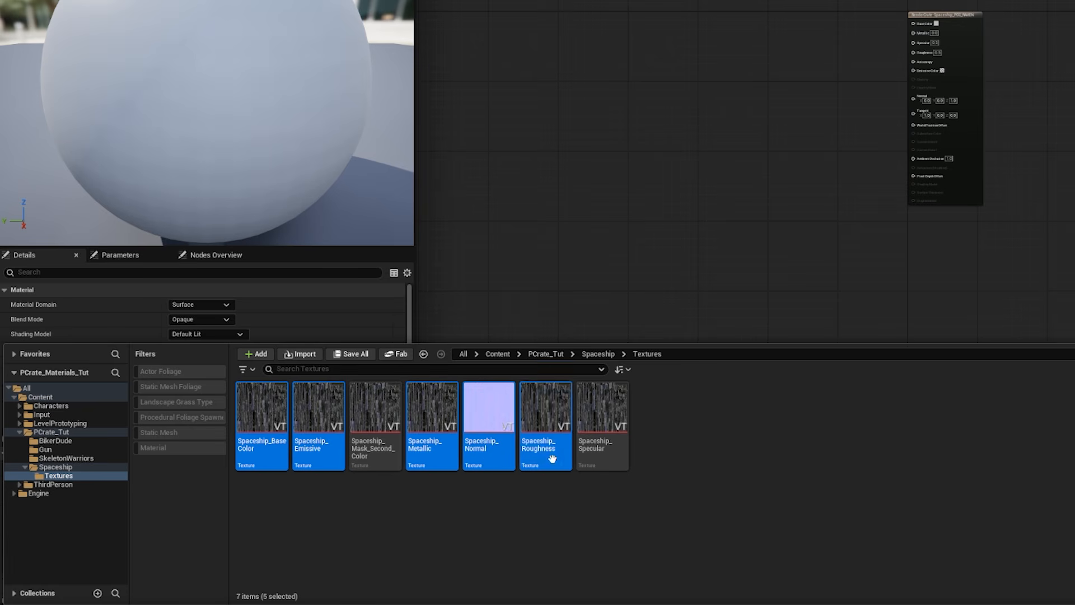
drag(552, 459, 685, 52)
drag(529, 167, 530, 167)
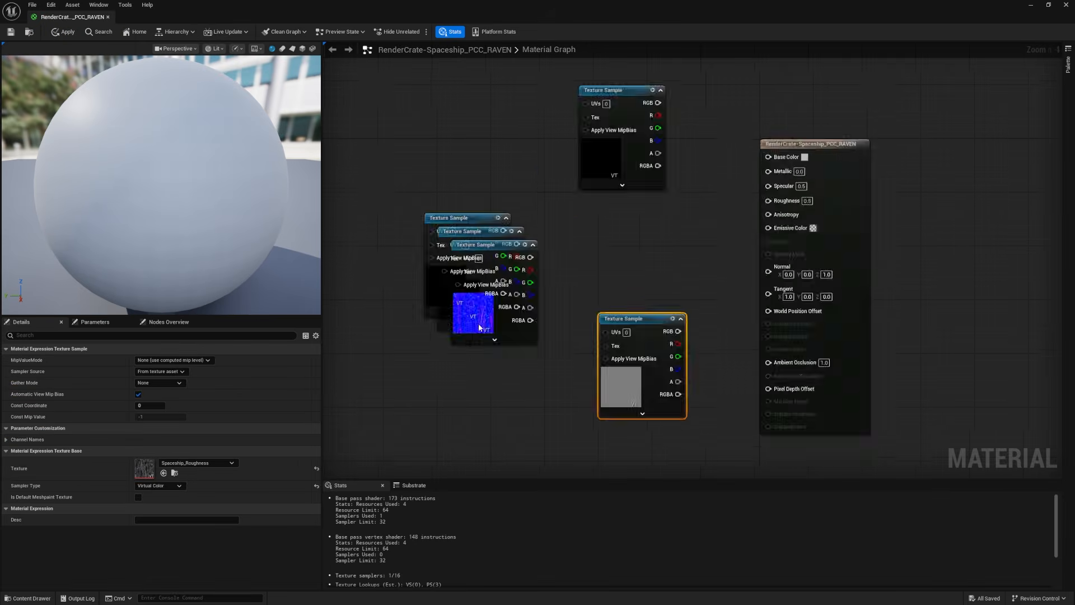
drag(477, 329, 512, 429)
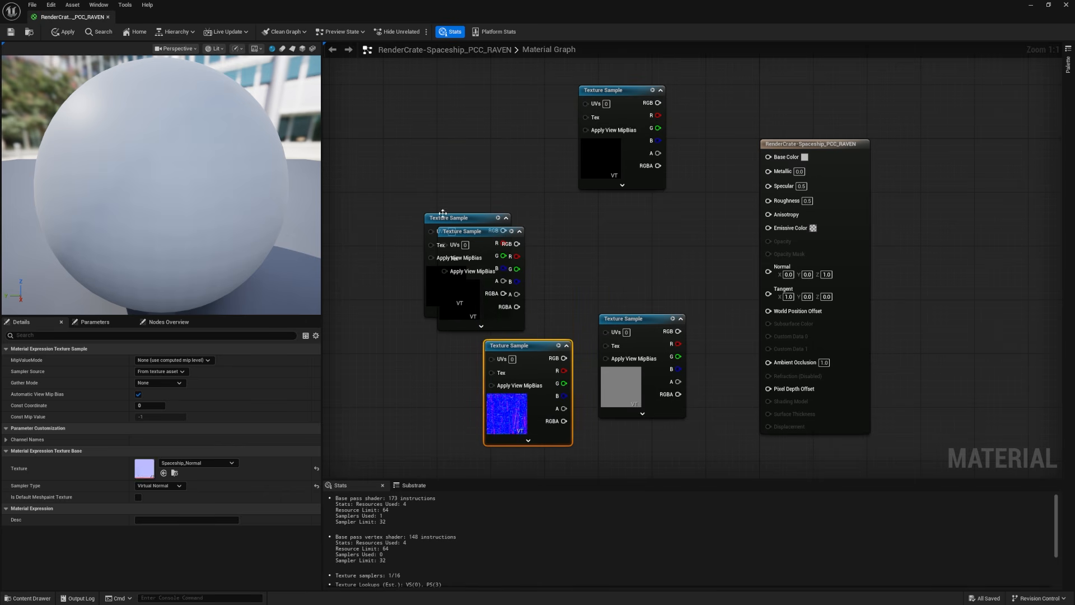
drag(441, 218, 433, 124)
drag(462, 287, 543, 268)
click(458, 189)
drag(458, 191, 465, 171)
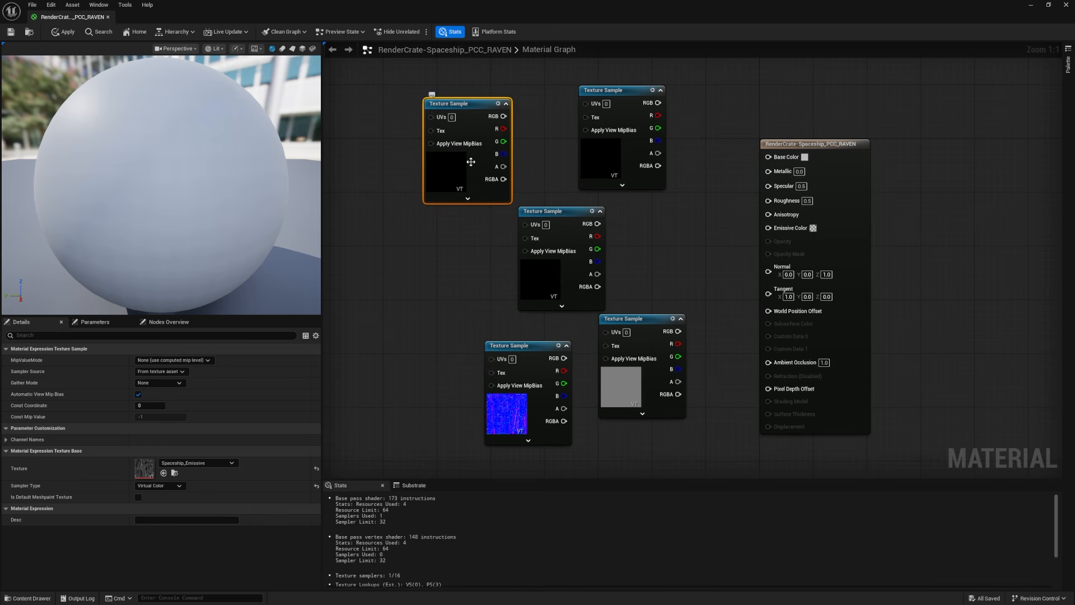
Step: Connect the BaseColor sample to Base Color and the Emissive sample to Emissive Color
click(597, 152)
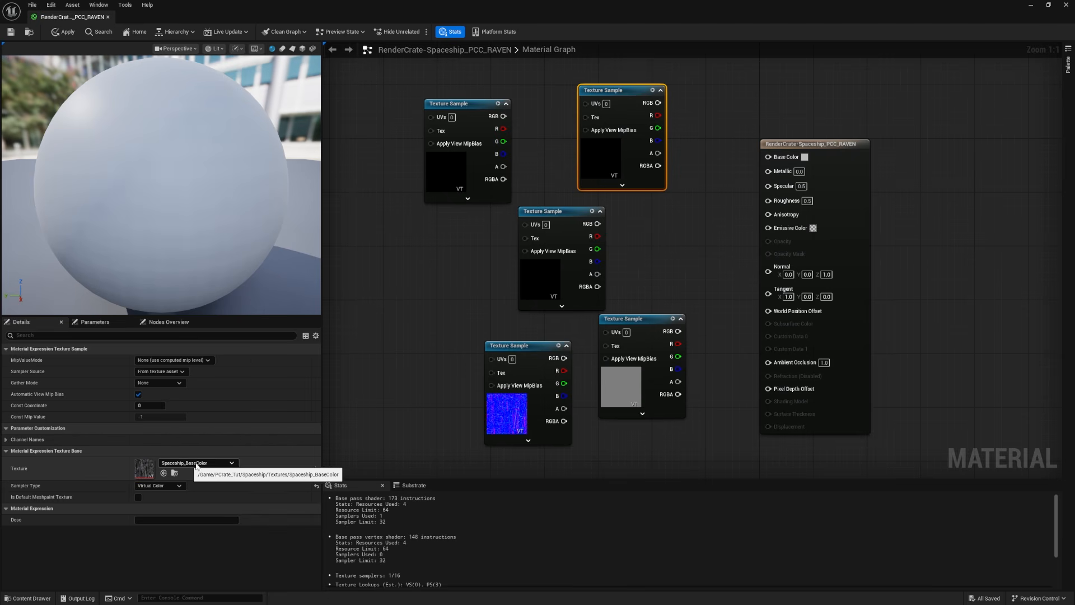
drag(658, 102, 767, 156)
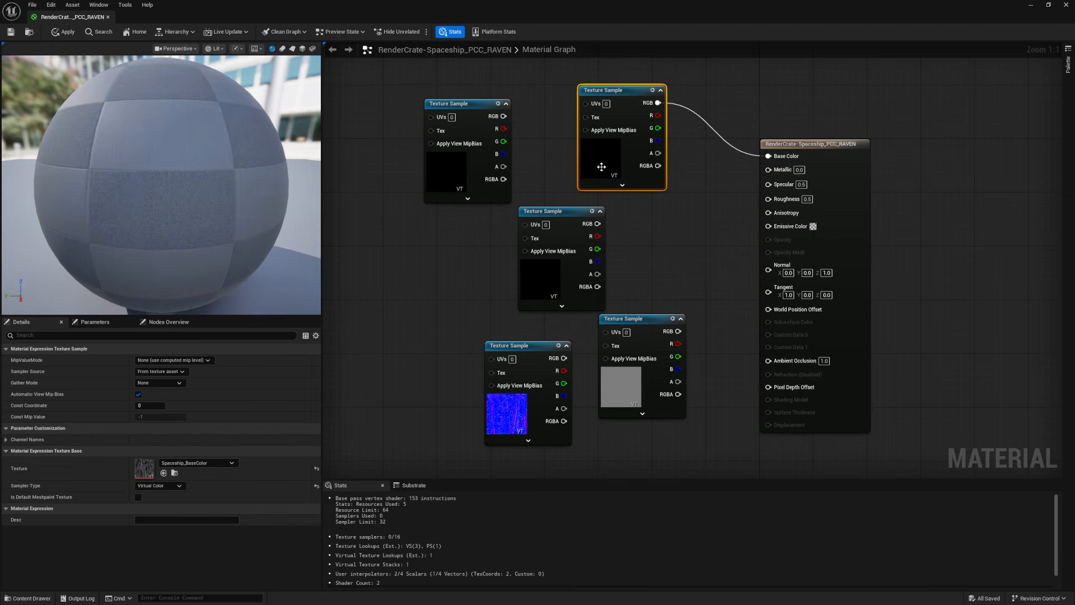
drag(605, 90, 612, 63)
click(457, 104)
drag(503, 116, 768, 226)
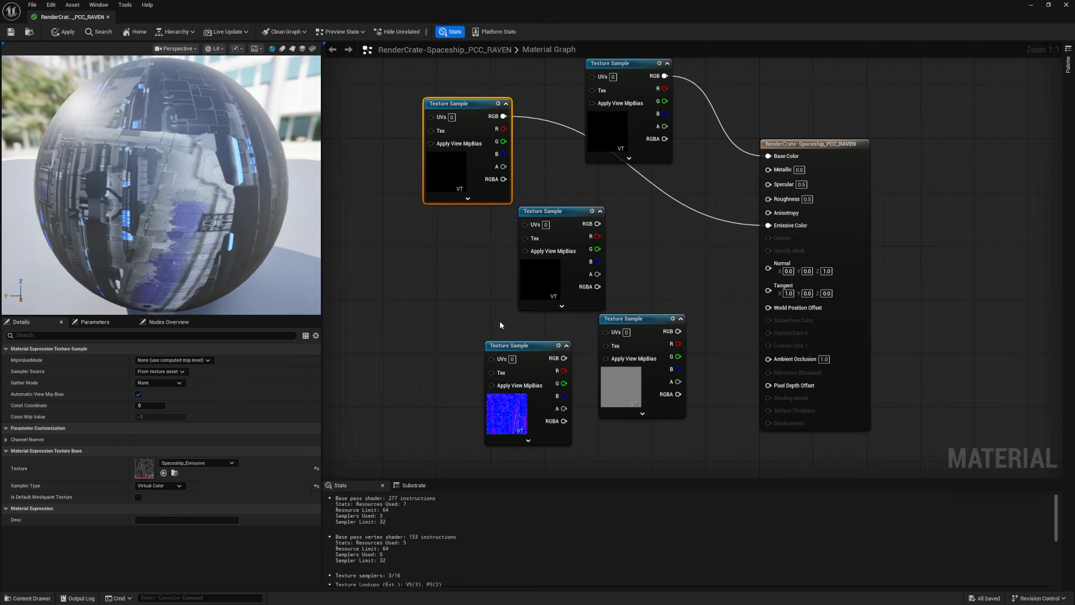
Step: Connect the Metallic, Roughness and Normal samples to their matching inputs on the spaceship material
drag(537, 212, 429, 239)
drag(490, 250, 768, 169)
drag(633, 318, 767, 197)
click(521, 346)
drag(564, 357, 768, 259)
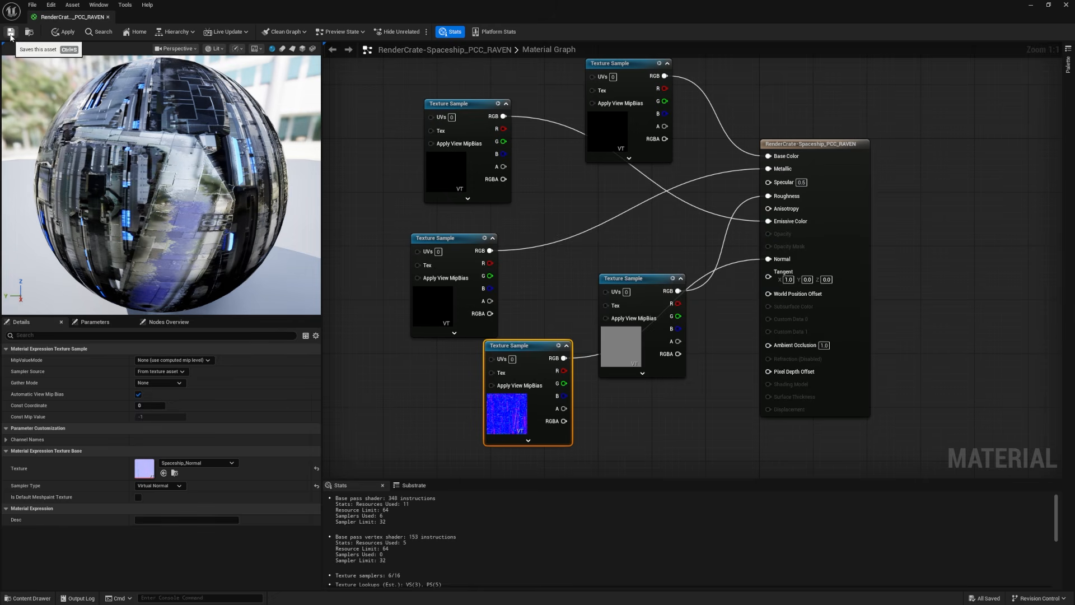
Step: Apply the material and examine how its textures look on the spaceship in the level
click(63, 32)
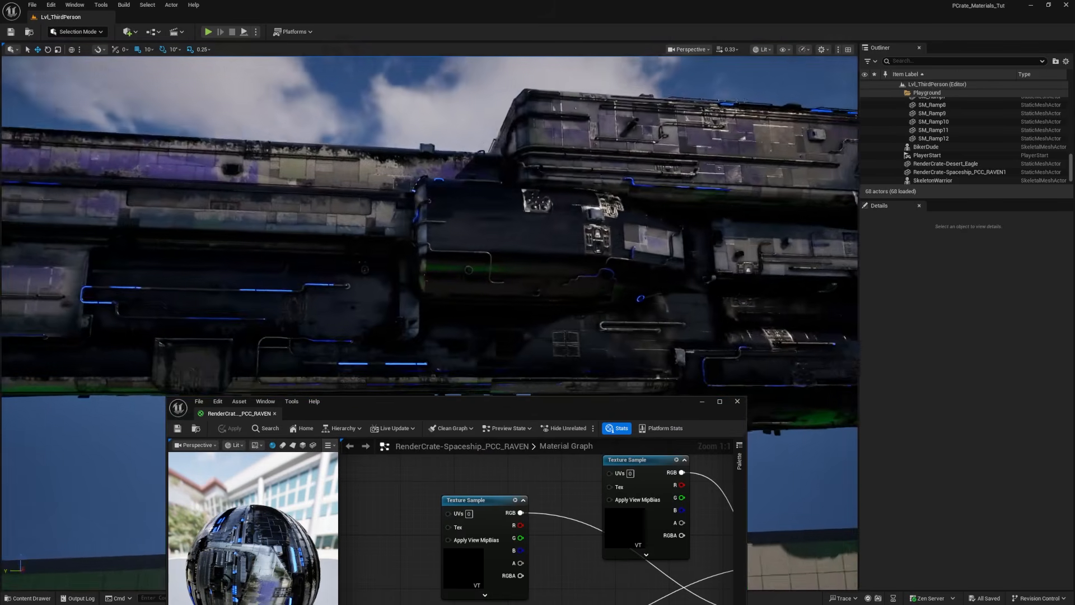
right_drag(430, 224, 384, 241)
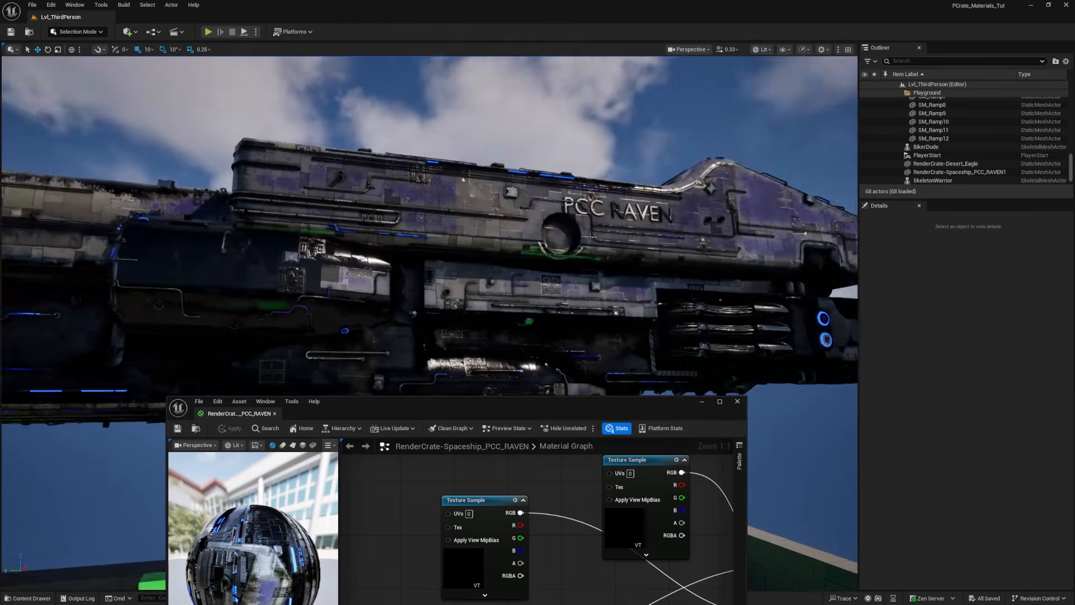
key(a)
right_drag(384, 241, 362, 242)
Step: Delete all Texture Sample nodes from the spaceship material graph
drag(374, 125, 662, 423)
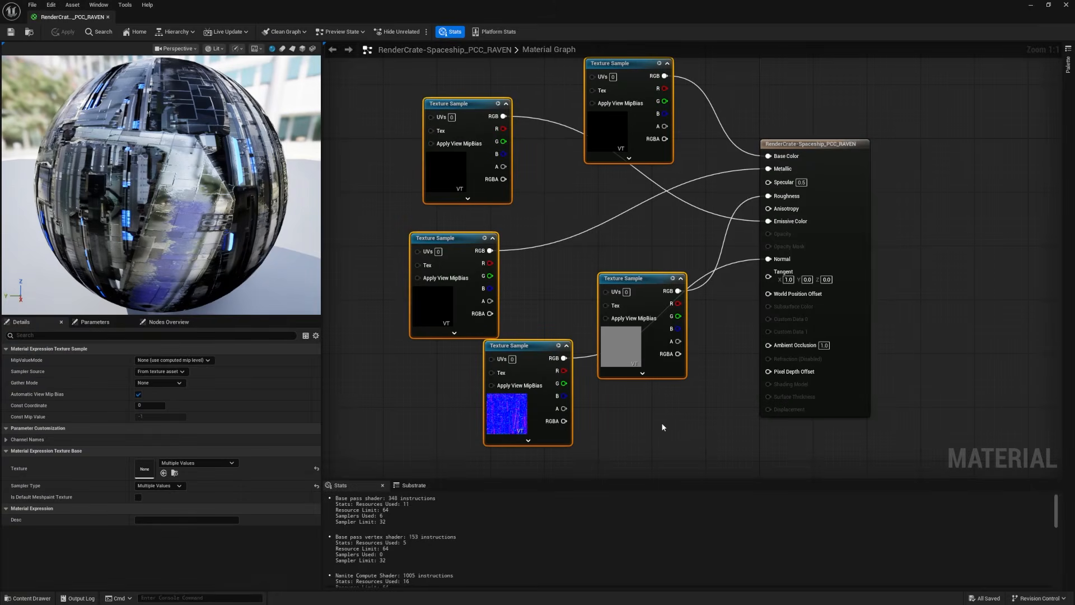
key(Delete)
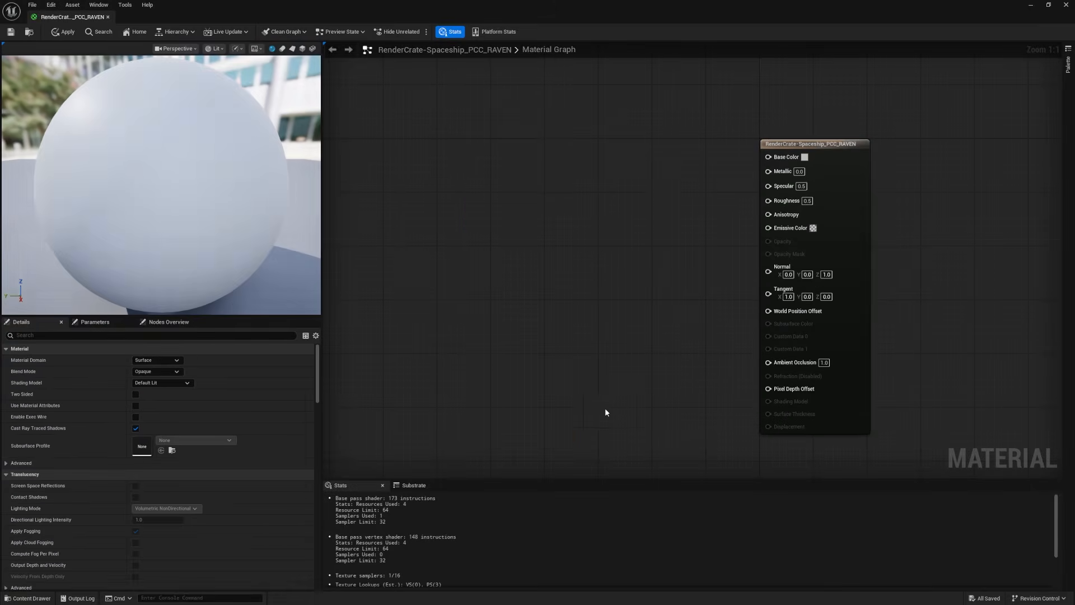
Step: Turn off sRGB for Spaceship_Mask_Second_Color, Spaceship_Metallic and Spaceship_Roughness together in the Property Matrix
mouse_move(506, 602)
key(ctrl+space)
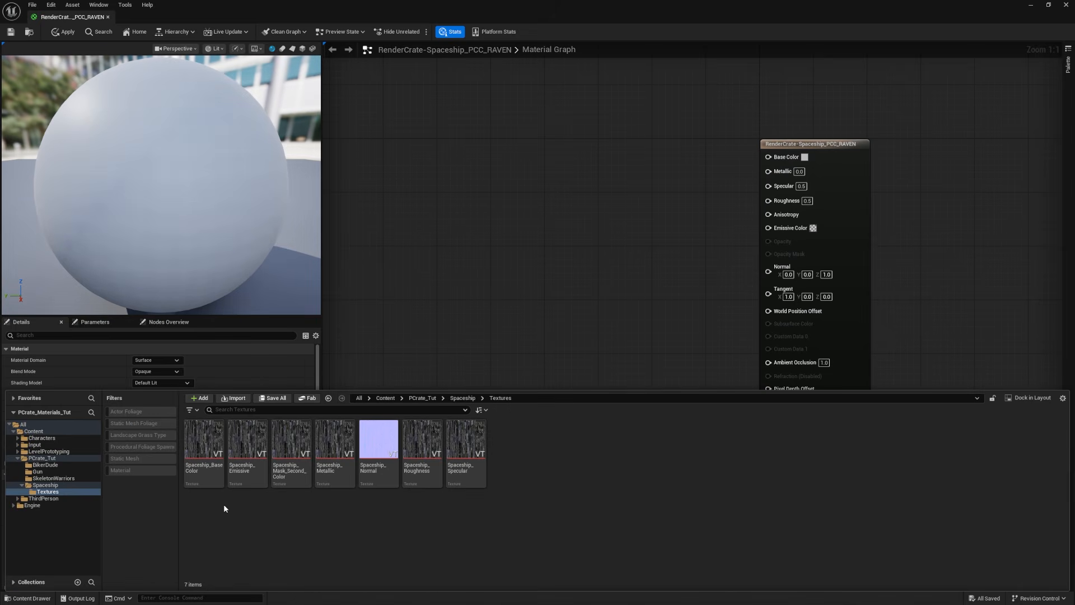
click(298, 474)
ctrl+click(334, 448)
ctrl+click(422, 448)
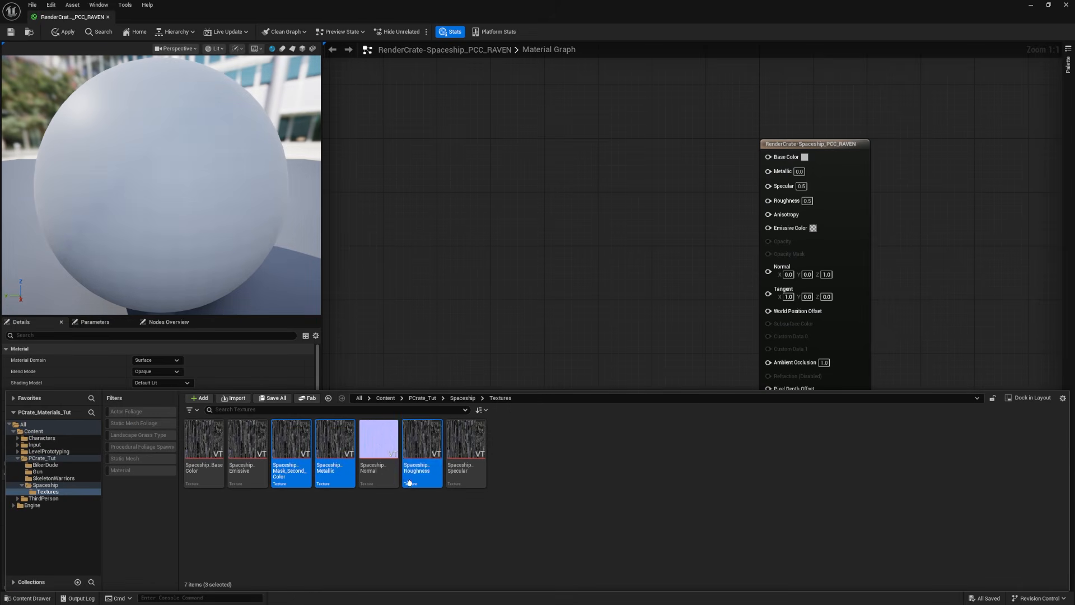
right_click(427, 442)
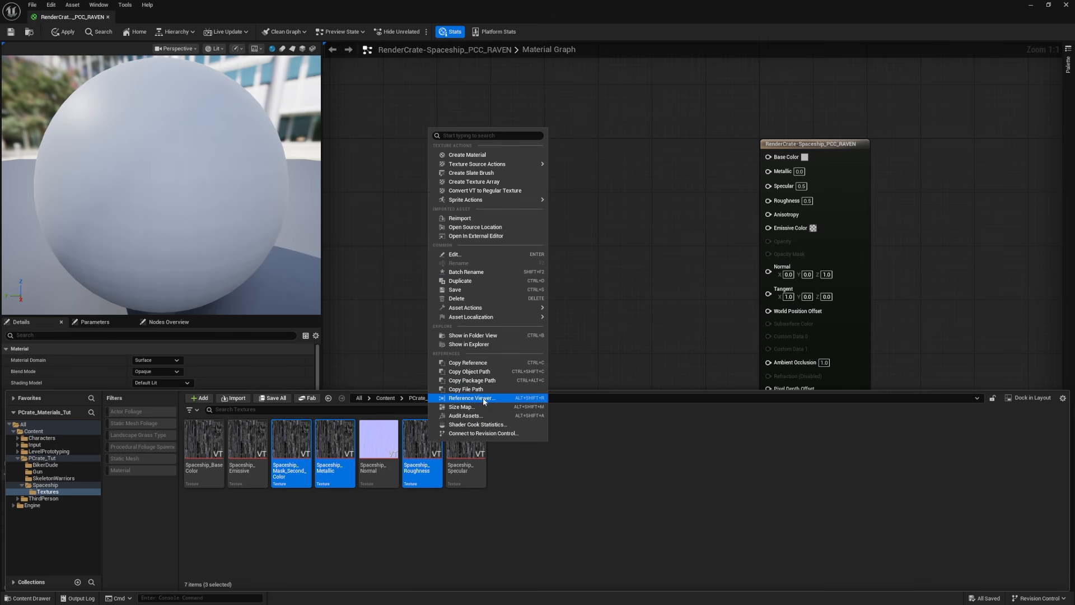
mouse_move(476, 307)
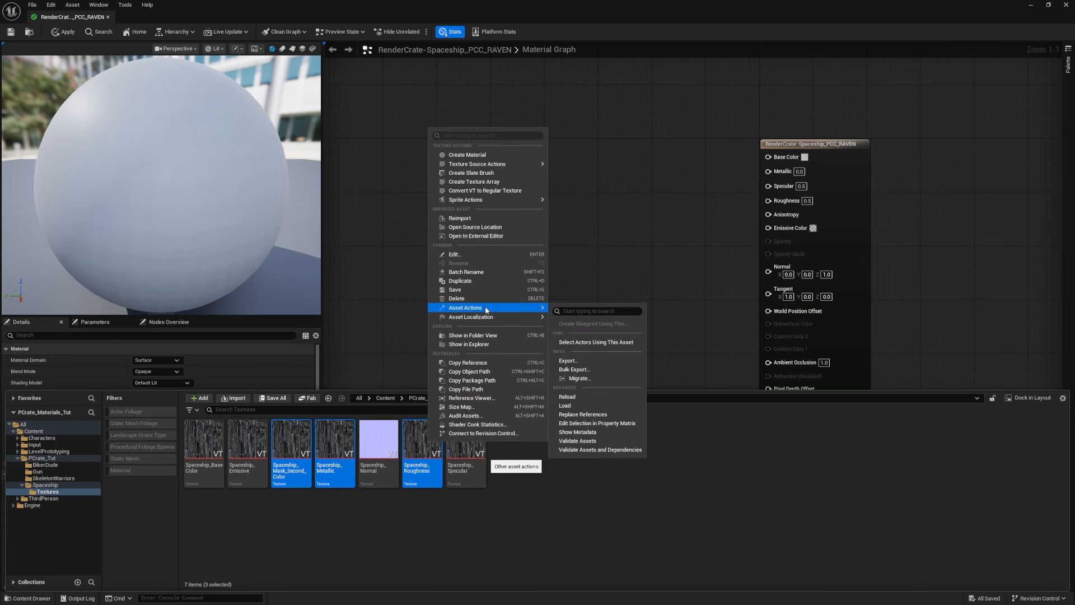
click(582, 427)
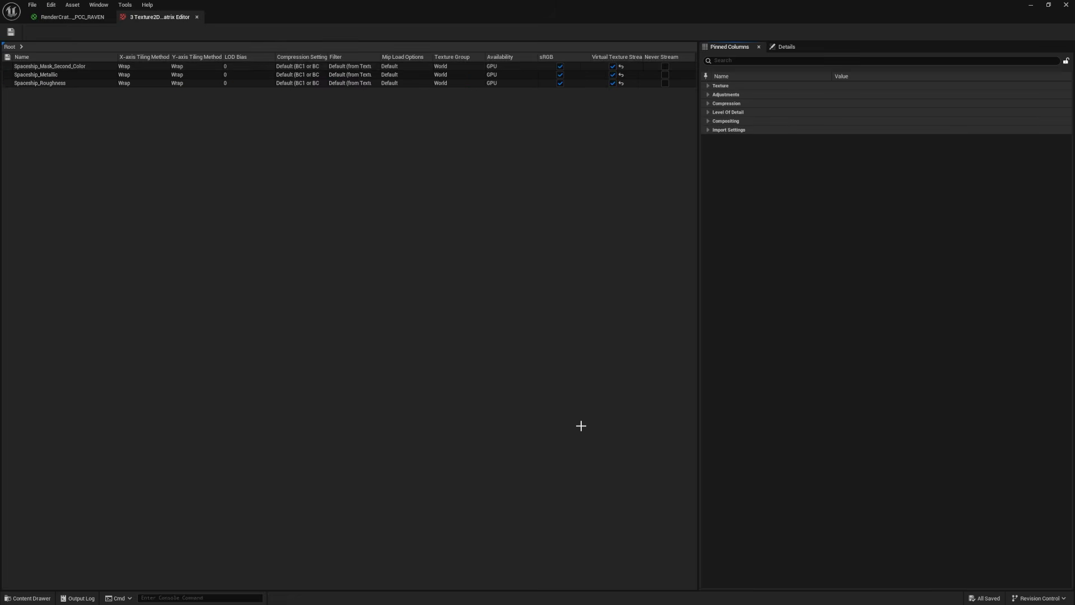
click(560, 66)
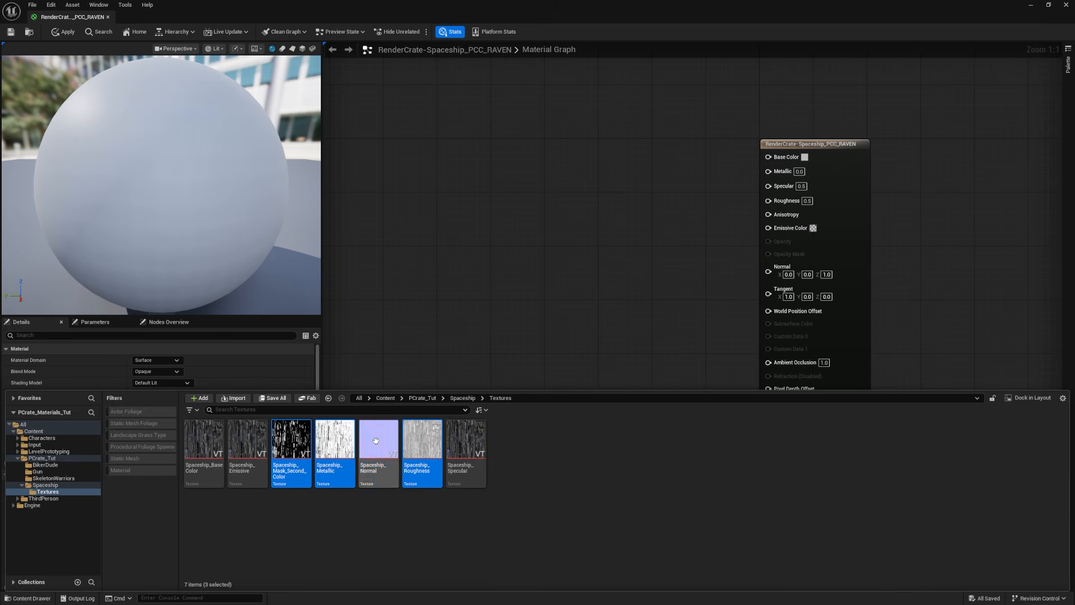
Step: Enable Flip Green Channel on the Spaceship_Normal texture and close its editor
click(381, 481)
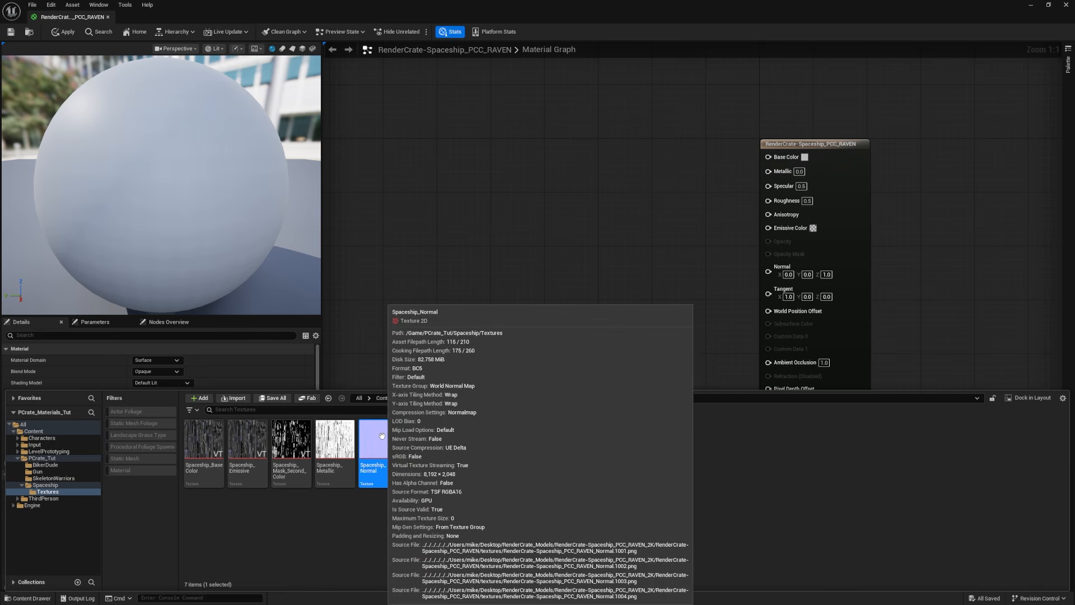
double_click(376, 446)
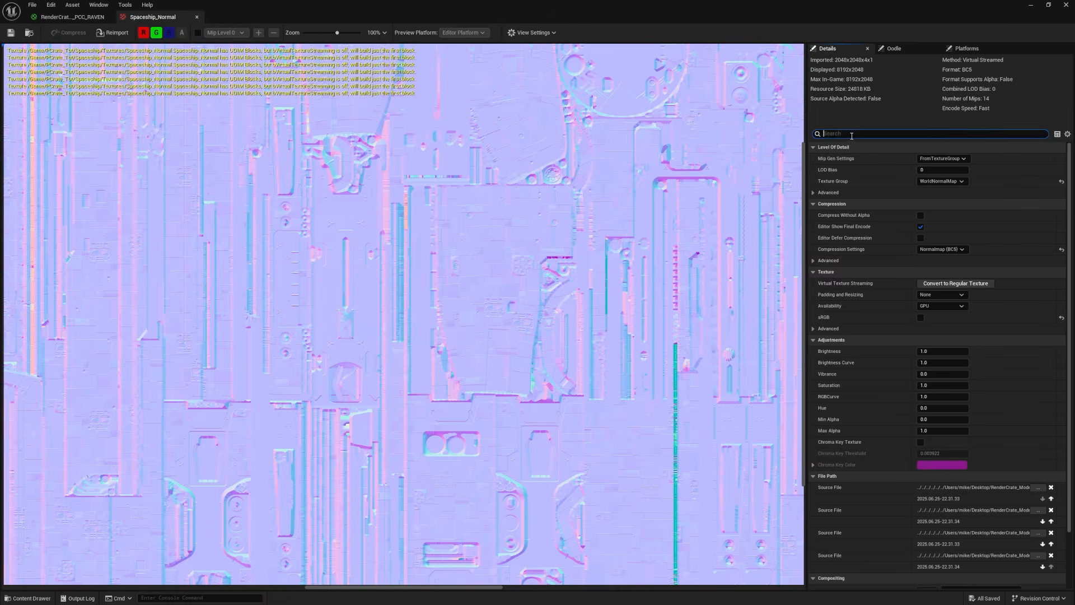
click(851, 136)
text(gree)
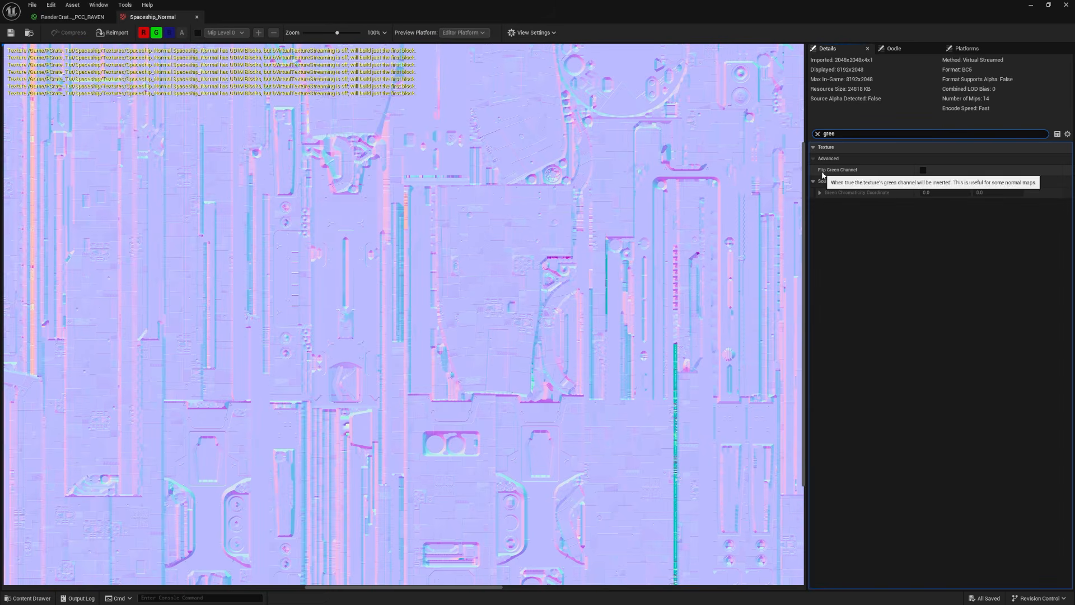
click(923, 170)
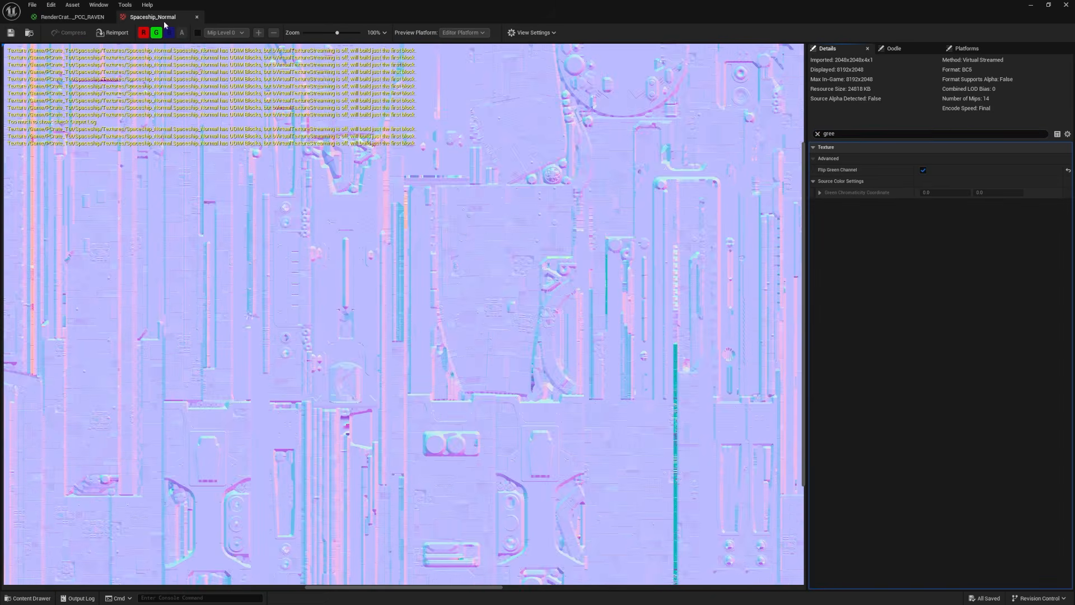
click(196, 17)
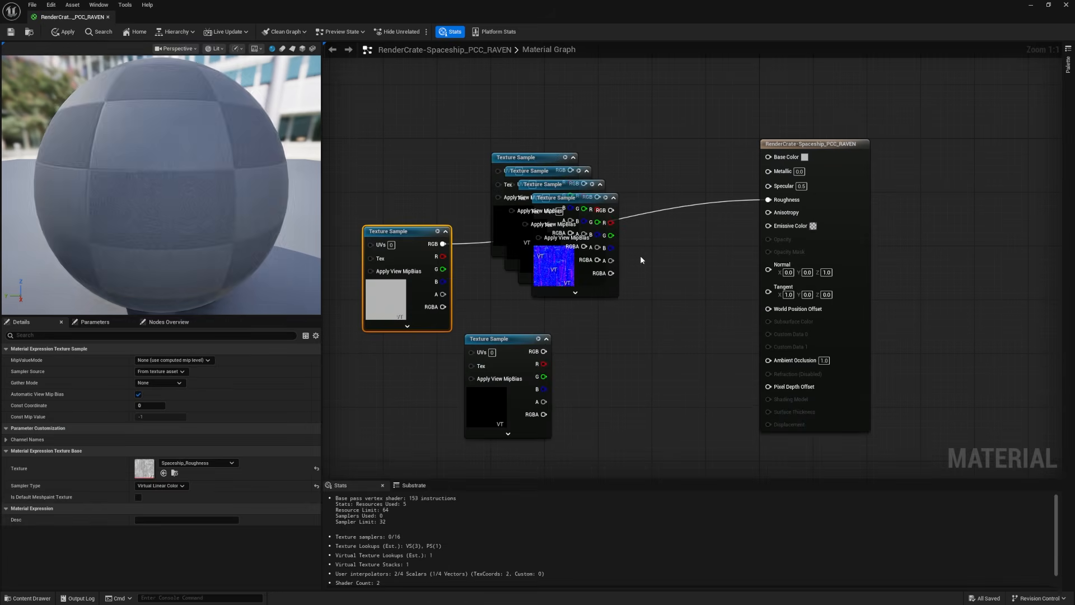
Step: Add the spaceship textures except the mask to the material graph and connect the Roughness, Normal and Metallic samples to their inputs
drag(560, 218, 633, 333)
drag(672, 344, 773, 269)
drag(556, 268, 651, 295)
drag(692, 223, 770, 173)
Step: Connect the BaseColor, Emissive and Specular samples to their matching material inputs and save the material
drag(549, 242, 637, 168)
drag(658, 96, 768, 157)
drag(526, 230, 486, 210)
drag(544, 163, 766, 185)
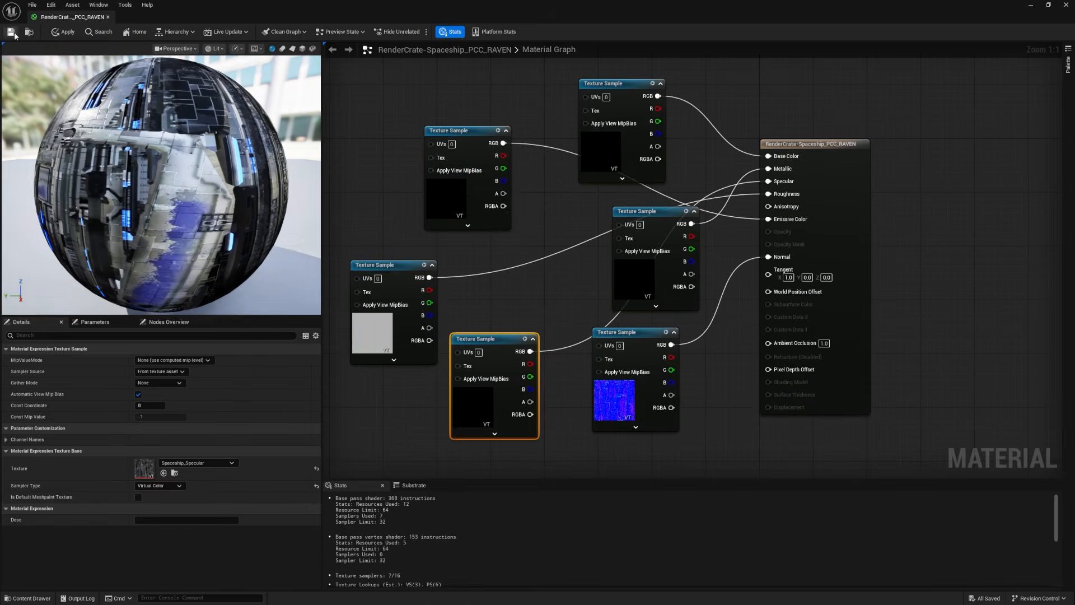
click(11, 33)
Step: Examine the textured spaceship in the level, including its hull panels, PCC RAVEN lettering and glowing engines
drag(297, 14, 1074, 59)
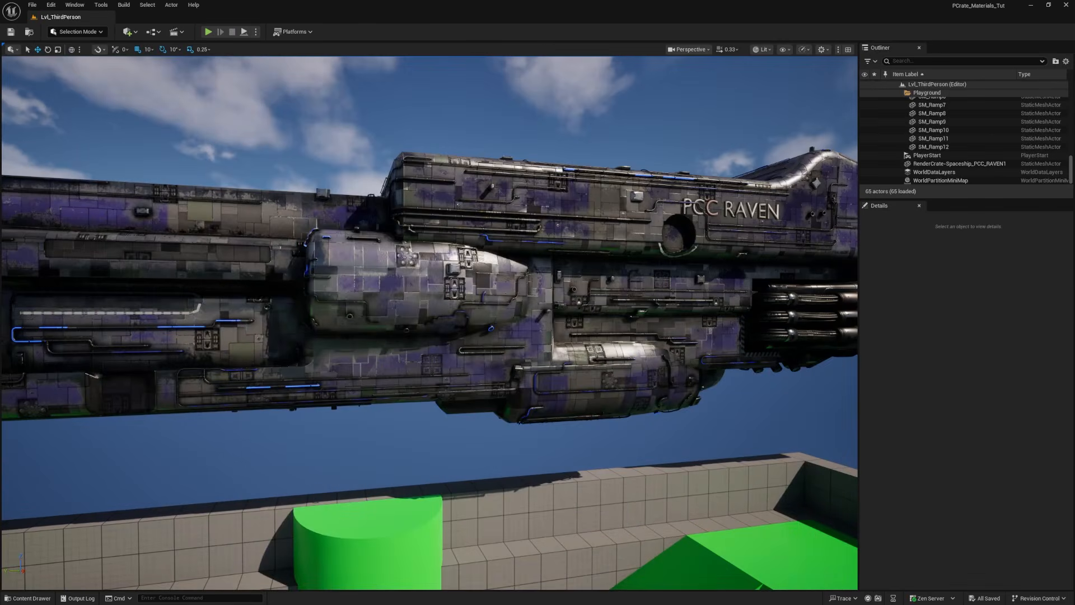
right_drag(588, 280, 579, 386)
click(483, 358)
drag(483, 373, 363, 372)
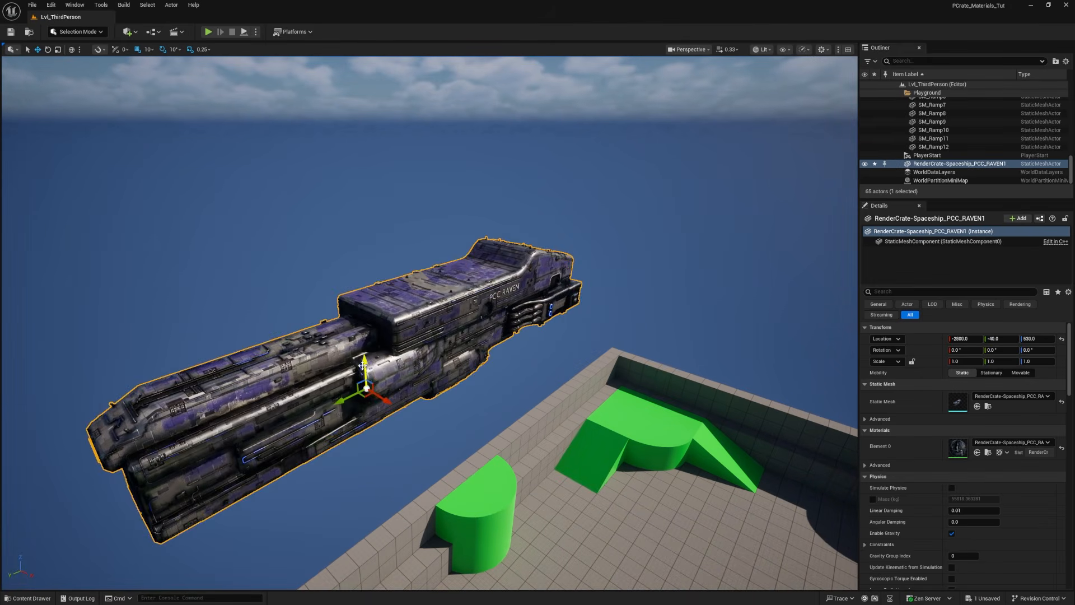
scroll(464, 392, down, 2)
alt+drag(463, 391, 375, 418)
key(w)
right_drag(375, 418, 560, 415)
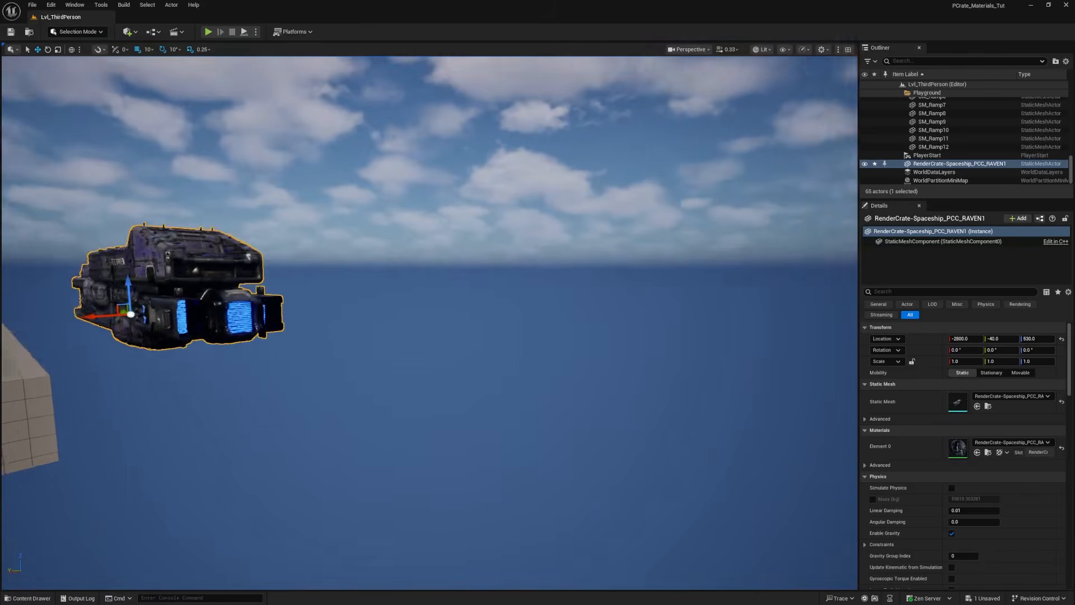
right_drag(399, 356, 393, 356)
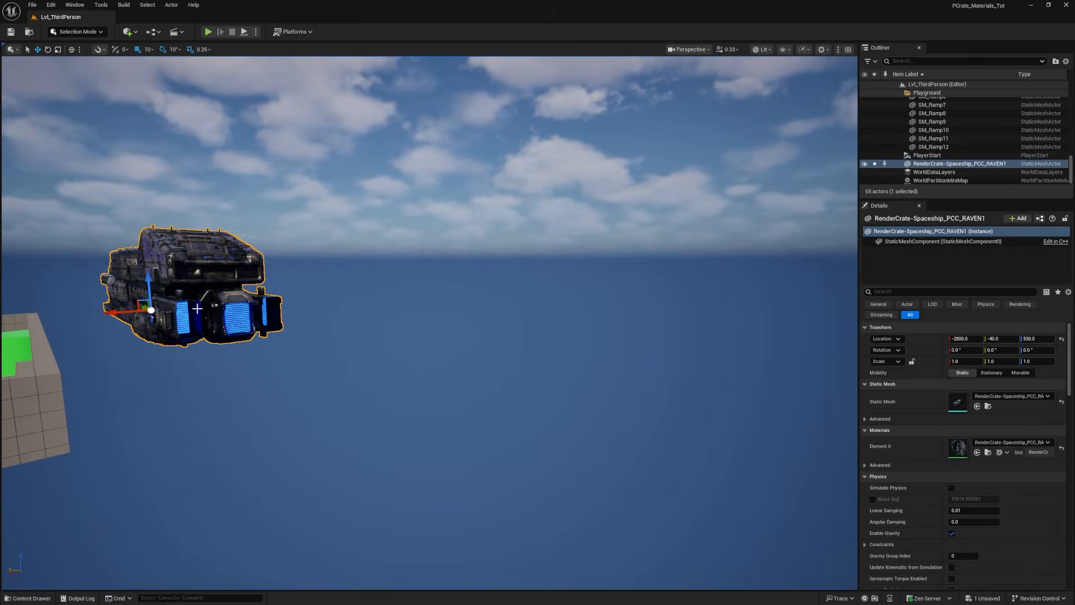
key(f)
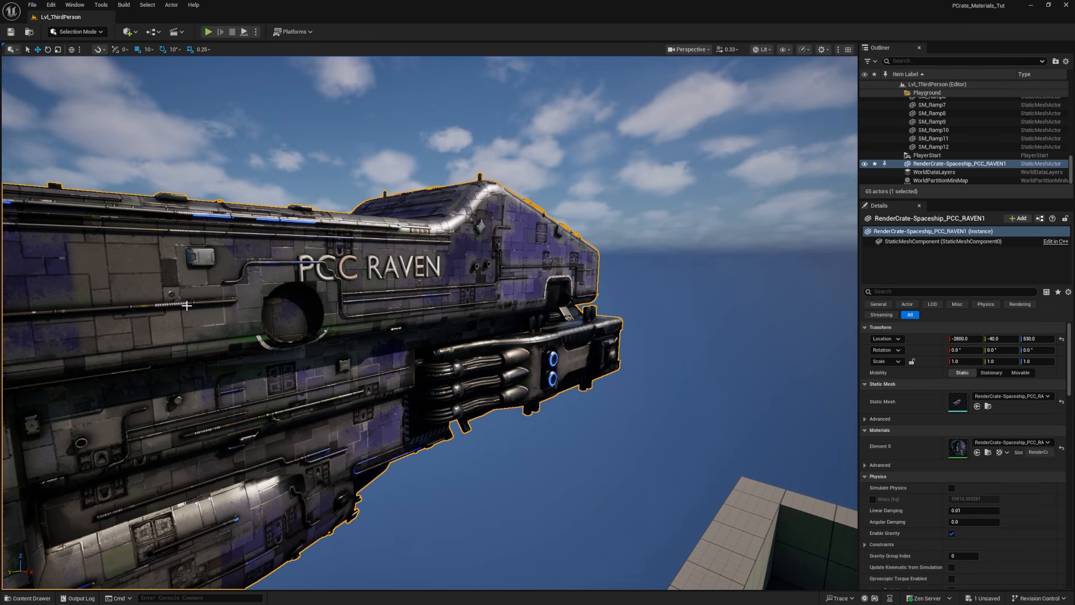
Step: Review the texture connections in the spaceship material graph and close the material editor
drag(1074, 182, 807, 1)
right_drag(598, 238, 606, 297)
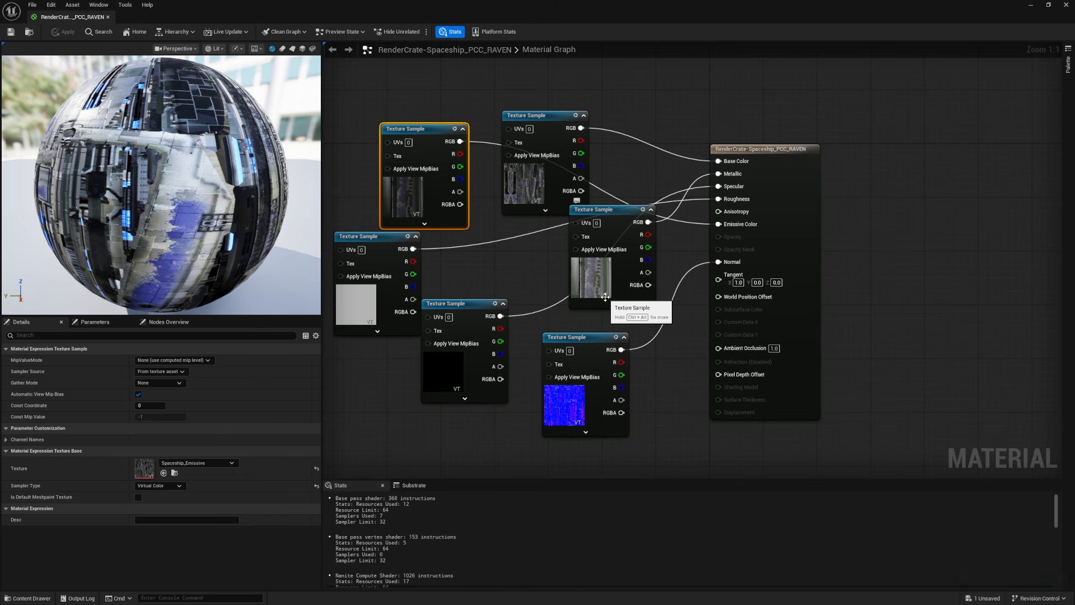
drag(532, 7, 499, 110)
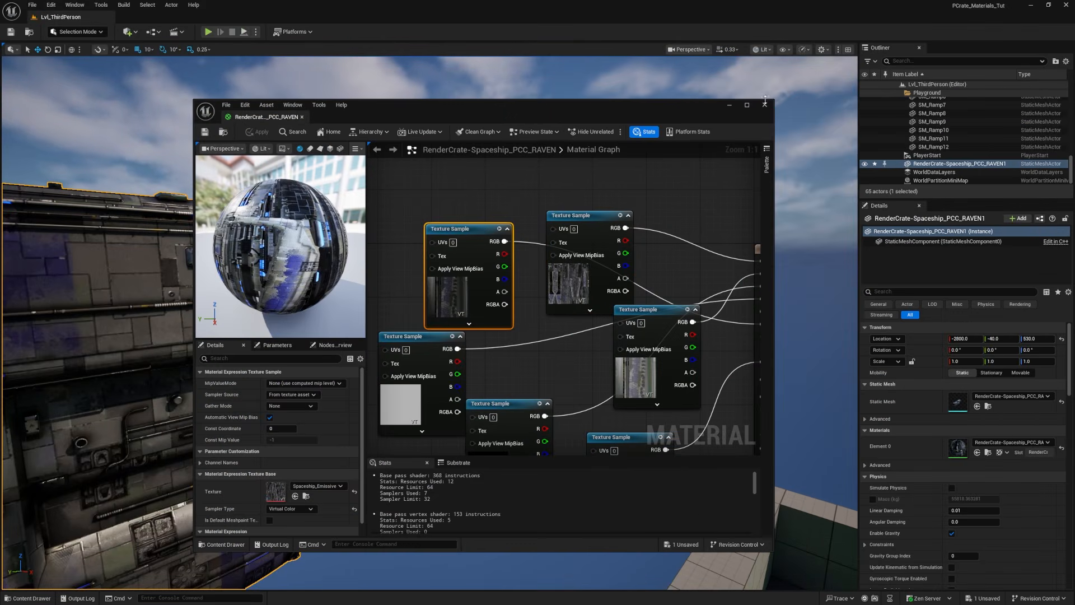
click(769, 92)
Step: Rename the spaceship material in the Spaceship folder as MM_Spaceship
key(ctrl+space)
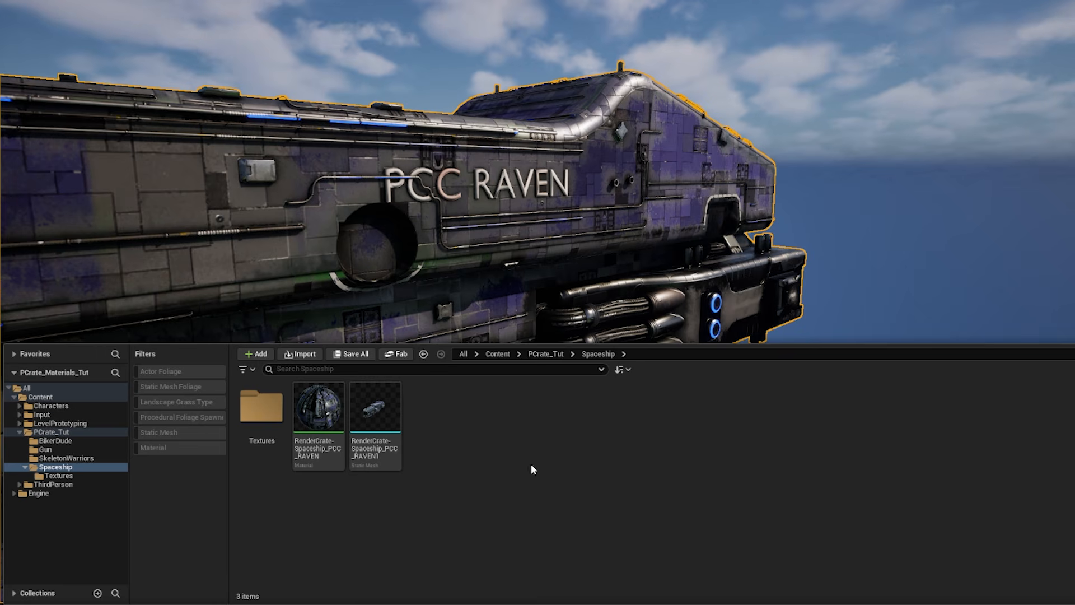
click(247, 453)
key(F2)
text(MM)
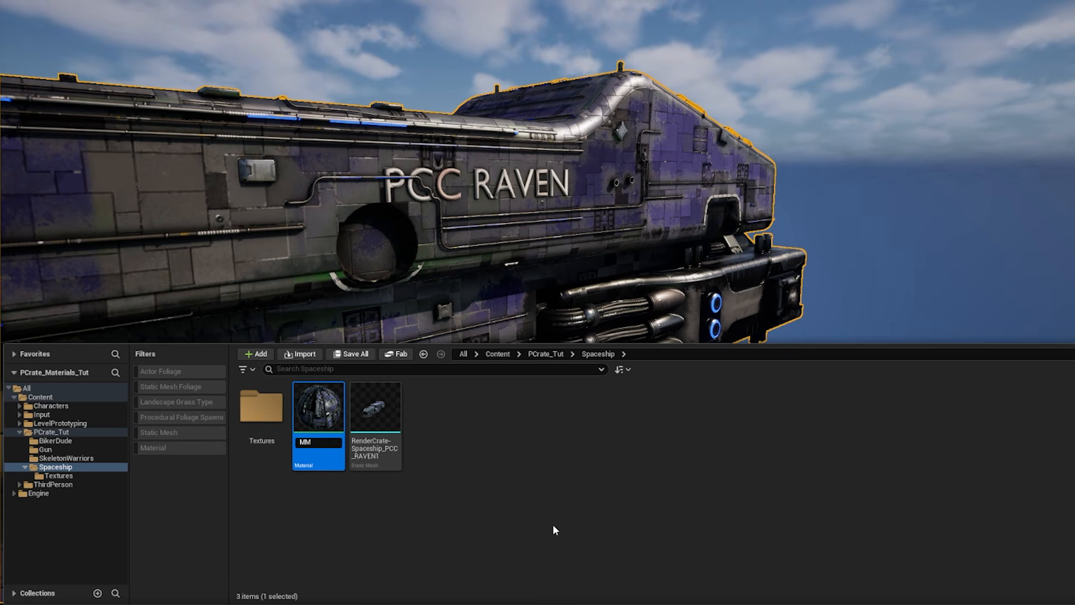
text(_Spaceship)
key(Return)
Step: Create a material instance from MM_Spaceship and name it MI_Spaceship
right_click(332, 408)
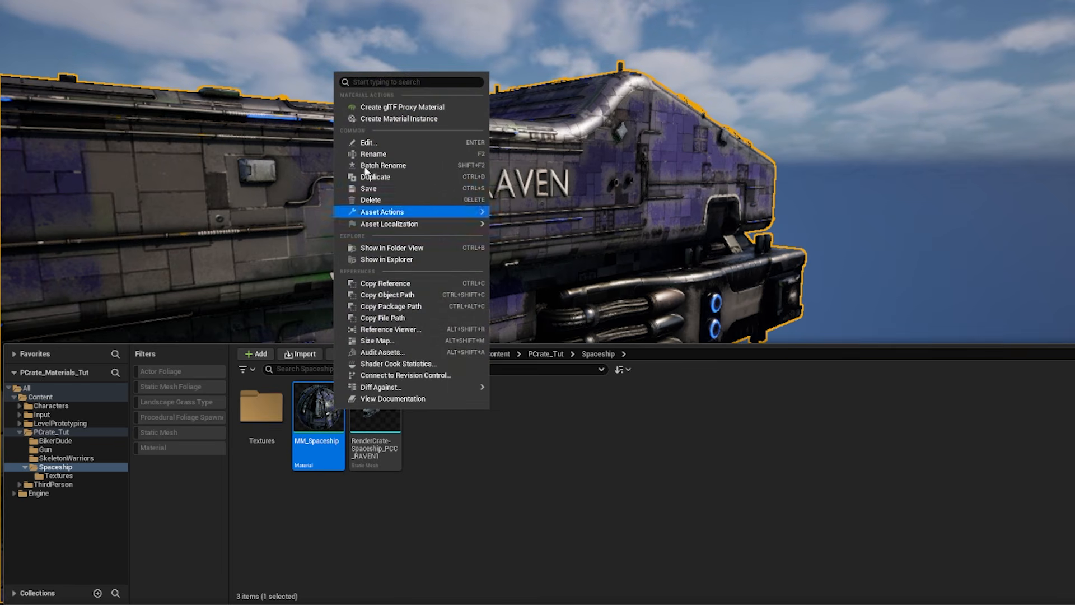
click(385, 119)
text(MI)
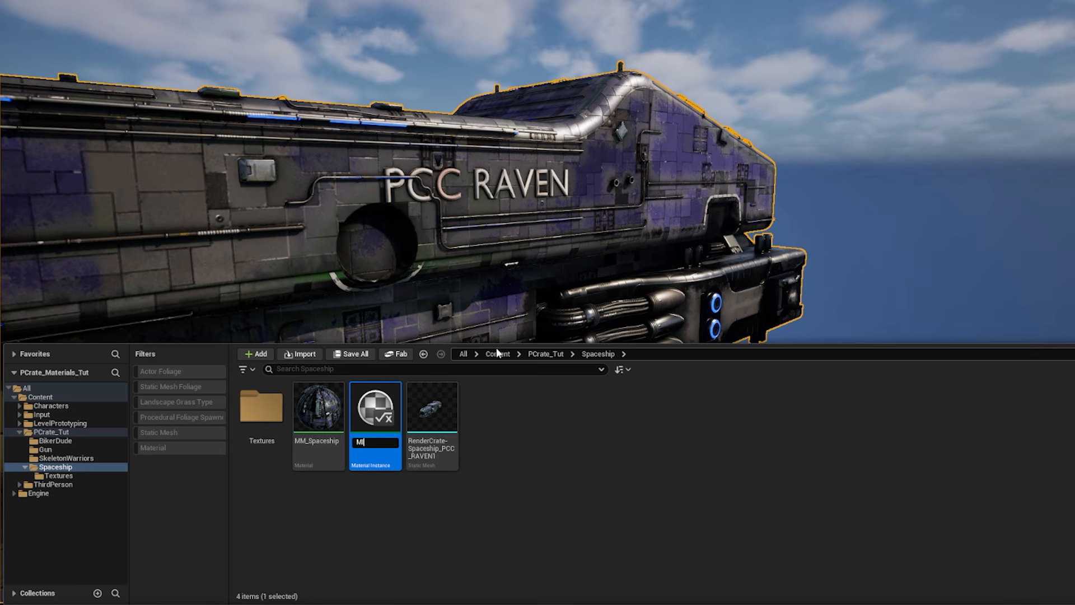
text(_Spaceship)
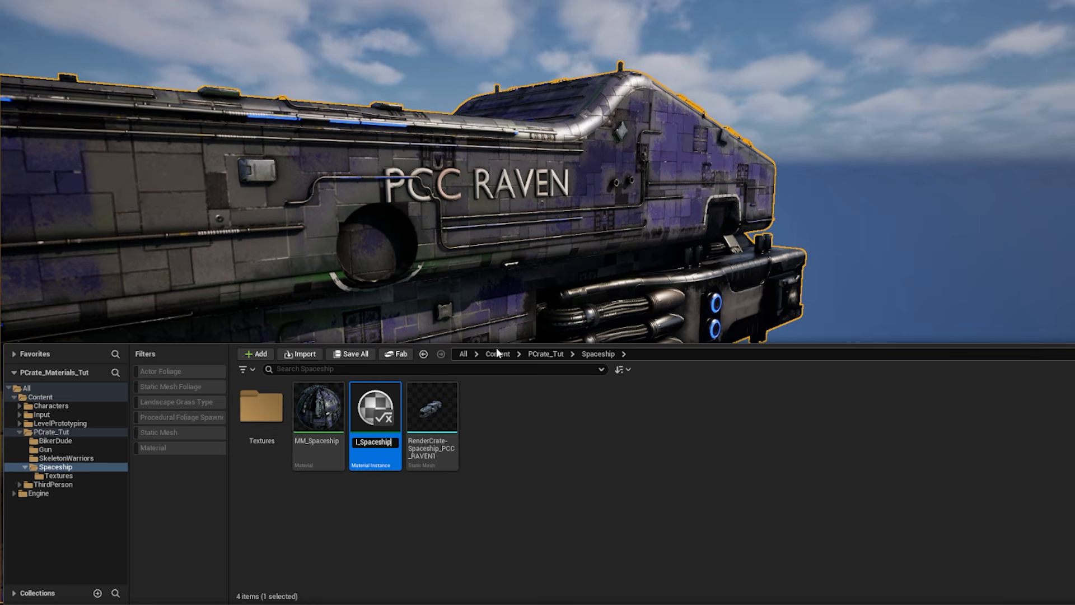
key(Return)
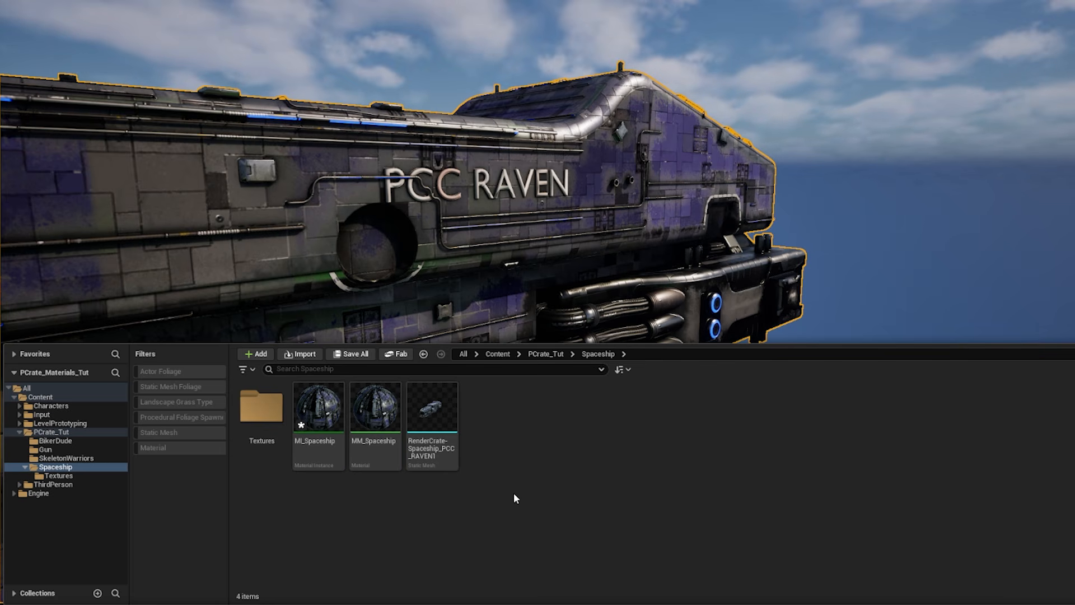
Step: Apply the MI_Spaceship material instance to the spaceship mesh in the level
click(318, 412)
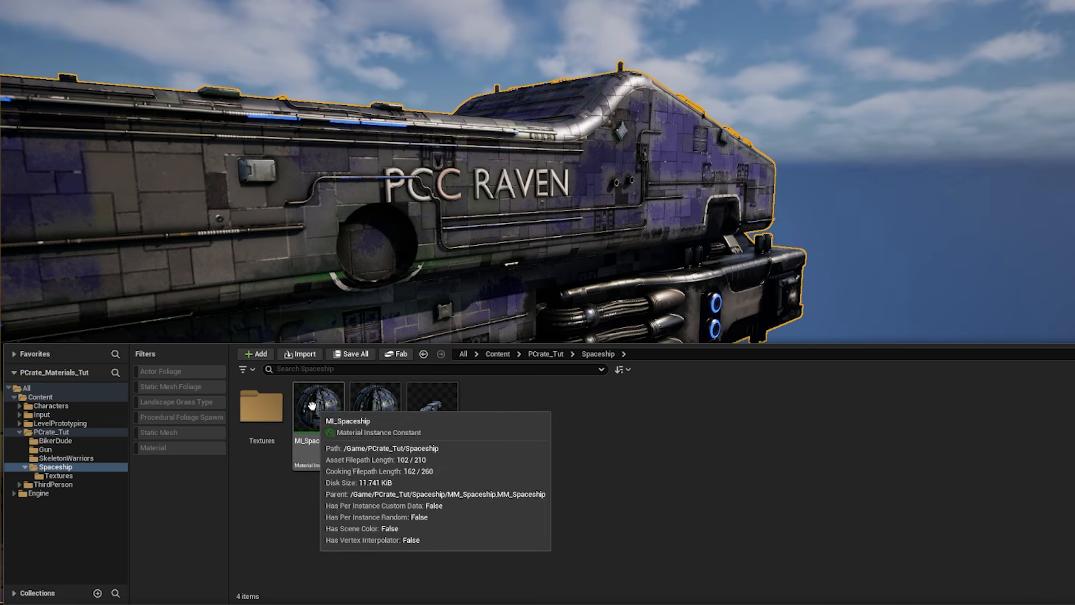
click(428, 192)
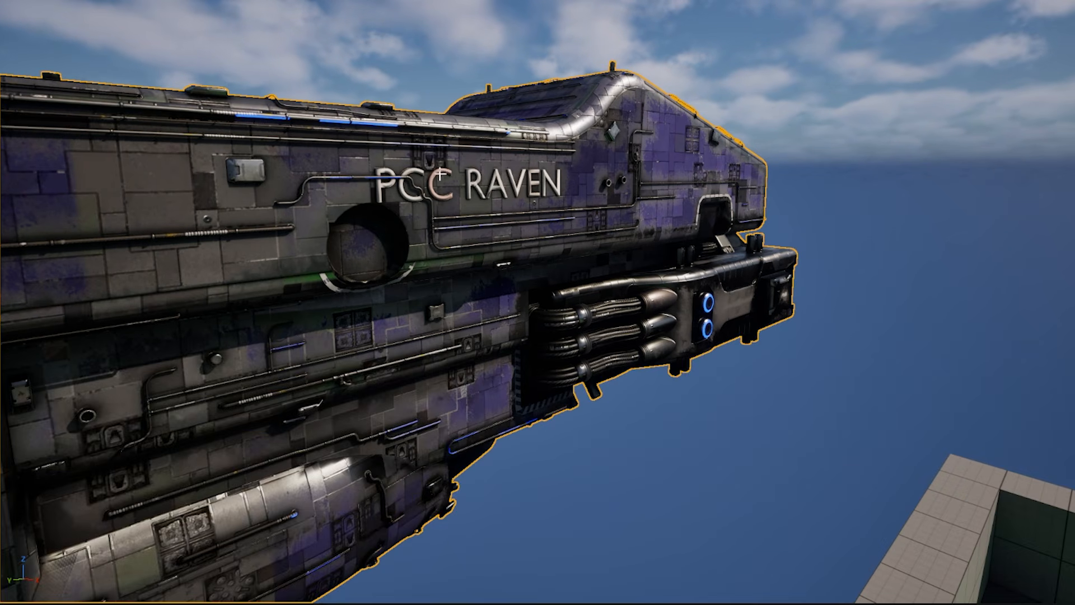
key(ctrl+space)
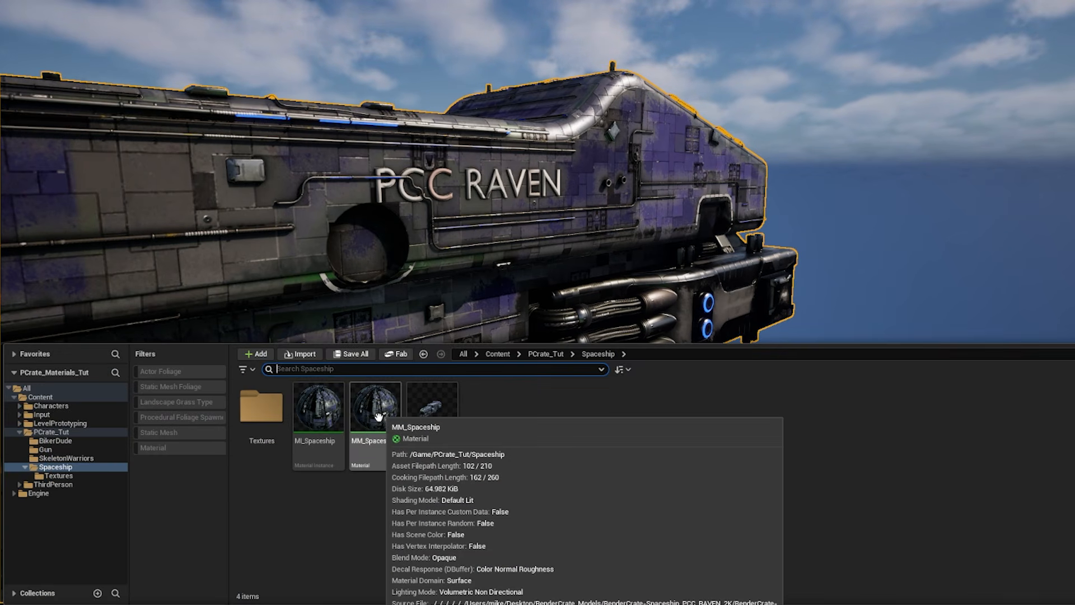
click(315, 419)
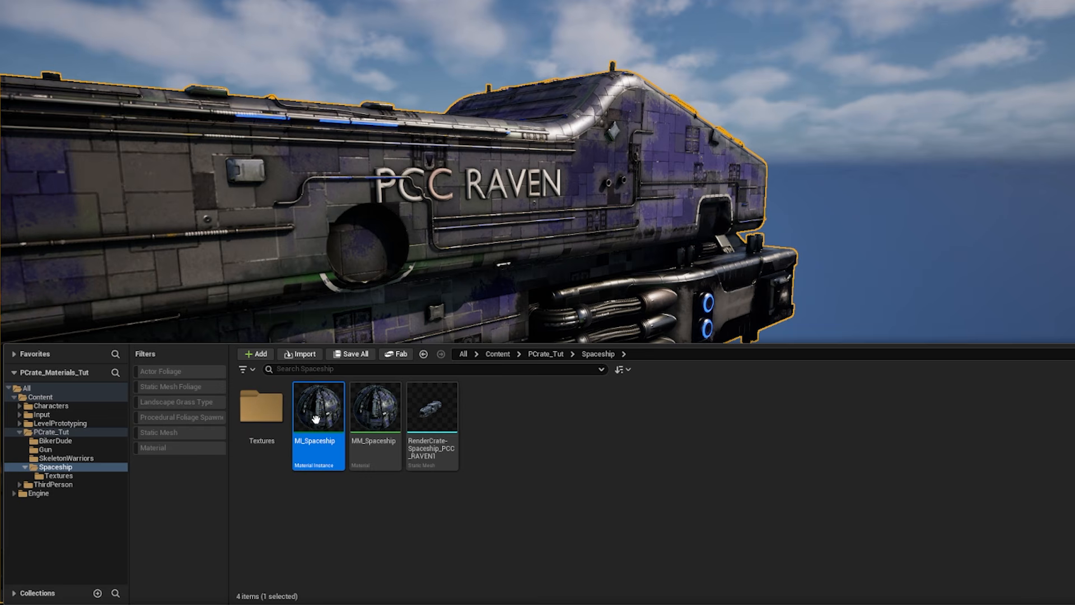
drag(317, 419, 381, 187)
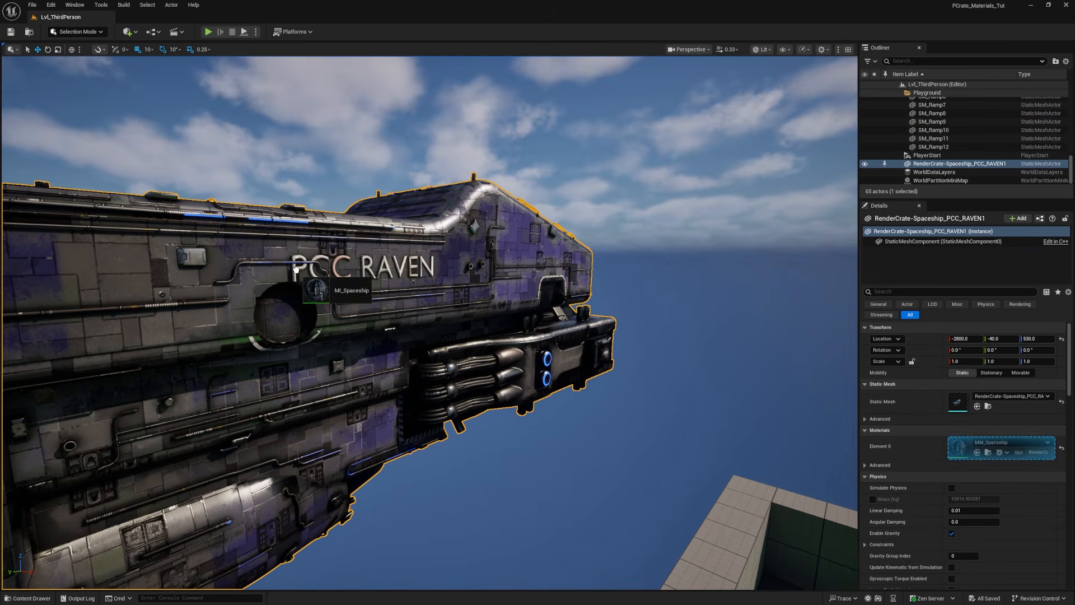
drag(295, 269, 435, 260)
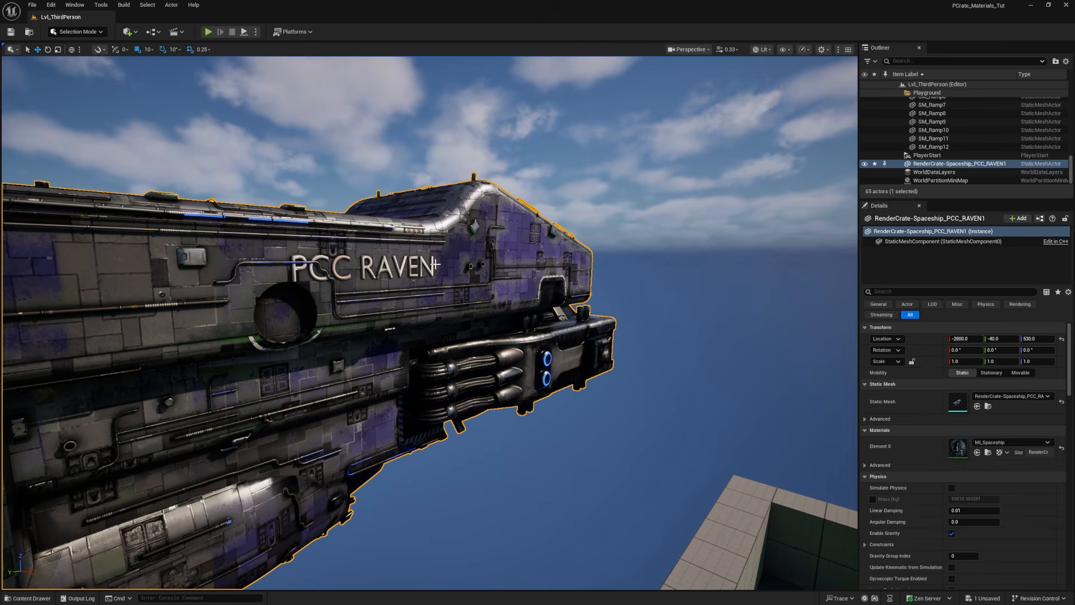
Step: Open the MM_Spaceship material in a maximized editor and arrange its texture samples in a spaced column away from the result node
key(ctrl+space)
click(291, 442)
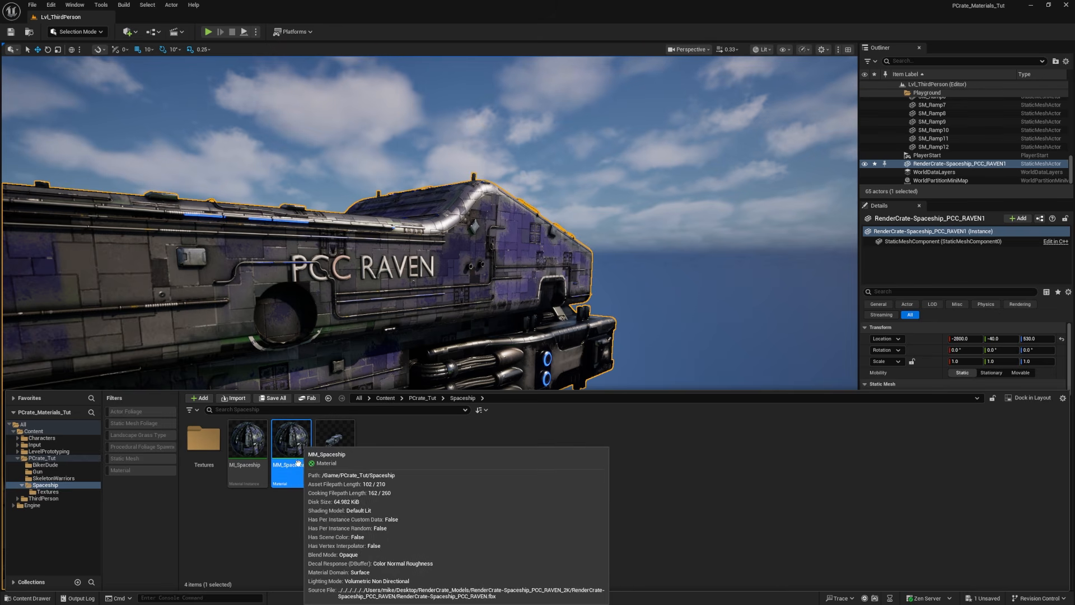
double_click(292, 442)
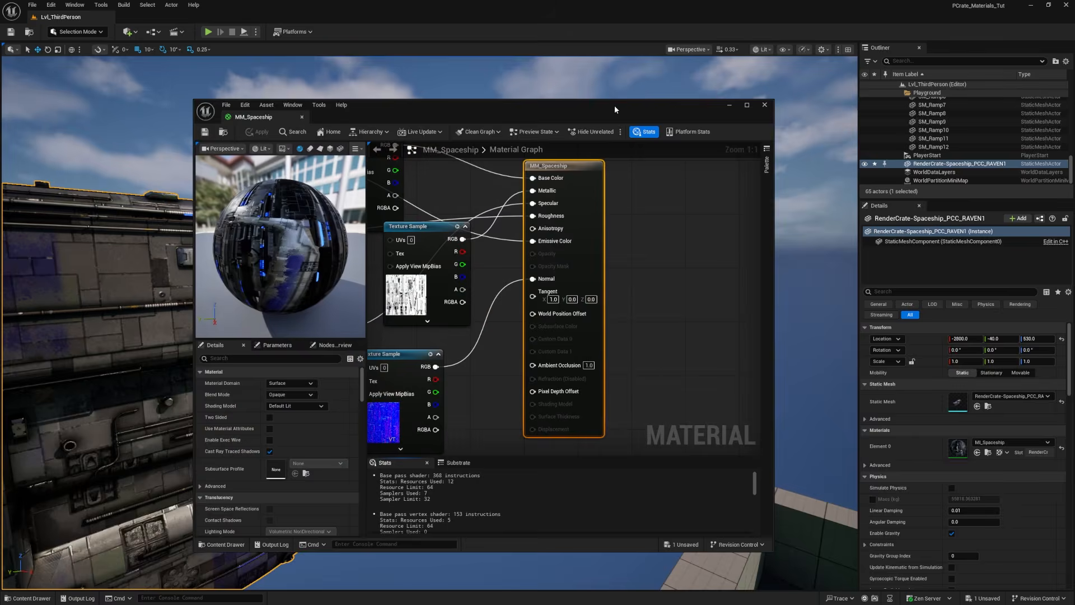
double_click(614, 105)
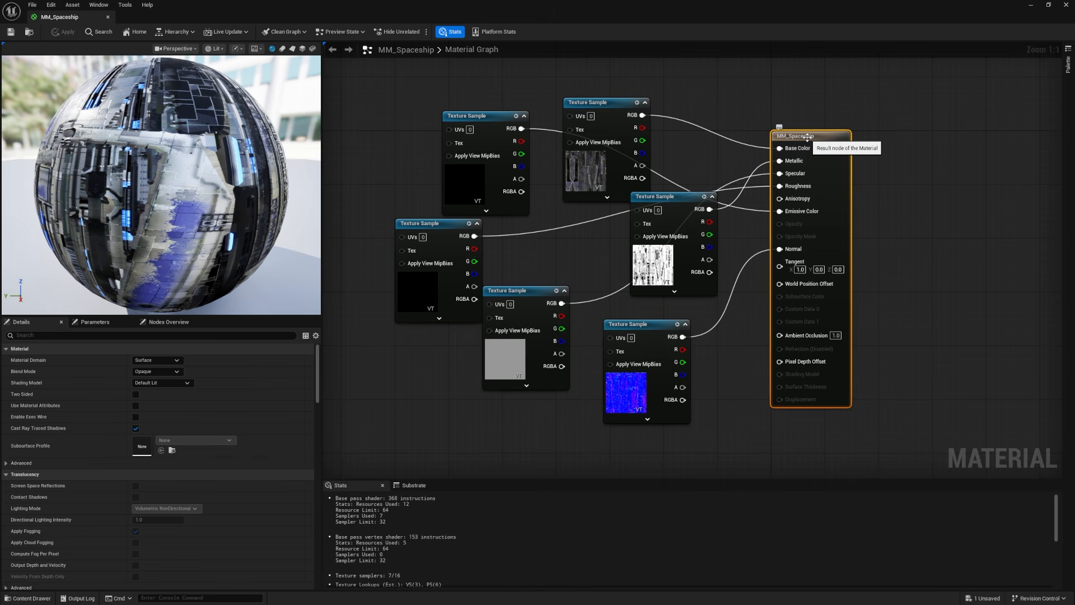
drag(807, 137, 935, 137)
drag(659, 264, 685, 170)
drag(602, 173, 630, 79)
drag(493, 168, 734, 310)
drag(639, 404, 732, 453)
drag(723, 259, 723, 266)
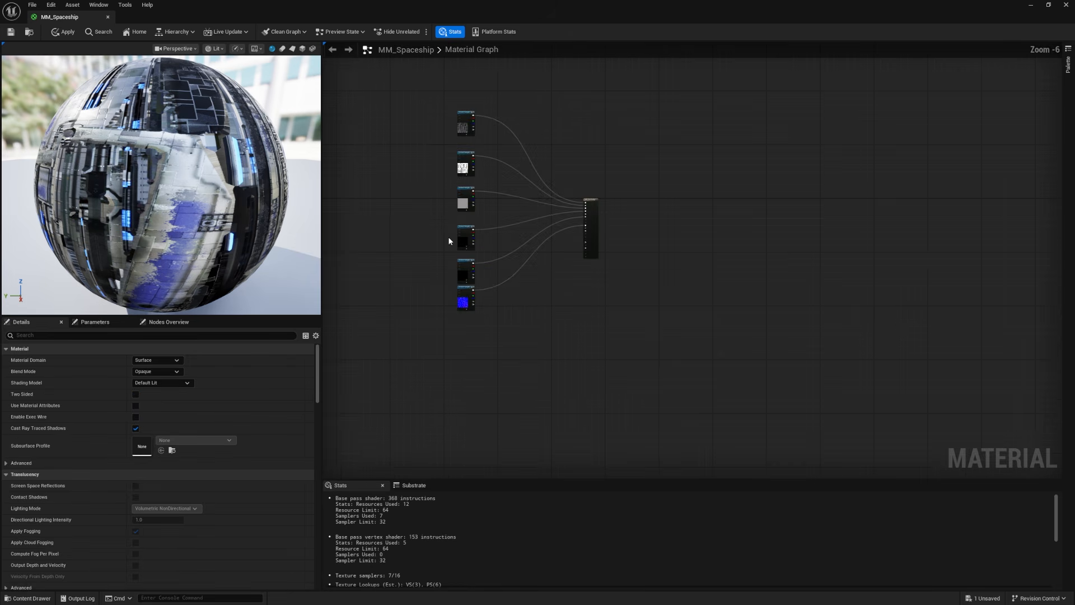
Step: Add a Multiply node between the base color texture sample and the Base Color input, feeding the texture's RGB into A
scroll(448, 236, up, 2)
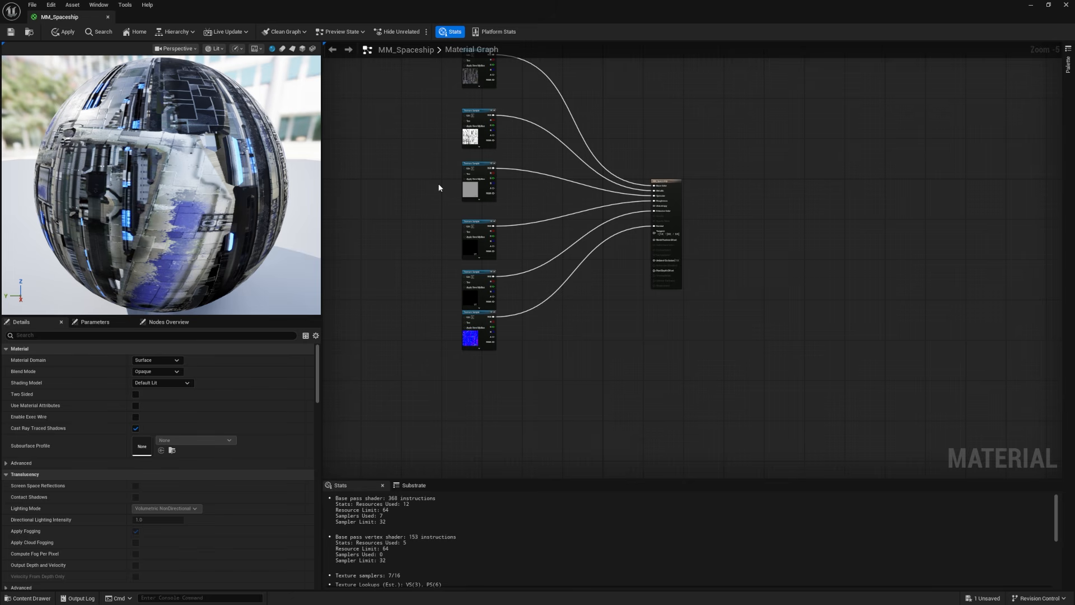
drag(412, 107, 533, 395)
drag(479, 244, 356, 379)
right_drag(401, 143, 481, 253)
drag(549, 185, 472, 203)
scroll(471, 203, up, 5)
click(625, 225)
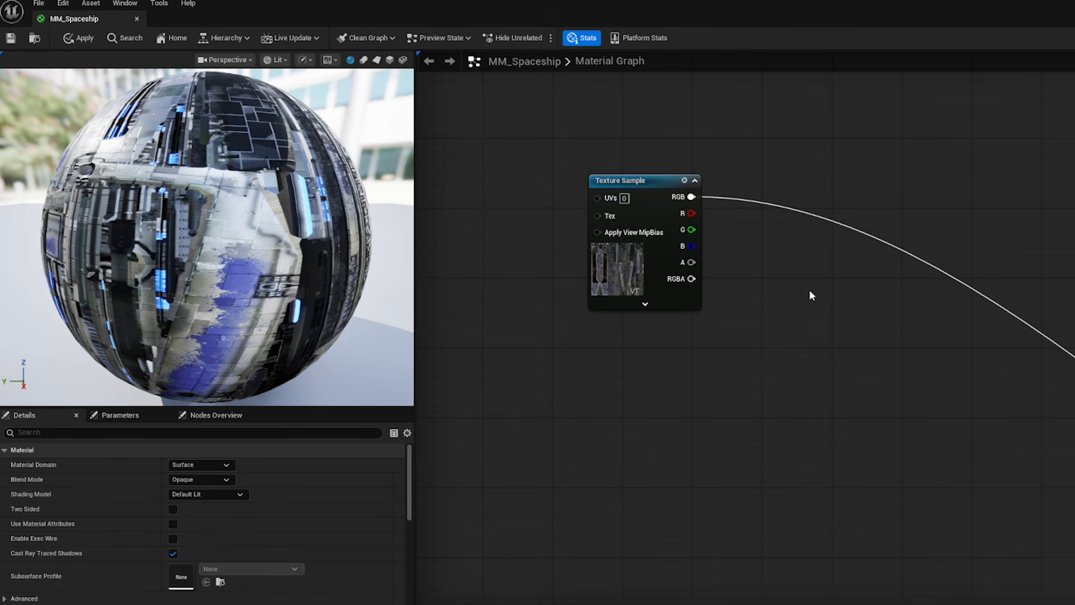
right_click(817, 289)
text(mult)
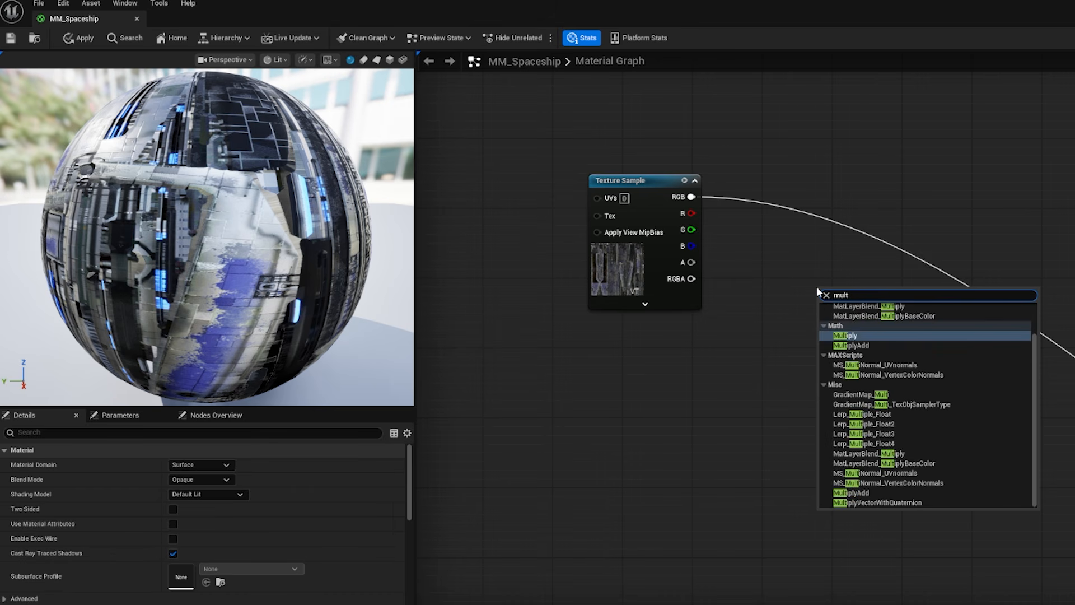
key(Return)
ctrl+drag(693, 197, 893, 311)
drag(692, 197, 851, 312)
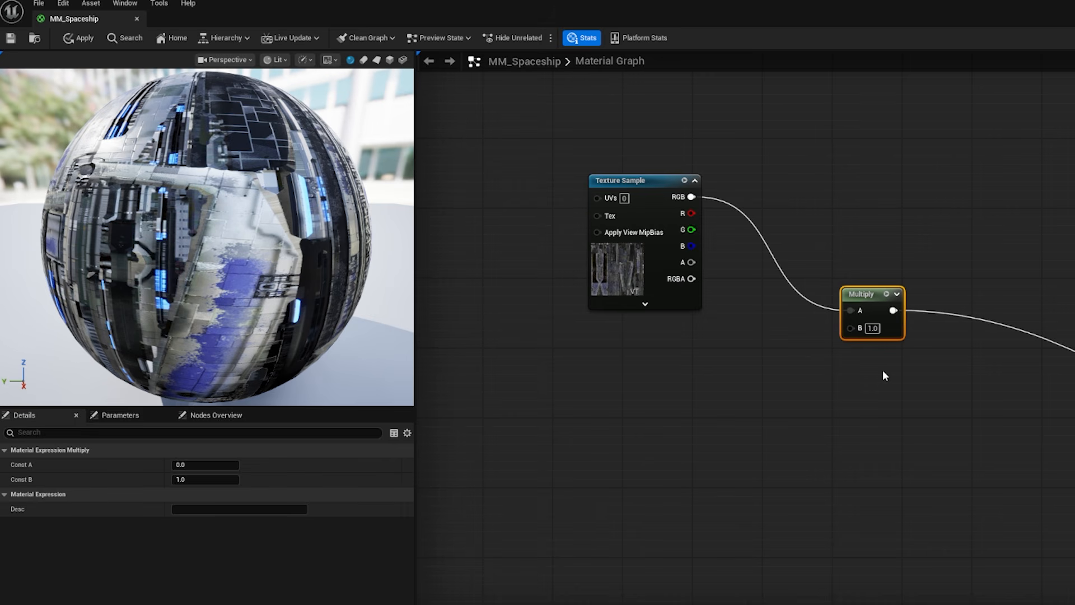
Step: Test the Multiply node's B value at 0, 0.5 and 2, and set it back to 1
click(874, 329)
text(0)
key(Return)
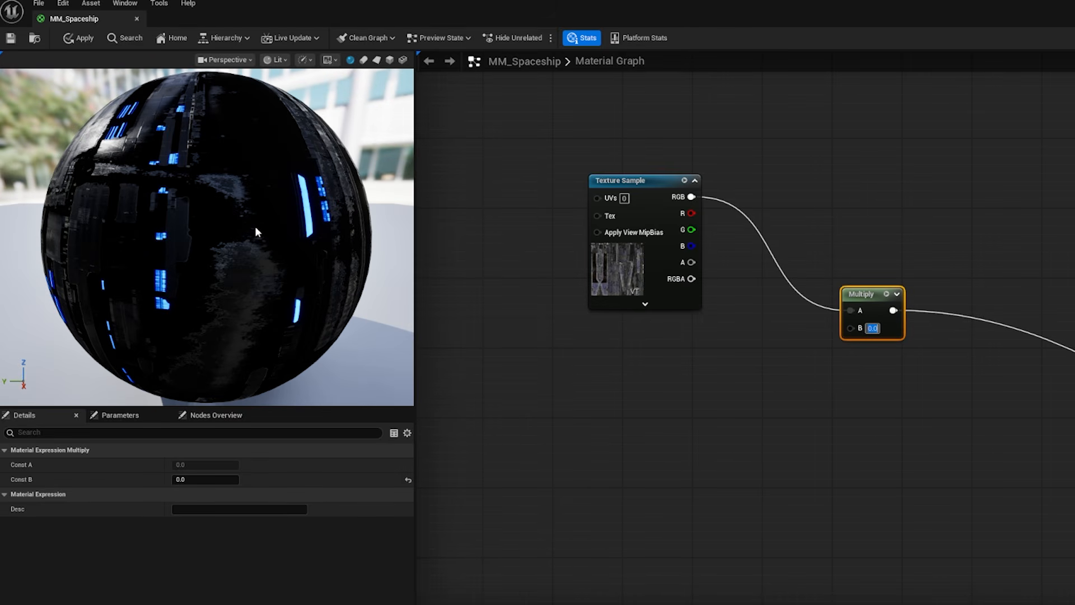
text(0.5)
key(Return)
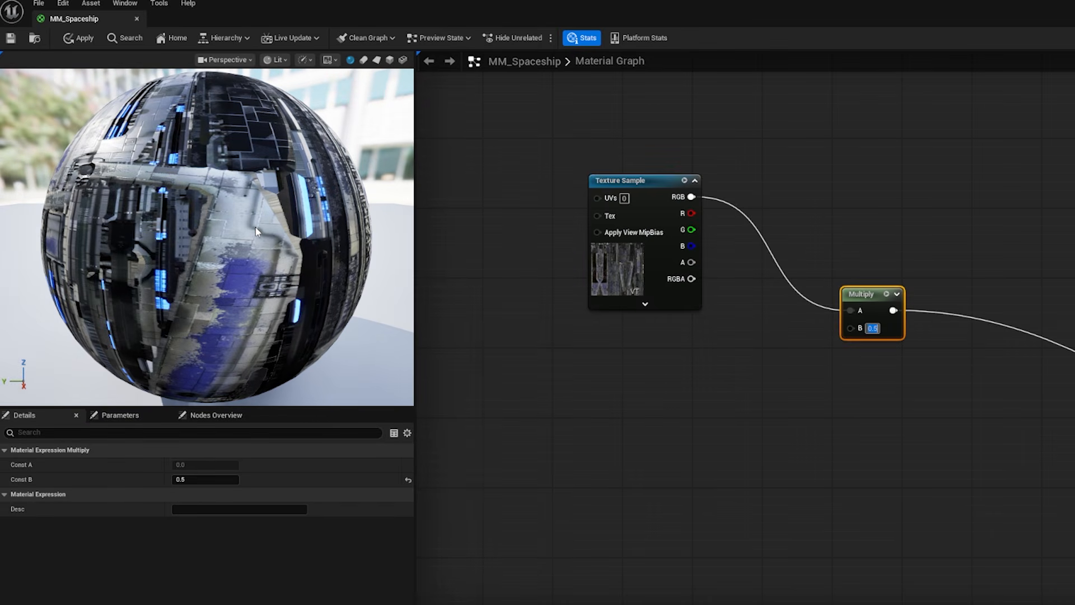
text(2)
key(Return)
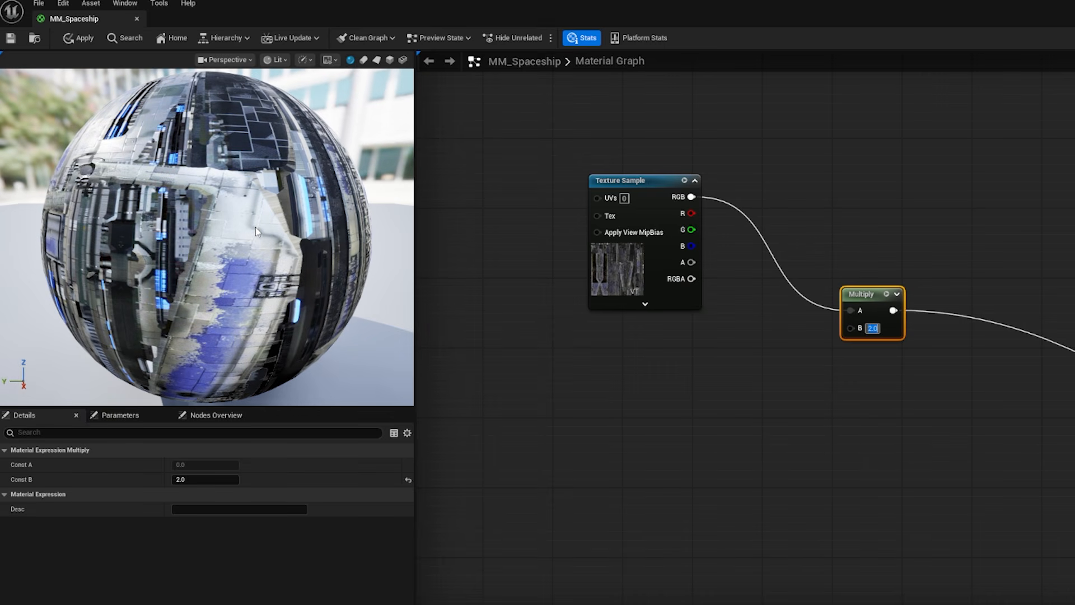
text(1)
key(Return)
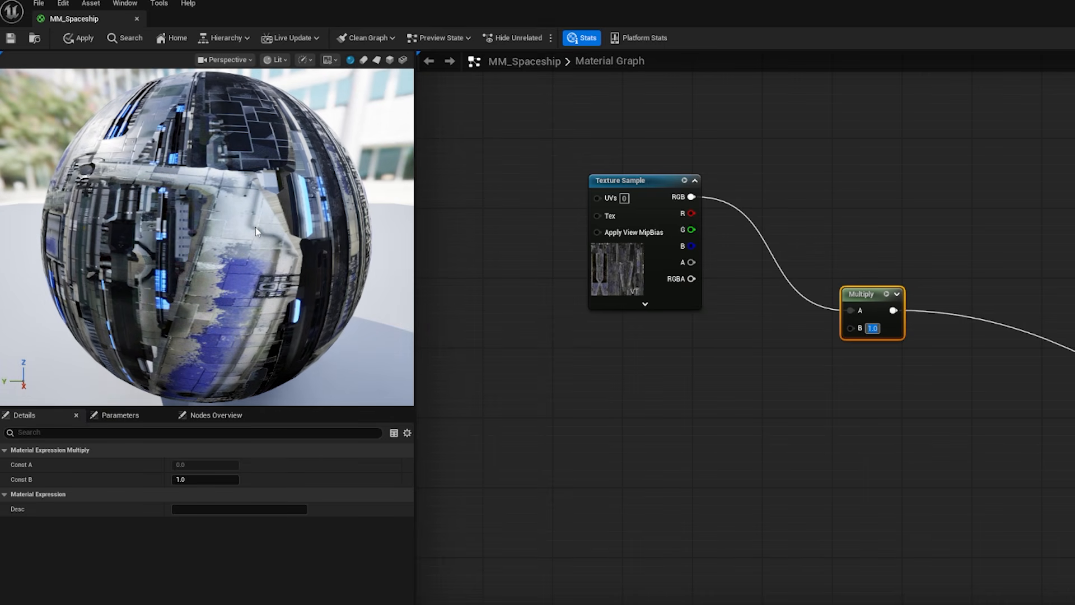
Step: Add a scalar parameter named Color Brightness with default value 1, connect it to the Multiply node's B input, and save the material
click(615, 371)
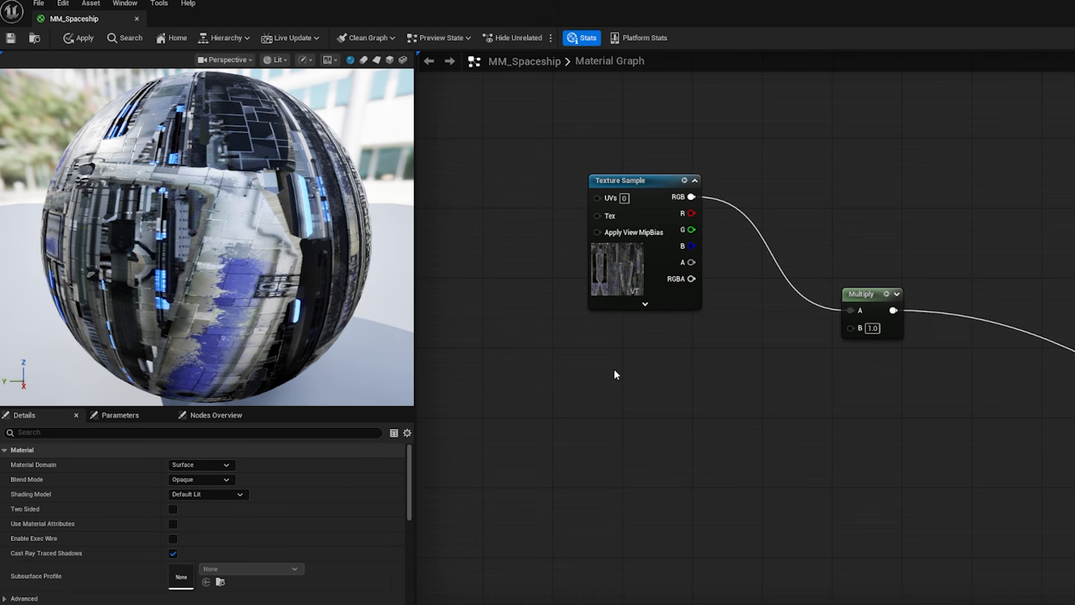
click(747, 359)
text(ssssssssssss)
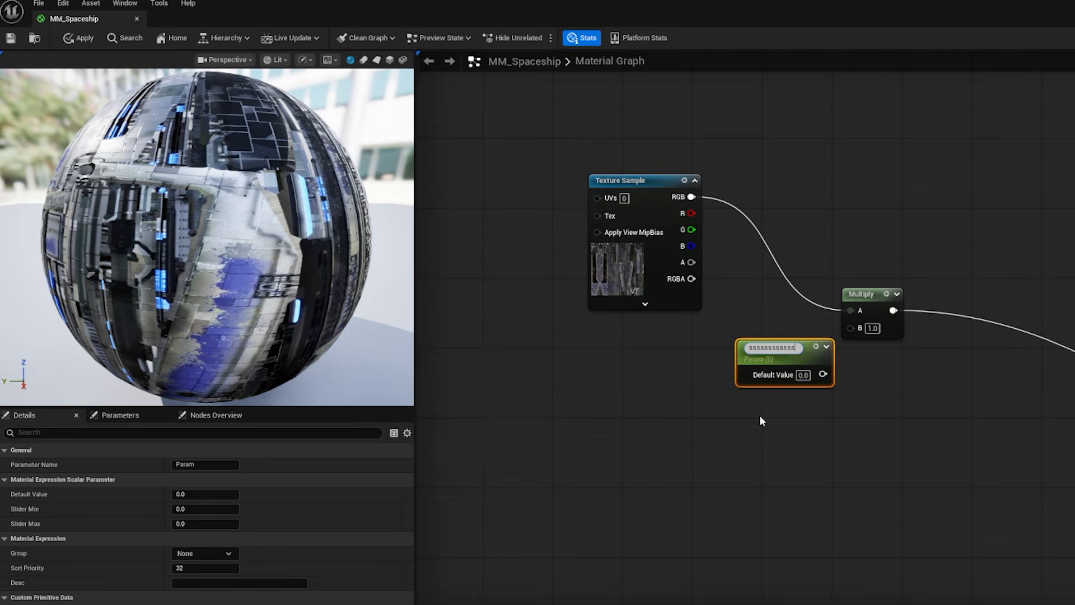
key(ctrl+a)
text(Color Brightness)
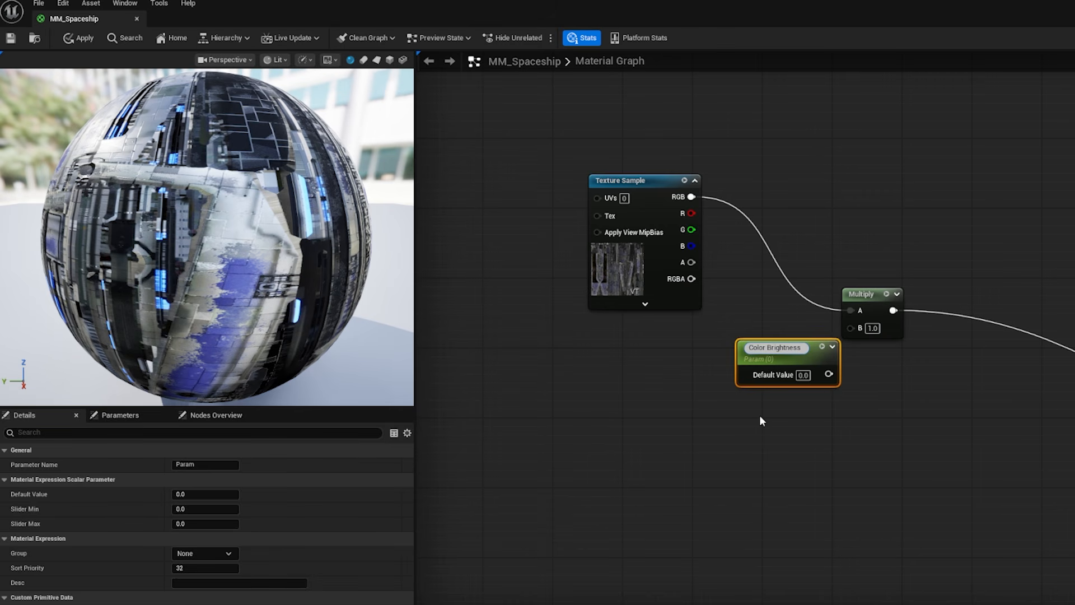
key(Return)
text(1)
key(Return)
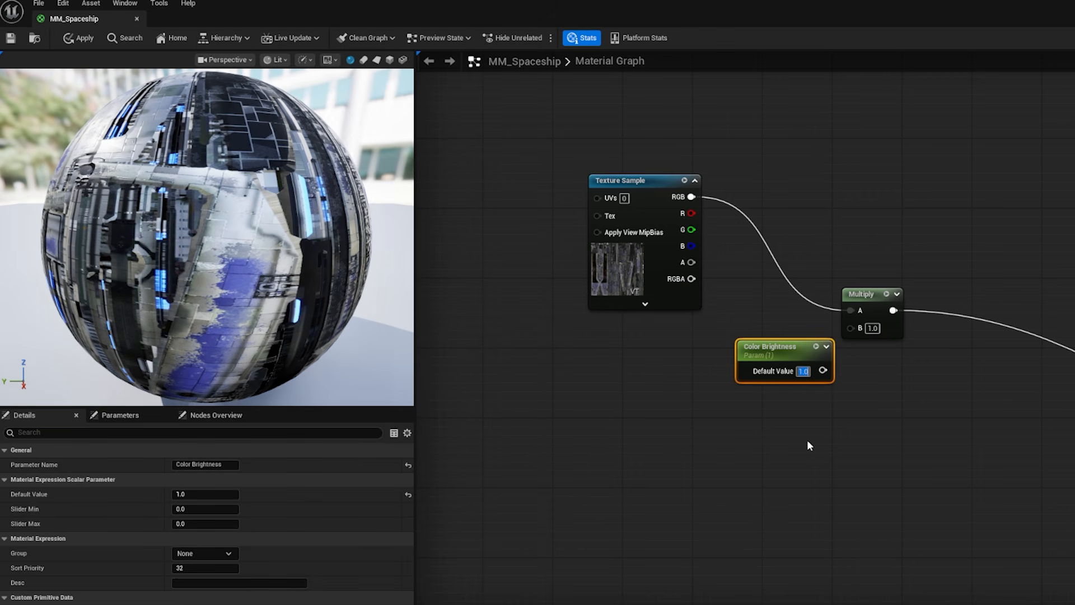
drag(823, 371, 852, 329)
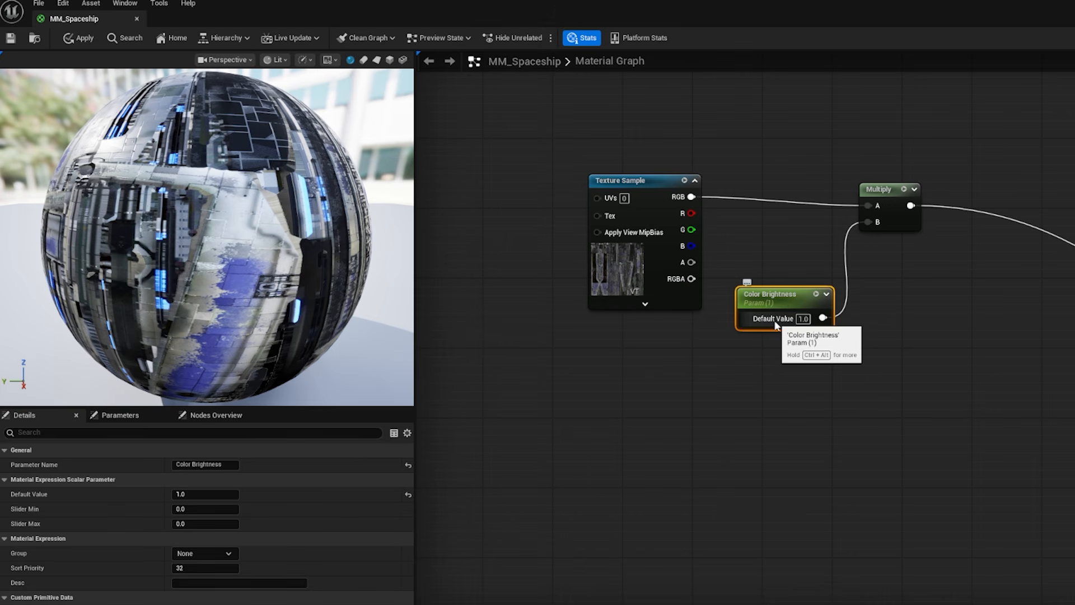
click(10, 38)
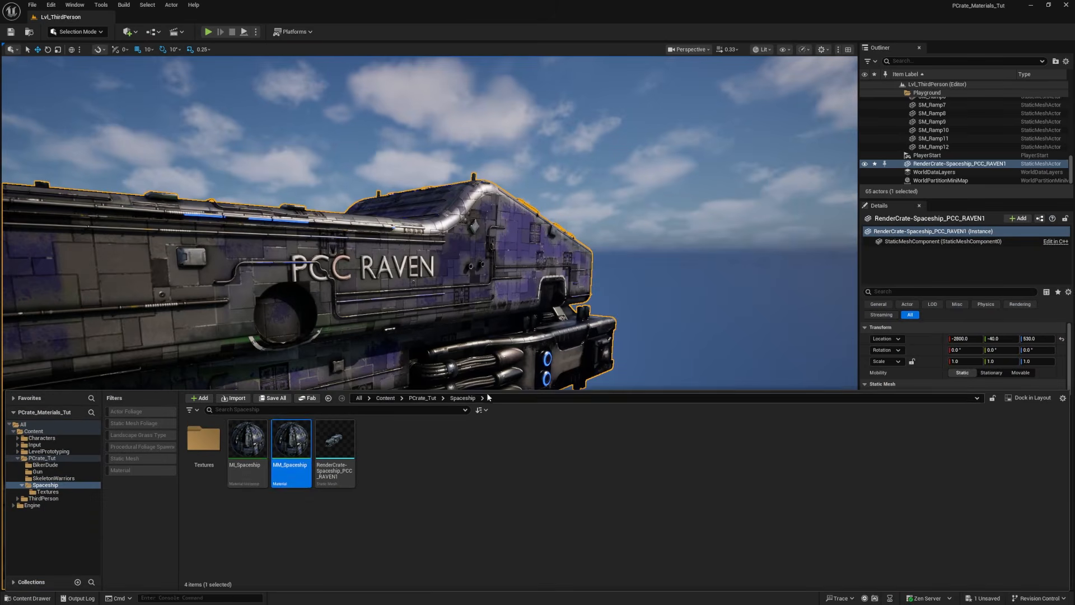
Step: Open MI_Spaceship, enable the Color Brightness override and try a darker value of about 0.73
double_click(250, 454)
drag(398, 157, 535, 80)
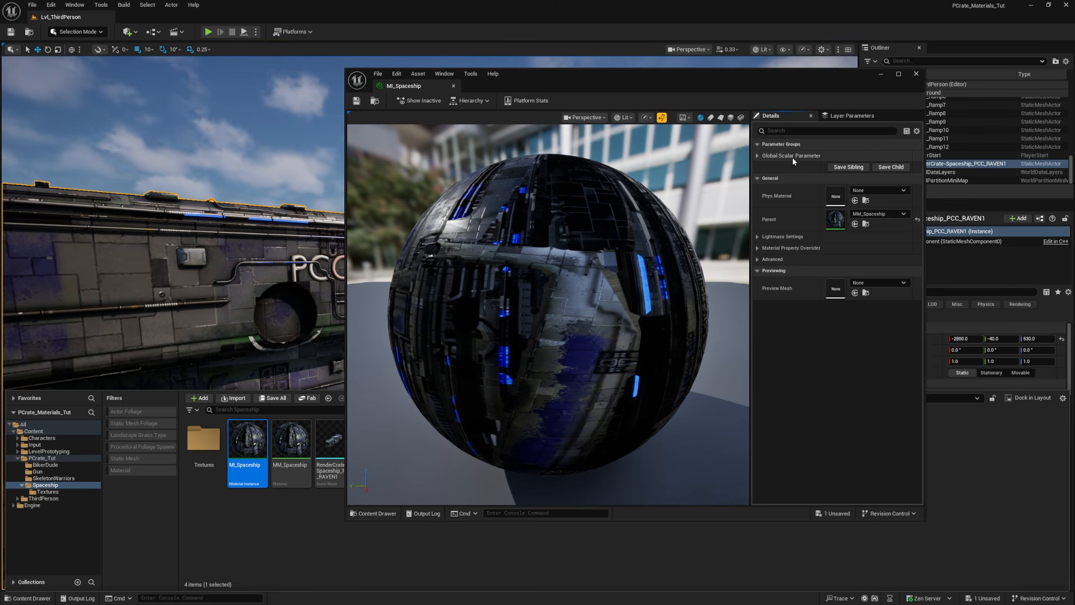
click(758, 156)
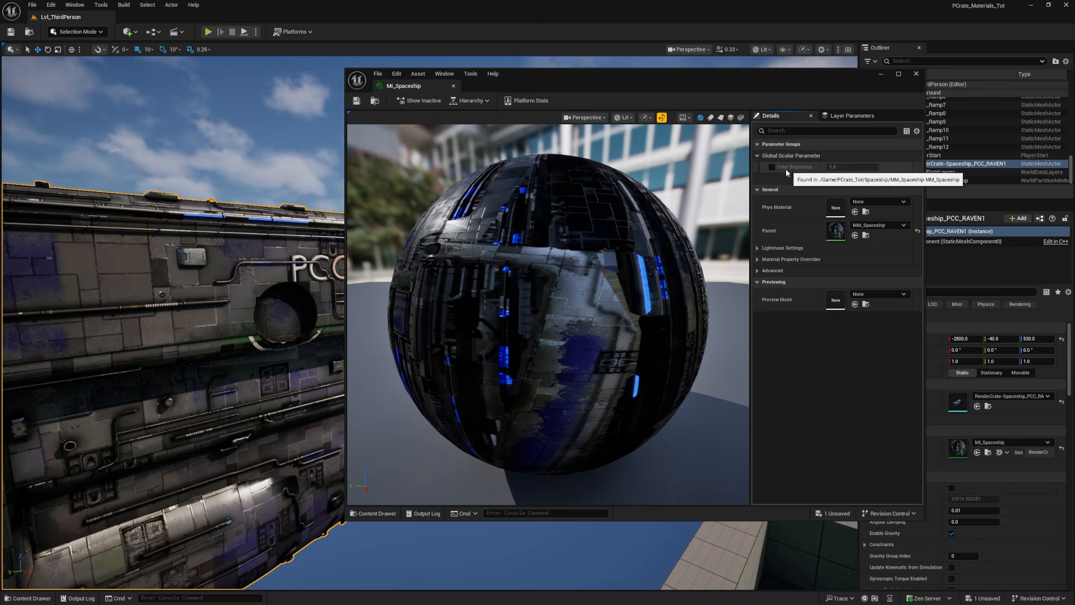
click(772, 167)
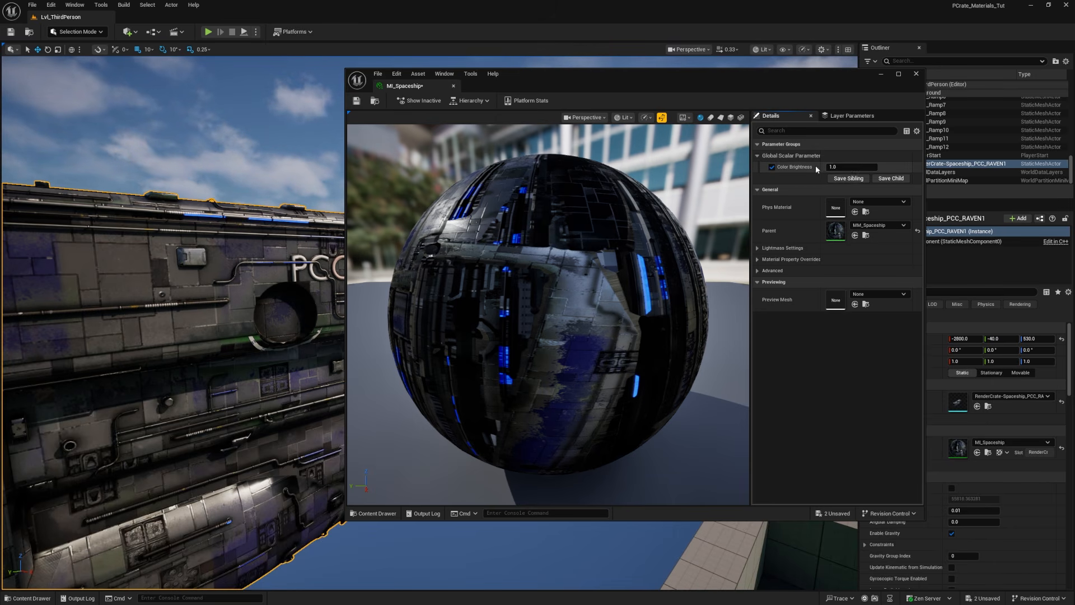
mouse_move(838, 167)
mouse_down()
mouse_move(891, 167)
mouse_move(837, 167)
mouse_up()
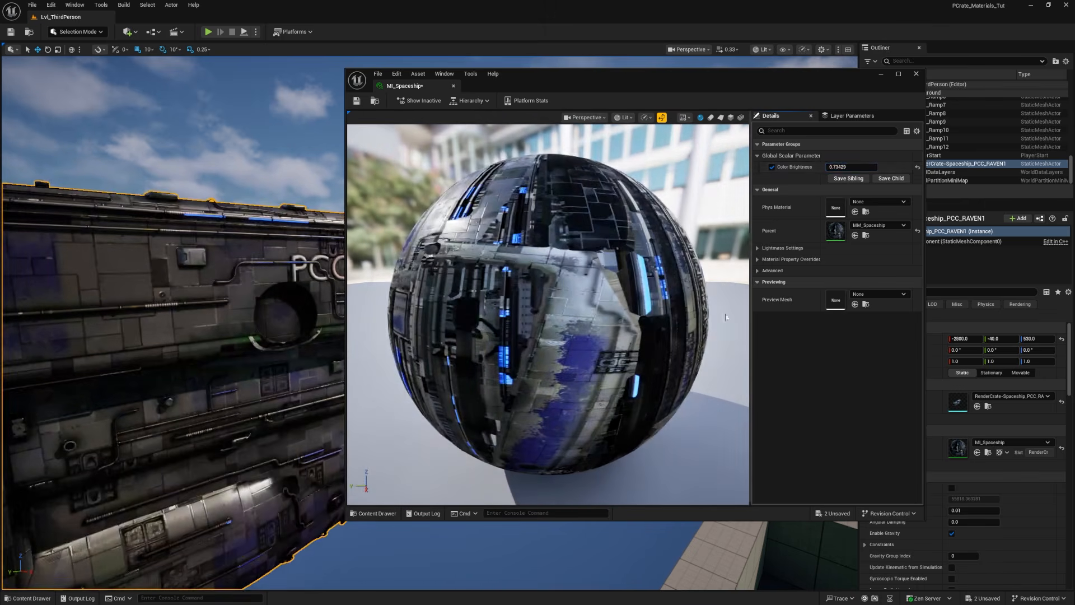
Step: Reset Color Brightness to its default, disable its override, and save and close the material instance
click(916, 167)
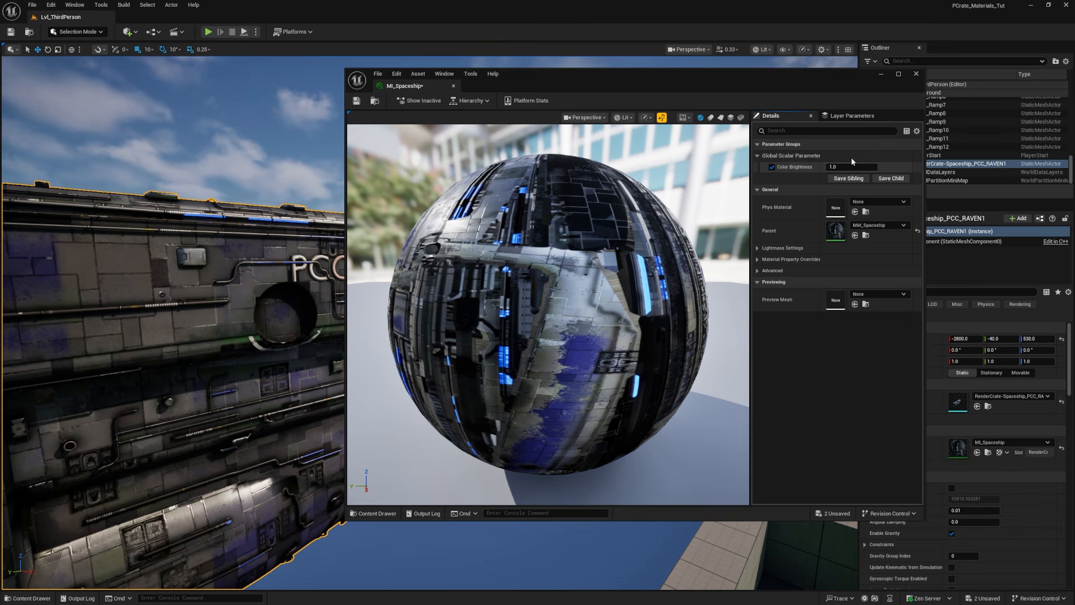
click(772, 167)
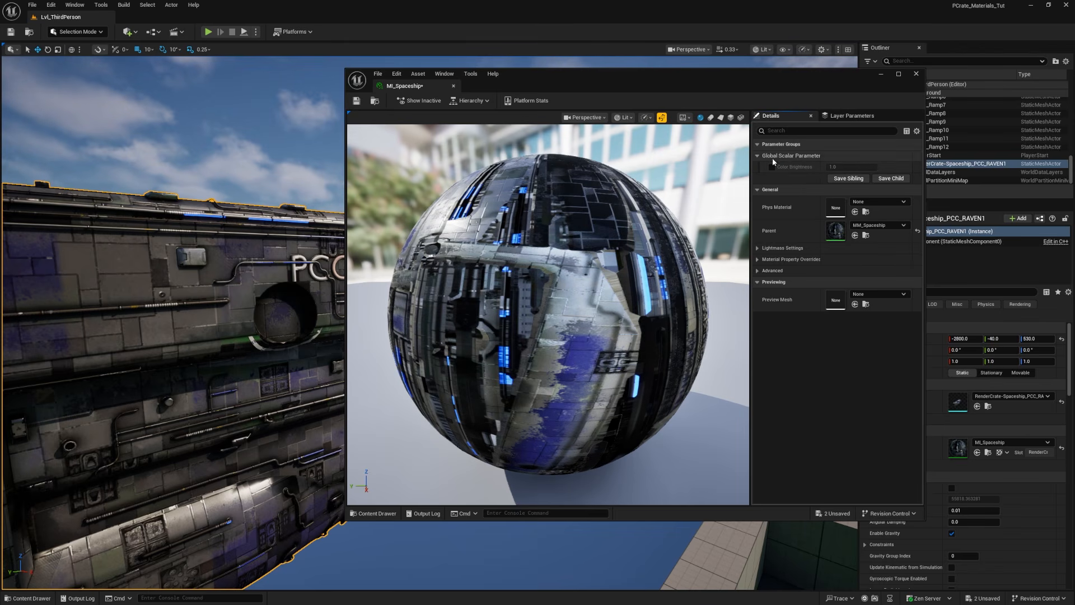
click(356, 100)
click(455, 85)
Step: Open the MM_Spaceship master material and maximize its editor window
key(ctrl+space)
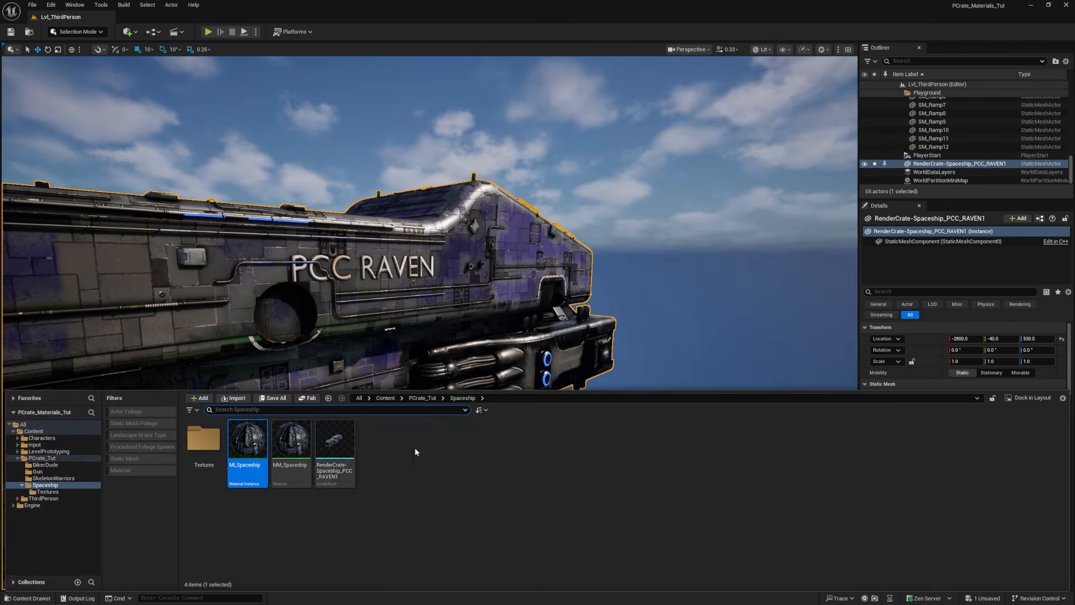
double_click(301, 438)
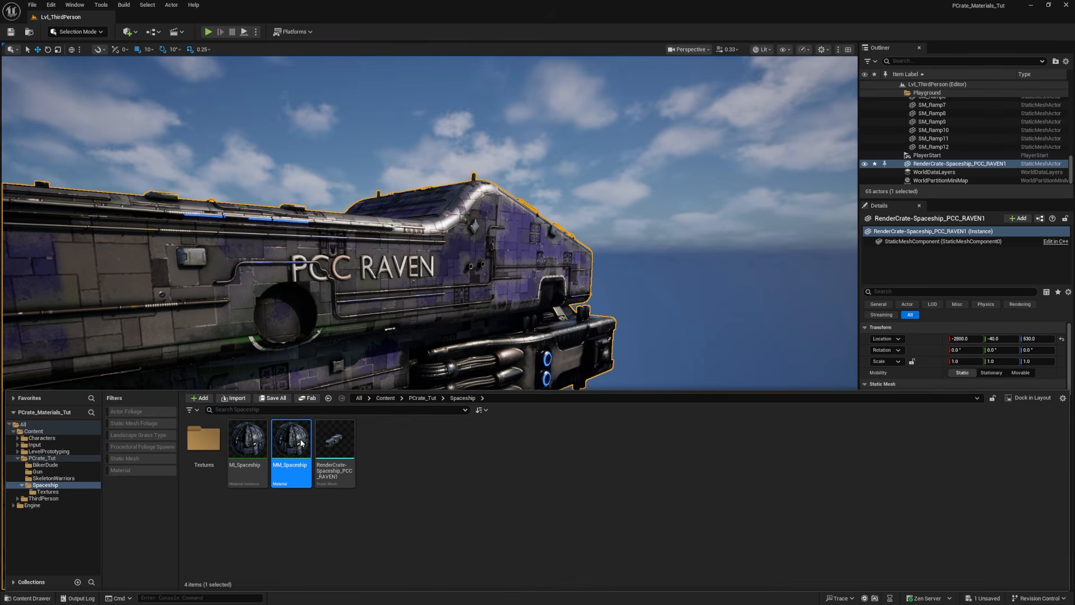
double_click(609, 75)
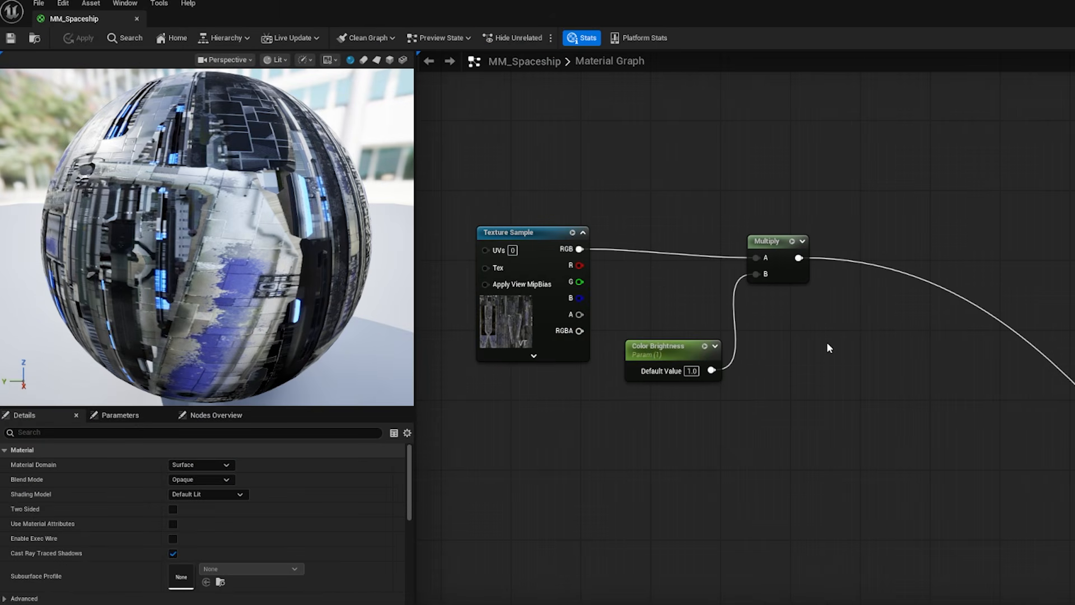
Step: Add a Power node and insert it after the Multiply node, feeding its Base input and passing its output on to the material
right_click(868, 318)
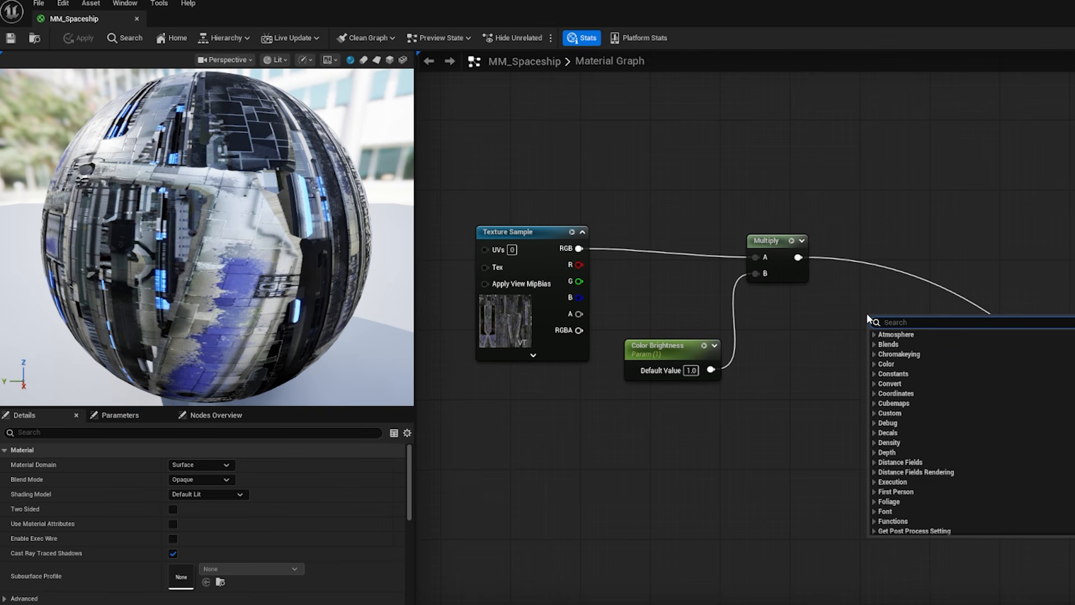
text(power)
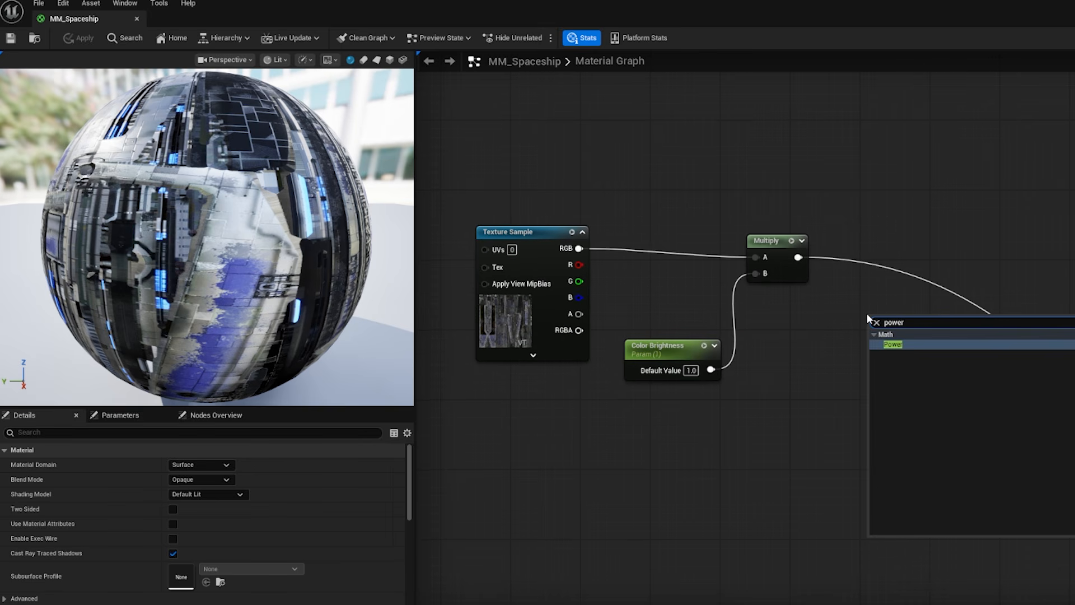
click(863, 291)
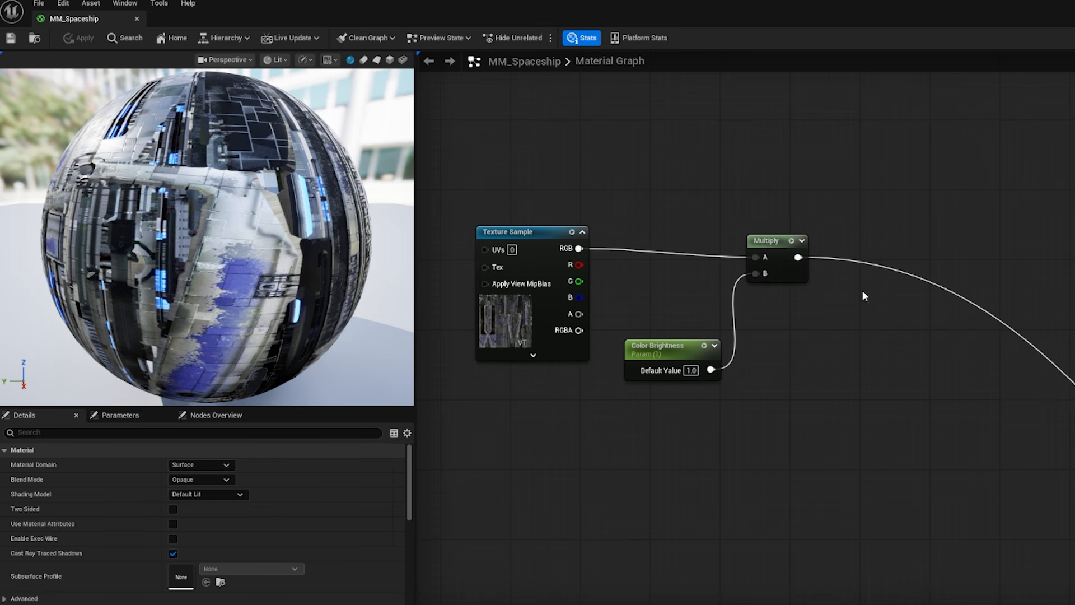
click(918, 316)
ctrl+drag(798, 258, 970, 336)
drag(798, 257, 919, 258)
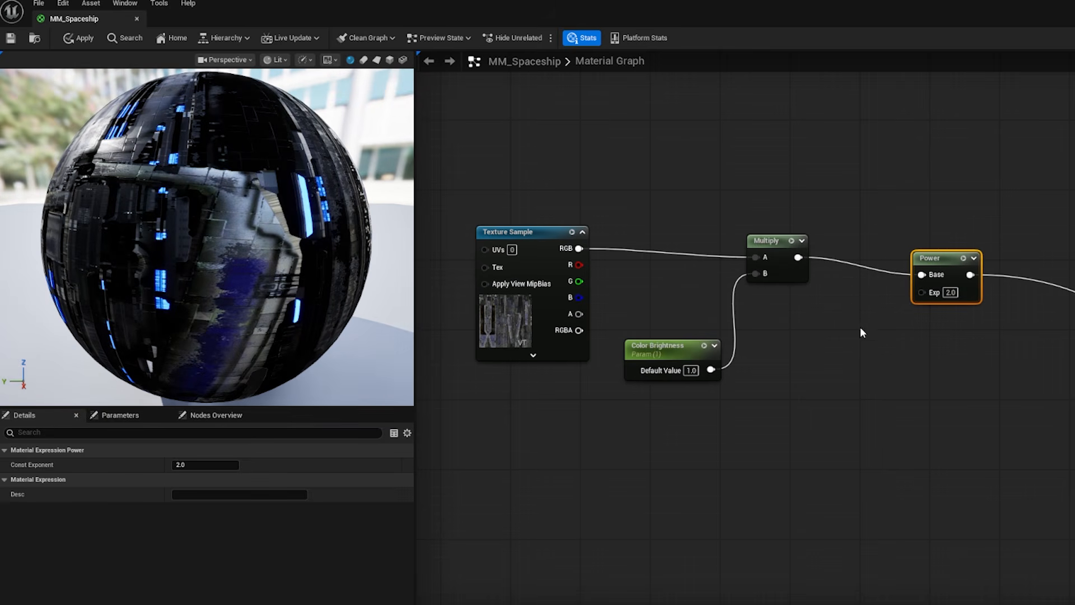
Step: Add a scalar parameter named Color Contrast with default value 1, connect it to the Power node's Exp input, and apply the material
click(860, 330)
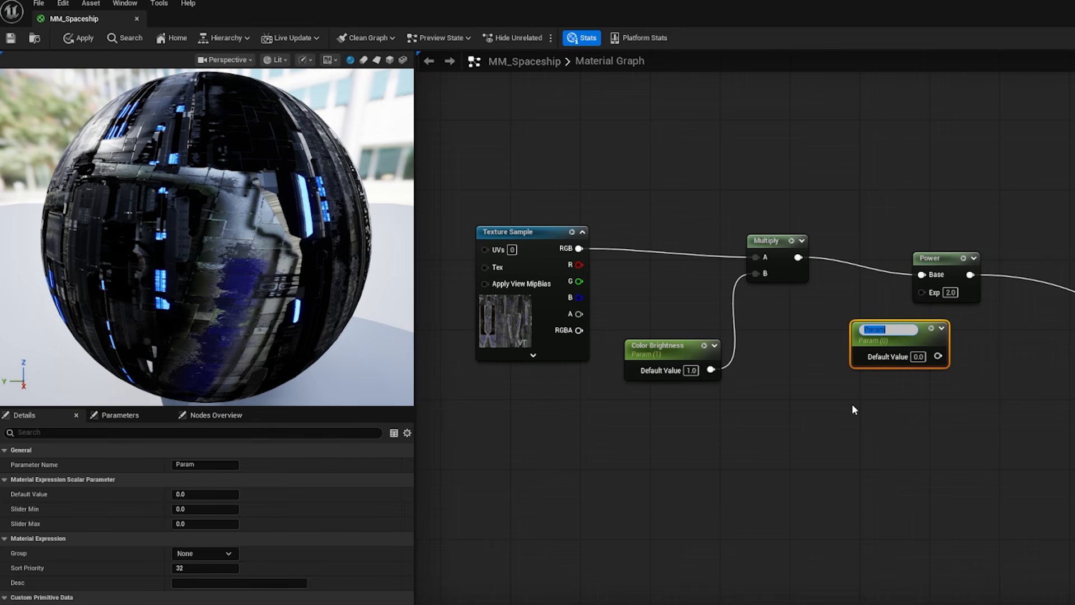
text(Color Contrast)
key(Tab)
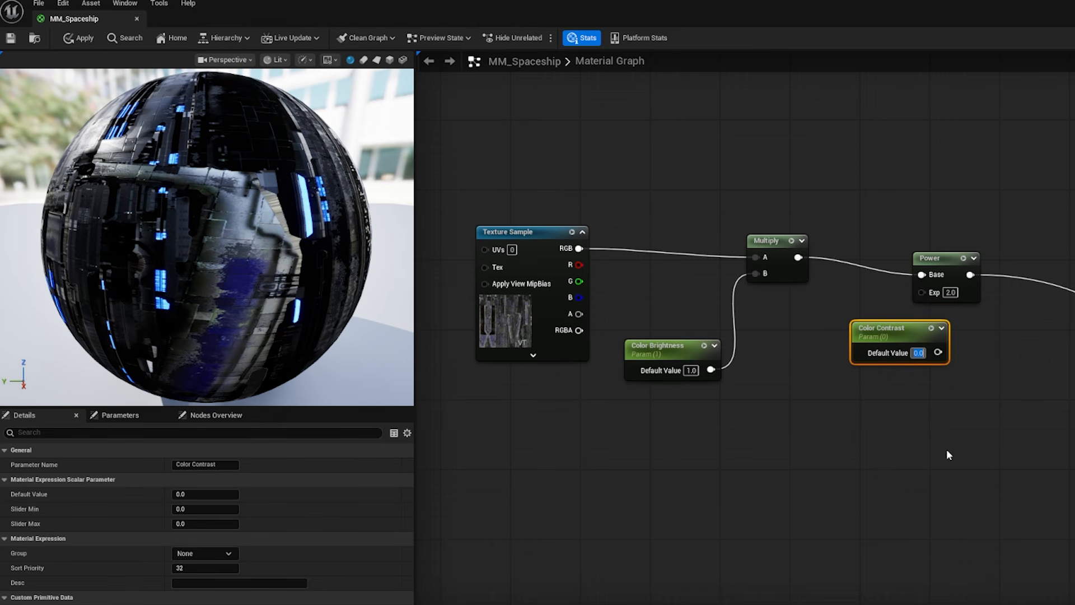
text(1)
key(Return)
drag(933, 356, 922, 291)
drag(812, 354, 830, 345)
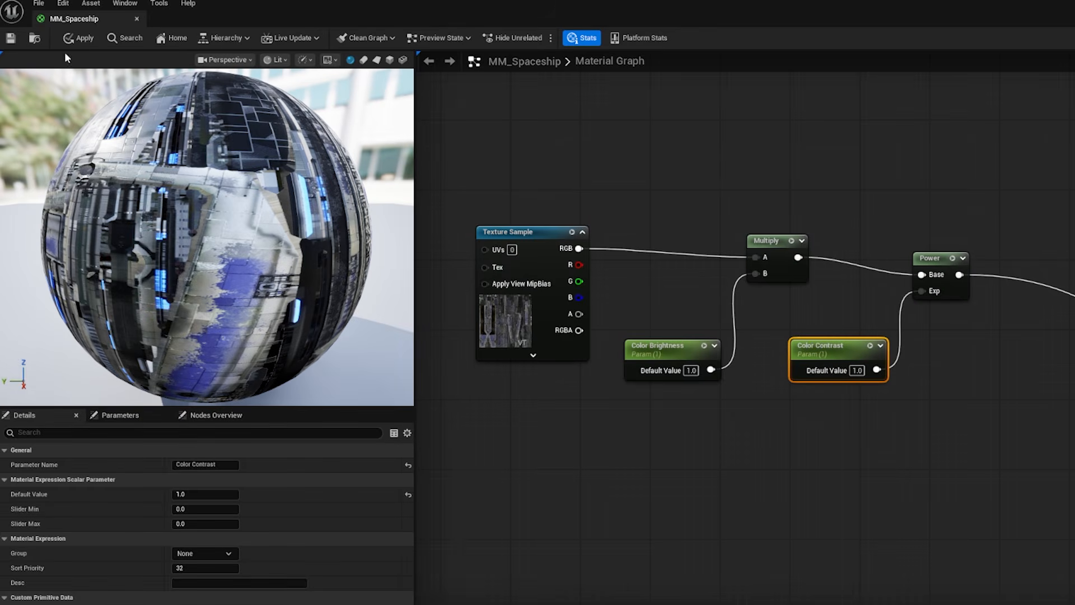
click(84, 41)
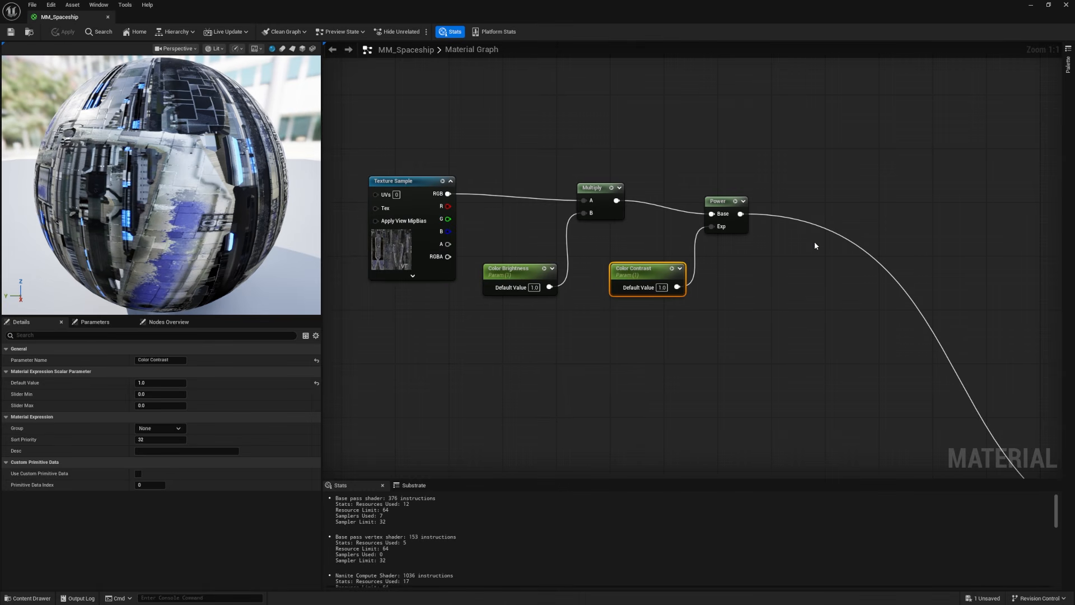
Step: Add a second Multiply node beyond the Power node and move the Power node's outgoing connection to the new node's output
click(827, 270)
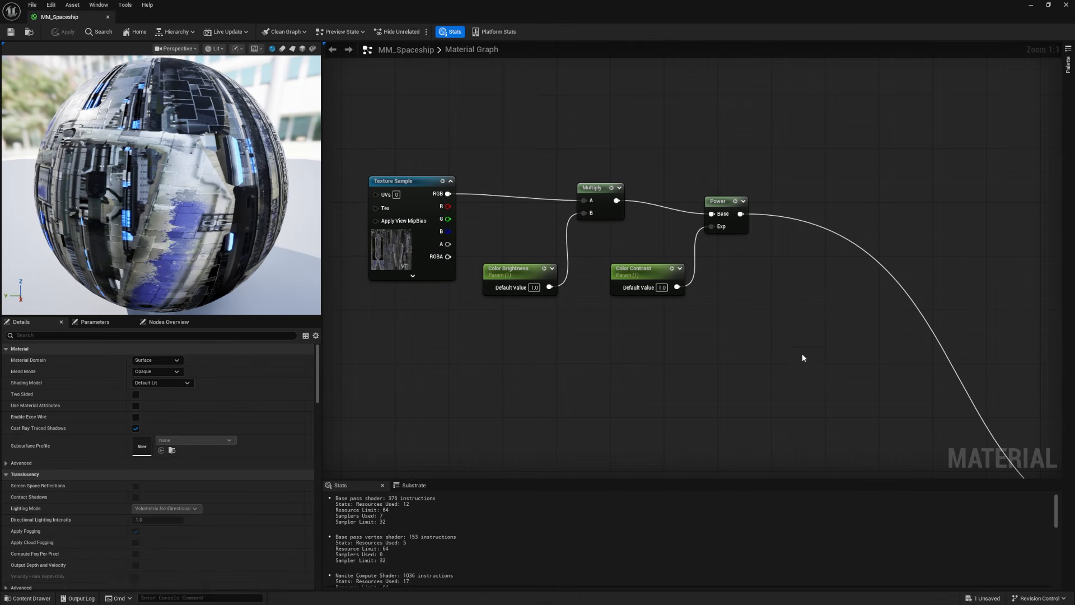
key(m)
click(808, 277)
drag(825, 281, 825, 262)
ctrl+drag(741, 213, 846, 275)
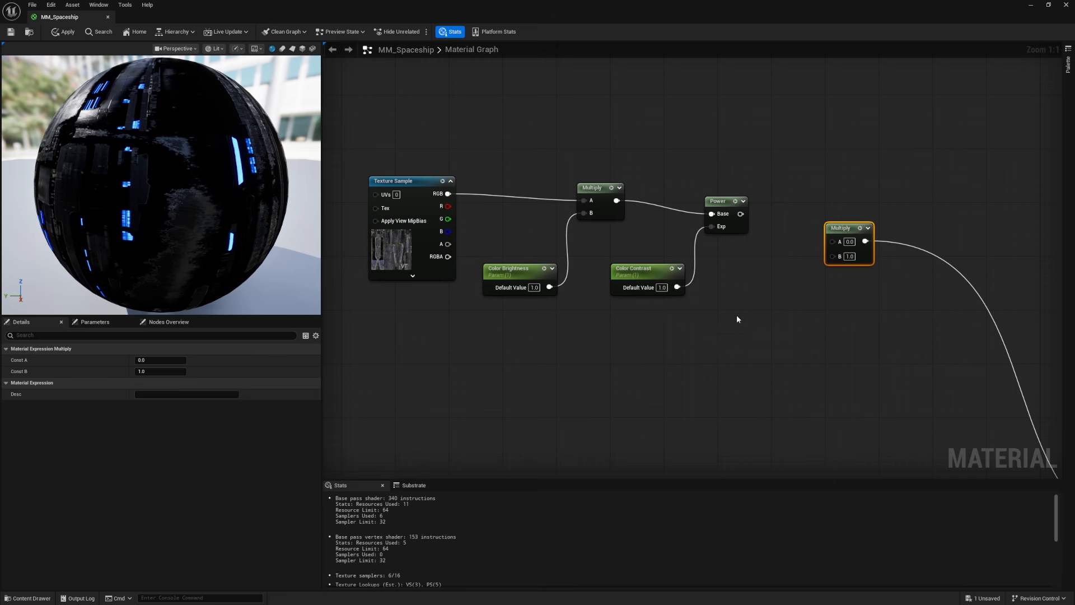
Step: Add a Constant3Vector to the new Multiply node's B input and connect the Power output to its A input
drag(653, 273, 653, 270)
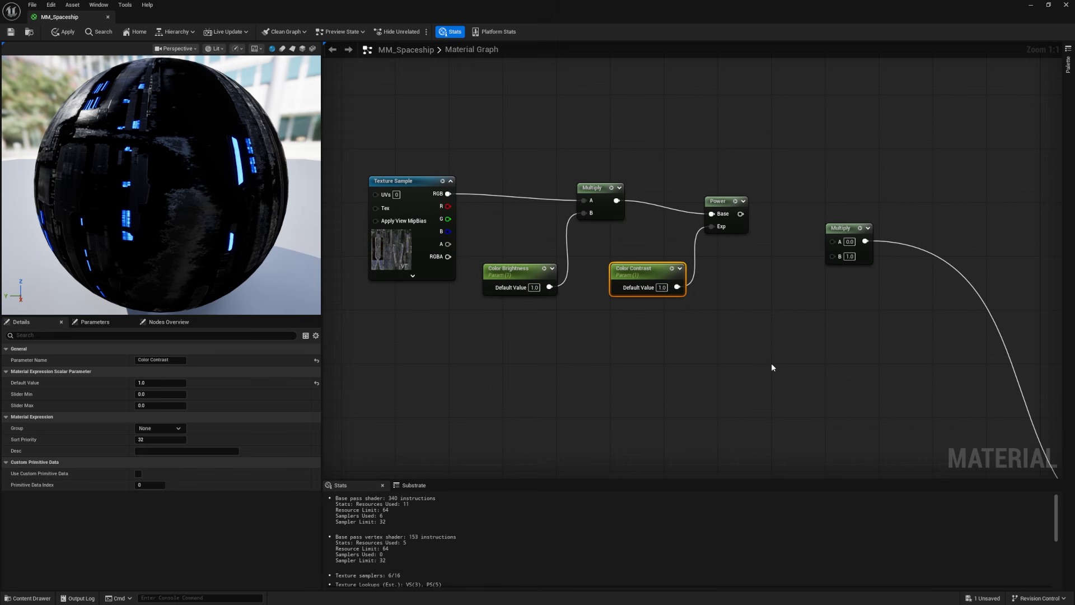
key(3)
click(757, 291)
drag(762, 293, 721, 295)
drag(800, 308, 832, 256)
drag(740, 214, 838, 241)
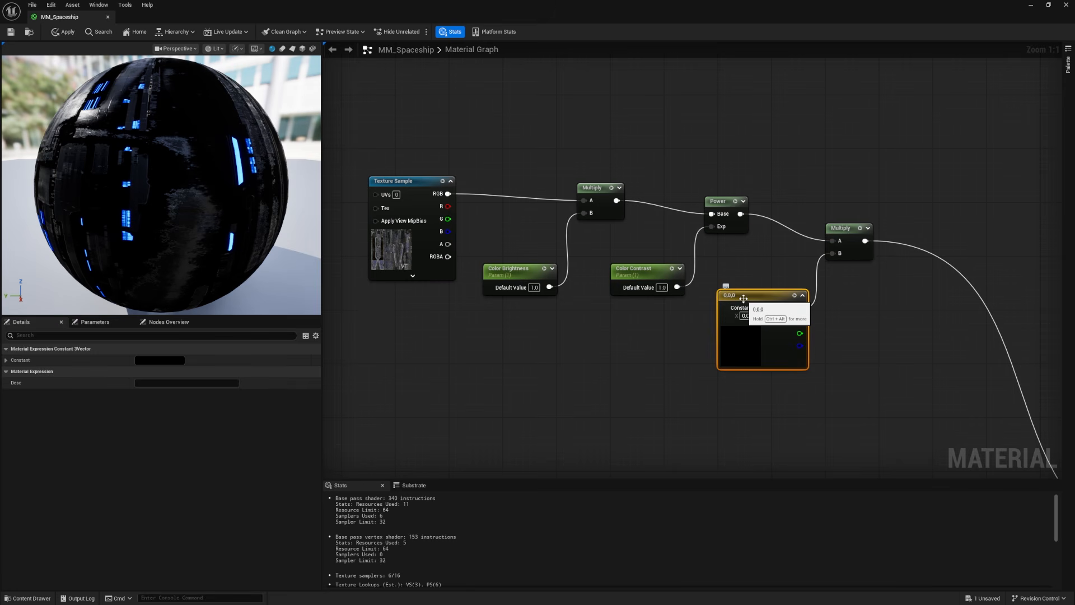
Step: Convert the three-component constant to a parameter named Color Tint
right_click(744, 298)
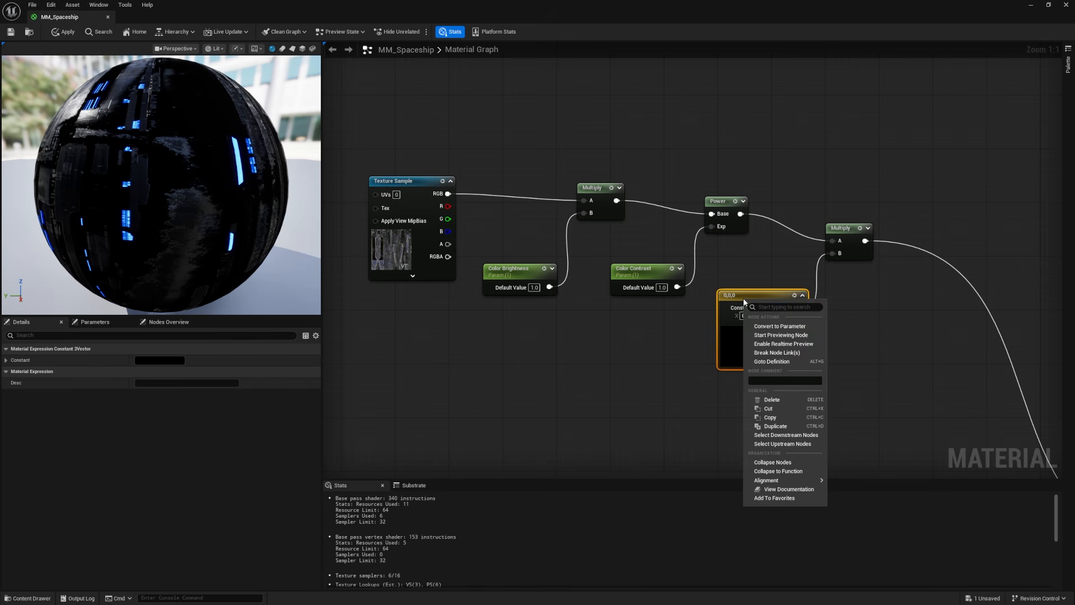
click(773, 326)
text(Color Tint)
key(Return)
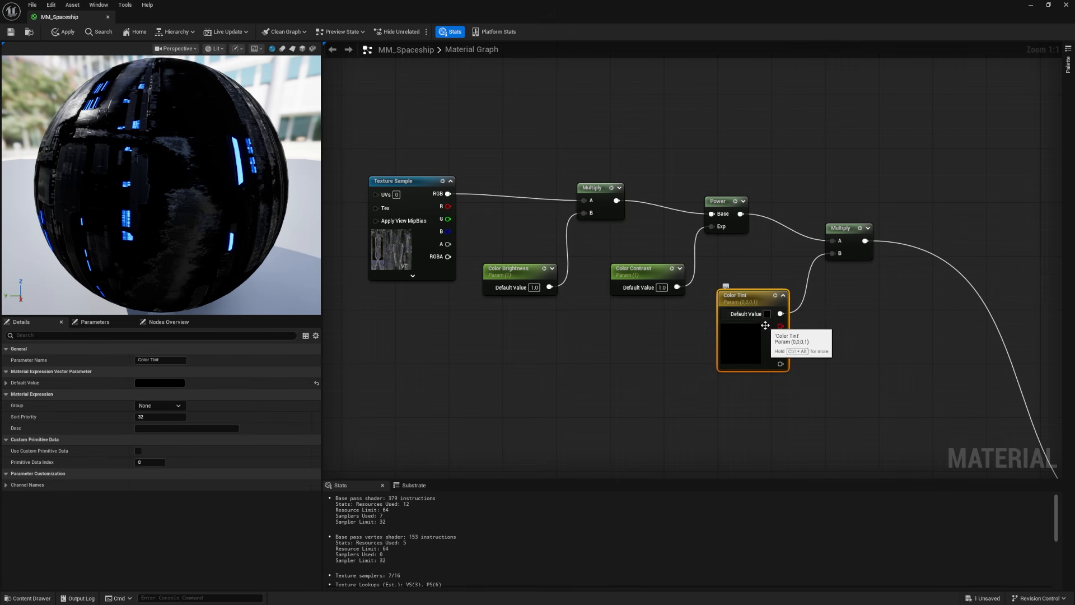
Step: Set Color Tint's default value to white and apply the material
click(767, 314)
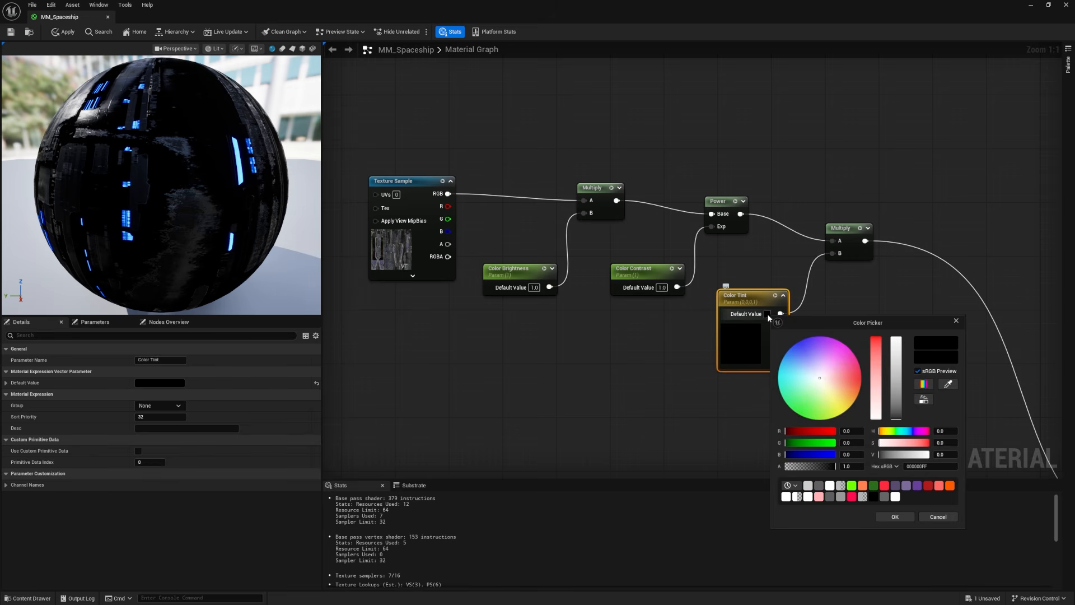
drag(896, 397, 897, 335)
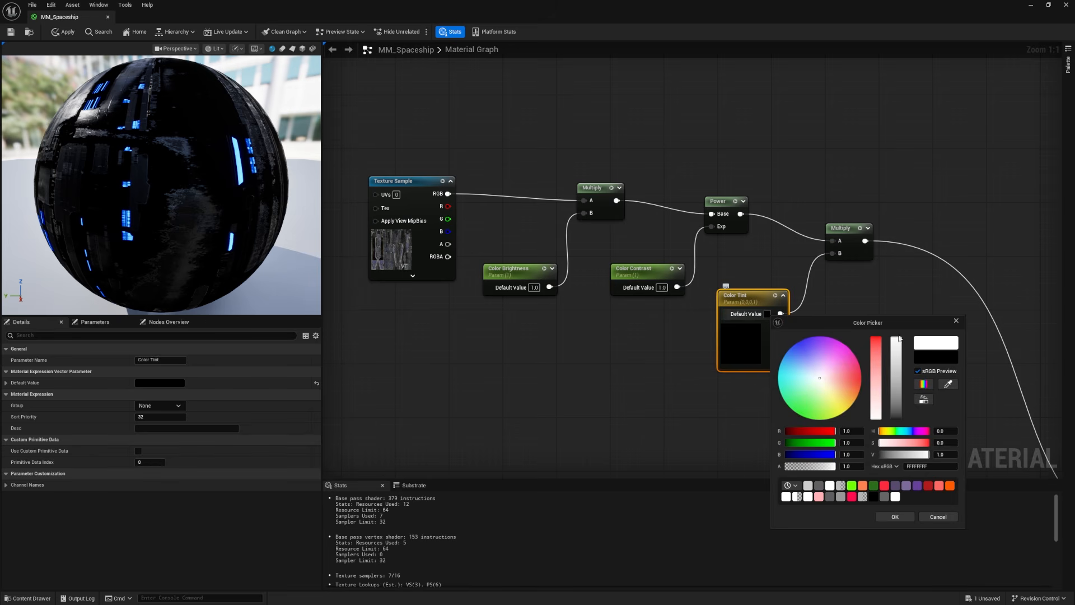
click(900, 517)
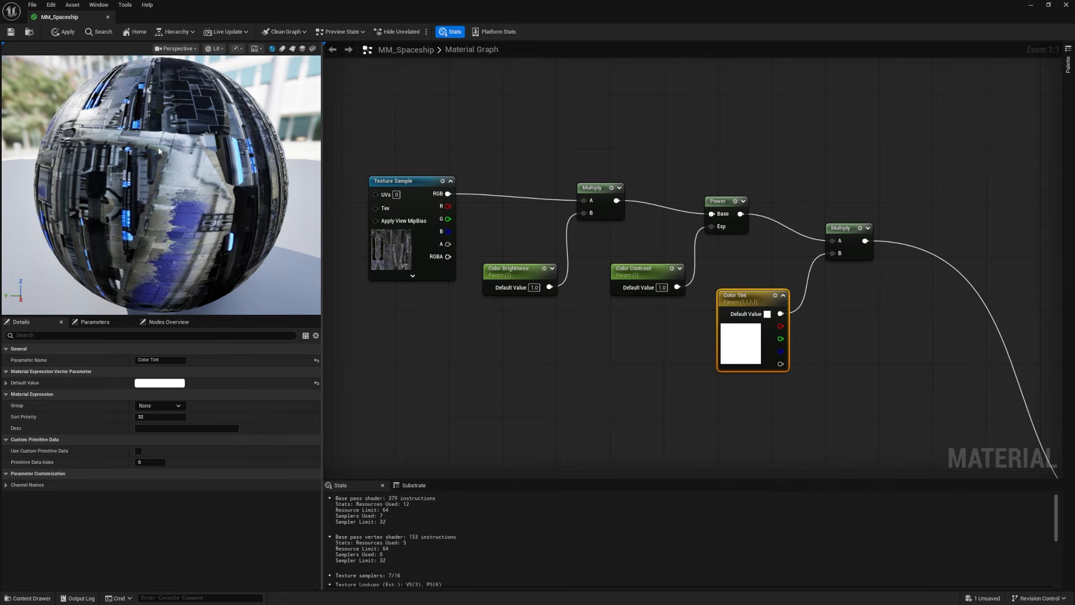
click(63, 31)
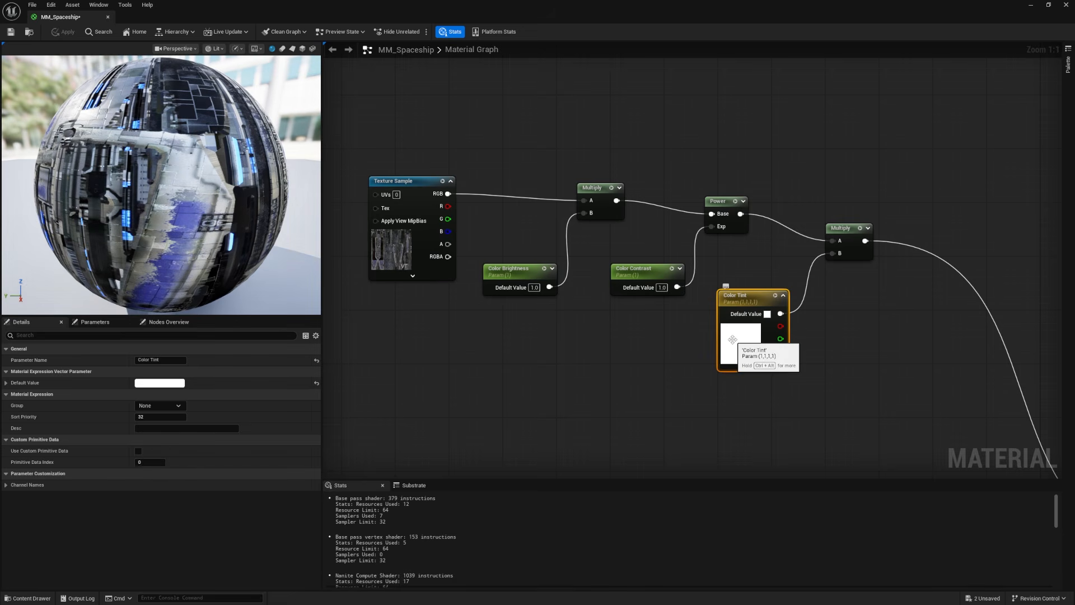
Step: Try a green default color for the Color Tint parameter and cancel the color change
double_click(732, 340)
click(797, 398)
click(802, 394)
mouse_move(802, 394)
mouse_down()
mouse_move(765, 374)
mouse_move(763, 432)
mouse_up()
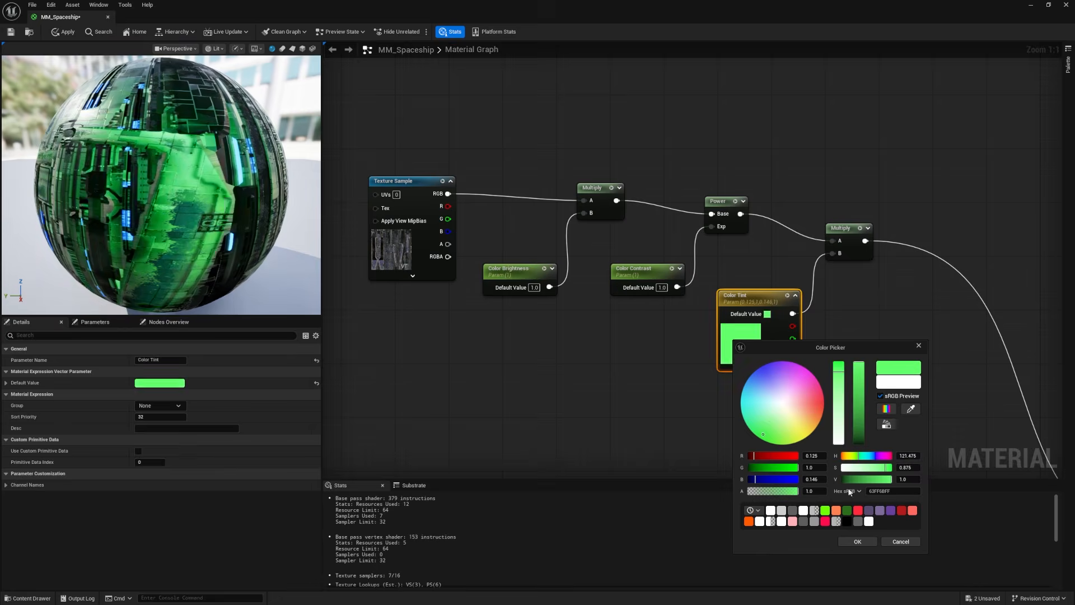
key(Escape)
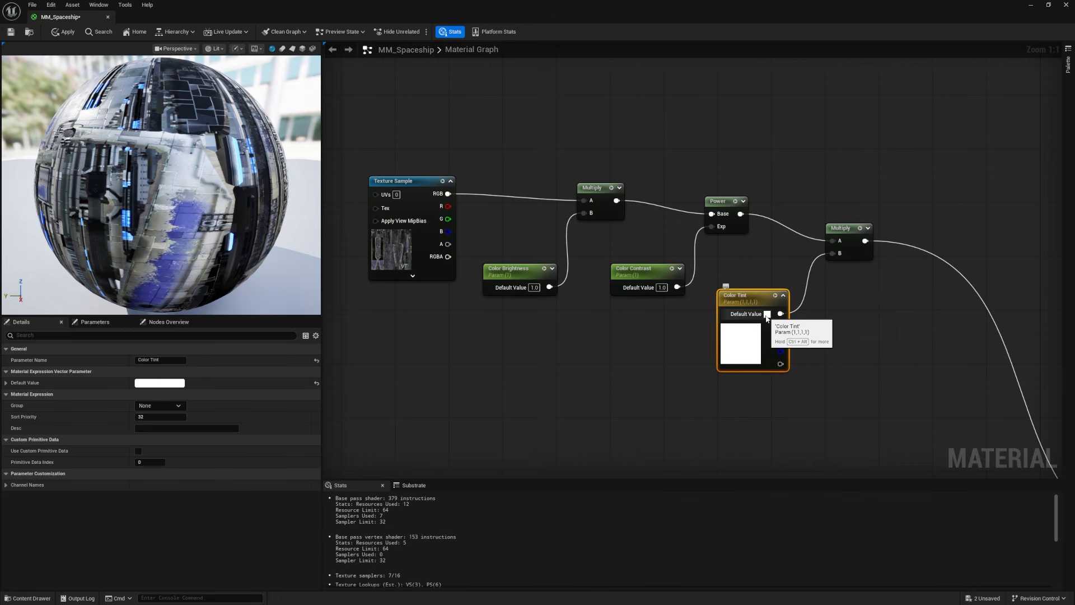
Step: Add a Desaturation node and insert it between the Color Tint Multiply node and the material output
right_drag(878, 330, 813, 311)
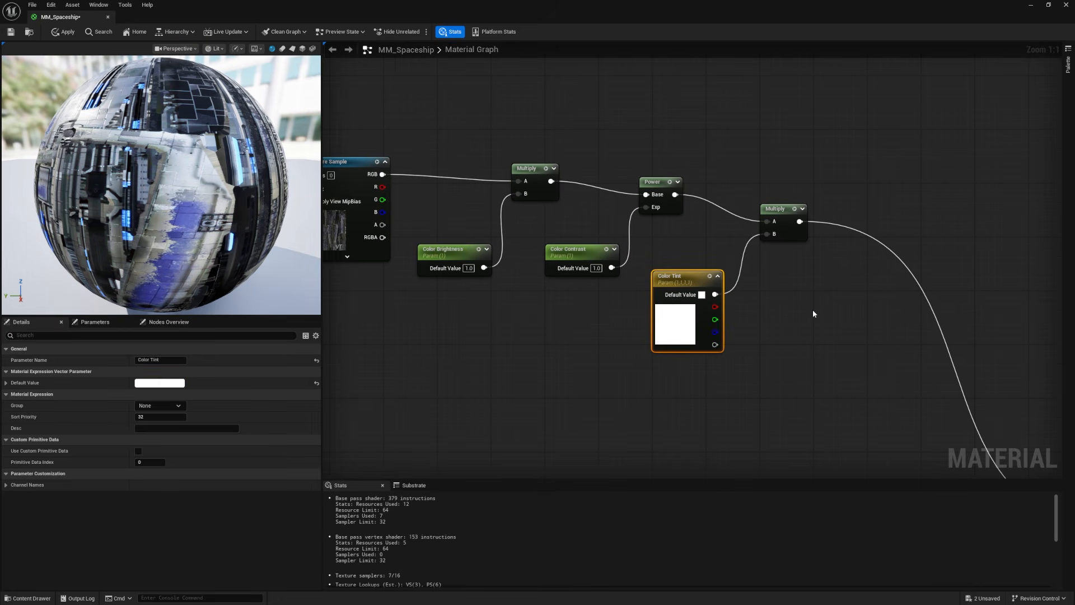
right_click(844, 279)
text(satura)
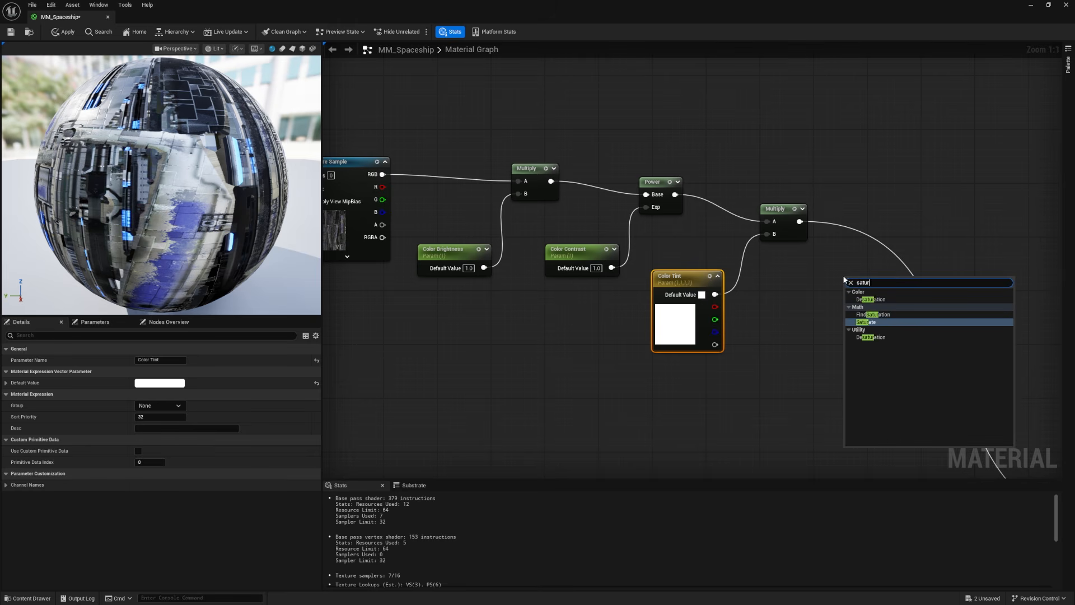
click(862, 299)
right_drag(818, 239, 775, 237)
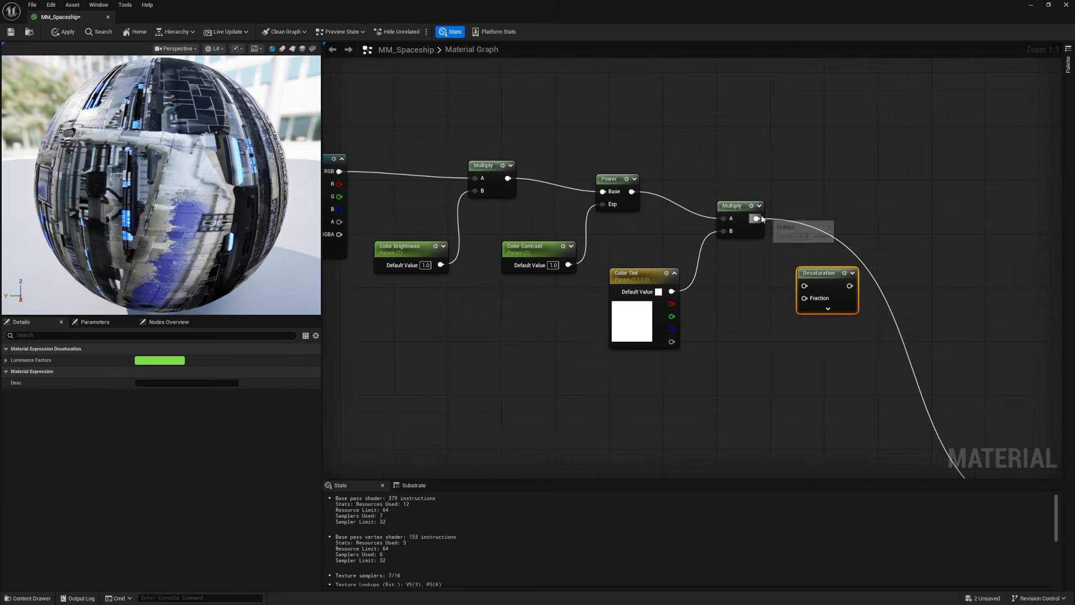
ctrl+drag(757, 218, 851, 286)
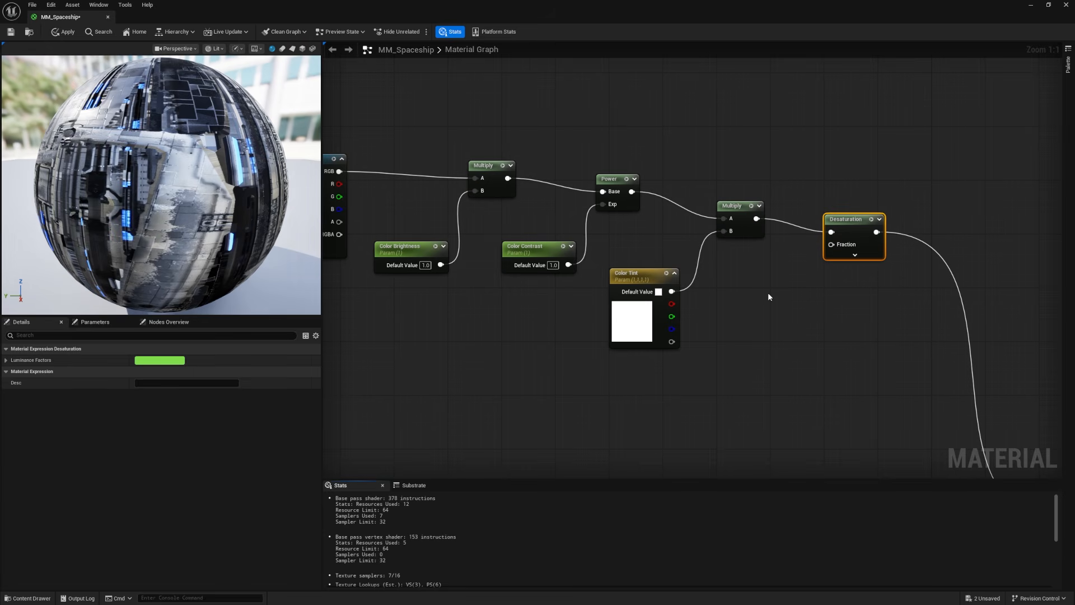
Step: Add a scalar parameter named Color Saturation with a default value of 1
click(768, 292)
text(Color Saturation)
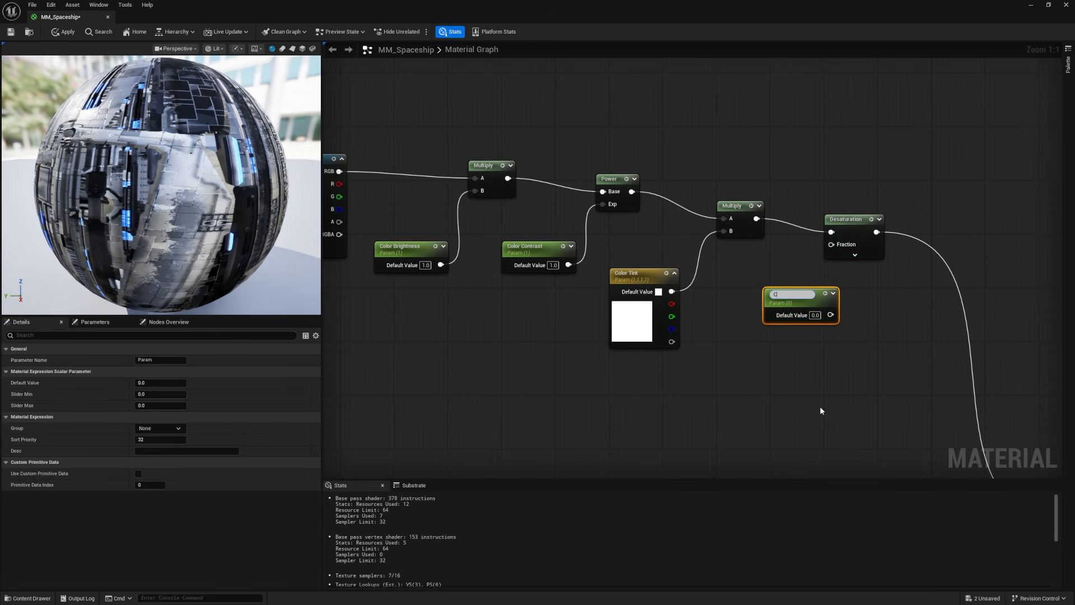
key(Return)
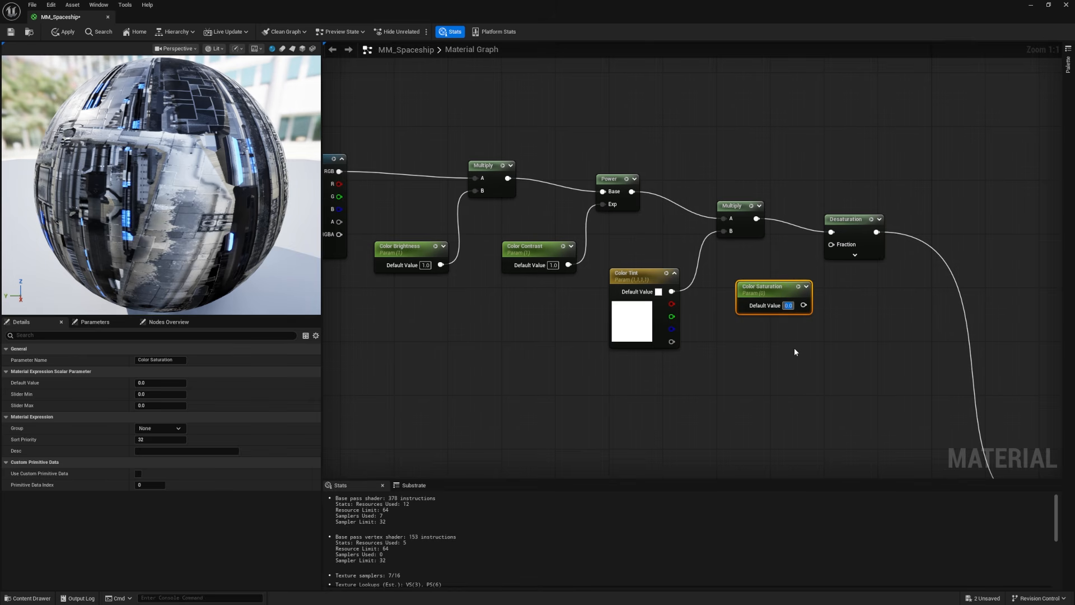
text(1)
click(795, 352)
Step: Make room below the Desaturation node and connect Color Saturation through a new One Minus (1-x) node to its Fraction input
drag(842, 223, 848, 216)
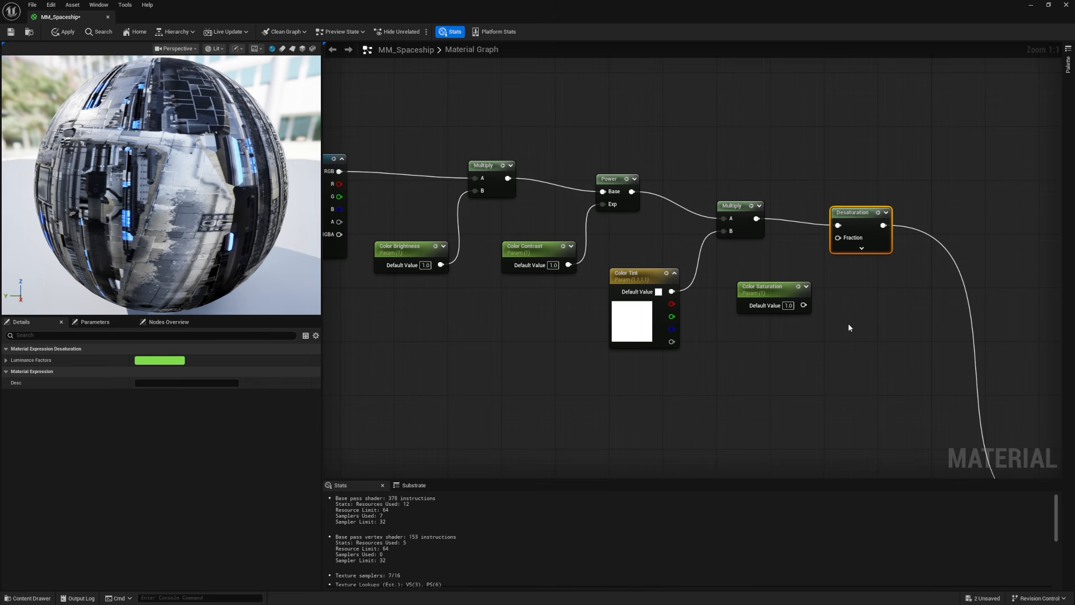
drag(771, 291, 756, 298)
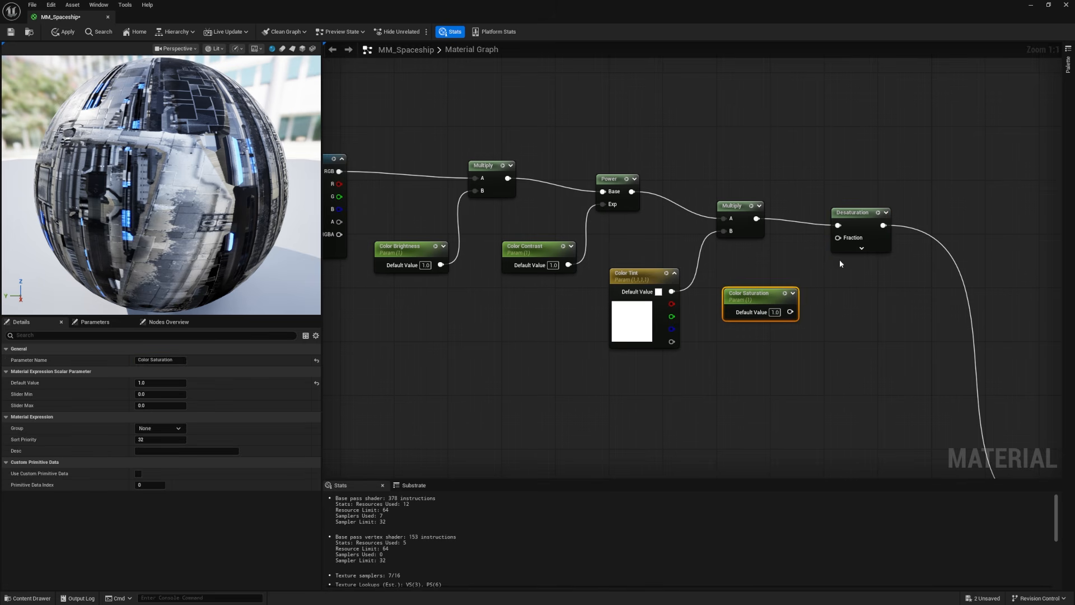
drag(844, 242, 844, 248)
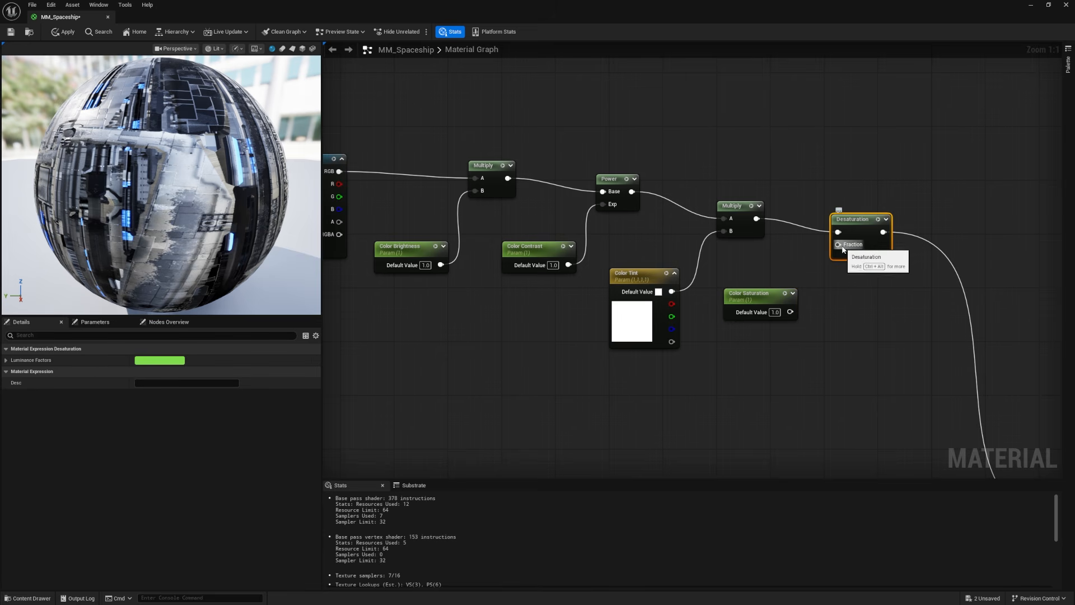
click(835, 320)
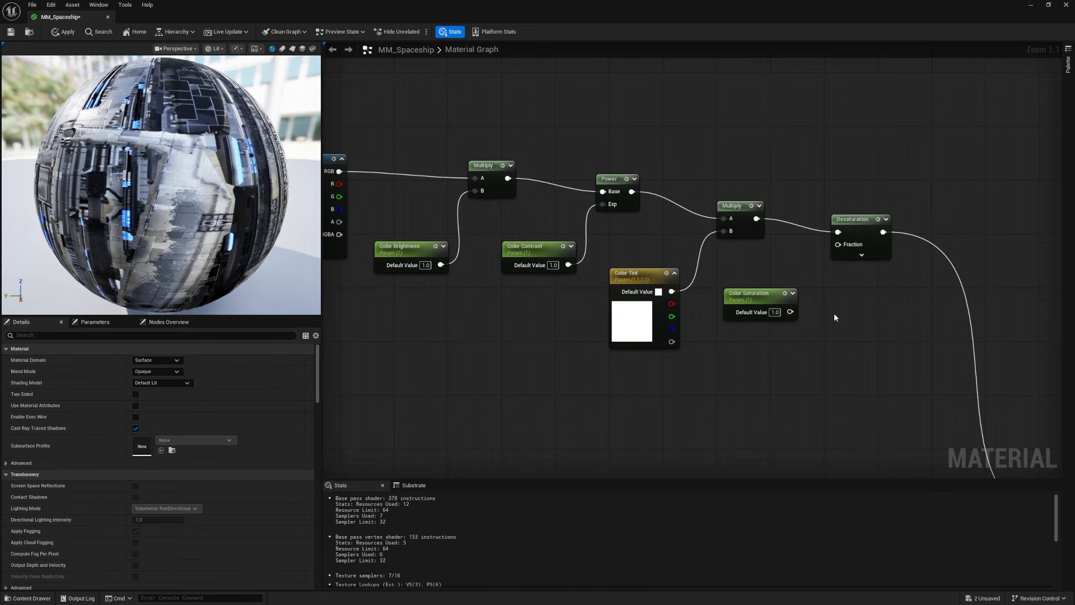
click(843, 305)
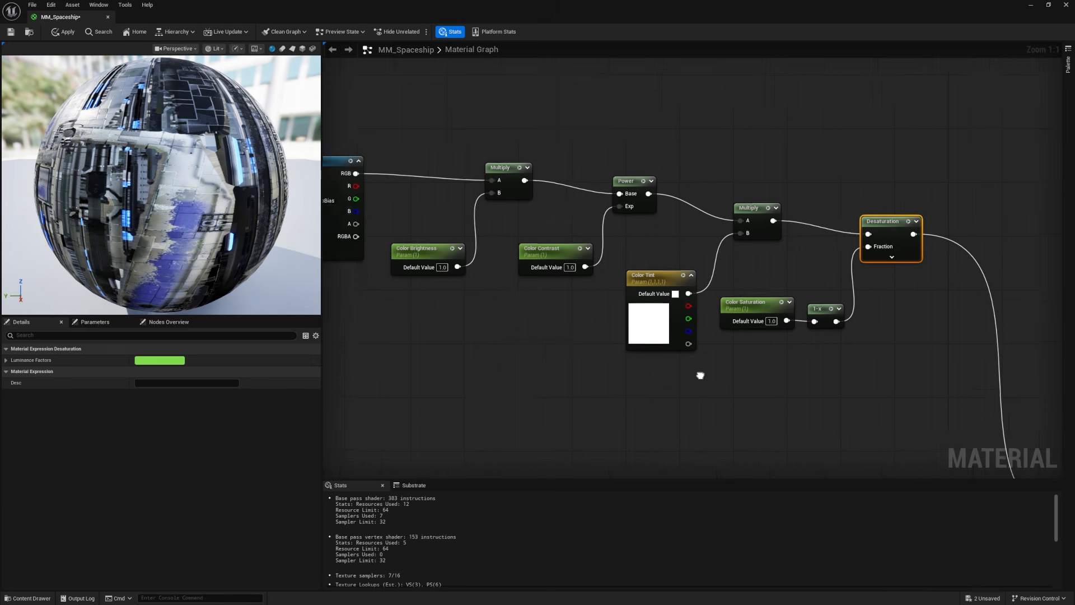
right_drag(699, 372, 758, 379)
Step: Straighten the connections from Texture Sample through Desaturation, and line up the parameter nodes and One Minus node in a row below
drag(396, 105, 968, 228)
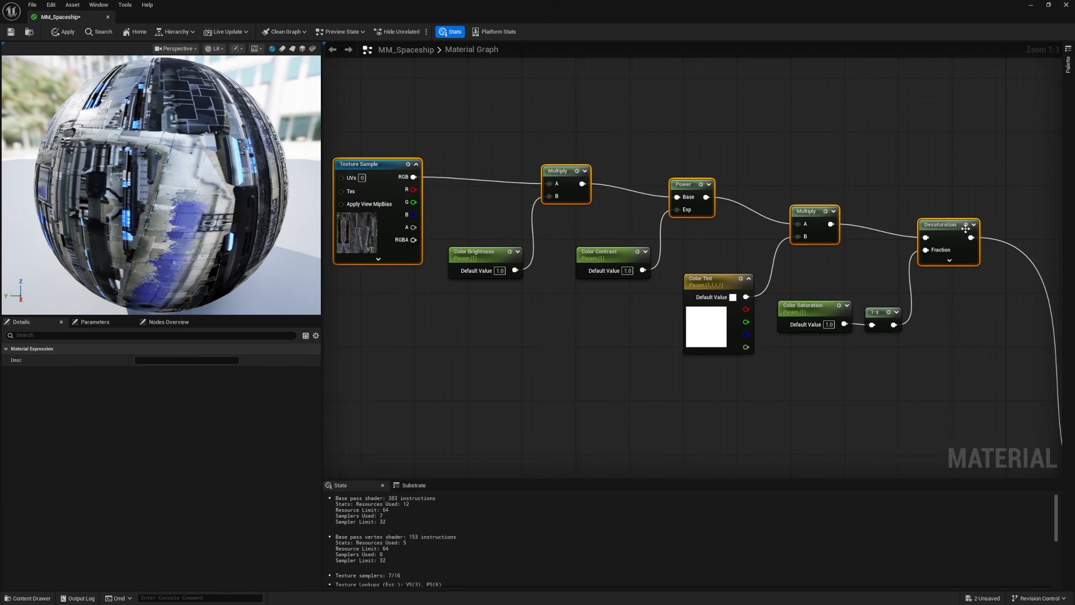
key(q)
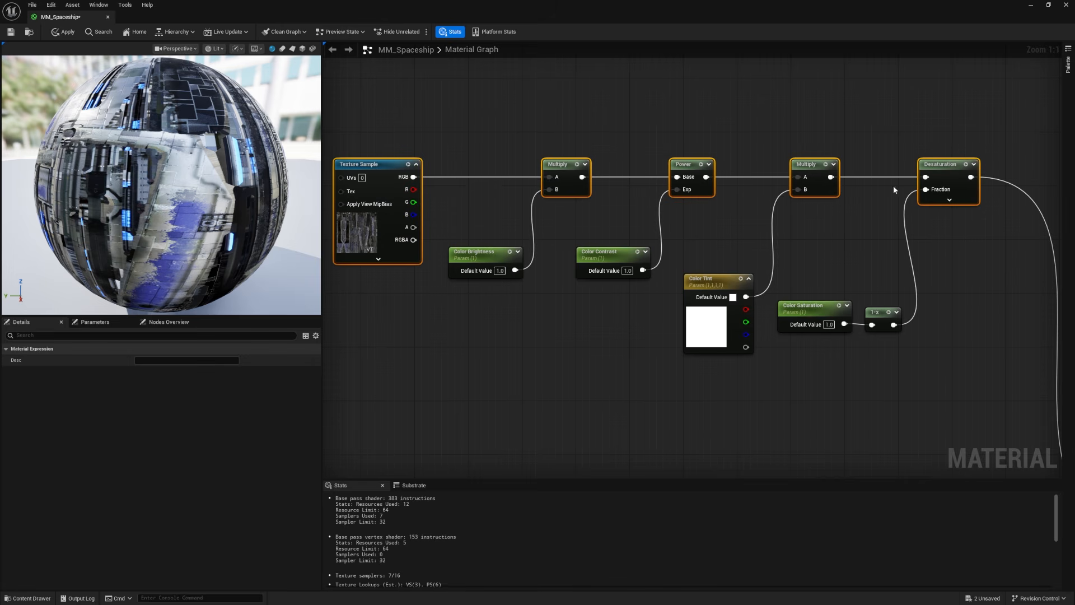
drag(480, 231, 909, 365)
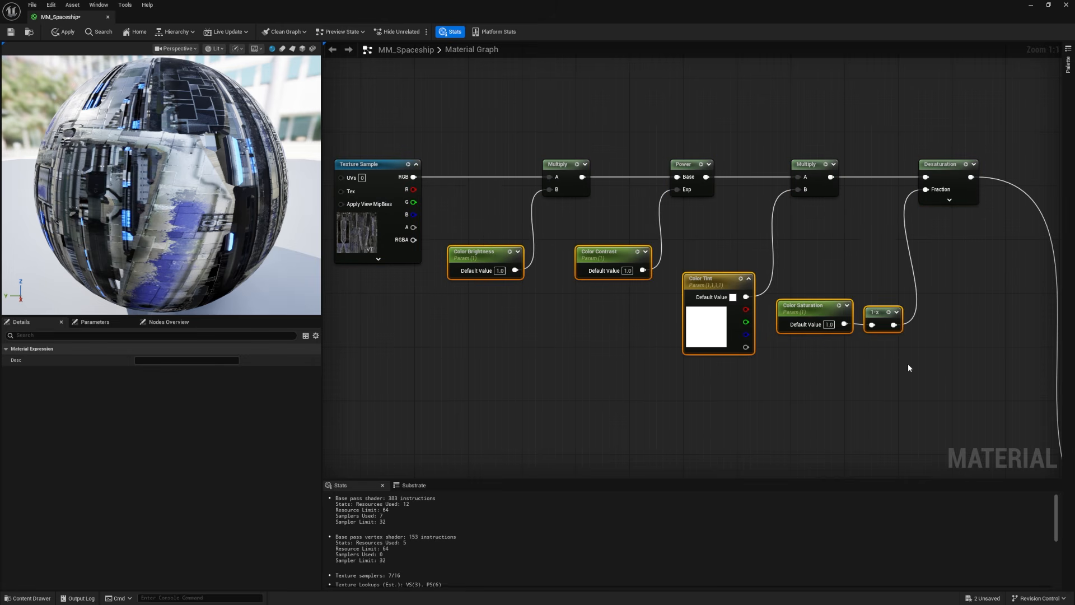
key(q)
click(859, 360)
Step: Enclose the whole color adjustment node chain in a comment box titled BaseColor and nudge the box slightly
scroll(465, 142, down, 2)
drag(344, 104, 865, 322)
key(c)
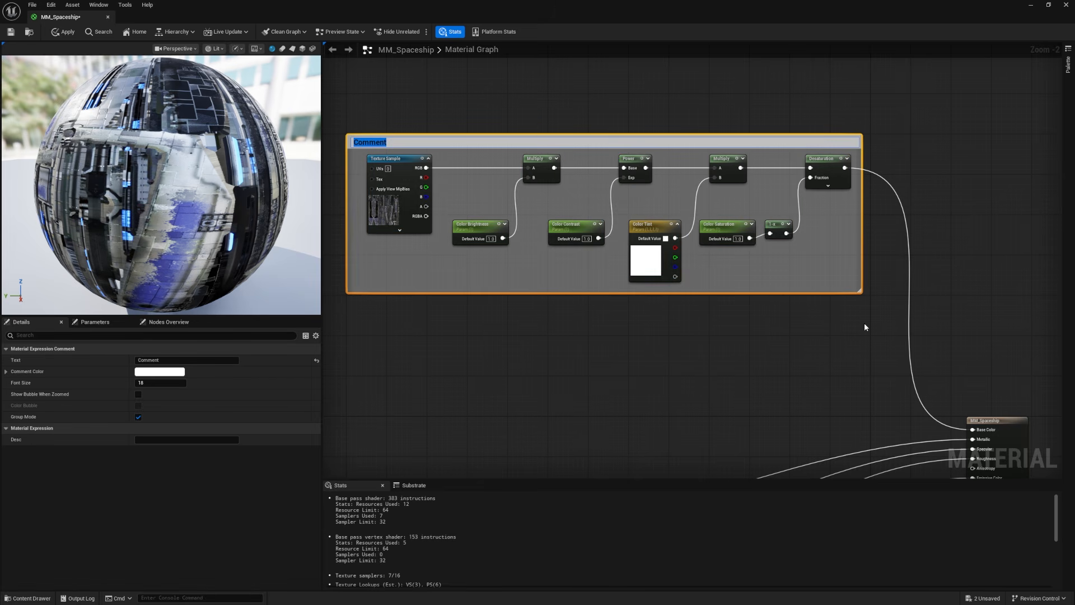
text(BaseColor)
key(Return)
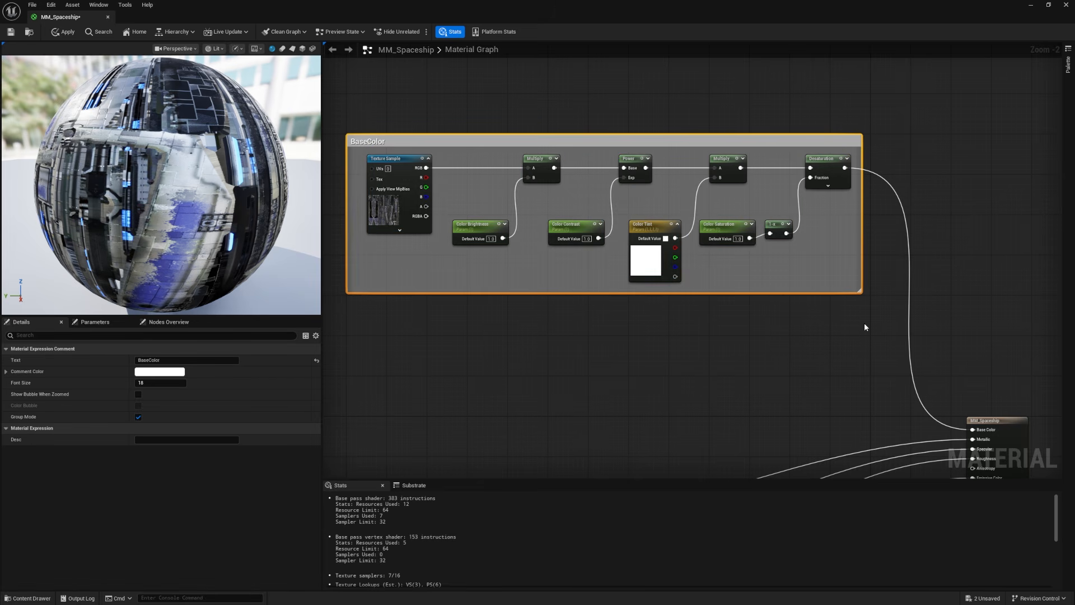
drag(752, 148, 733, 135)
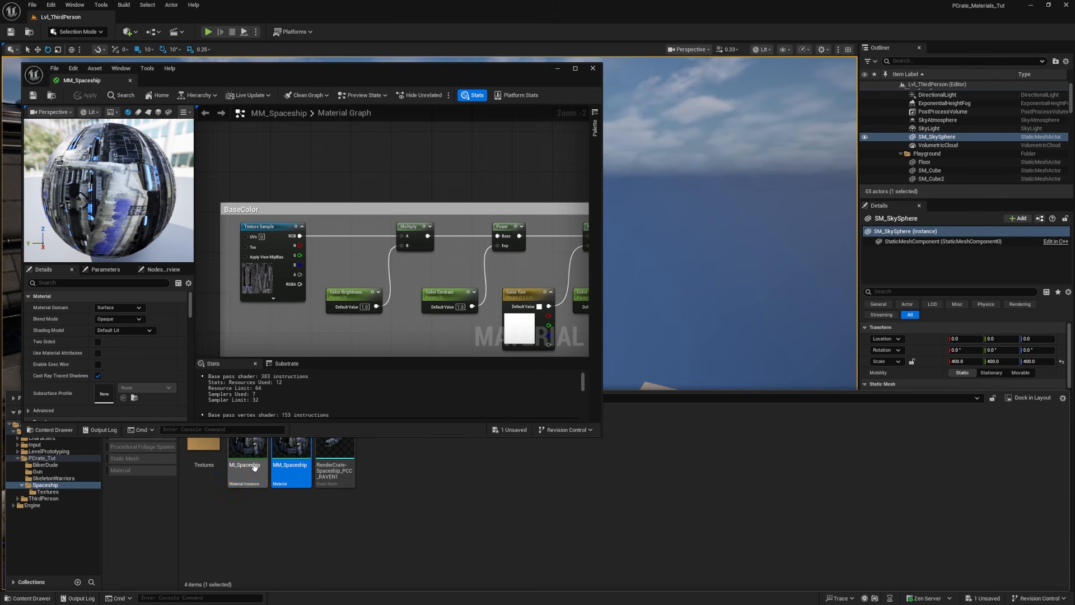
Step: Open the MI_Spaceship material instance from the Spaceship folder
click(250, 459)
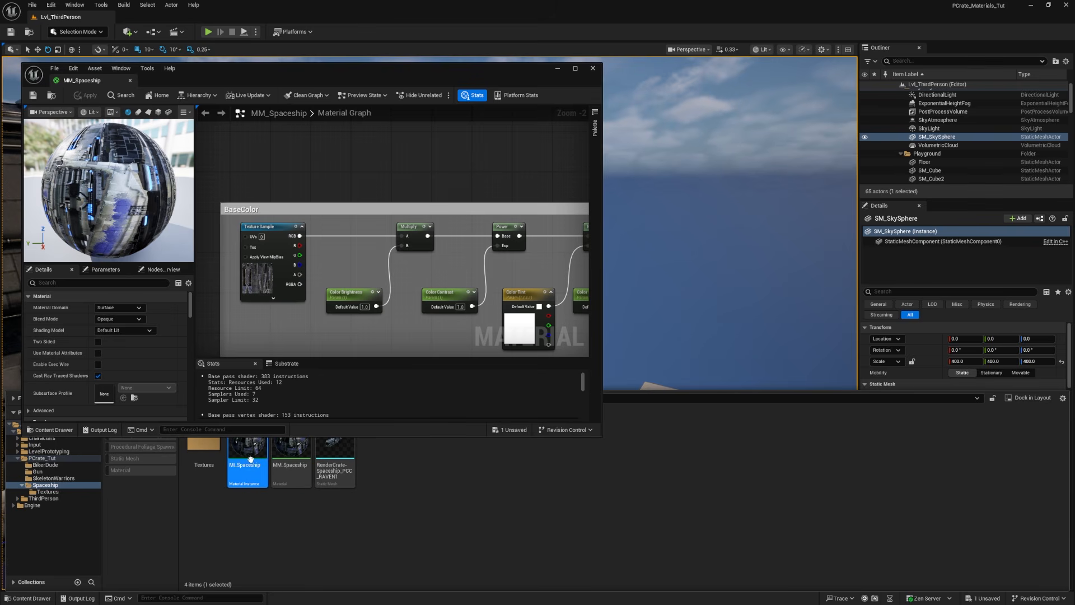
double_click(250, 460)
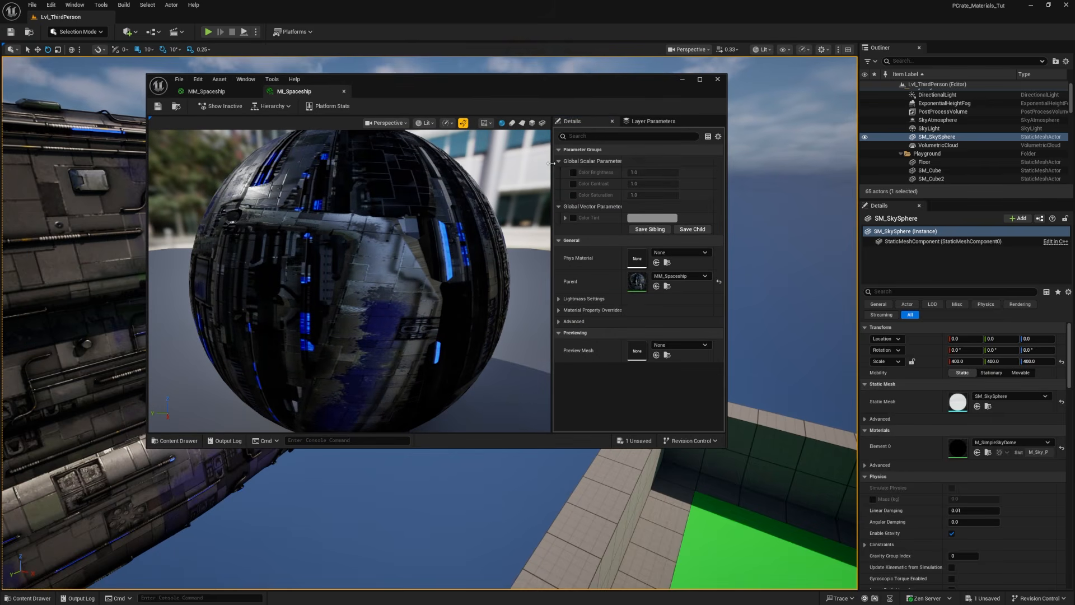
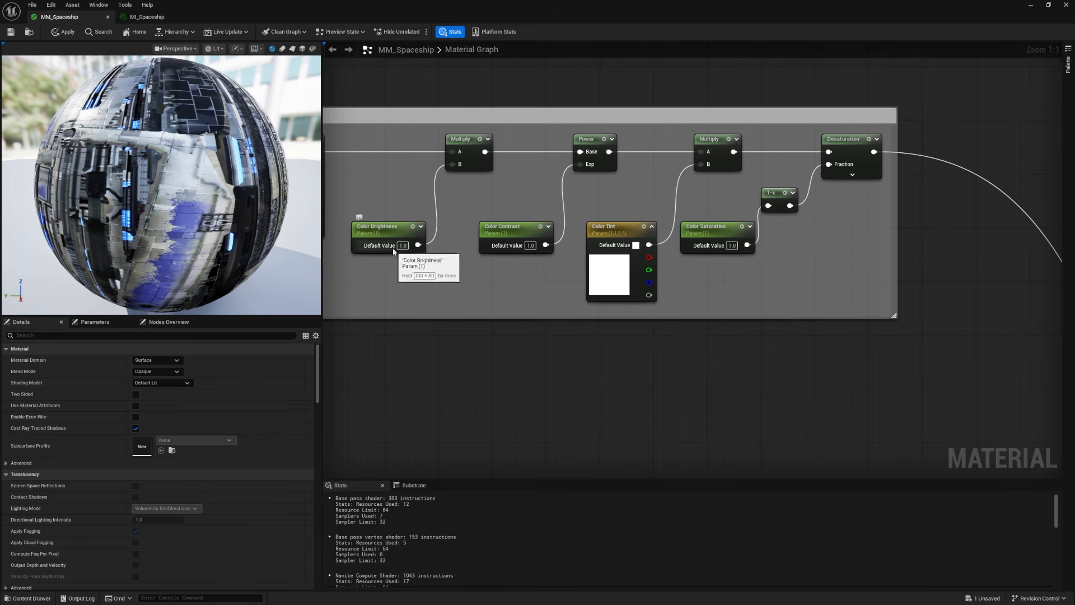
Step: Assign the Color Brightness, Color Contrast, Color Tint and Color Saturation parameters to a group named BaseColor and save the material
click(369, 237)
shift+click(504, 228)
shift+click(612, 262)
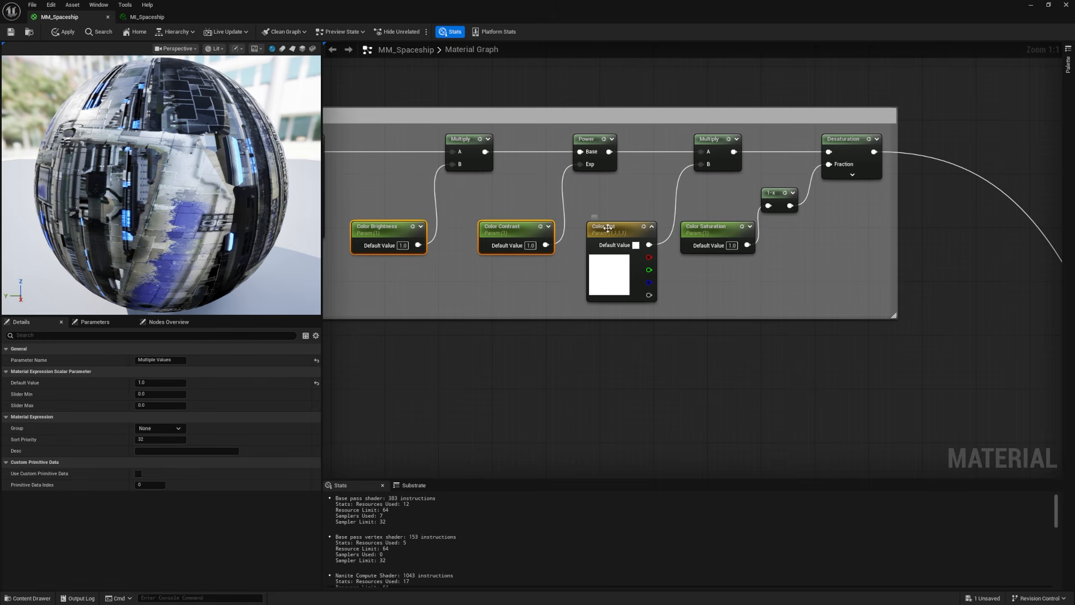
shift+click(713, 230)
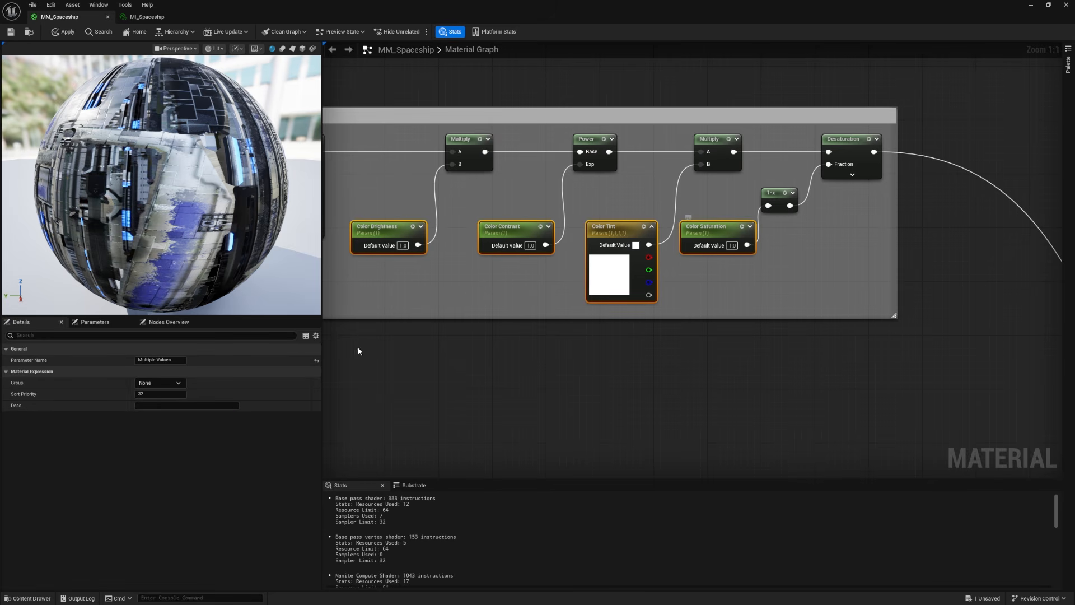
click(157, 382)
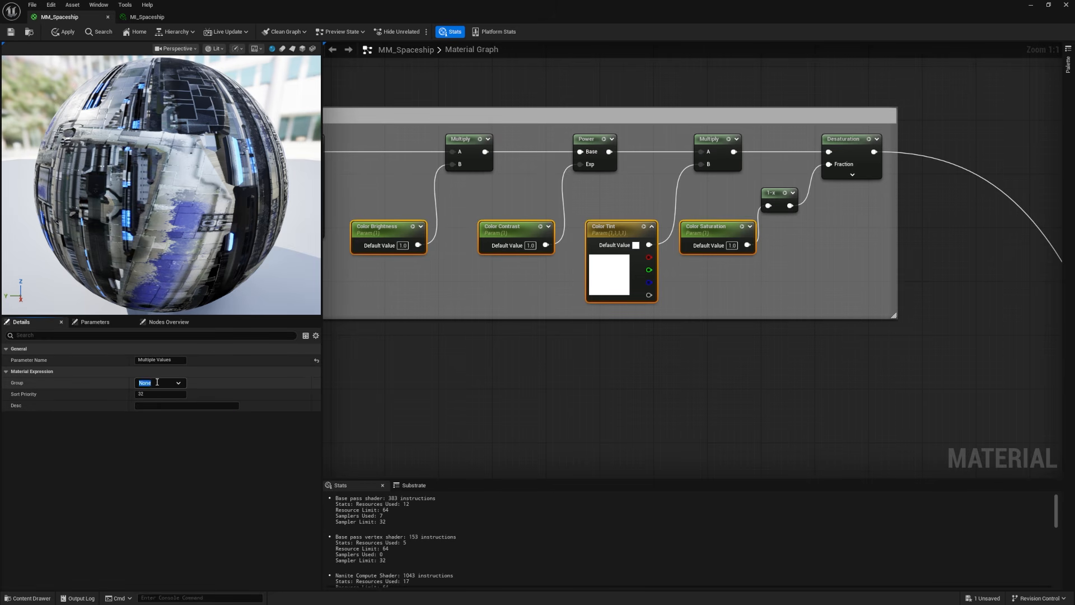
text(BaseColor)
key(Return)
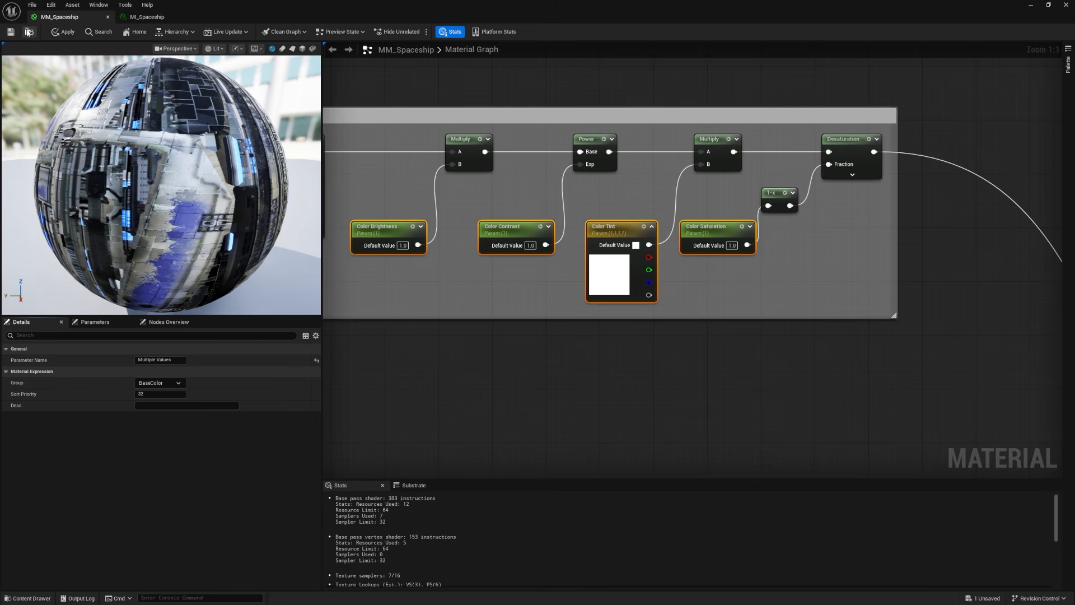
click(16, 31)
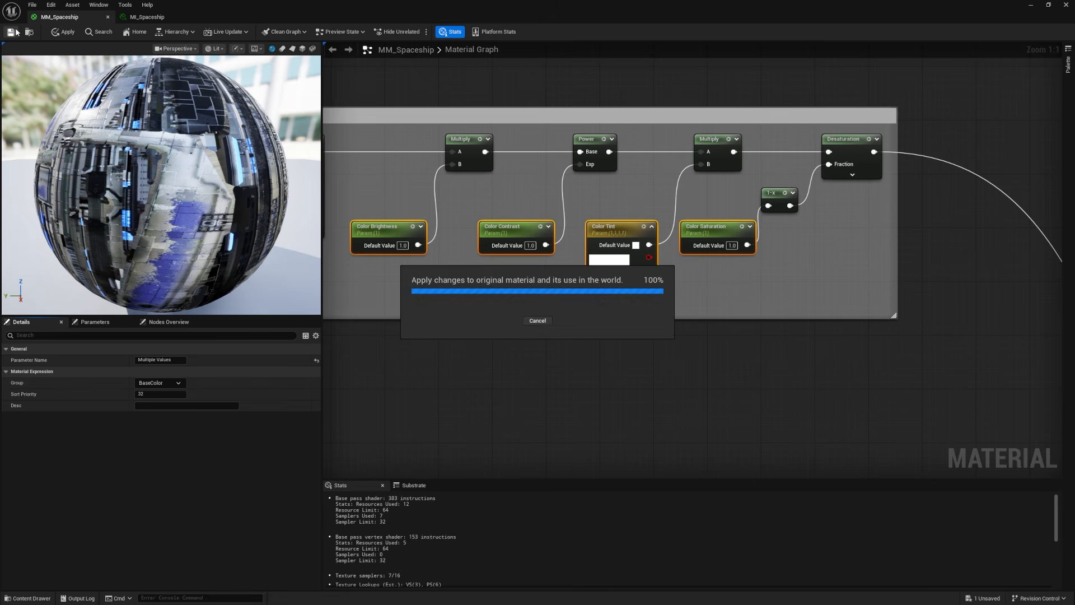
Step: Inspect the parameters in the BaseColor group of the MI_Spaceship instance
click(147, 17)
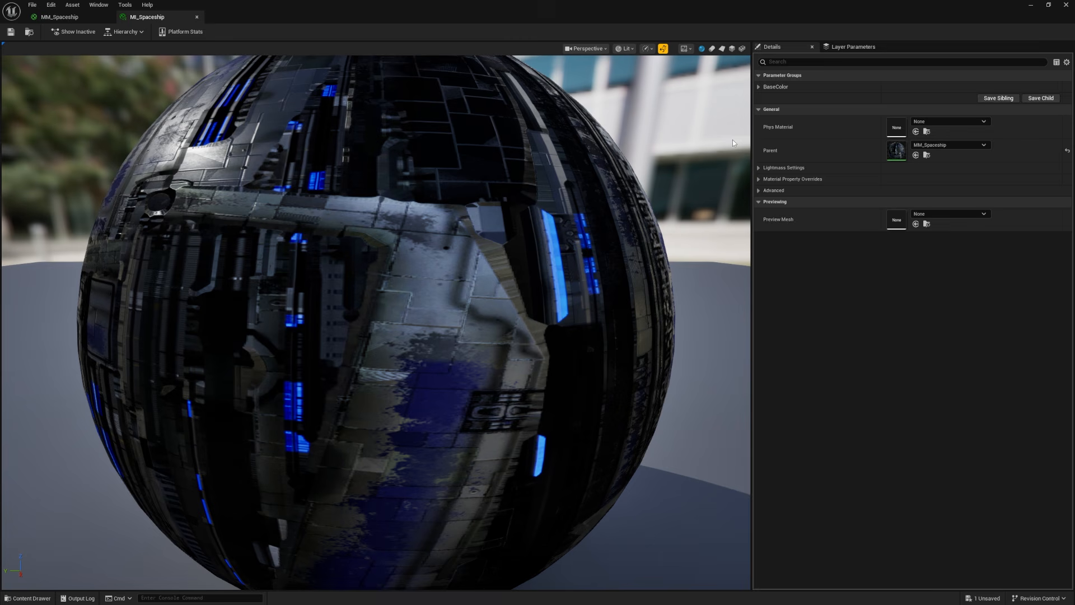
click(759, 87)
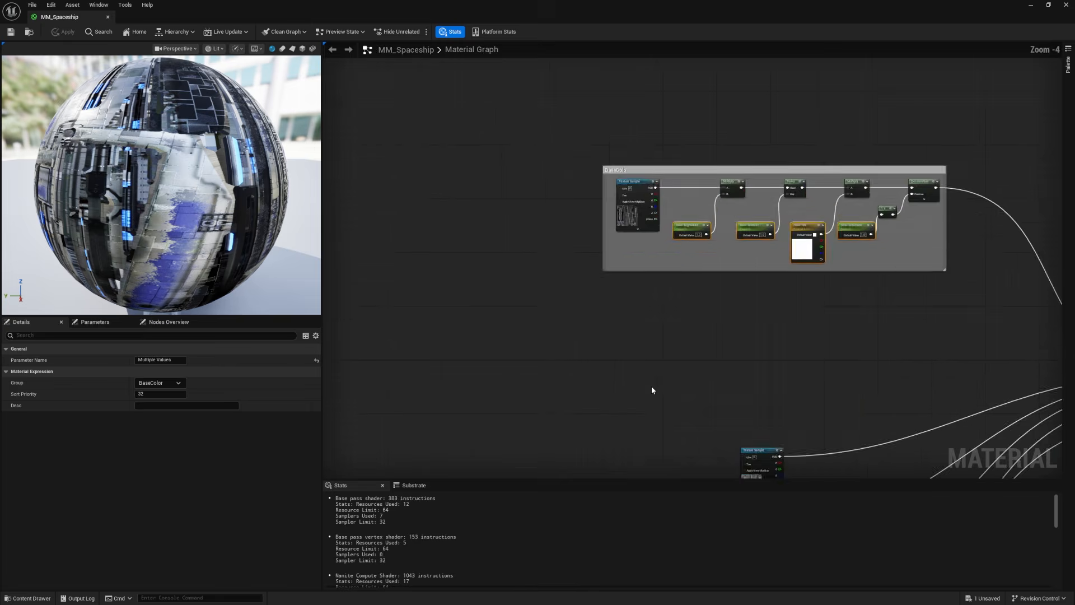
Step: Return to the MM_Spaceship graph and place the Texture Sample feeding Metallic just below the BaseColor comment box
right_drag(653, 389, 494, 215)
click(494, 215)
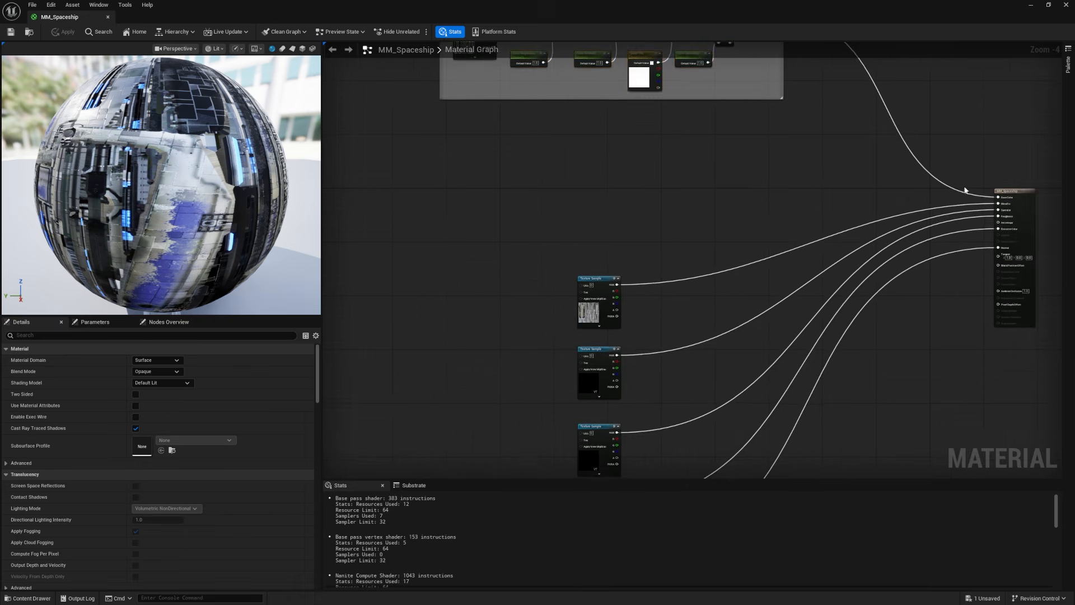
scroll(1002, 205, up, 4)
right_drag(1002, 205, 826, 215)
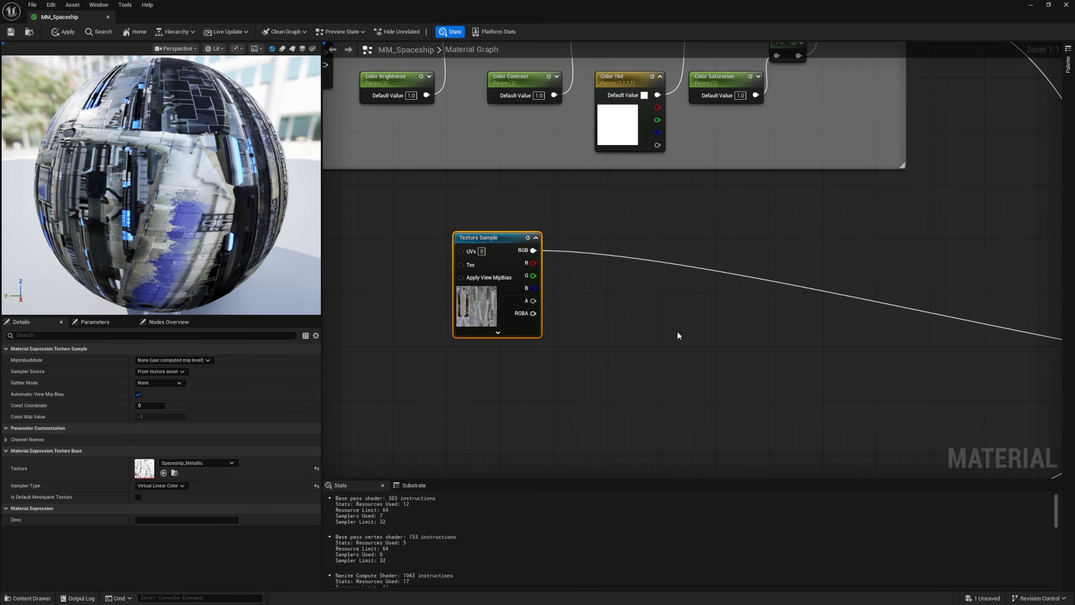
Step: Duplicate Color Brightness with its Multiply node beside the metallic Texture Sample and name the copied parameter Metalness Intensity
right_drag(566, 295, 692, 433)
click(530, 183)
drag(530, 181, 530, 174)
click(586, 121)
drag(543, 114, 583, 172)
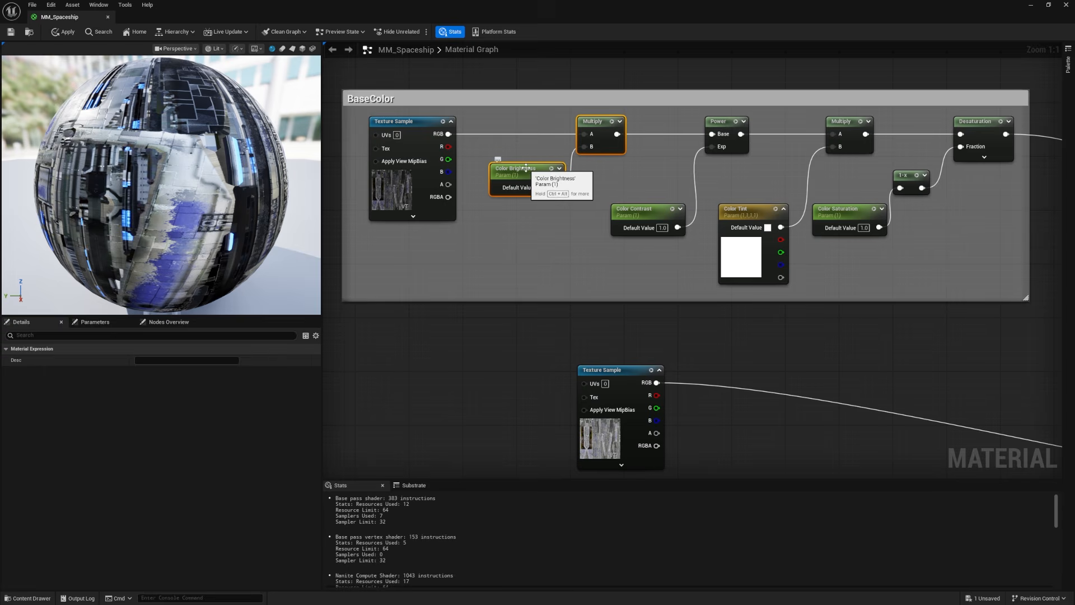
key(ctrl+d)
drag(533, 213, 762, 402)
click(177, 360)
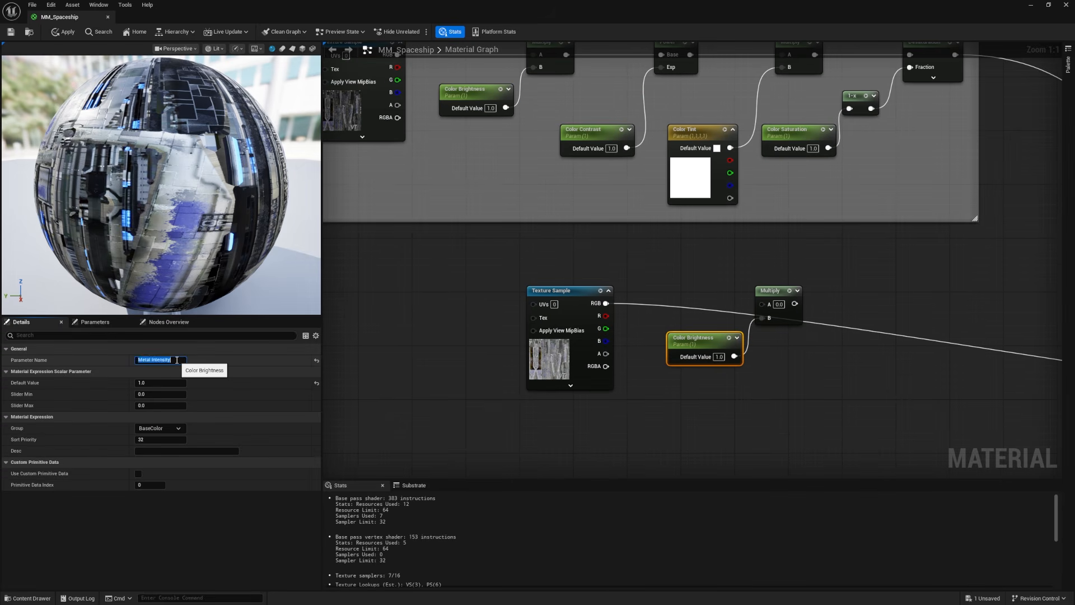
text(Metalness Intensity)
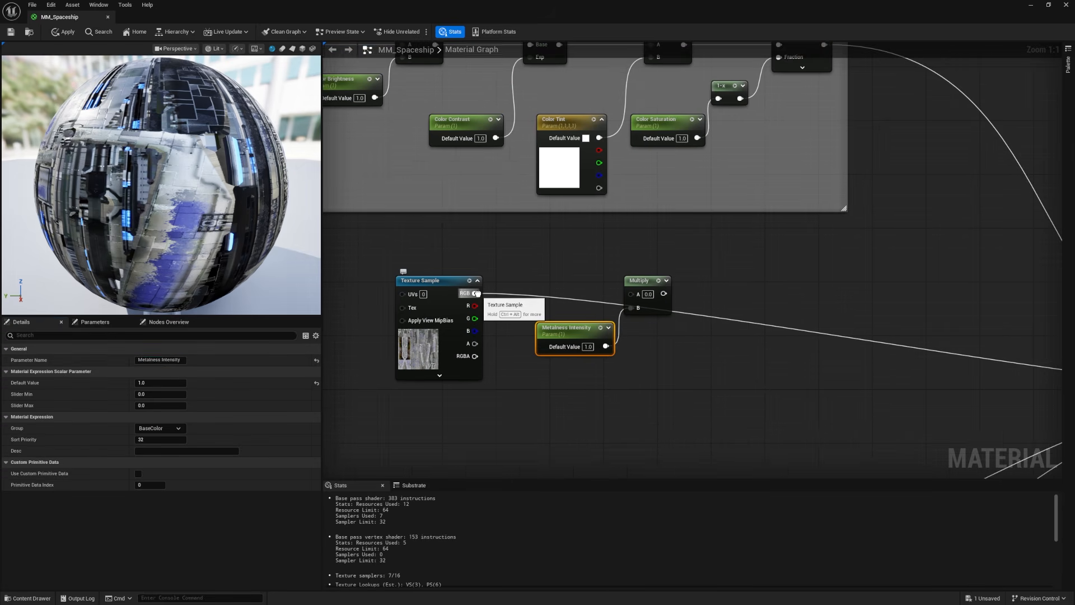
Step: Route the metallic Texture Sample through the new Multiply node to the material's Metallic input and save the material
ctrl+drag(475, 294, 694, 289)
drag(474, 294, 630, 291)
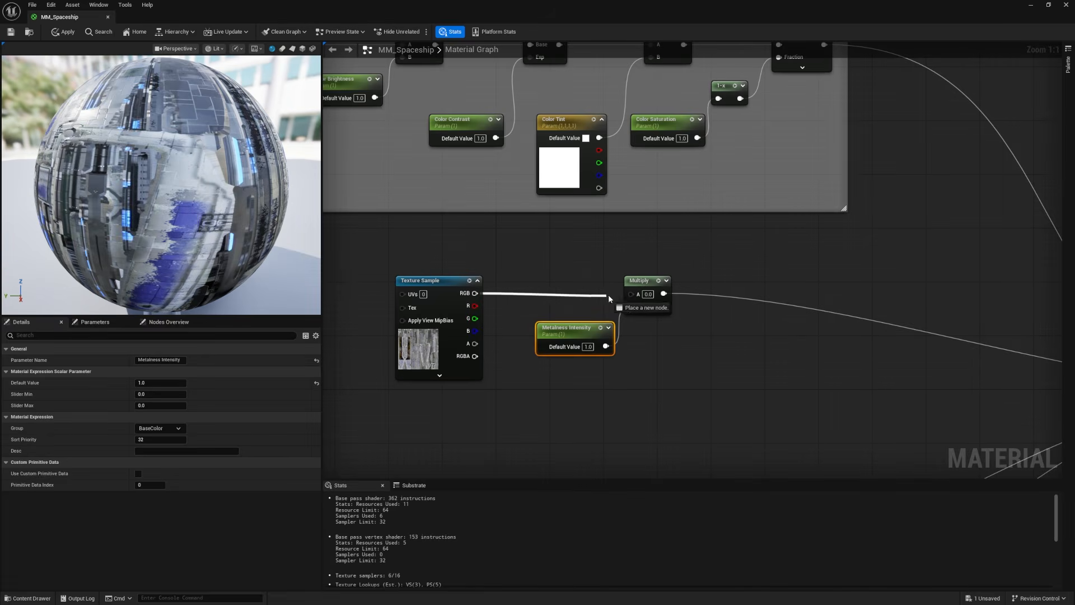
click(630, 291)
click(10, 32)
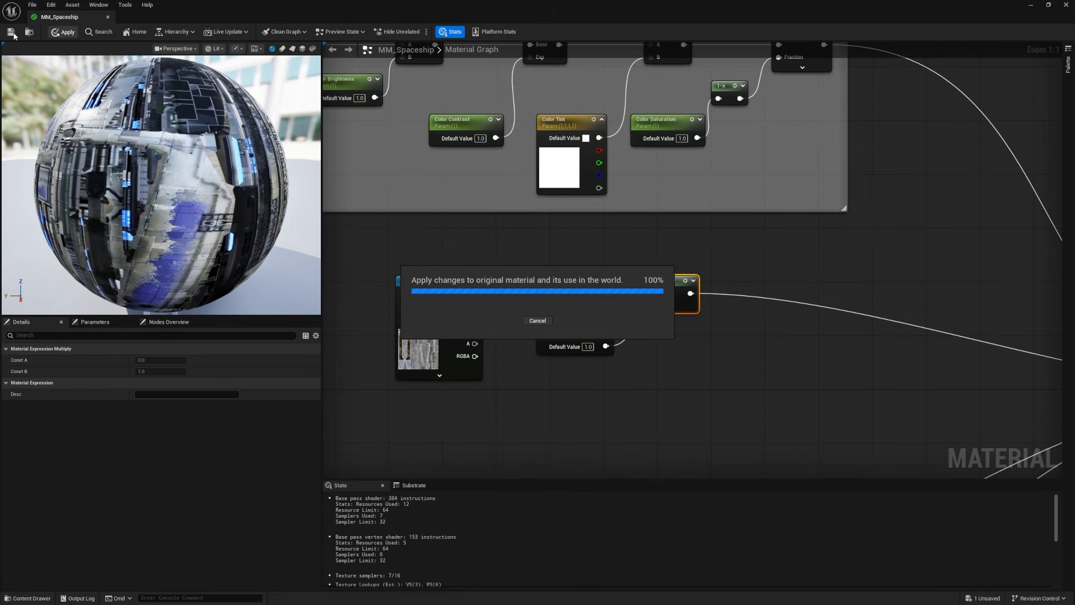
Step: Set Metalness Intensity's default value to 0 and rotate the preview sphere to inspect the effect
click(588, 347)
text(0)
key(Return)
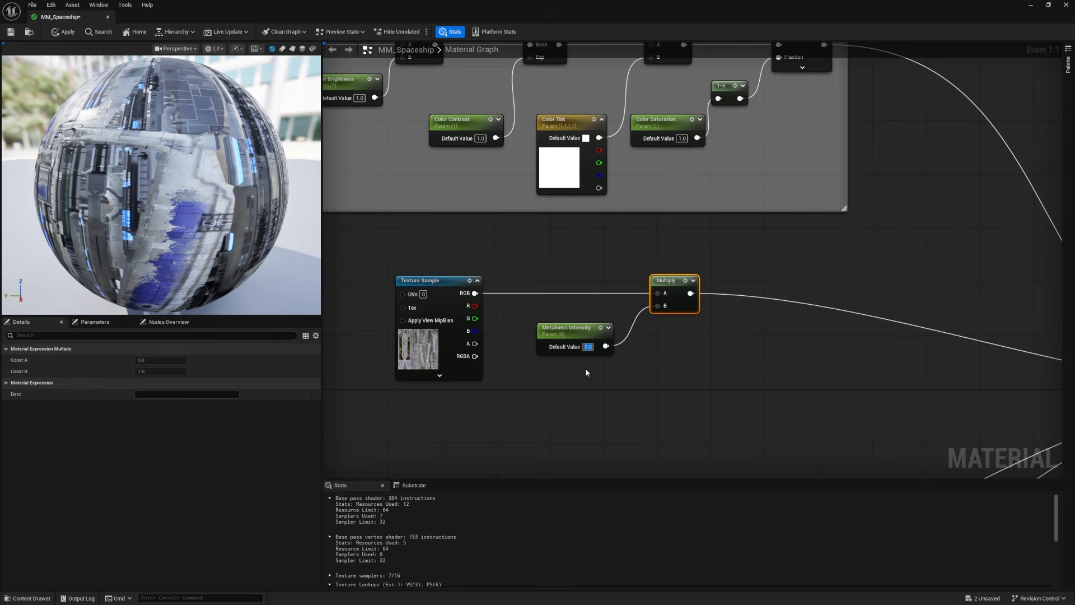
drag(138, 208, 258, 180)
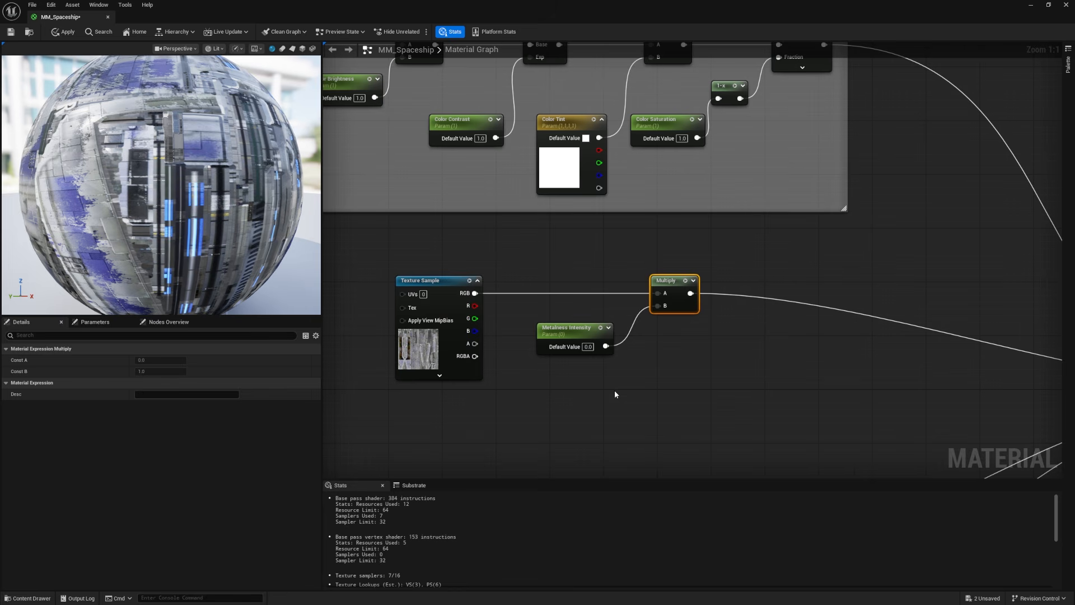
Step: Shift the Metalness Intensity node closer to its Texture Sample and set its default value to 1
drag(562, 330, 536, 331)
click(562, 346)
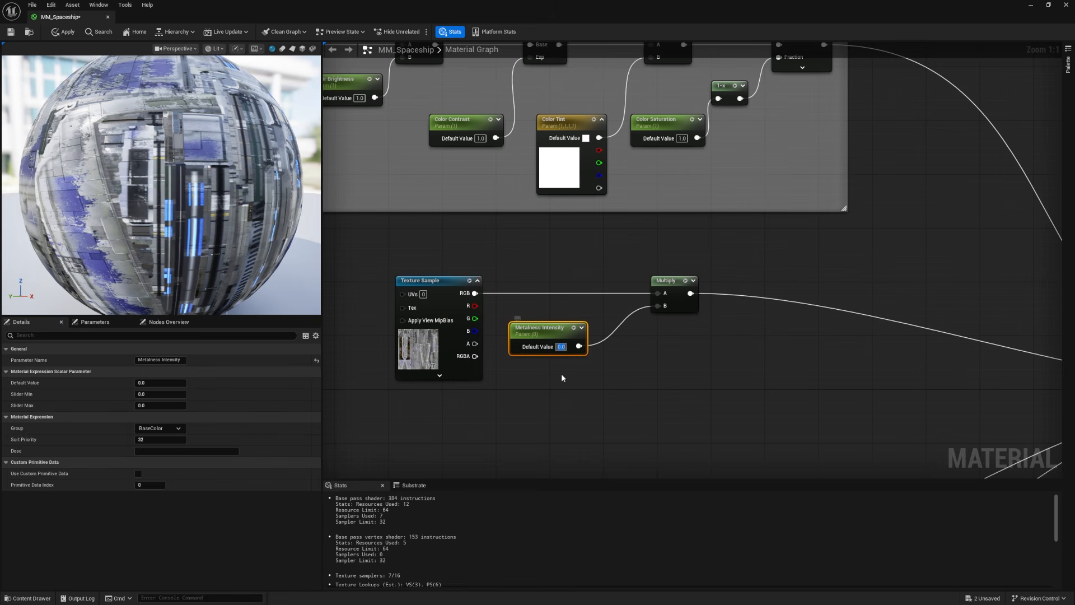
text(1)
click(561, 373)
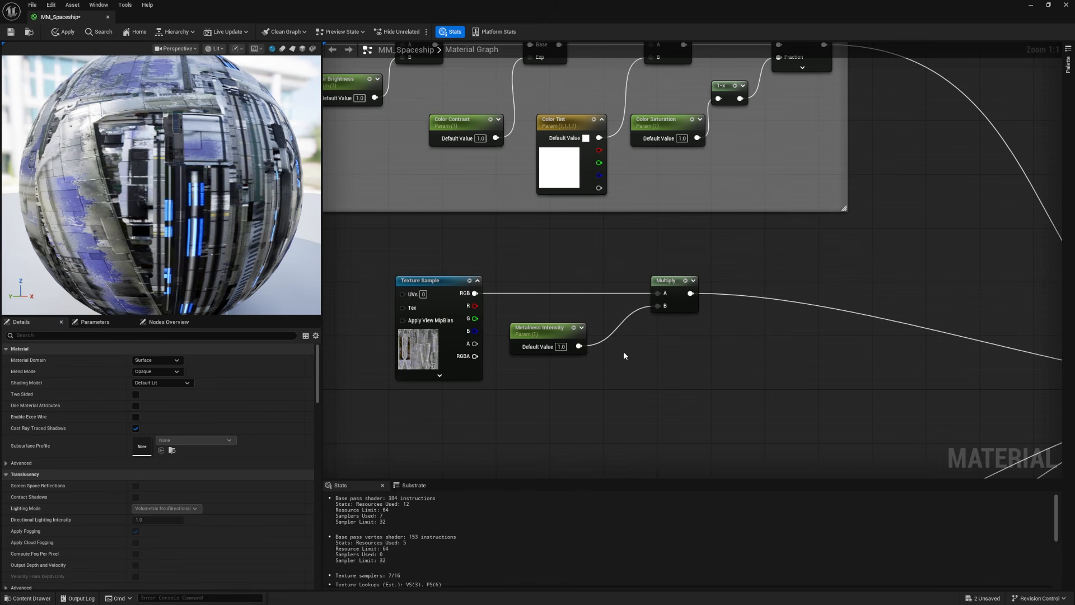
Step: Insert a Clamp node between Metalness Intensity and the Multiply node's B input, and save the material
right_click(624, 352)
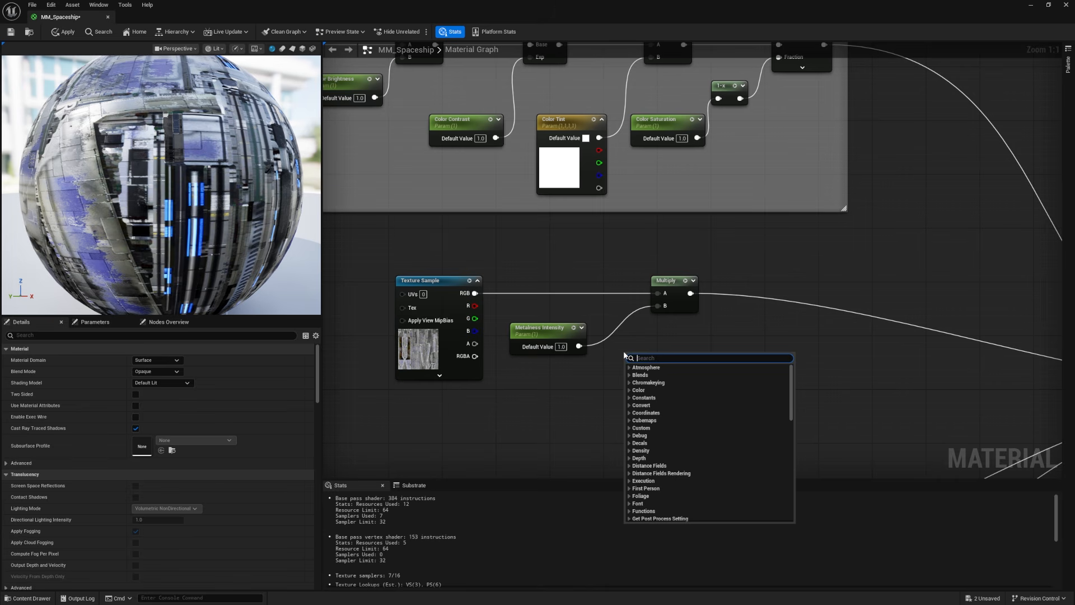
text(clamp)
key(Return)
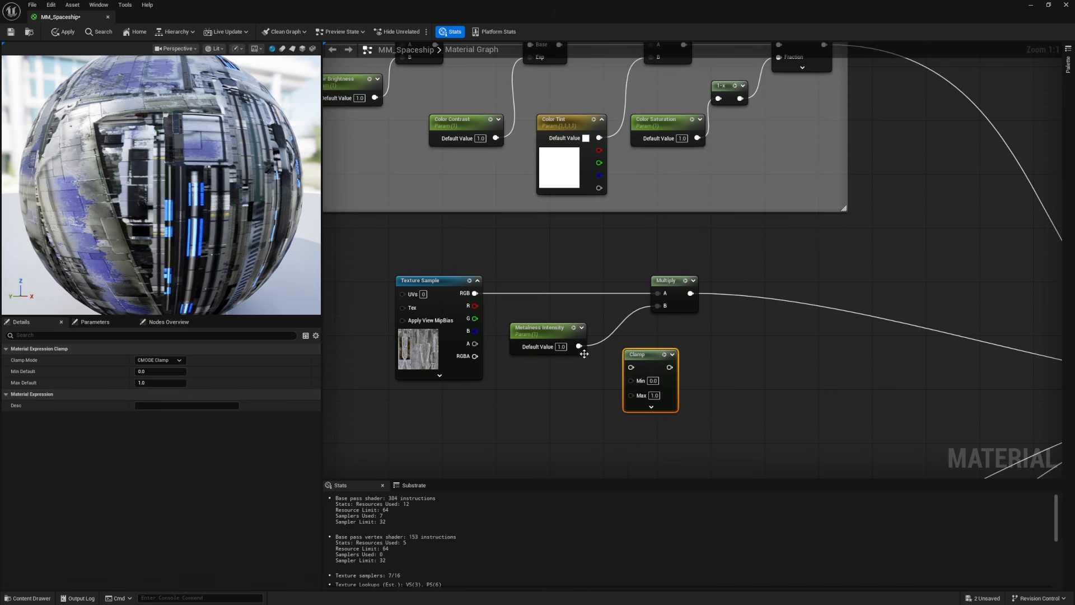
drag(600, 353, 631, 367)
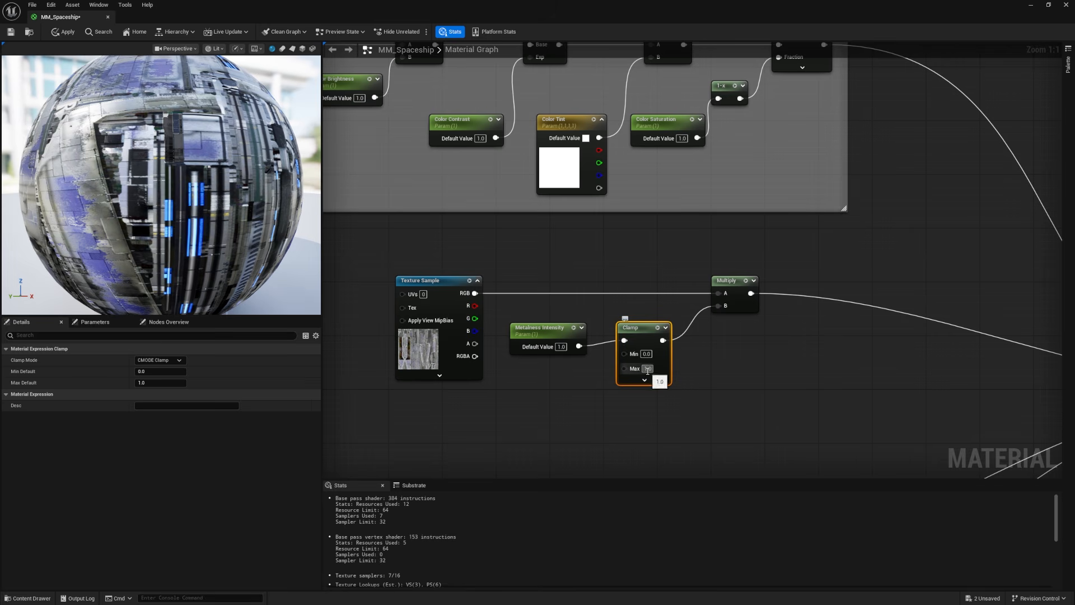
key(ctrl+s)
Step: Assign the Metalness Intensity parameter to a group named Metalness
click(532, 328)
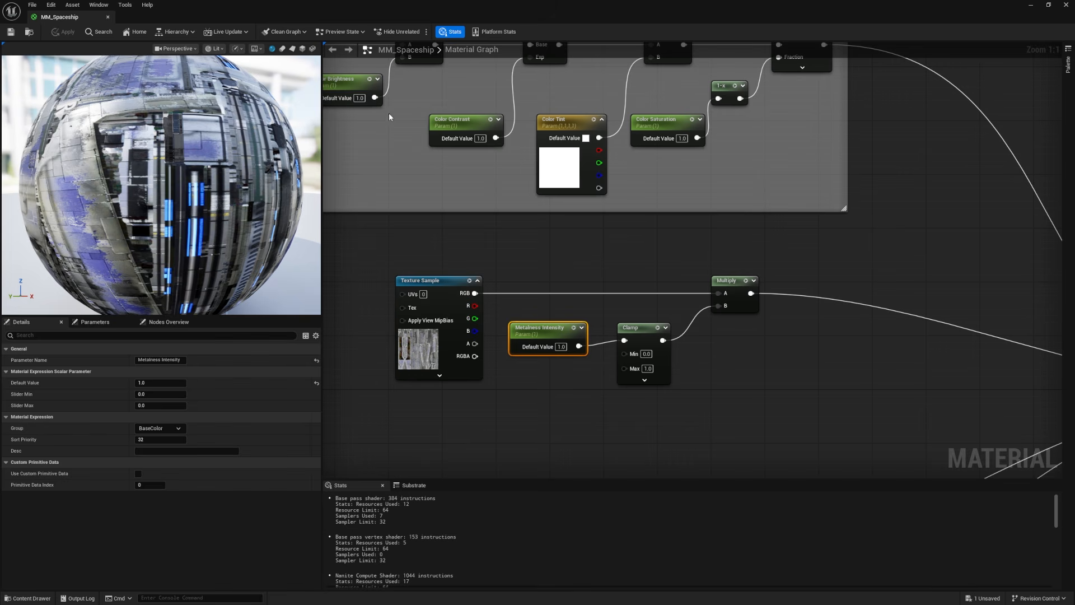
click(156, 428)
text(MEtalnu)
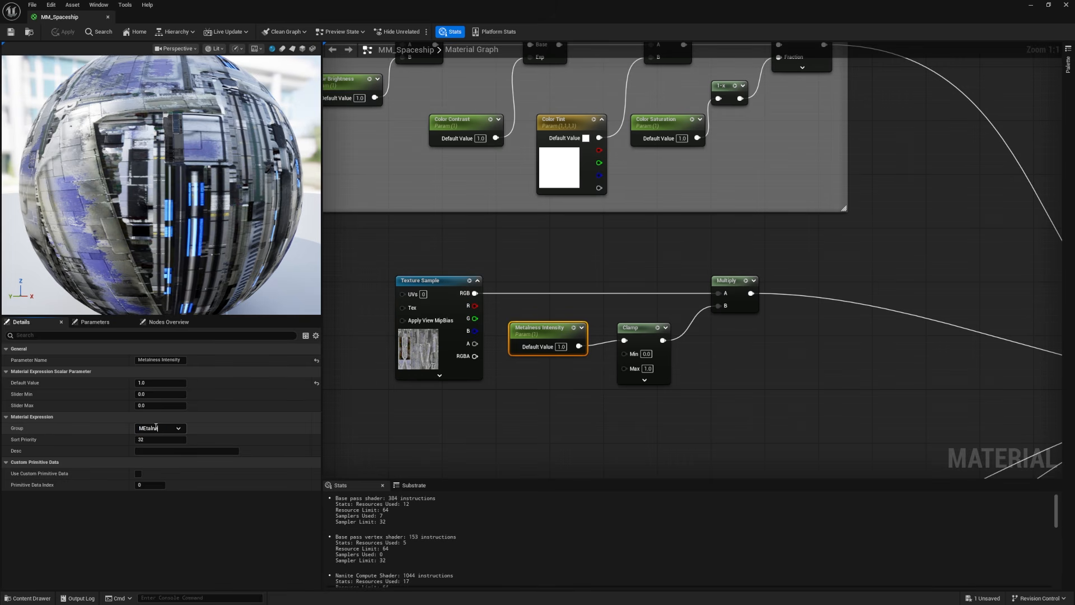
key(Return)
Step: Enclose the metallic node chain in a comment box titled Metalness and move it beneath the BaseColor box
drag(354, 247, 824, 409)
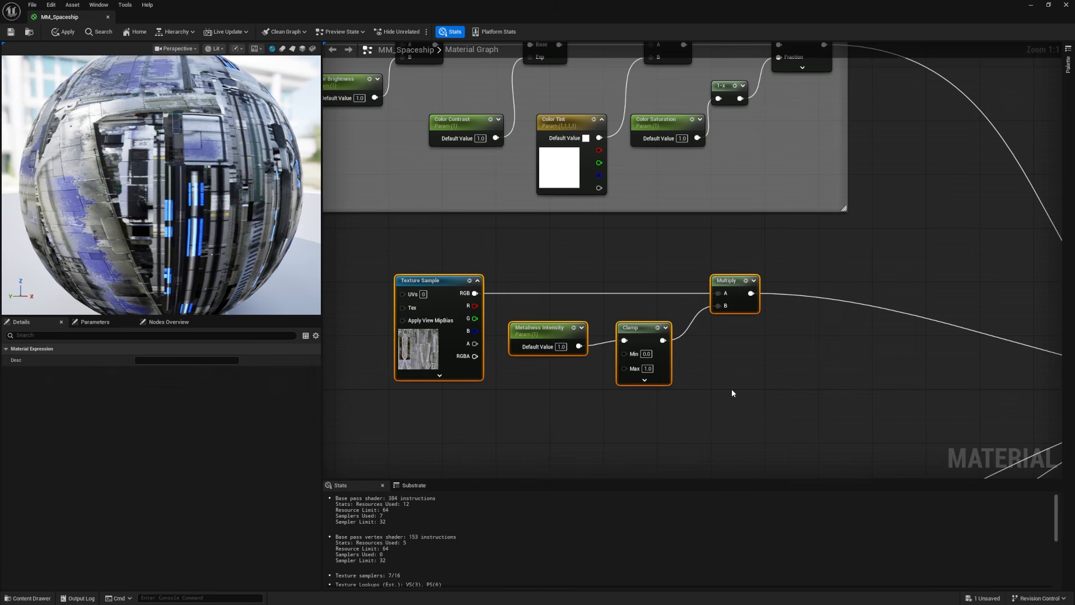
text(cMetalness)
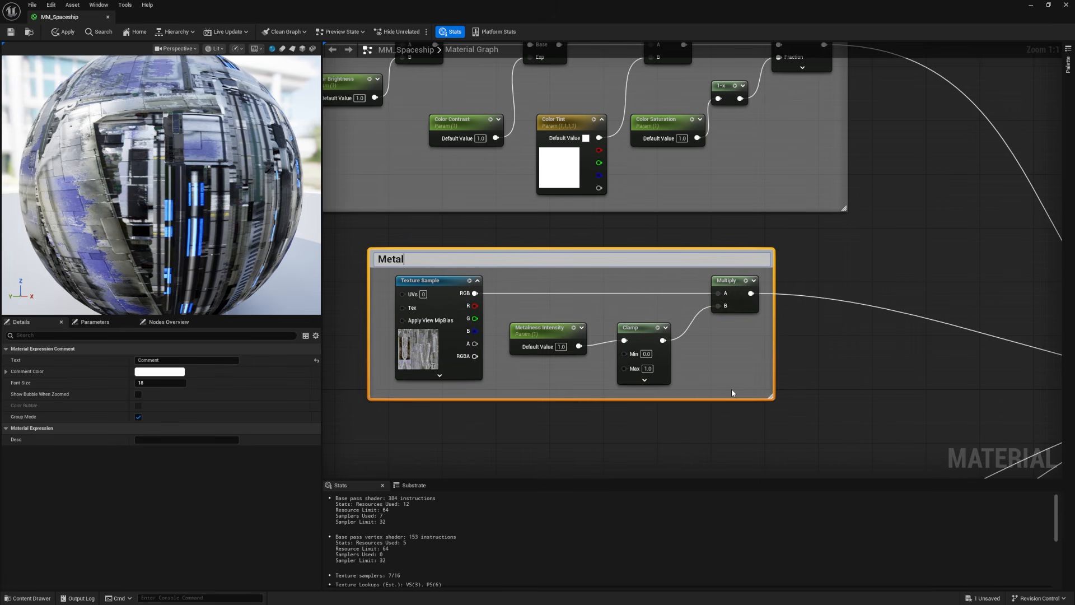
key(Return)
scroll(679, 308, down, 3)
drag(655, 267, 651, 262)
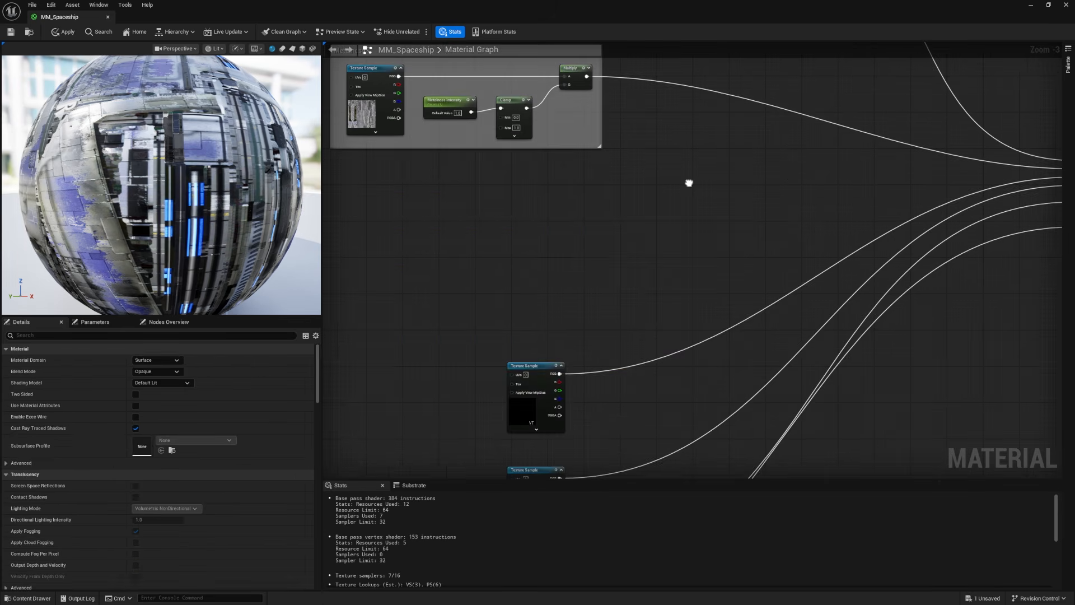
Step: Line up Color Brightness with Color Contrast and duplicate both with their Multiply and Power nodes beside the specular Texture Sample
click(515, 405)
mouse_move(655, 283)
right_down()
mouse_move(407, 300)
mouse_move(656, 266)
right_up()
drag(532, 354, 487, 217)
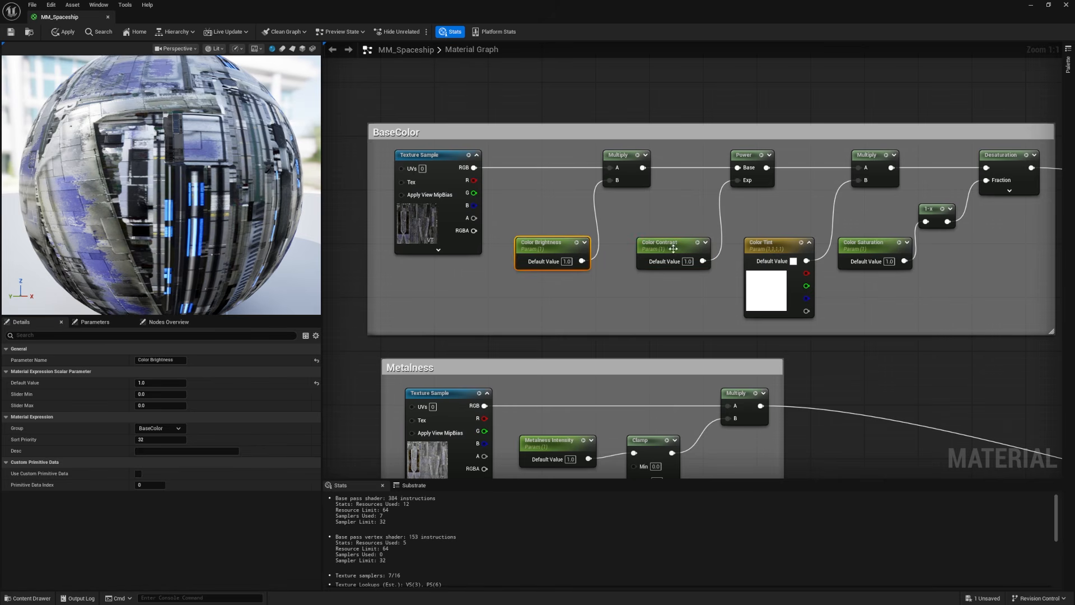
drag(533, 148, 735, 298)
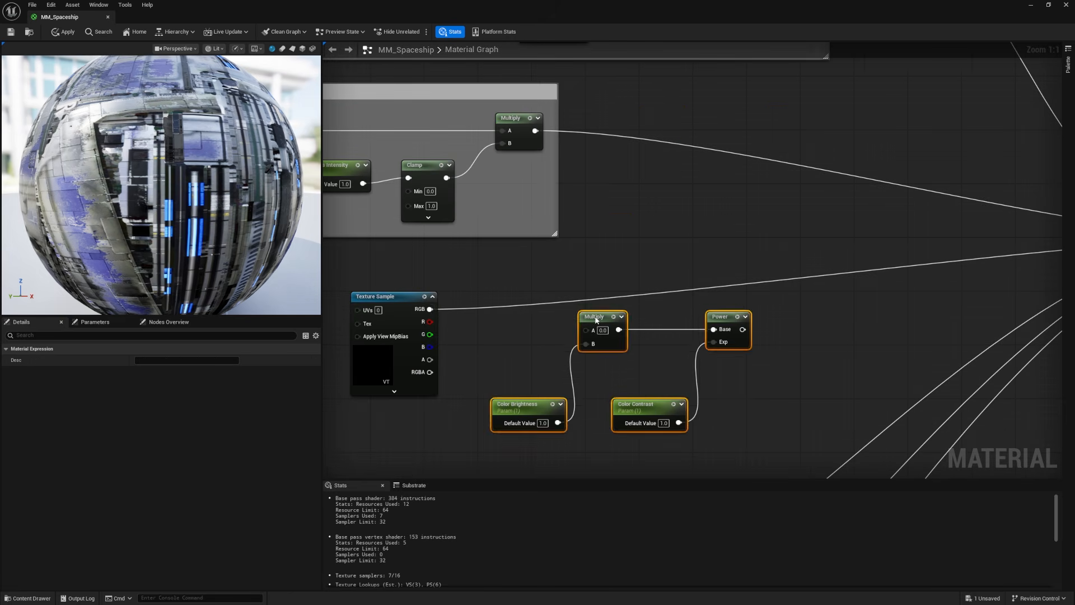
drag(594, 324, 588, 316)
Step: Connect the specular Texture Sample through the copied Multiply and Power nodes to the material's Specular input
click(521, 322)
ctrl+drag(430, 309, 580, 325)
right_drag(583, 331, 662, 262)
Step: Rename the two copied parameters in the specular chain to Specular Brightness and Specular Contrast
click(594, 342)
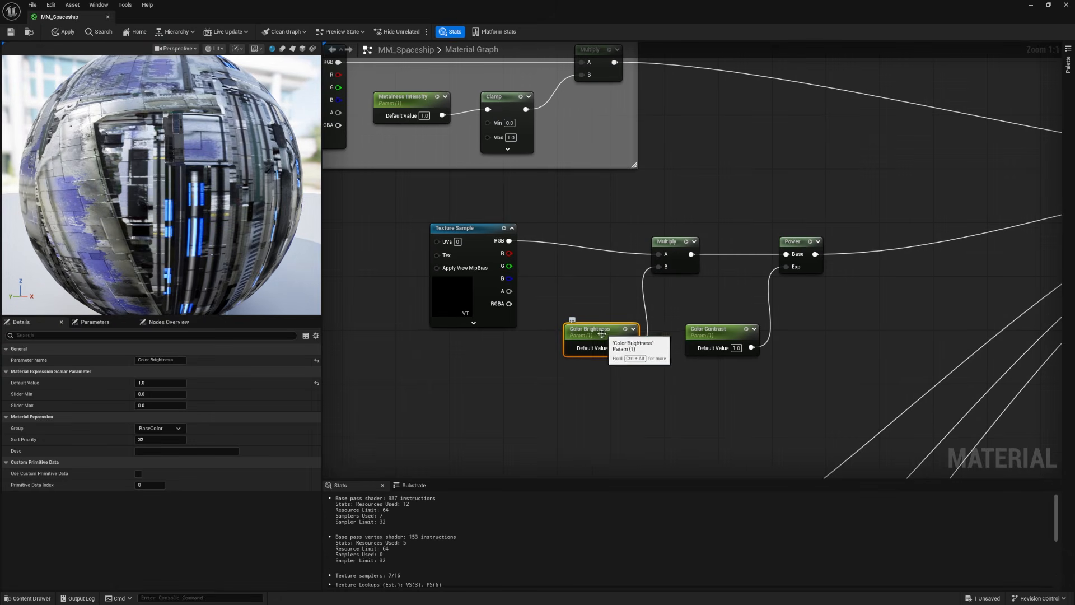
click(160, 360)
text(Specular Brightness)
key(Return)
click(710, 328)
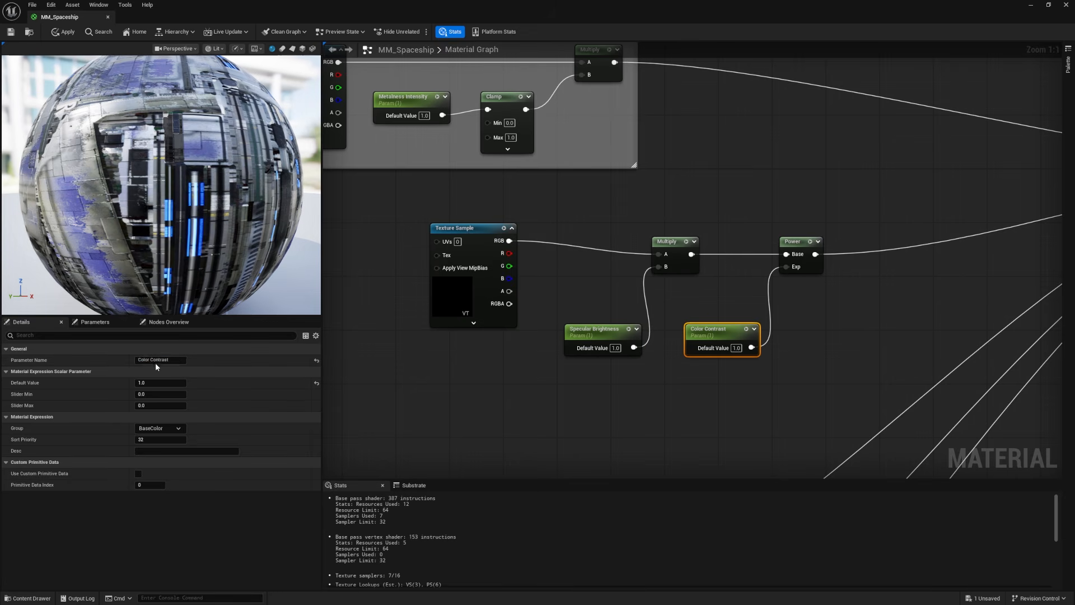
drag(150, 360, 96, 364)
text(Specular)
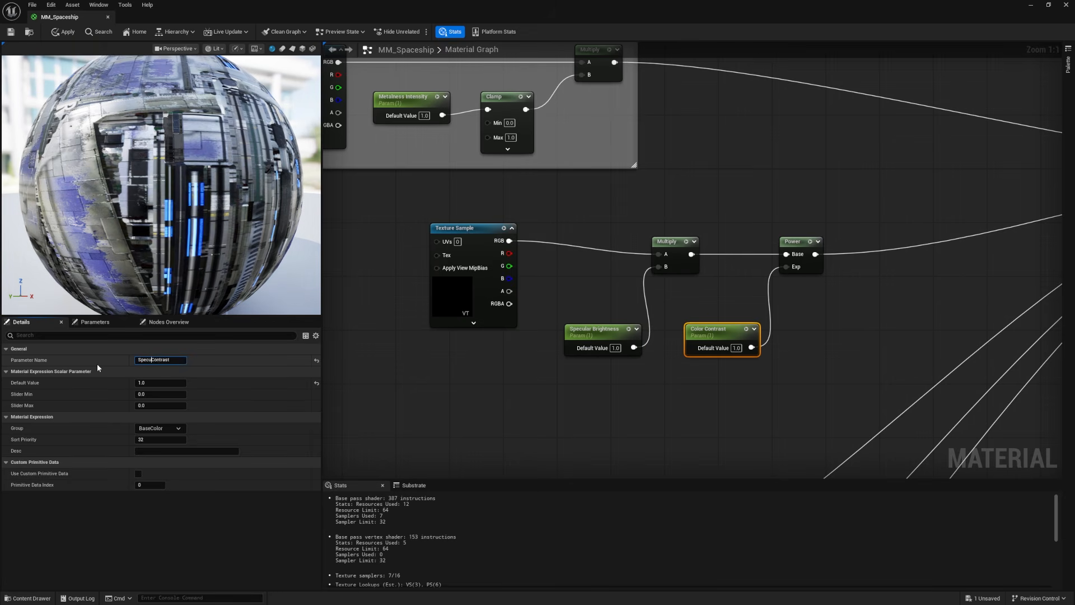
Step: Assign Specular Brightness and Specular Contrast together to a parameter group named Specular
drag(548, 303, 740, 385)
click(151, 429)
text(Sp)
Step: Enclose the specular node chain in a comment box titled Specular
drag(372, 199, 822, 381)
key(c)
text(Specular)
key(Return)
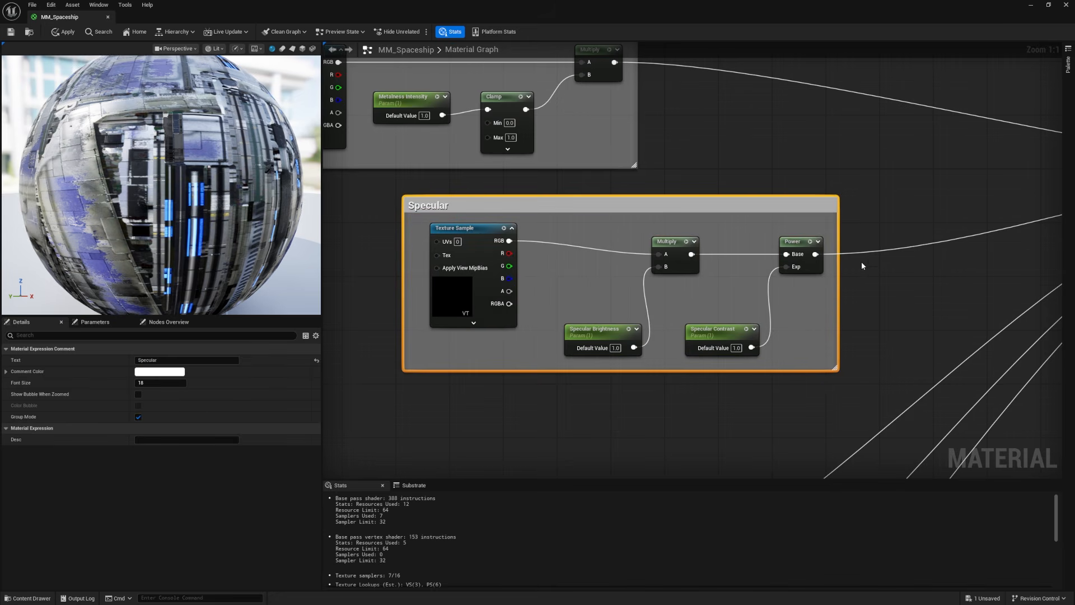
scroll(861, 261, down, 5)
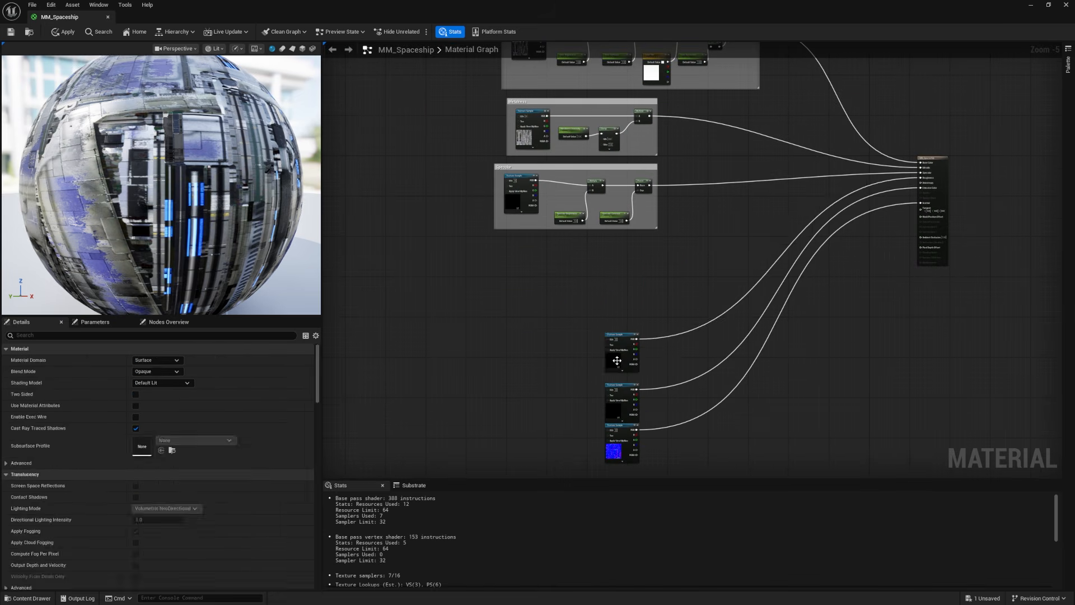
Step: Position the roughness Texture Sample below the Specular box and duplicate the Color Brightness and Color Contrast chain with Multiply and Power beside it
drag(616, 361, 597, 279)
scroll(594, 252, up, 6)
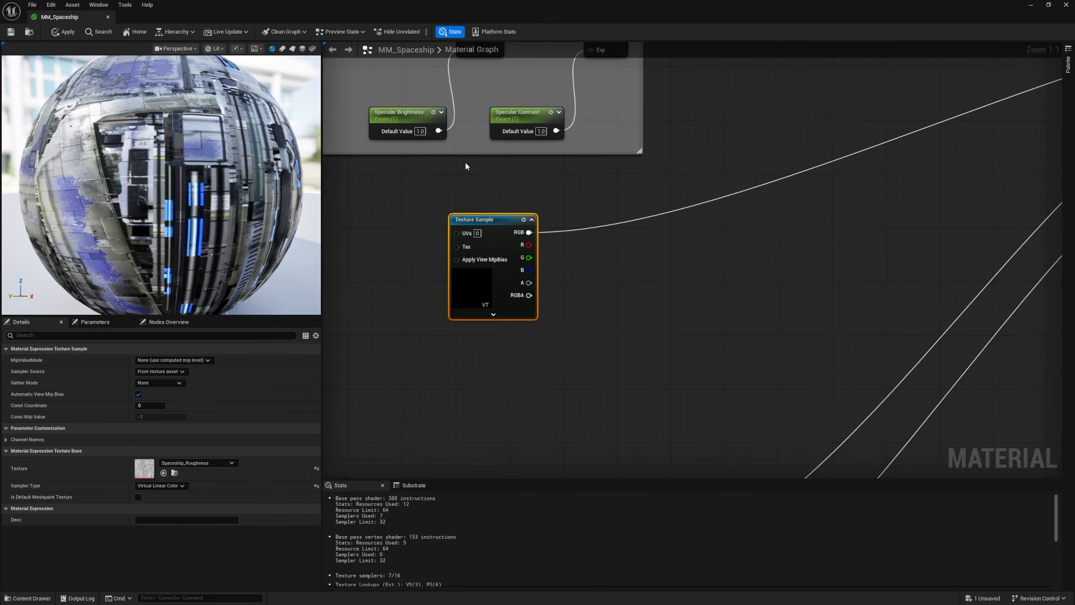
right_drag(408, 163, 423, 247)
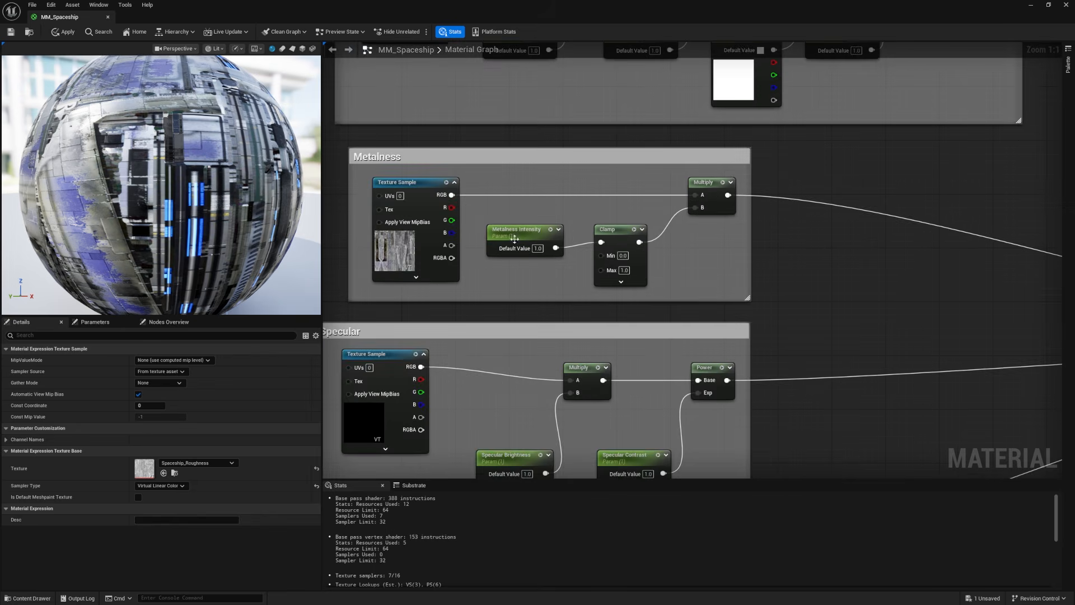
right_drag(479, 192, 534, 353)
drag(565, 102, 761, 243)
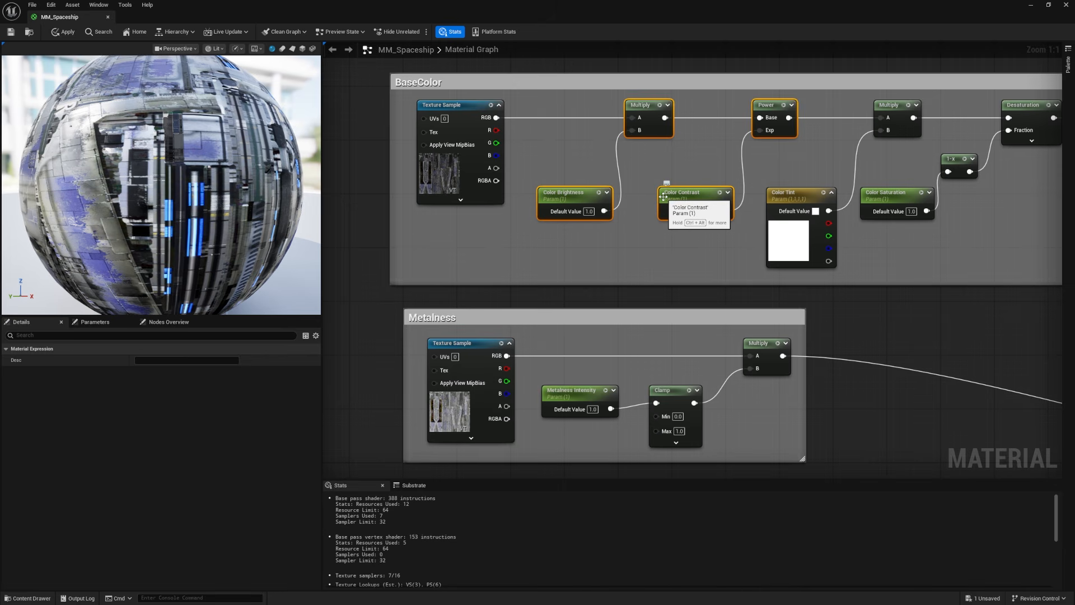
key(ctrl+d)
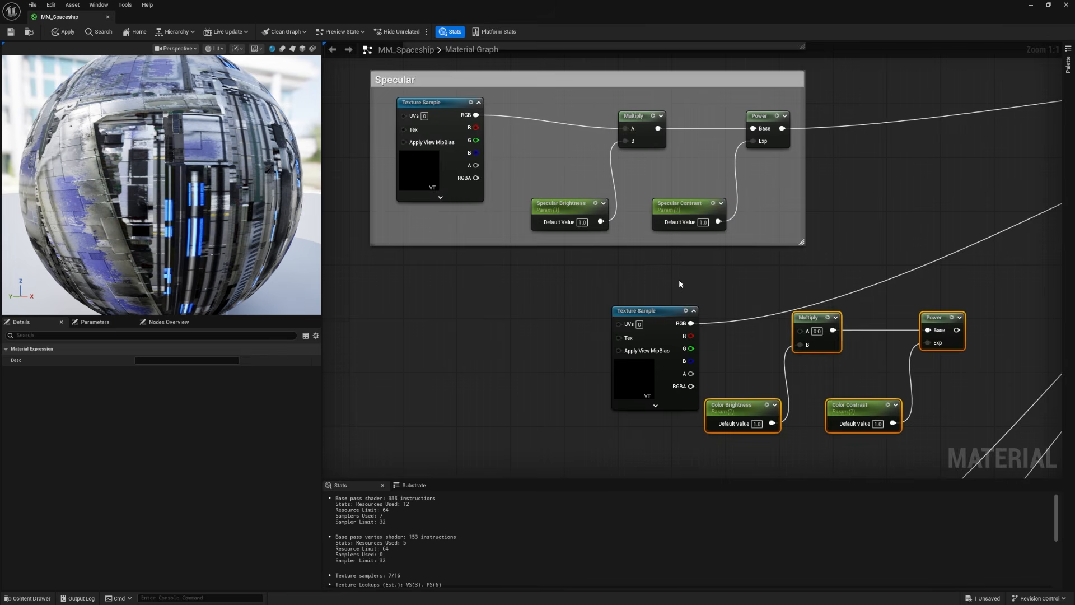
Step: Space out the roughness Texture Sample and connect it through the copied Multiply and Power nodes to the material's Roughness input
right_drag(681, 285, 524, 269)
drag(505, 279, 575, 271)
click(559, 271)
drag(820, 257, 815, 296)
drag(489, 281, 658, 296)
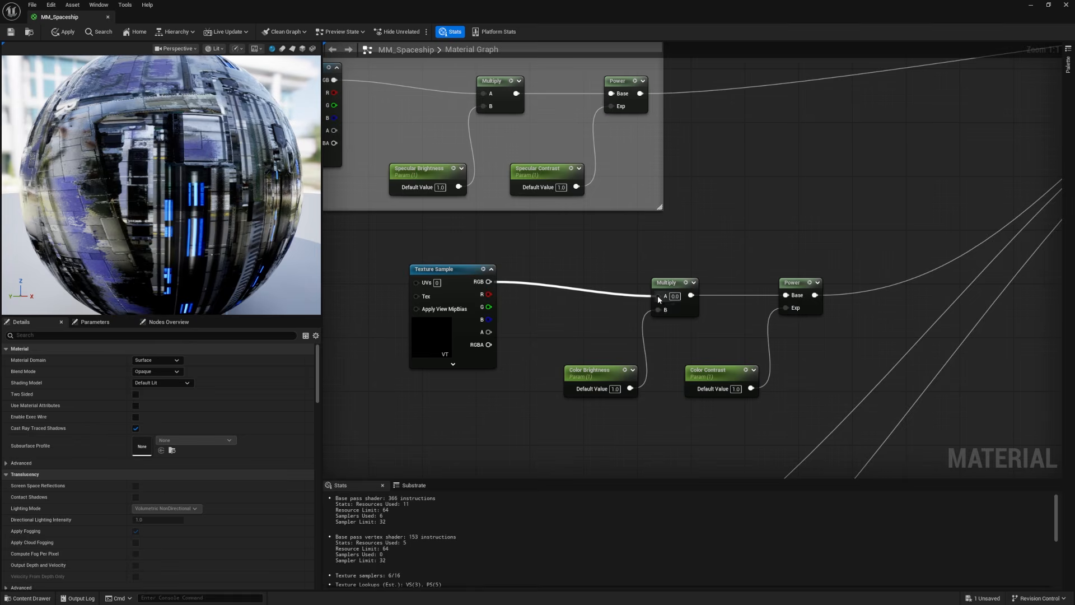
Step: Rename the copied parameters beside the roughness texture as Roughness Brightness and Roughness Contrast and assign both to the Roughness parameter group
click(594, 372)
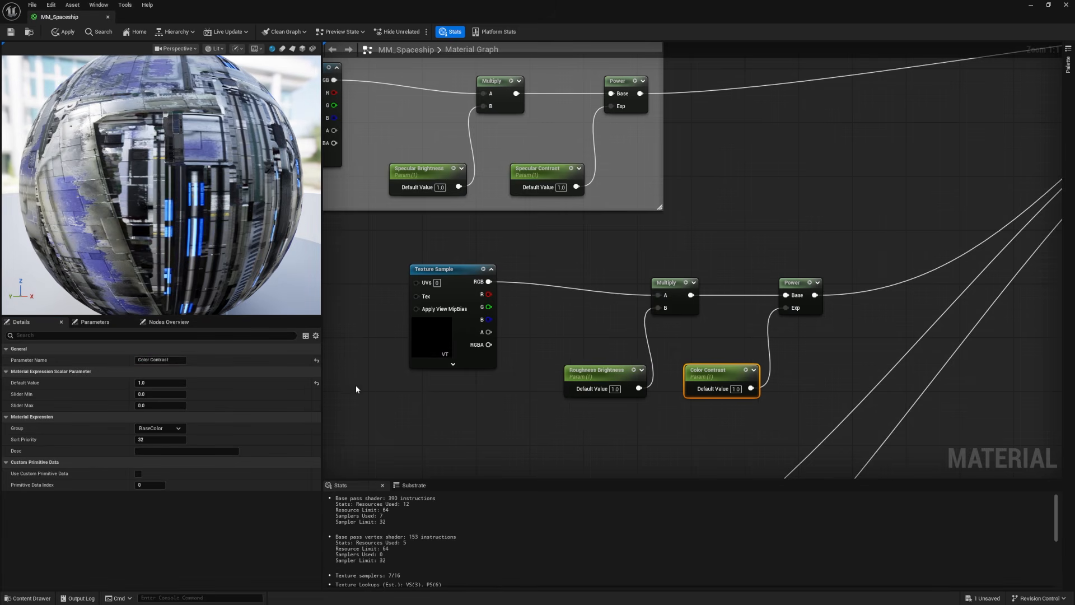
double_click(144, 360)
text(Roughness Contrast)
key(Return)
drag(541, 347, 724, 413)
click(161, 428)
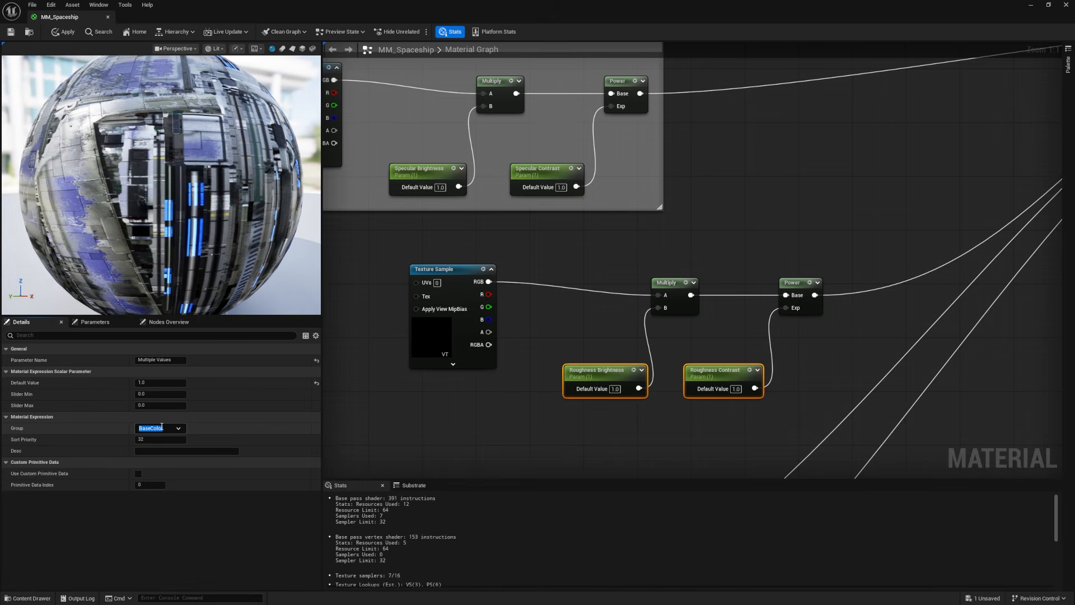
text(Roughness)
key(Return)
Step: Enclose the roughness Texture Sample and its adjustment nodes in a comment box titled Roughness
click(378, 251)
drag(377, 249, 797, 412)
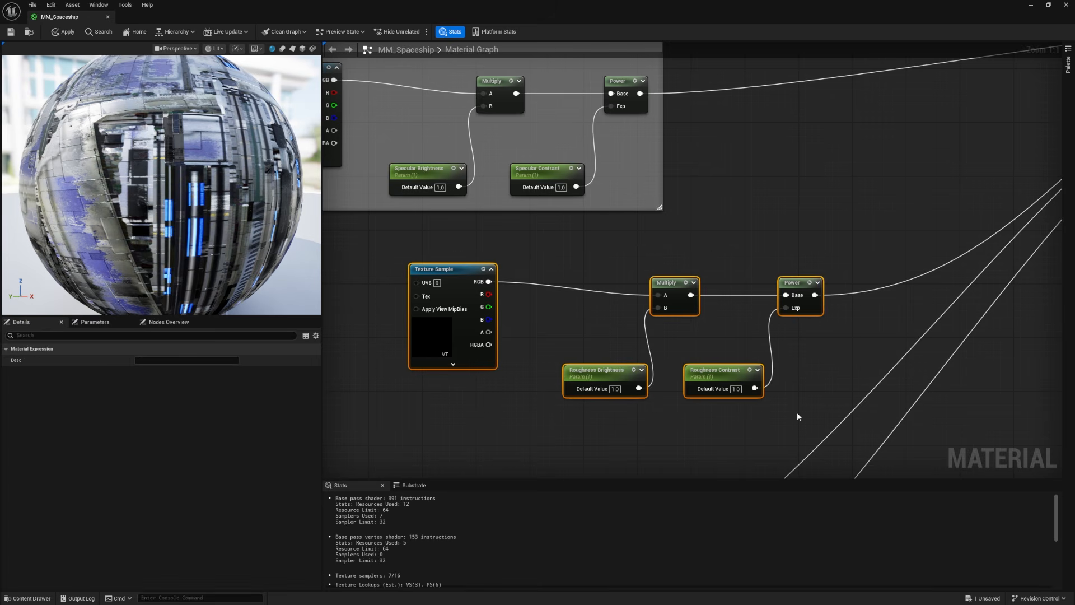
text(cRoughnes)
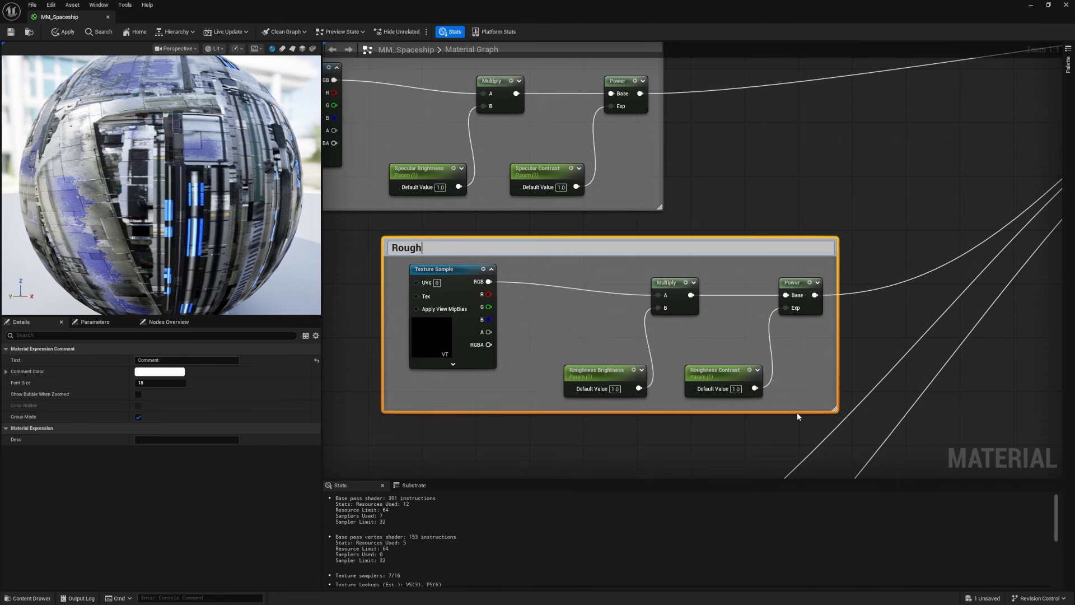
text(ss)
key(Return)
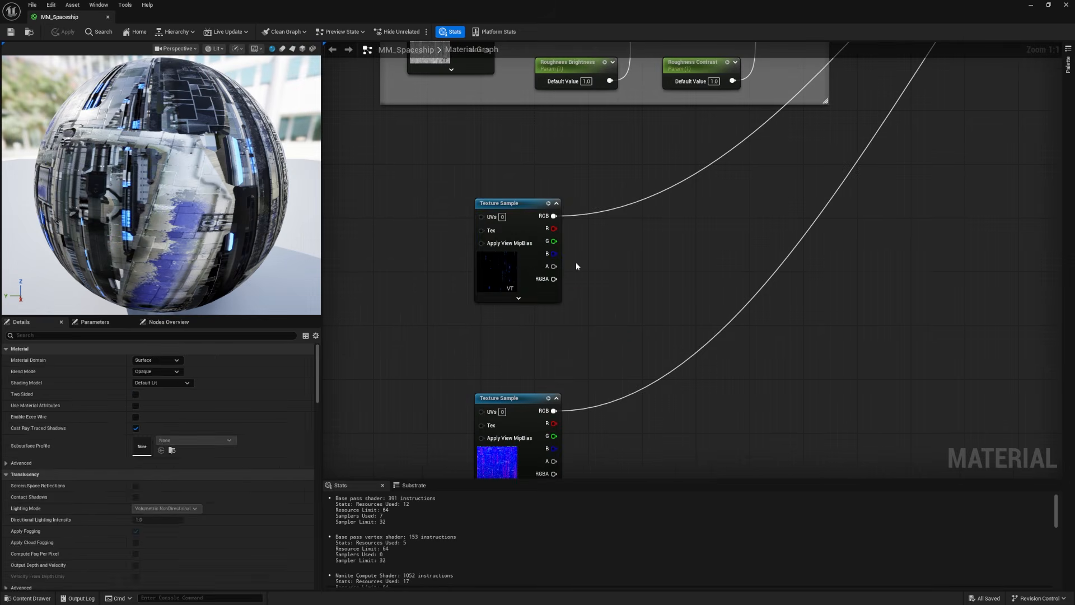
Step: Duplicate the BaseColor adjustment chain from Color Brightness through Desaturation, including the Color Contrast, Color Tint and Color Saturation parameters
click(506, 262)
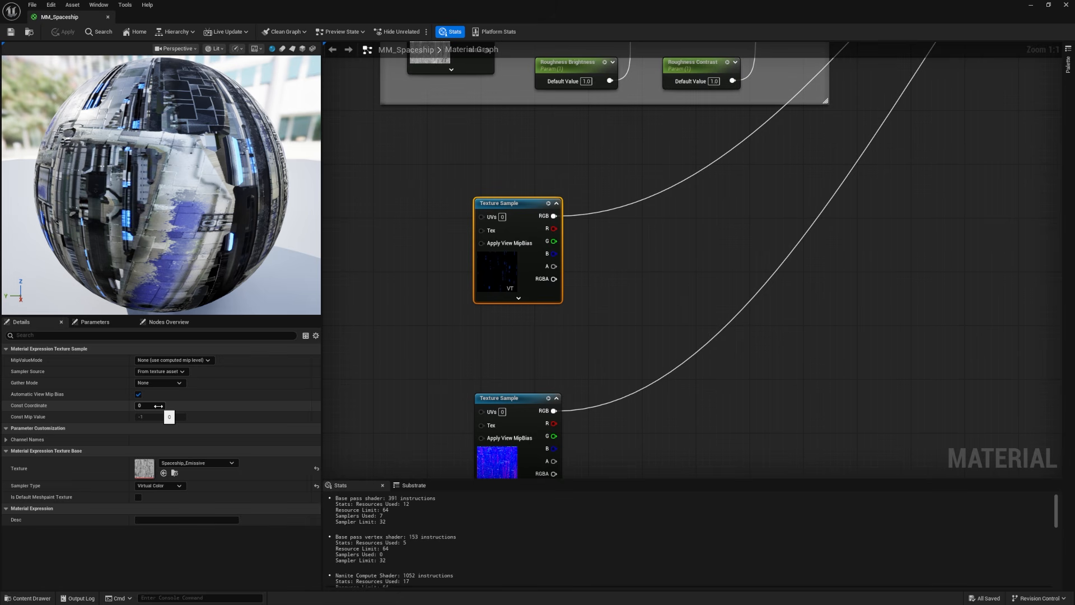
click(452, 189)
right_drag(442, 158, 464, 445)
right_drag(467, 216, 404, 560)
right_drag(489, 185, 618, 422)
drag(432, 184, 939, 351)
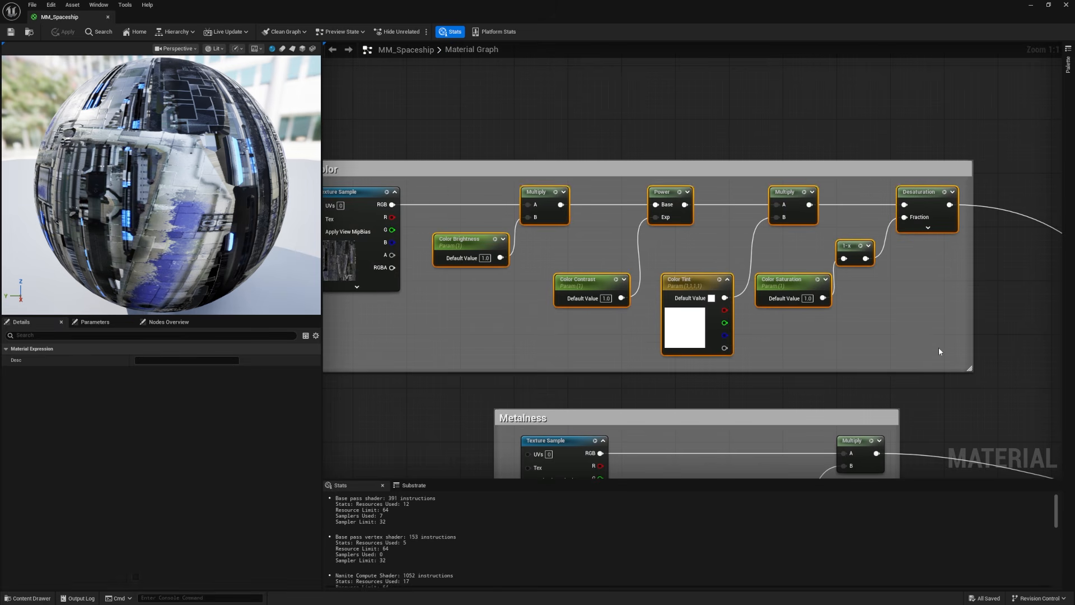
key(ctrl+d)
Step: Place the copied chain beside the emissive Texture Sample and connect the texture through it to the material's Emissive Color input
drag(949, 399, 888, 473)
right_drag(674, 348, 515, 214)
click(516, 232)
ctrl+drag(483, 249, 994, 262)
drag(428, 236, 381, 237)
drag(436, 248, 571, 262)
Step: Rename the copied Color Brightness and Color Contrast parameters as Emissive Brightness and Emissive Contrast
click(503, 297)
text(EmissiveBrightness)
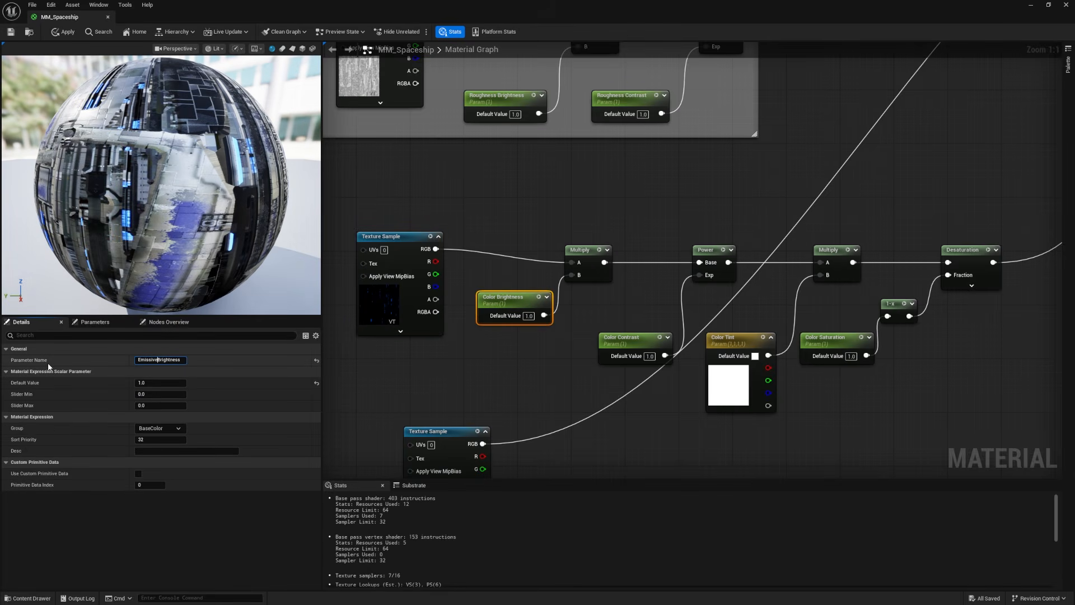
double_click(148, 360)
key(ctrl+c)
click(627, 340)
double_click(145, 360)
key(ctrl+v)
Step: Rename the copied Color Tint and Color Saturation parameters as Emissive Tint and Emissive Saturation
click(752, 339)
double_click(143, 360)
key(ctrl+v)
click(824, 339)
double_click(144, 360)
key(ctrl+v)
Step: Assign the four emissive parameters together to a parameter group named Emissive
click(492, 330)
right_drag(494, 329, 410, 314)
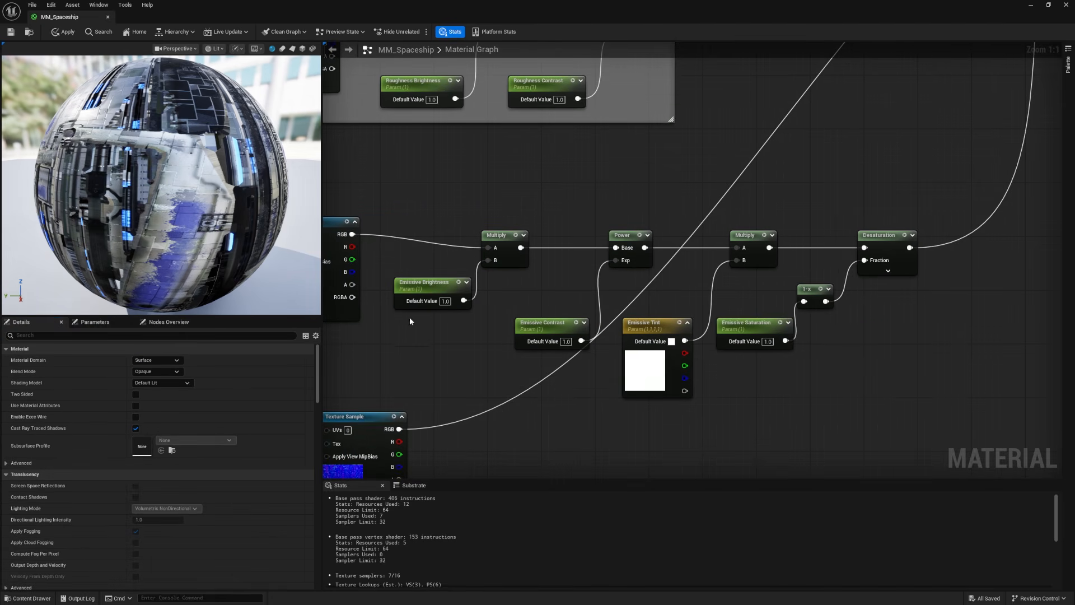
drag(377, 300, 742, 347)
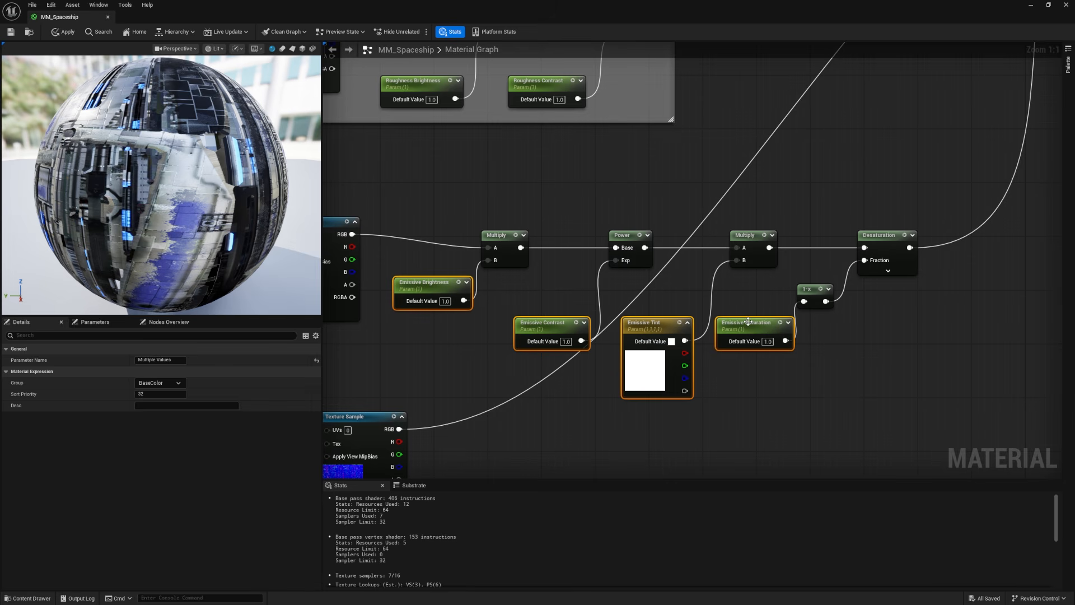
click(169, 383)
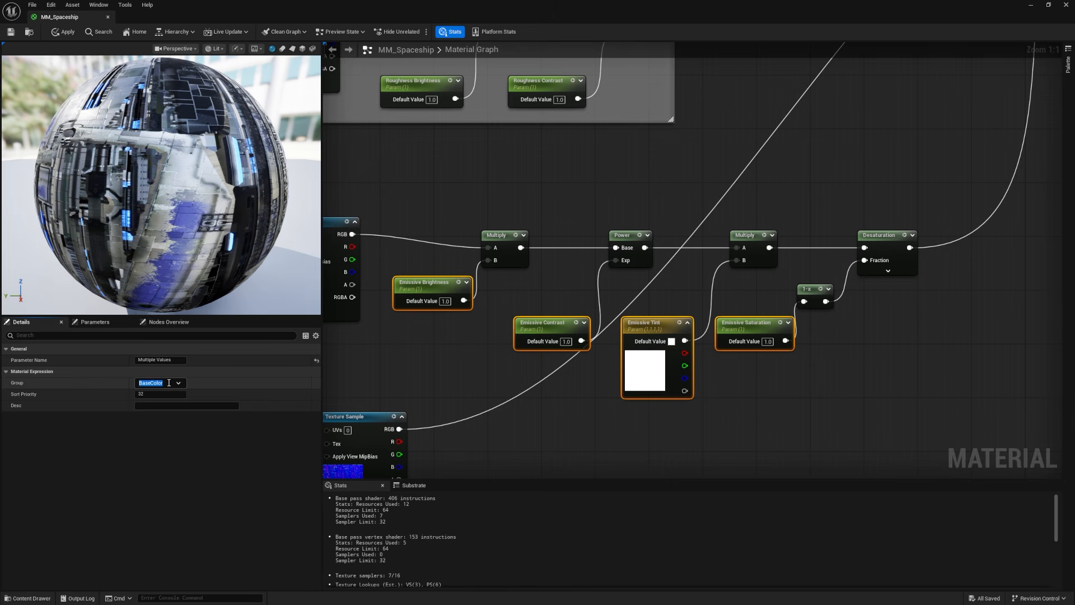
text(Emissive)
click(589, 430)
mouse_move(588, 438)
right_down()
mouse_move(617, 442)
mouse_move(606, 439)
right_up()
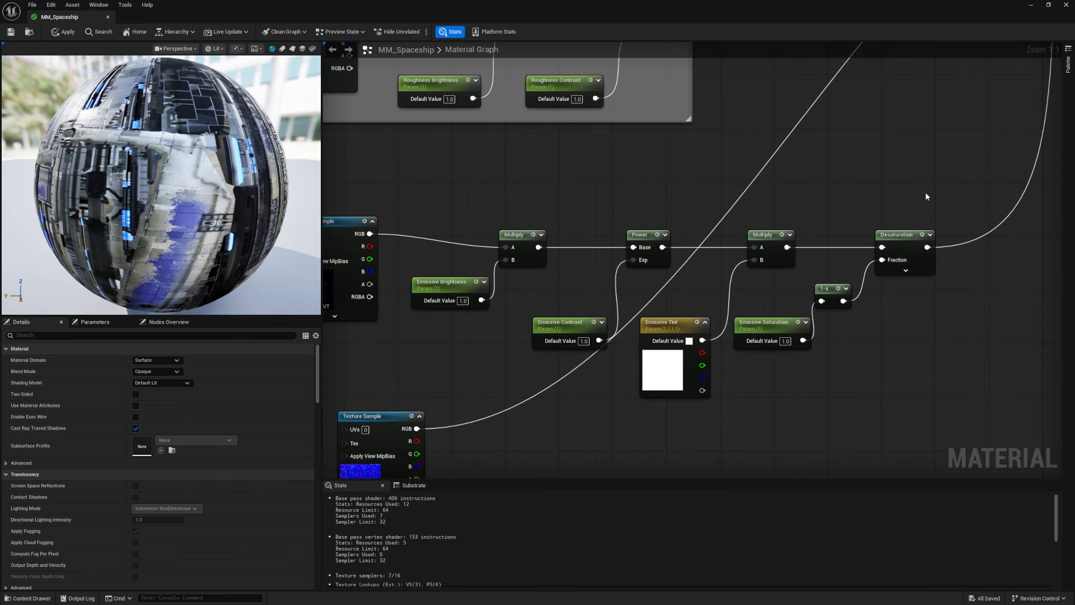
Step: Spread out the end of the emissive chain by moving the Desaturation nodes and the Emissive Tint with its Multiply further along
drag(928, 301, 796, 389)
drag(786, 341, 831, 341)
drag(768, 211, 692, 359)
drag(671, 329, 704, 329)
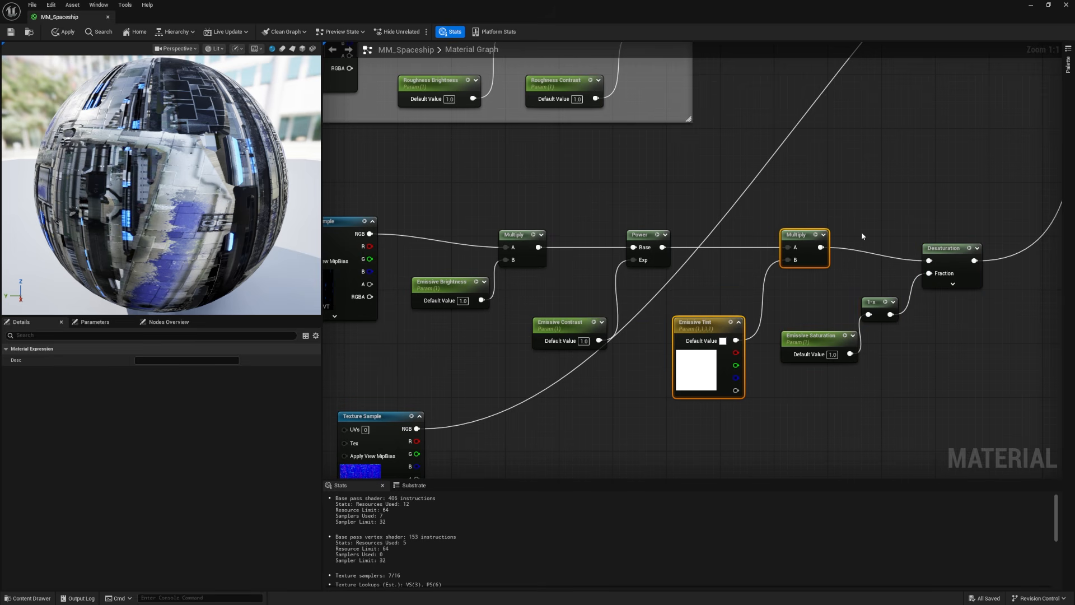
Step: Reorder the emissive chain so Power feeds Desaturation and Desaturation feeds the Emissive Tint Multiply, swapping the positions of the two node sets
alt+click(821, 248)
drag(955, 242, 872, 365)
drag(832, 273, 969, 415)
drag(960, 248, 888, 240)
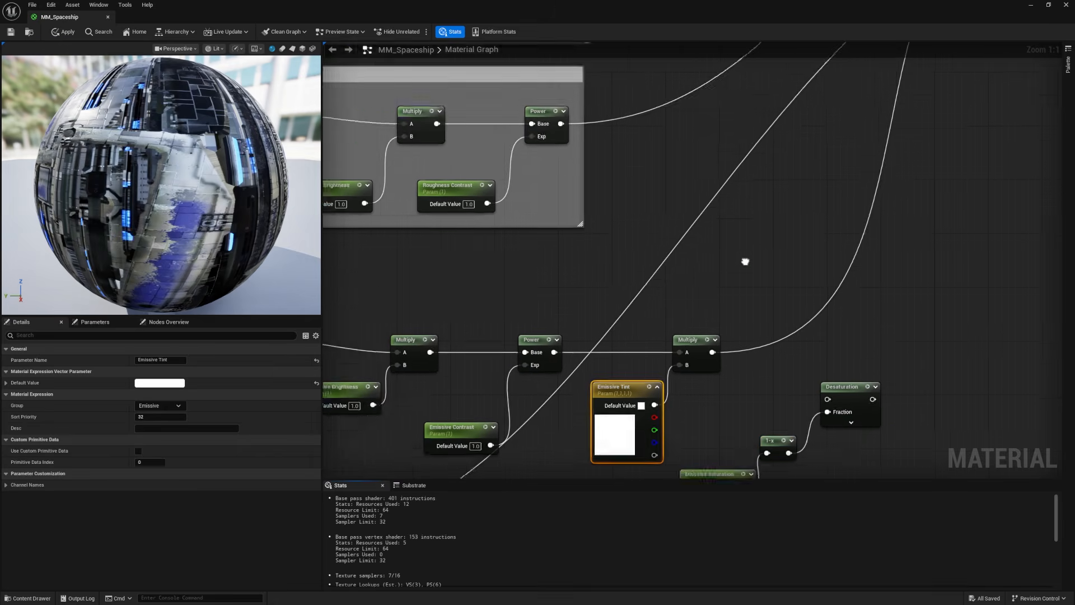
right_drag(745, 259, 707, 176)
ctrl+click(661, 255)
drag(599, 330, 700, 290)
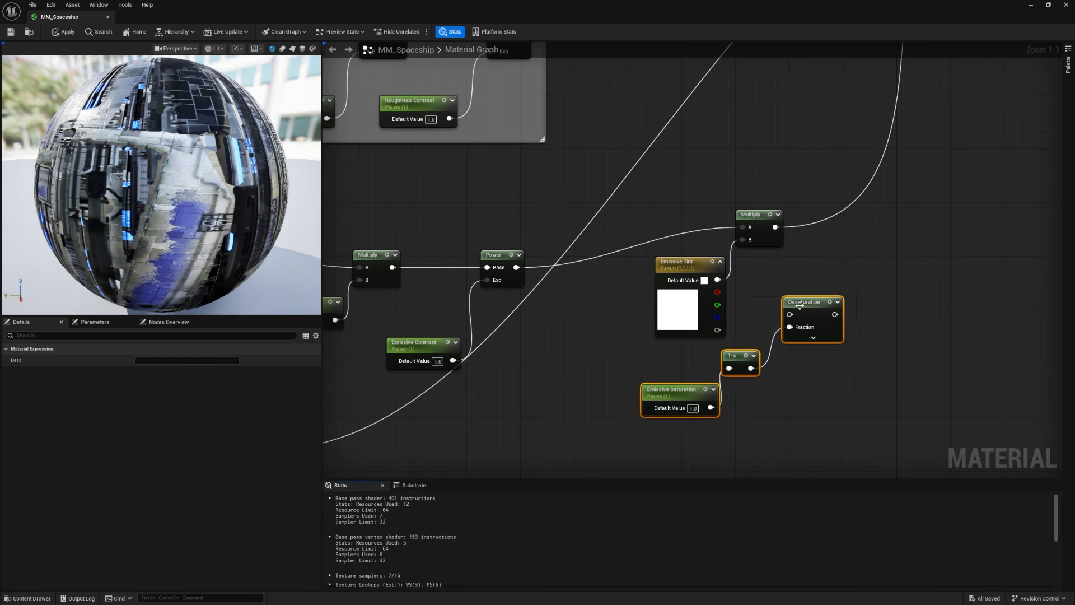
drag(800, 304, 612, 351)
drag(535, 381, 552, 364)
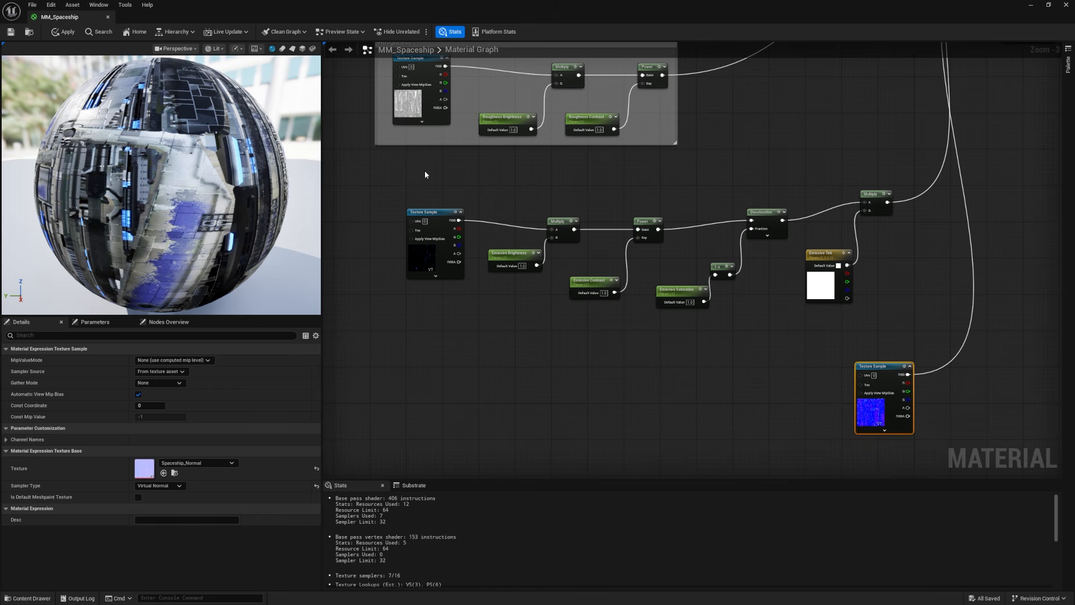
Step: Straighten the connections along the emissive chain, align the tops of its parameter nodes and tighten the spacing
drag(428, 172, 883, 220)
key(q)
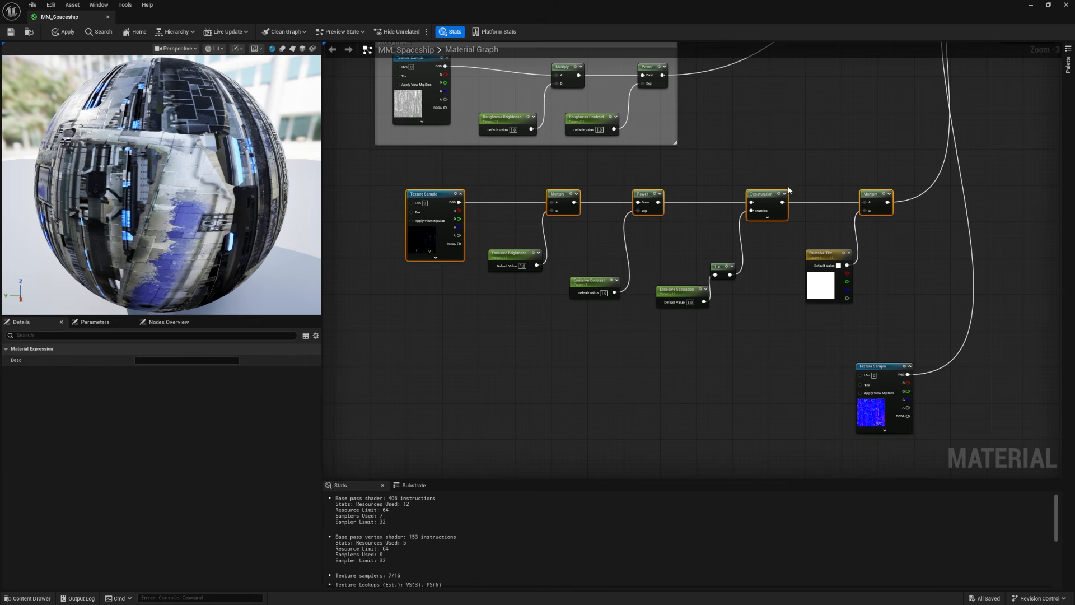
drag(482, 290, 845, 262)
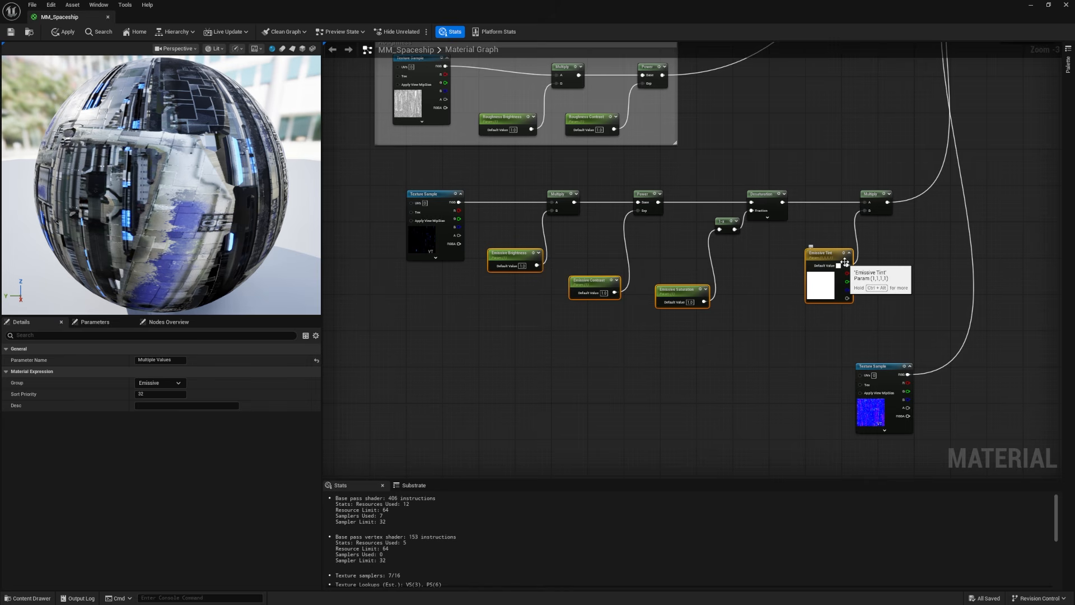
key(shift+w)
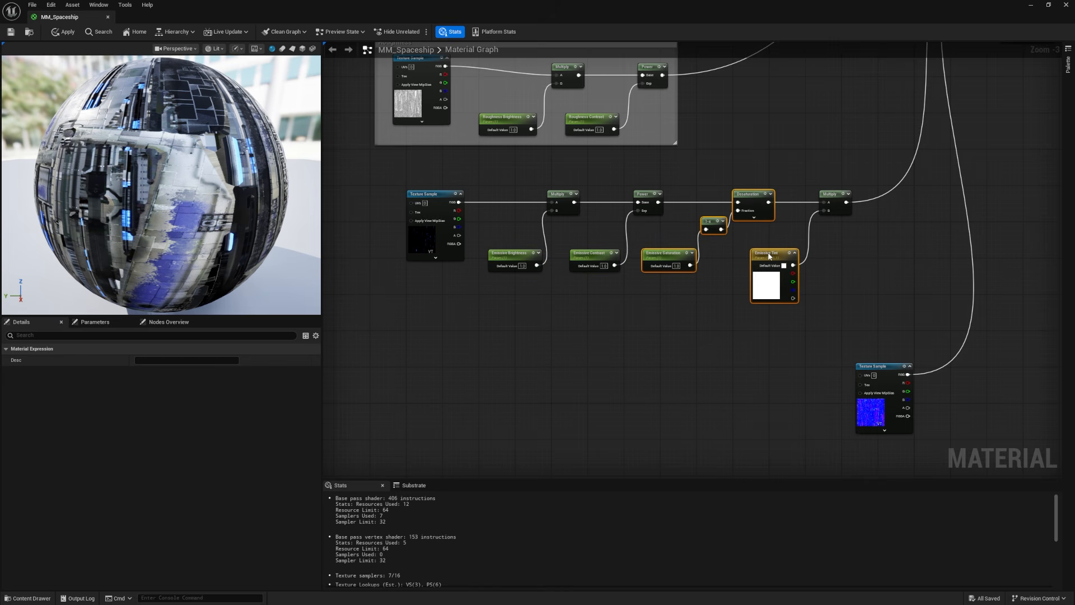
drag(831, 194, 818, 194)
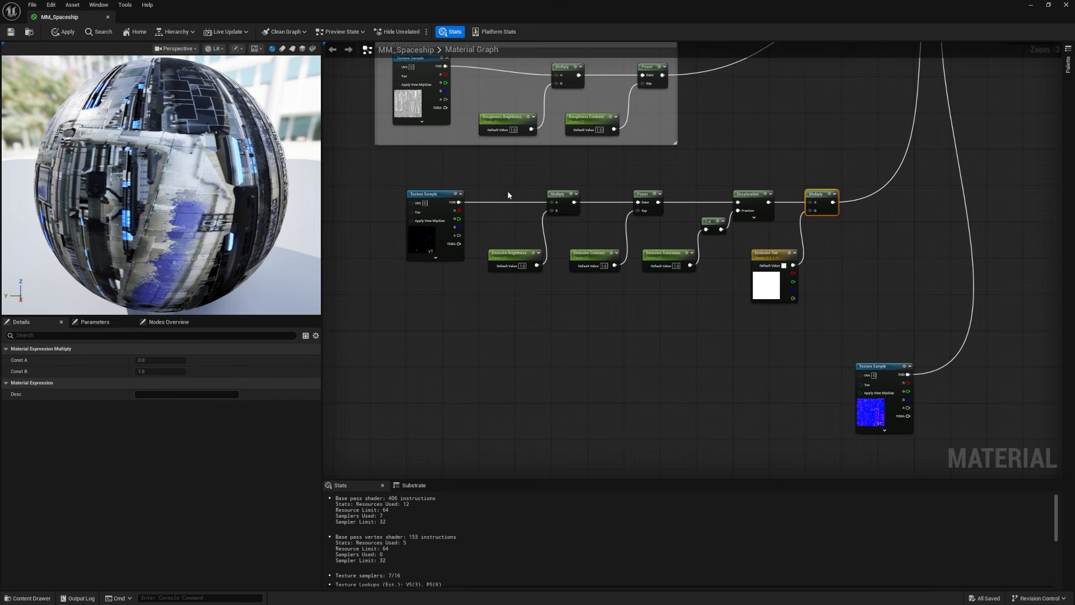
Step: Enclose the whole emissive node chain in a comment box titled Emissive
scroll(574, 249, up, 3)
drag(361, 139, 1016, 347)
text(cEmissive)
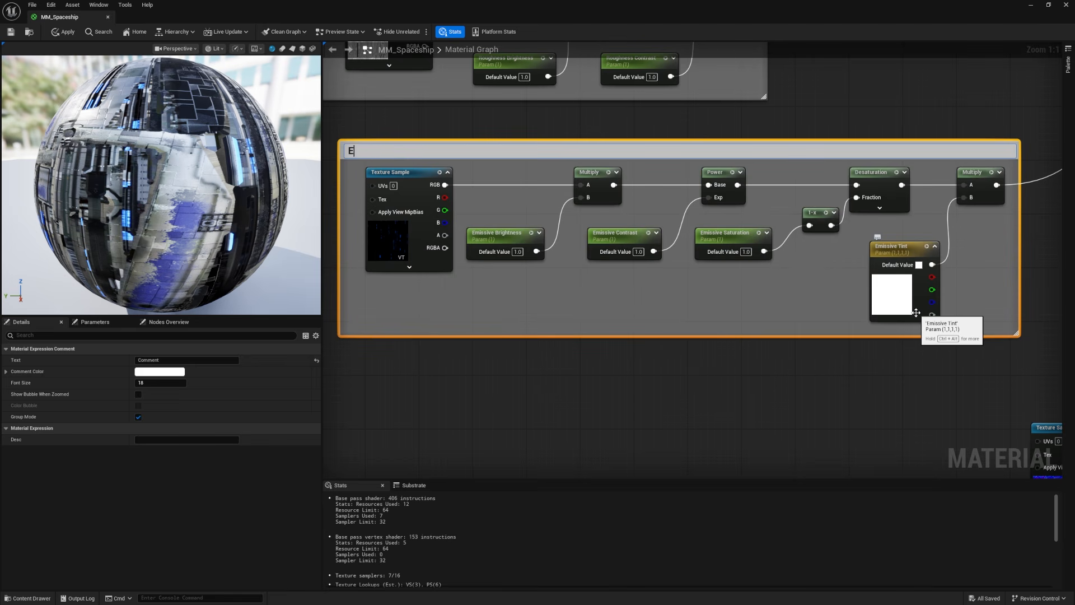
Step: Move the normal Texture Sample below the Emissive box and insert a FlattenNormal node between its RGB output and the material's Normal input
scroll(917, 313, down, 5)
drag(880, 319, 712, 310)
scroll(713, 309, up, 5)
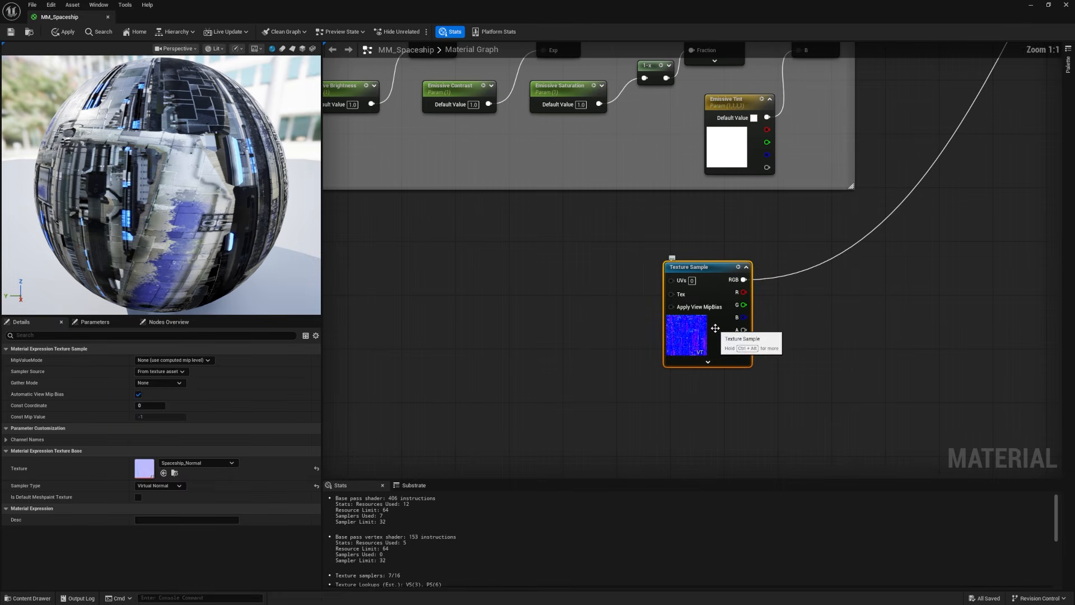
click(818, 317)
right_drag(818, 320, 689, 333)
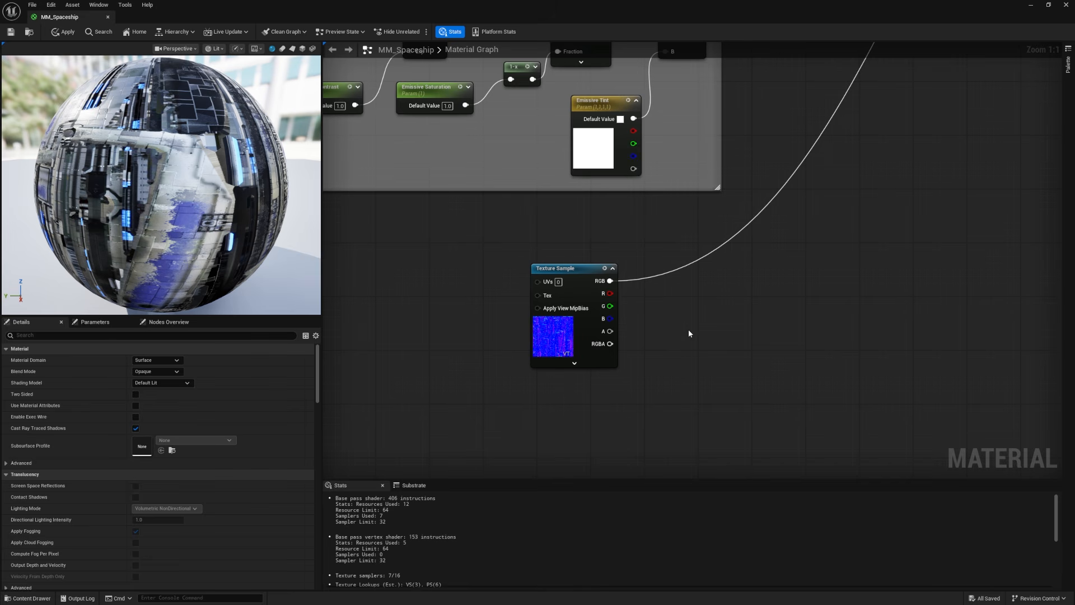
right_click(735, 290)
text(flatten)
key(Return)
ctrl+drag(604, 280, 795, 299)
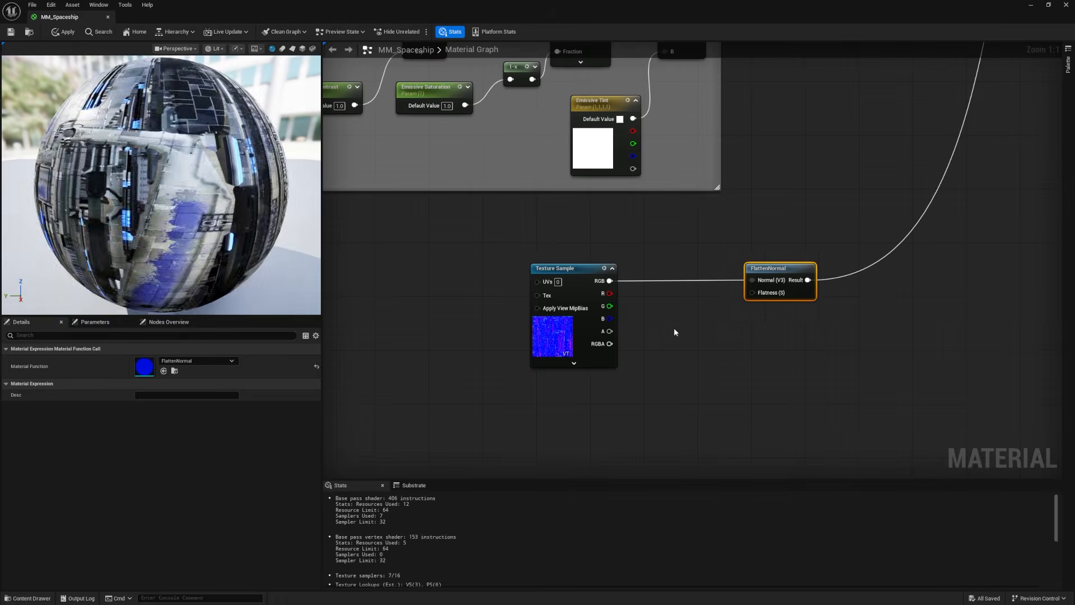
Step: Add a scalar parameter named Normal Intensity between the normal Texture Sample and FlattenNormal, spacing the nodes apart
click(673, 328)
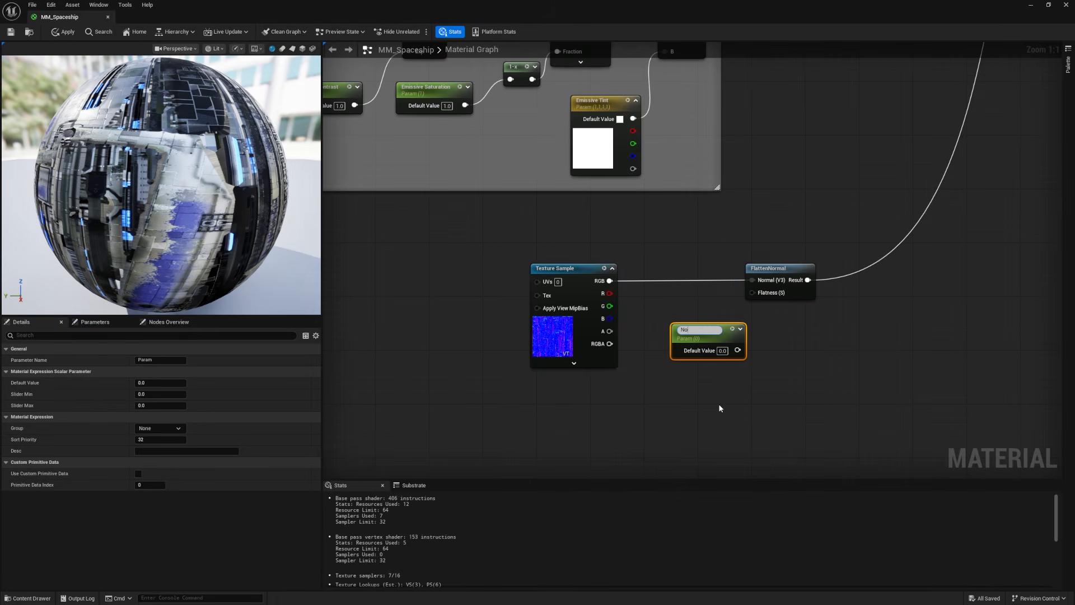
text(Normal Intensity)
key(Return)
drag(771, 272, 780, 273)
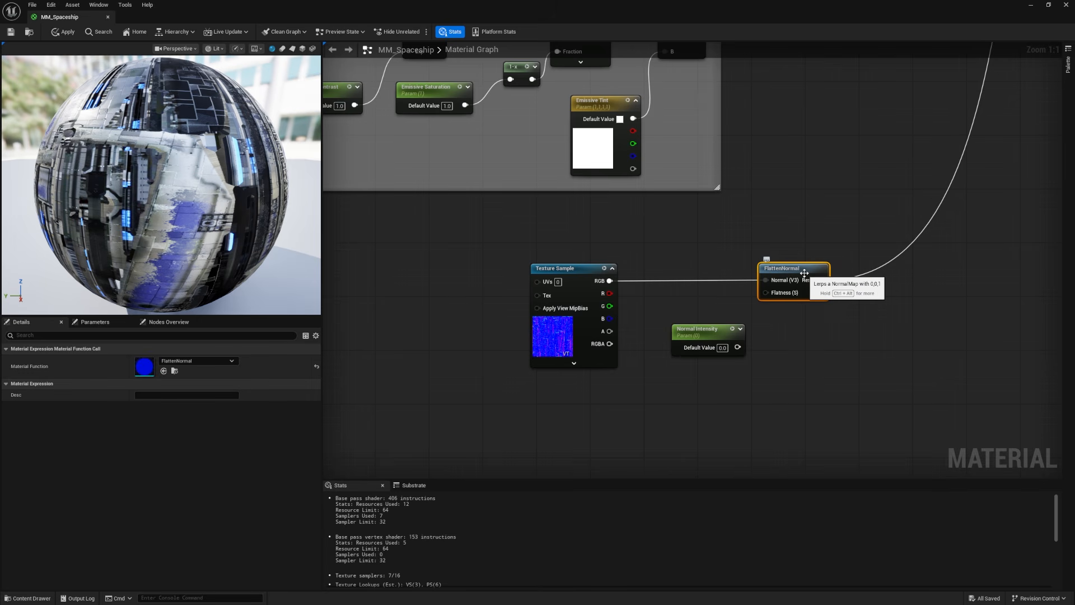
drag(707, 333, 693, 334)
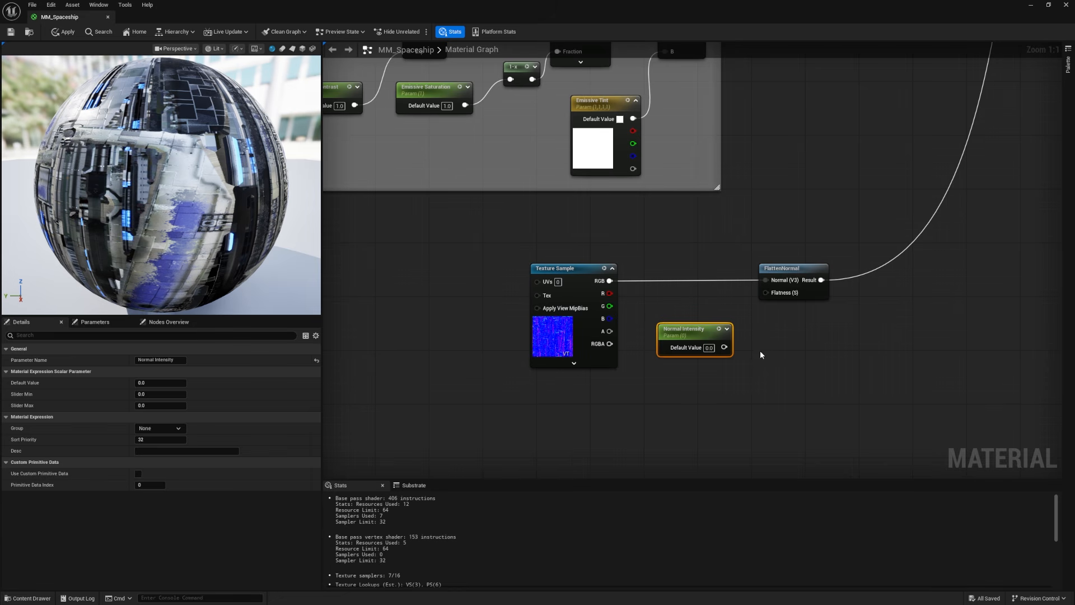
Step: Connect Normal Intensity through a new 1-x node to FlattenNormal's Flatness input and tidy the node positions
click(760, 353)
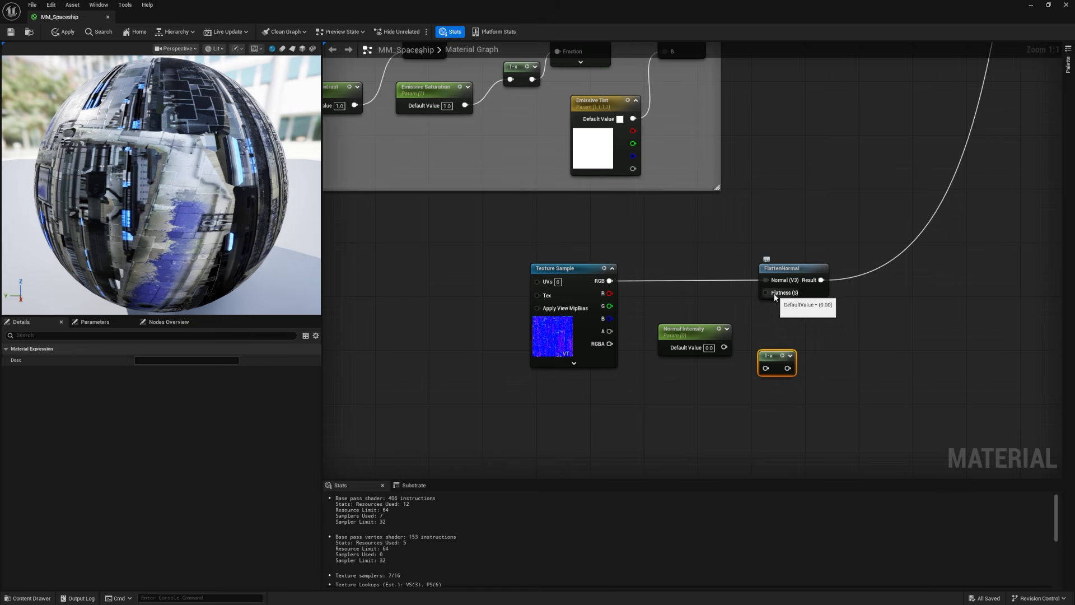
drag(769, 357, 764, 293)
click(754, 307)
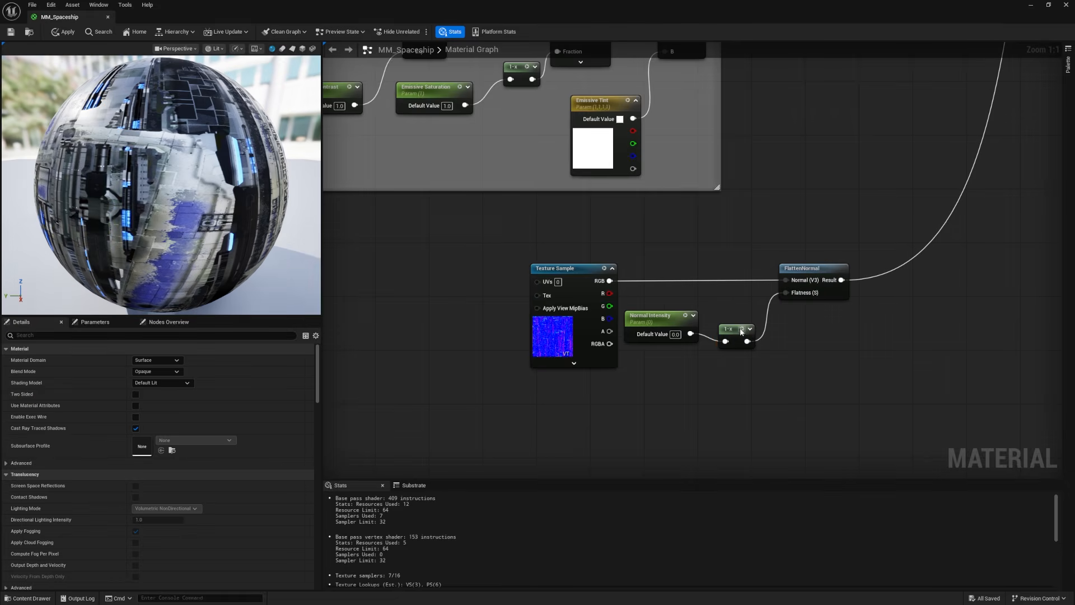
drag(739, 329, 747, 316)
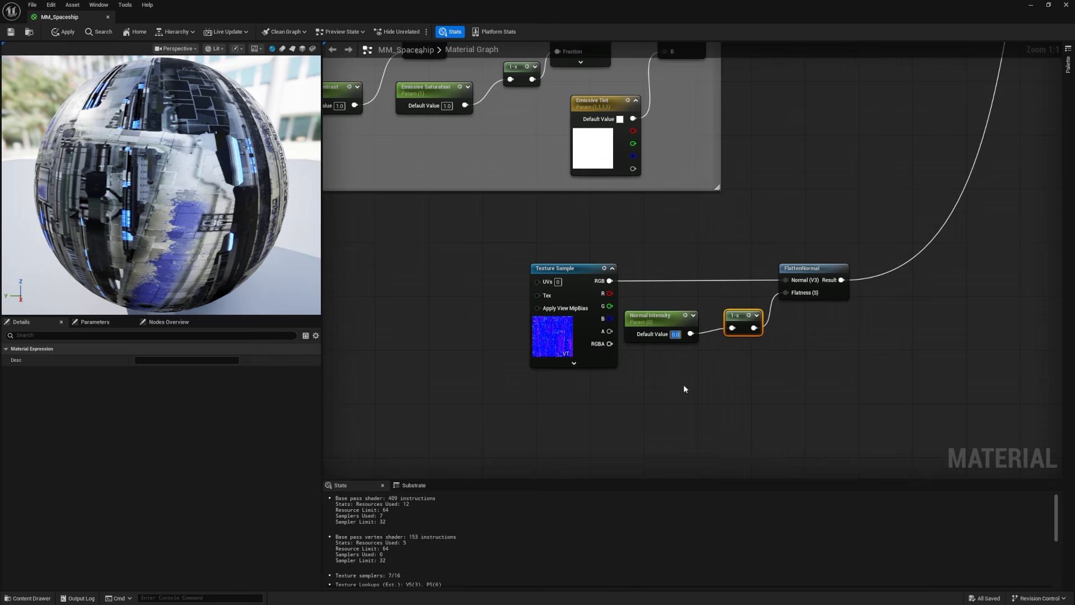
Step: Apply a default value of 1 for Normal Intensity and assign the parameter to the Normal group
text(1)
click(63, 31)
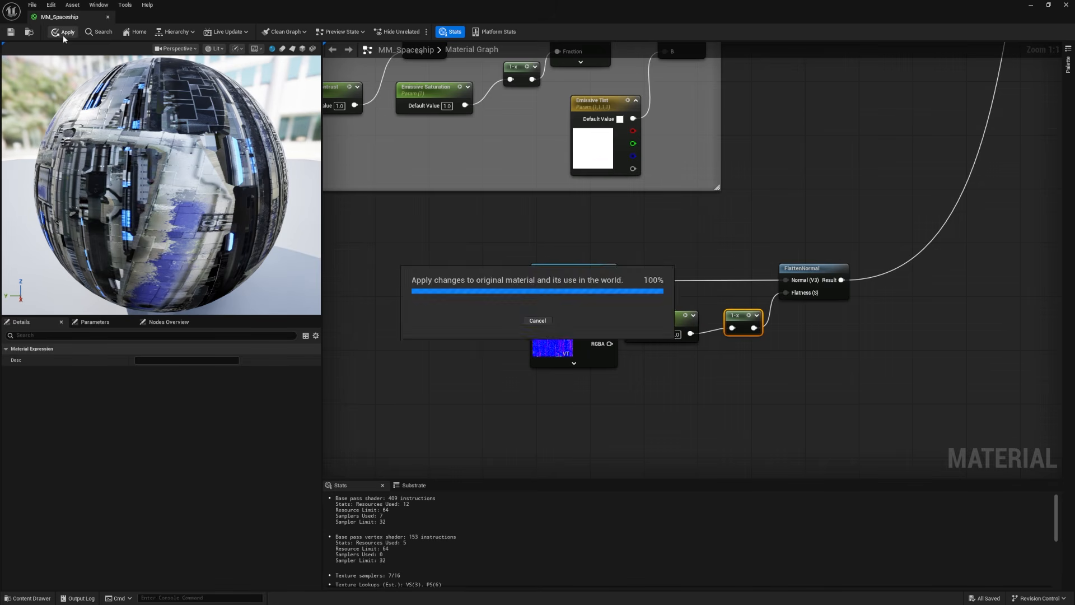
drag(642, 320, 656, 313)
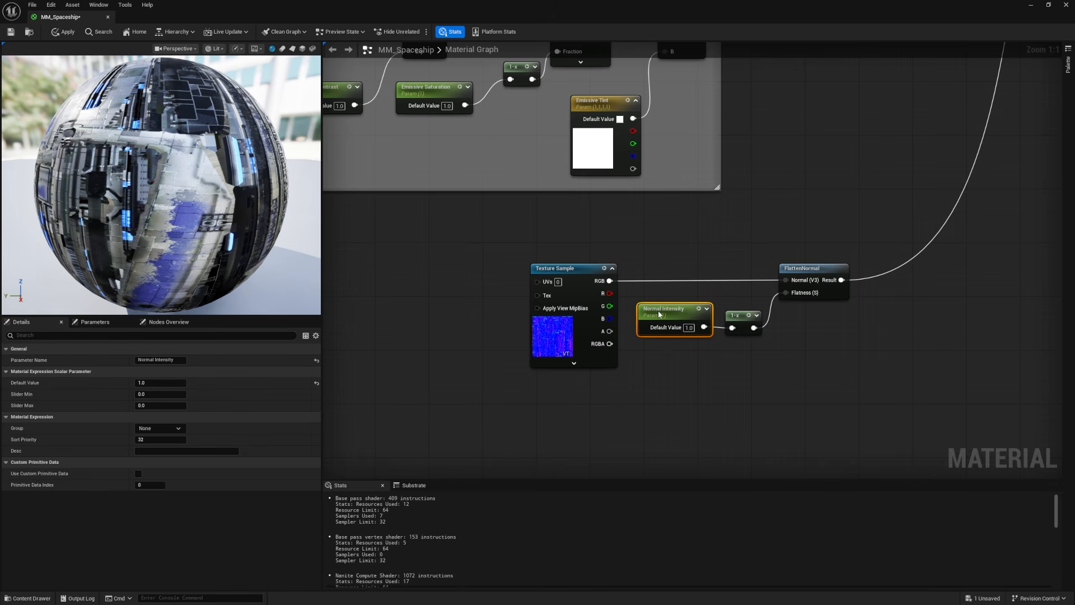
click(141, 428)
Step: Enclose the normal nodes in a comment box titled Normal, reposition it under the Emissive box and save the material
drag(452, 235, 860, 434)
text(cNormal)
key(Return)
click(827, 193)
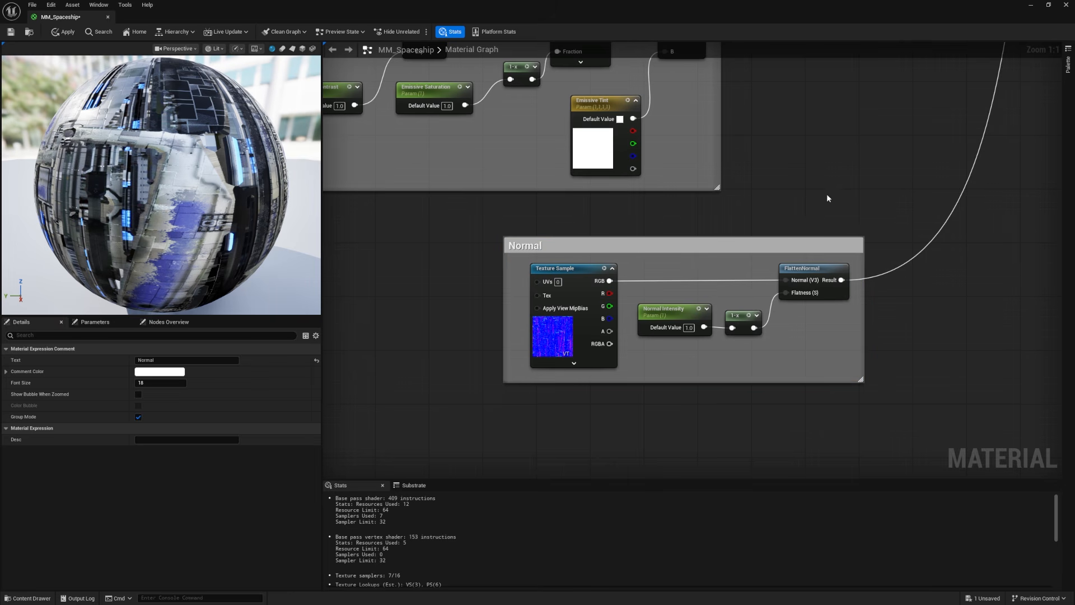
drag(794, 247, 653, 241)
key(ctrl+s)
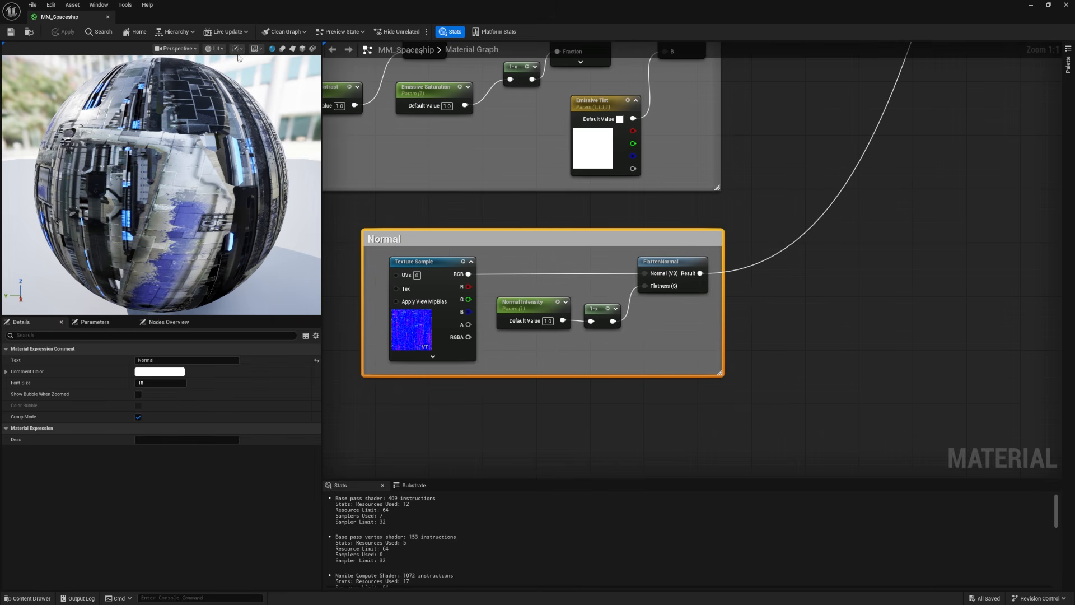
Step: Return to the level editor, open the MI_Spaceship instance from the Spaceship folder and collapse its parameter groups beside the ship
double_click(232, 9)
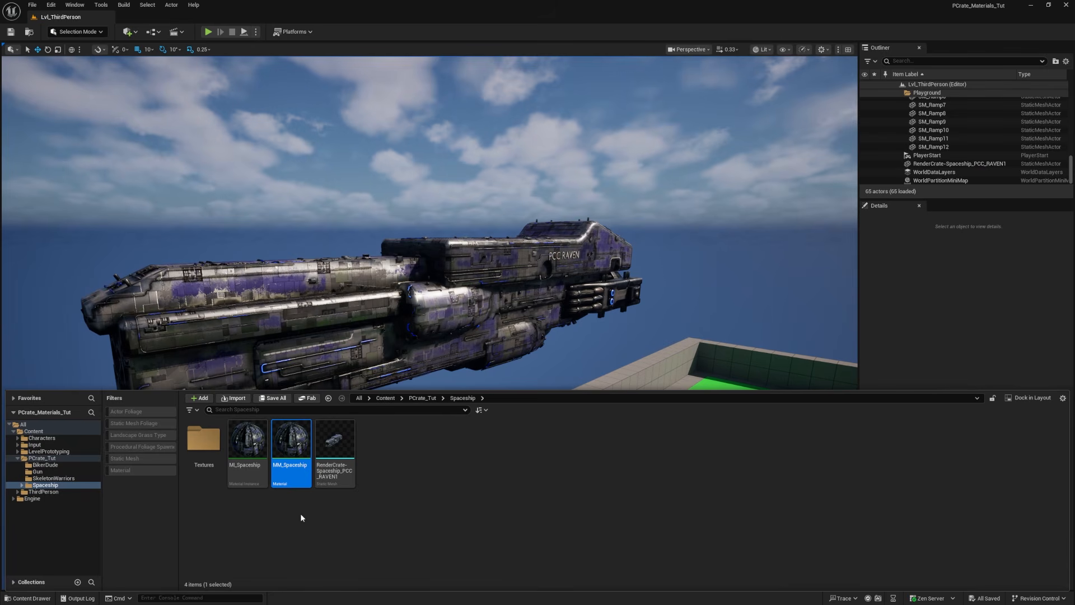
double_click(256, 451)
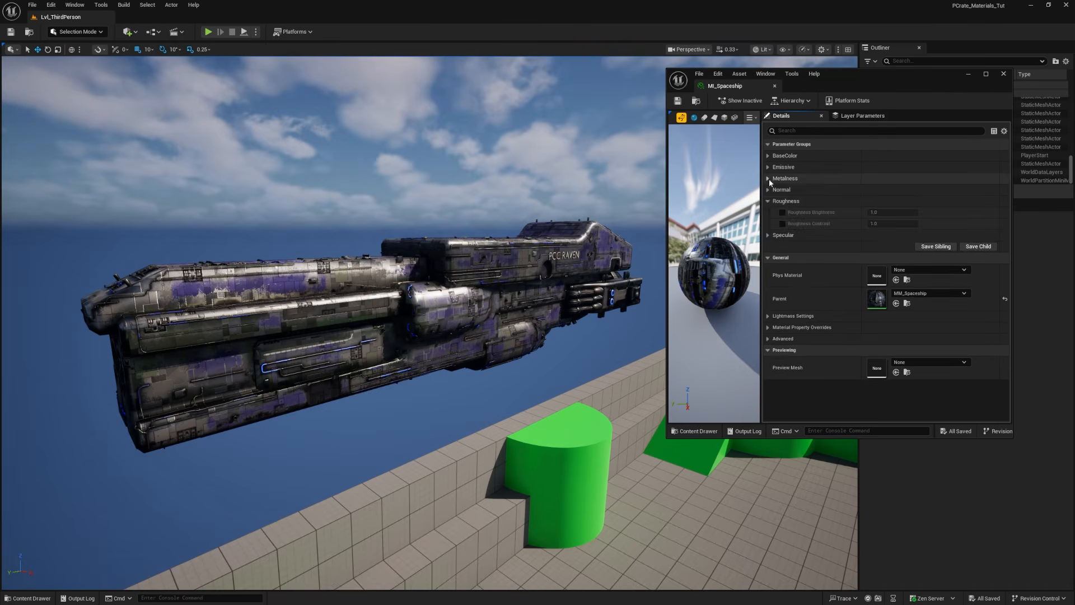
click(768, 200)
click(768, 212)
click(769, 199)
click(768, 201)
click(768, 212)
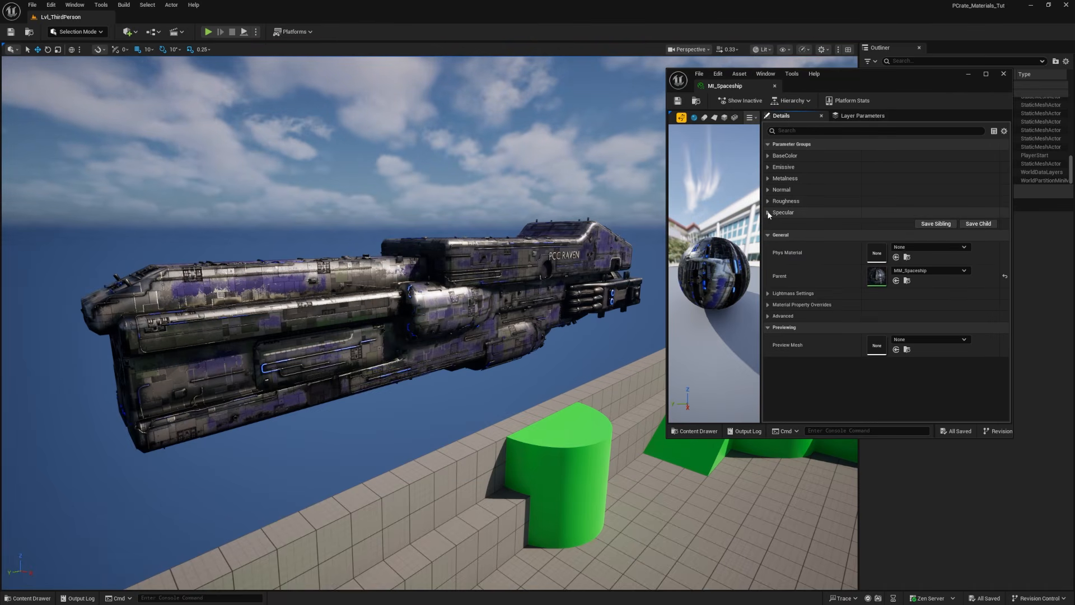
alt+drag(571, 264, 386, 263)
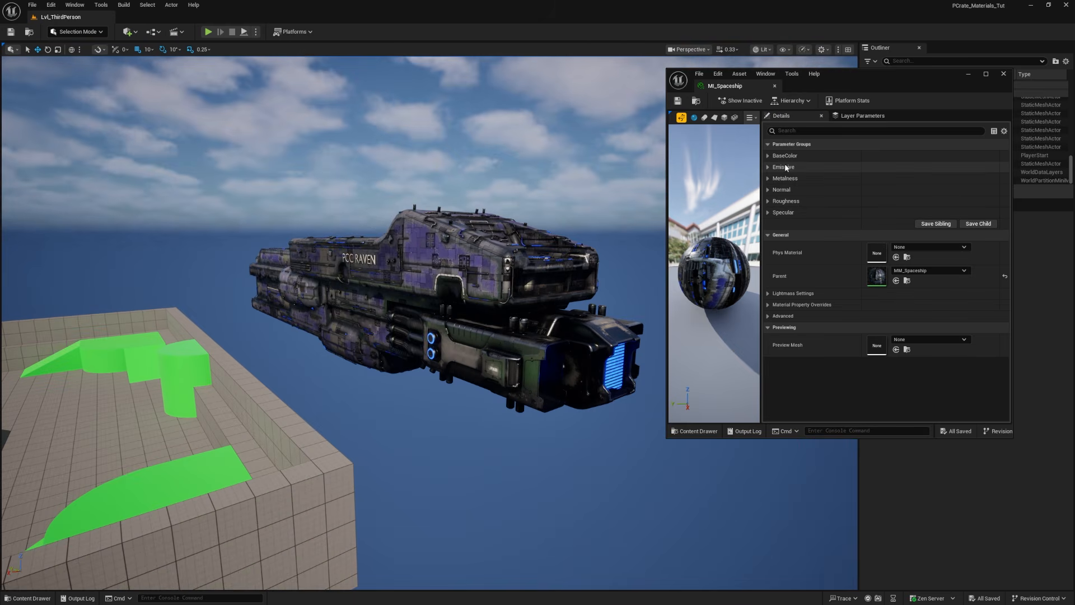
Step: Override Color Brightness in the BaseColor group, try other values on the ship and reset it to its default
click(768, 155)
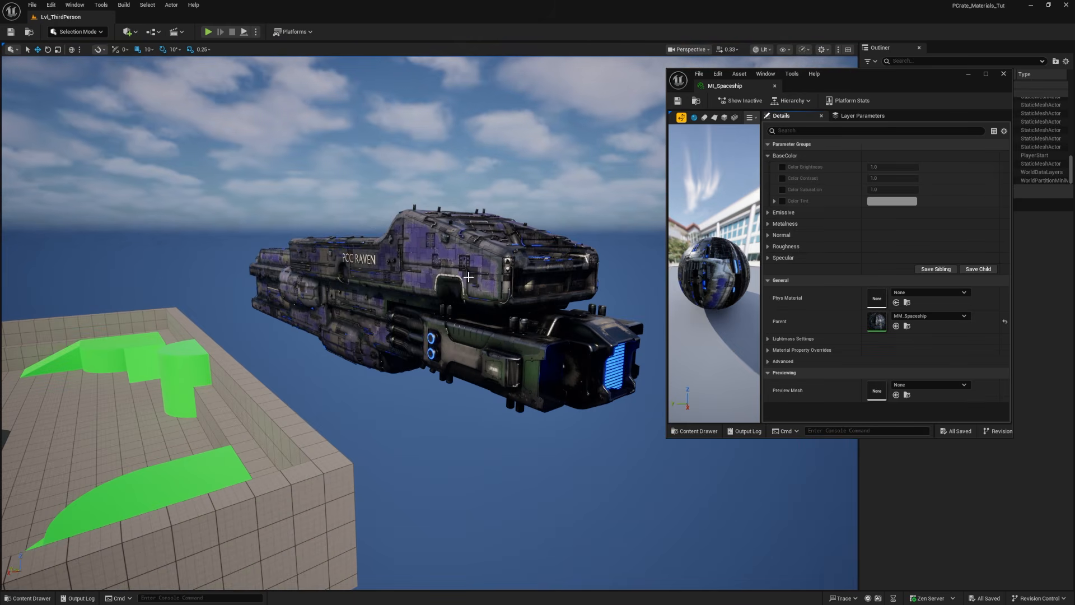
click(783, 166)
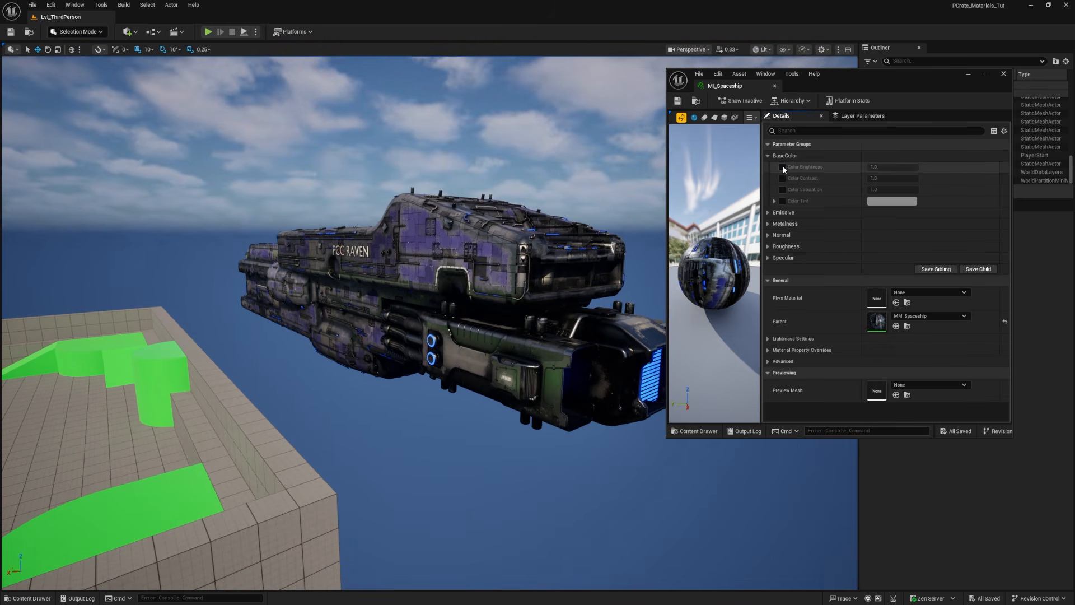
drag(892, 167, 941, 166)
click(1005, 167)
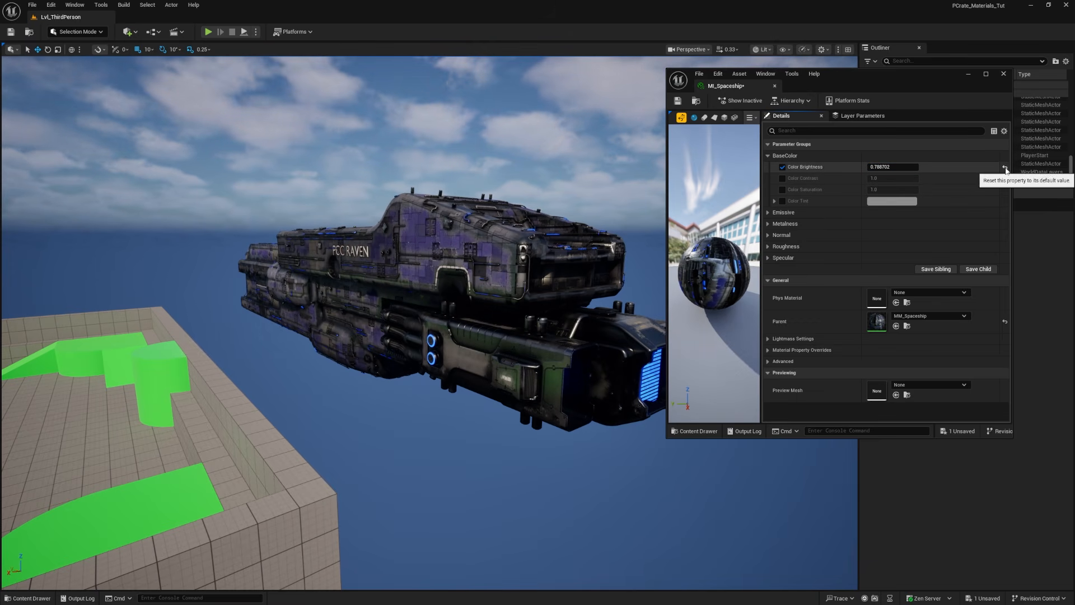
Step: Try a Color Contrast of about 2.5 with a Color Brightness of about 3.58, and reset both to their defaults
click(782, 178)
mouse_move(879, 178)
mouse_down()
mouse_move(911, 167)
mouse_move(891, 178)
mouse_move(908, 178)
mouse_up()
drag(875, 167, 896, 167)
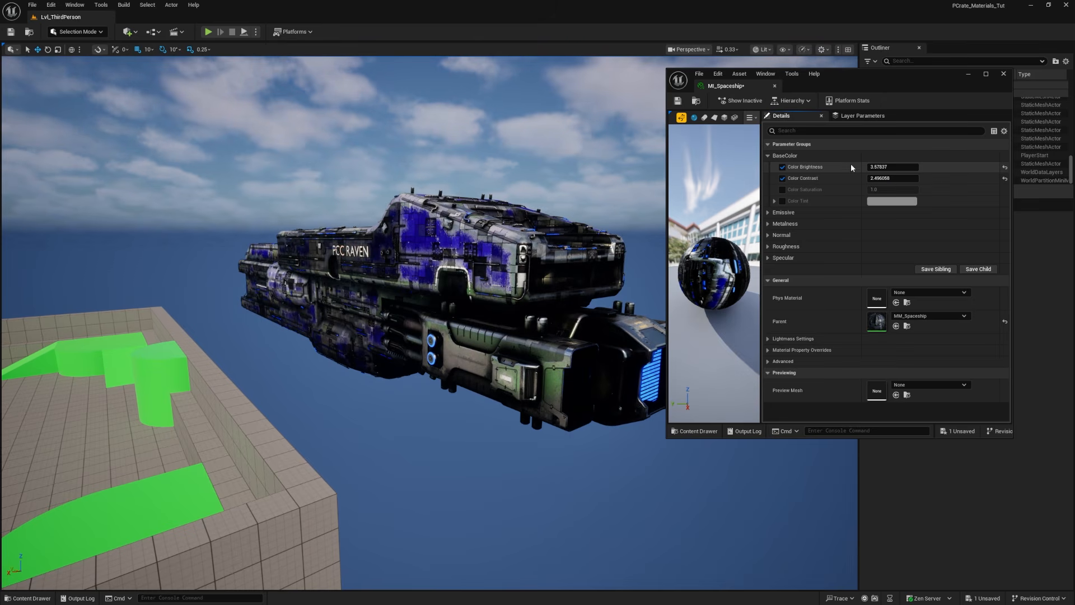
click(1004, 178)
click(1005, 167)
Step: Enable the Color Saturation override and try a value of -0.392
click(782, 190)
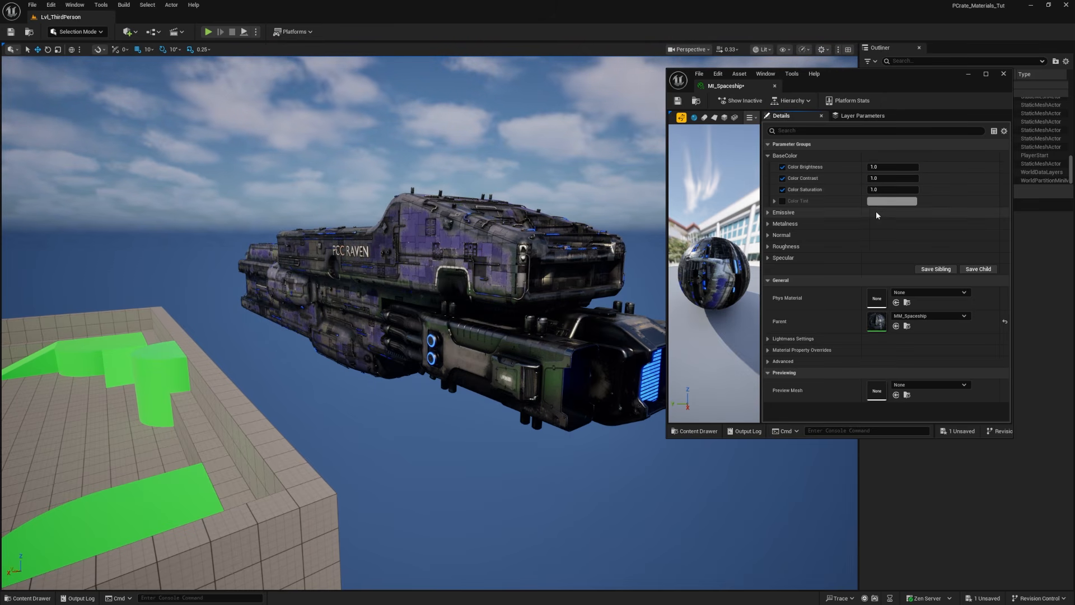
click(876, 190)
text(0.48)
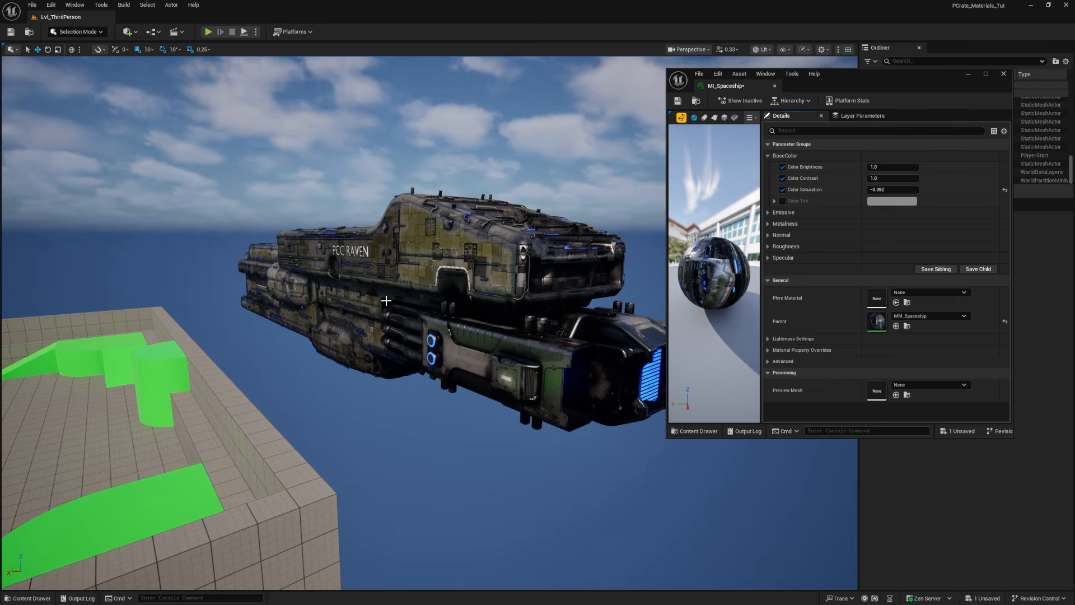
Step: Select the spaceship in the level and raise it higher above the floor
click(166, 376)
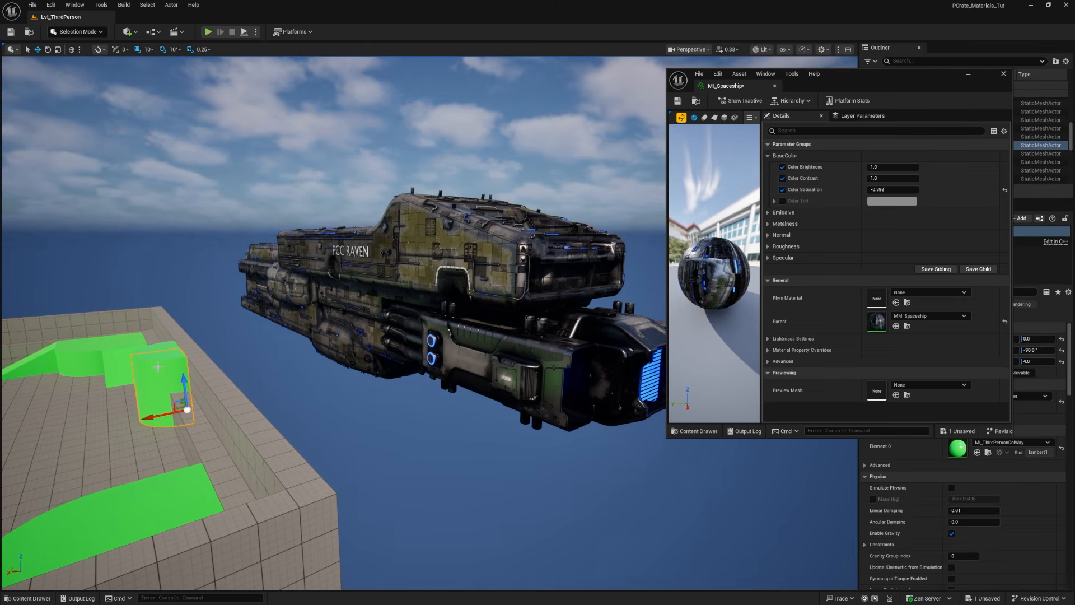
click(424, 295)
shift+drag(320, 282, 320, 266)
Step: Try an extreme Color Saturation of about 51.8, reset it, and try a different Color Tint on the ship
mouse_move(889, 189)
mouse_down()
mouse_move(868, 189)
mouse_move(916, 190)
mouse_move(872, 189)
mouse_up()
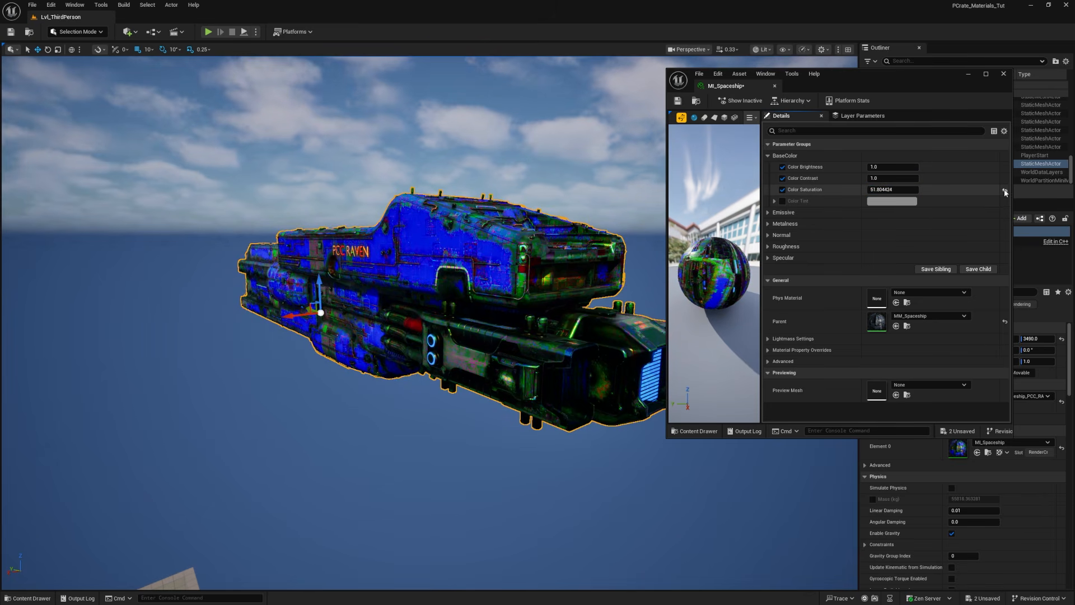
click(1005, 191)
click(783, 201)
click(892, 201)
drag(750, 261, 724, 250)
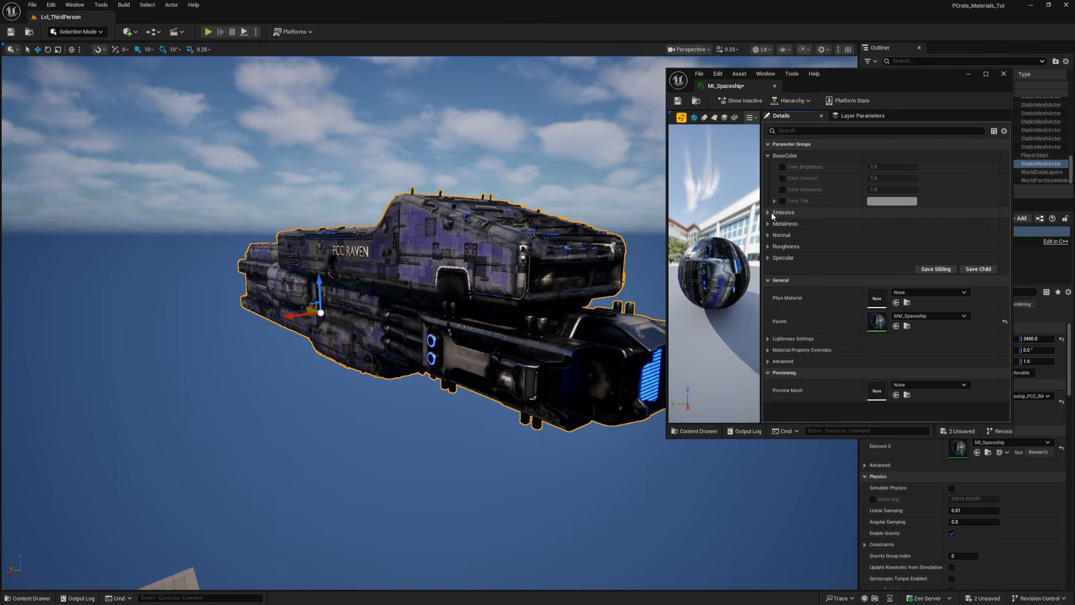
Step: Enable the Emissive Brightness, Contrast and Tint overrides and try a pale lavender Emissive Tint (D4CFFF)
click(769, 213)
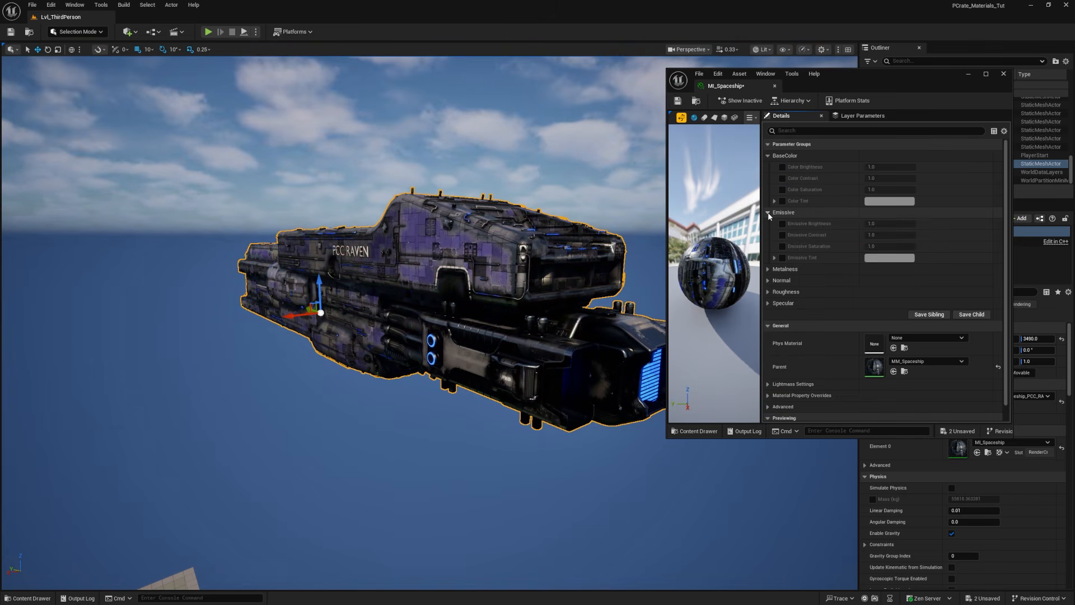
click(783, 224)
mouse_move(872, 226)
mouse_down()
mouse_move(947, 226)
mouse_move(879, 226)
mouse_move(891, 226)
mouse_move(881, 236)
mouse_move(897, 236)
mouse_move(870, 223)
mouse_move(877, 236)
mouse_up()
click(783, 235)
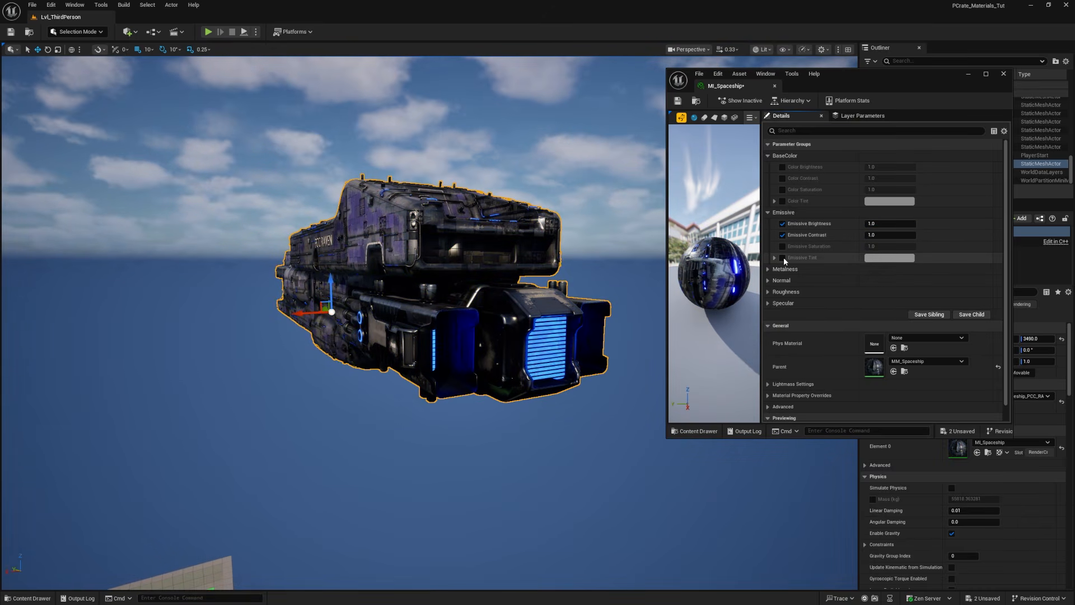
click(783, 258)
click(870, 259)
drag(915, 334, 916, 305)
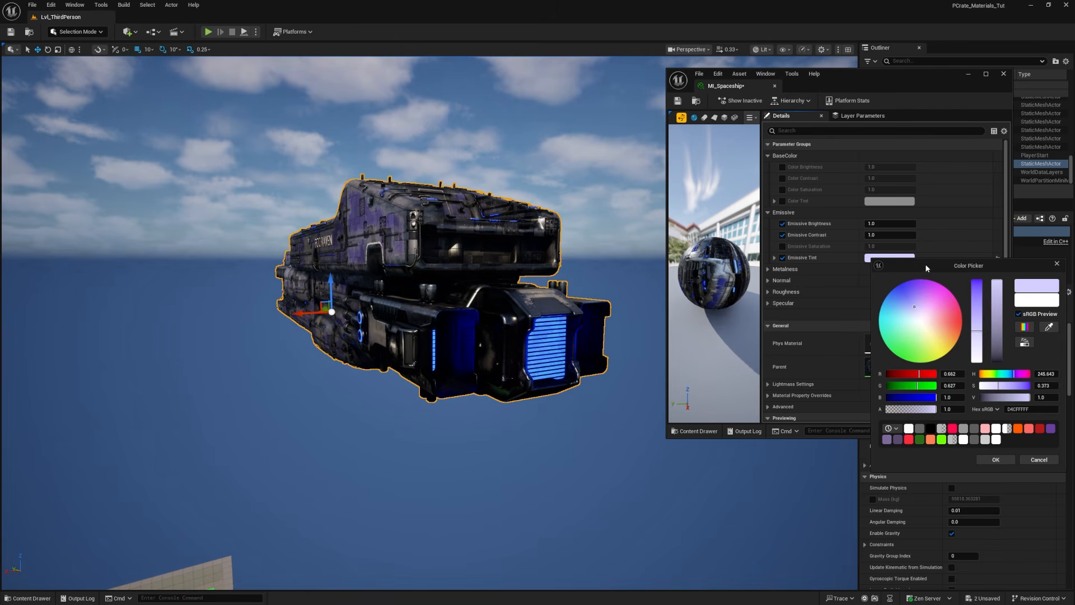
click(791, 260)
Step: Try an Emissive Saturation of 0 with an orange Emissive Tint
click(783, 247)
click(888, 246)
text(0)
click(883, 259)
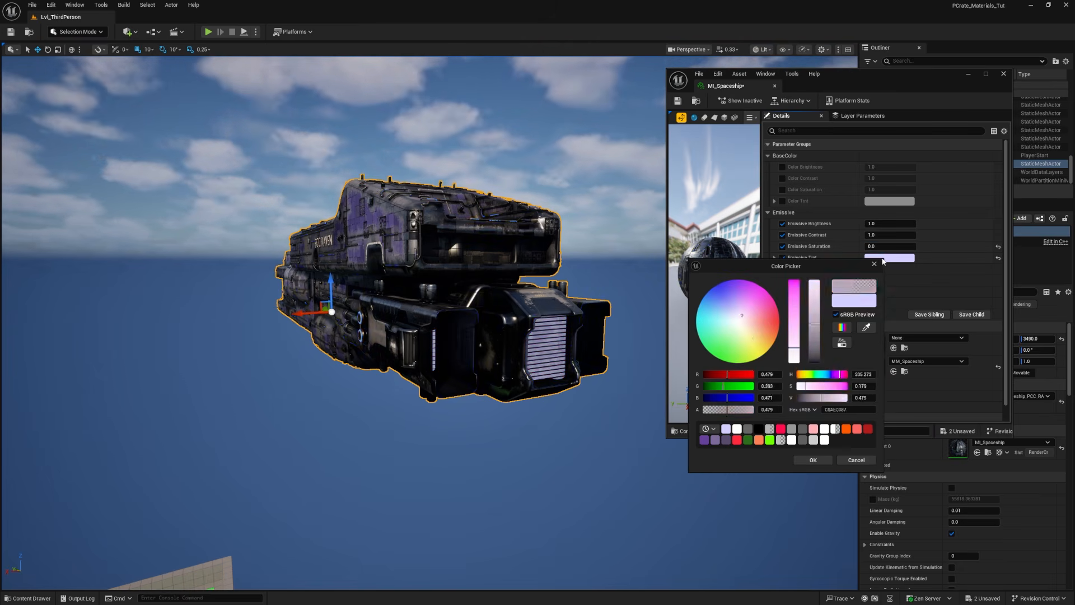
drag(745, 335, 773, 332)
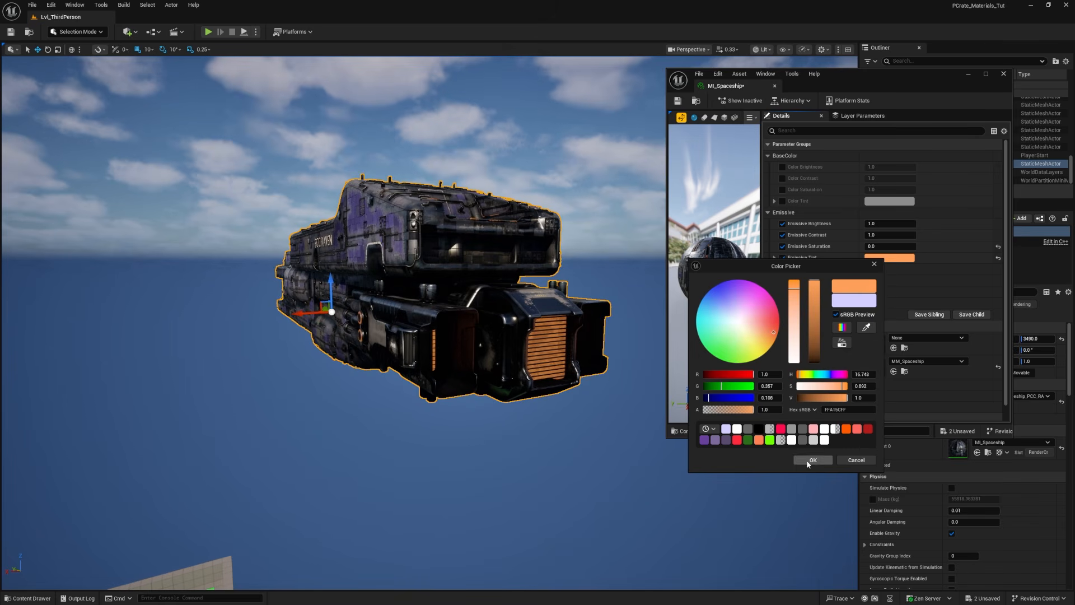
click(810, 460)
Step: Try a higher Emissive Brightness on the ship and reset the emissive tint and brightness to their defaults
drag(891, 224, 913, 224)
mouse_move(394, 350)
alt+mouse_down()
mouse_move(240, 380)
mouse_move(406, 337)
alt+mouse_up()
click(999, 256)
click(999, 223)
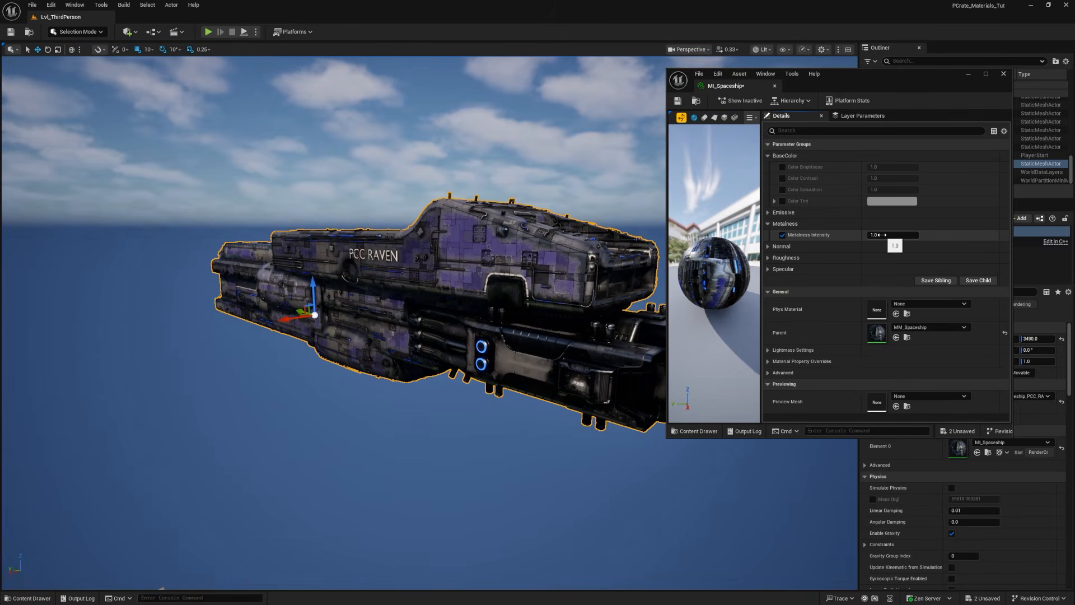
Step: Try lowering Metalness Intensity to about 0.26, restore its default and collapse the Metalness group
drag(881, 235, 851, 235)
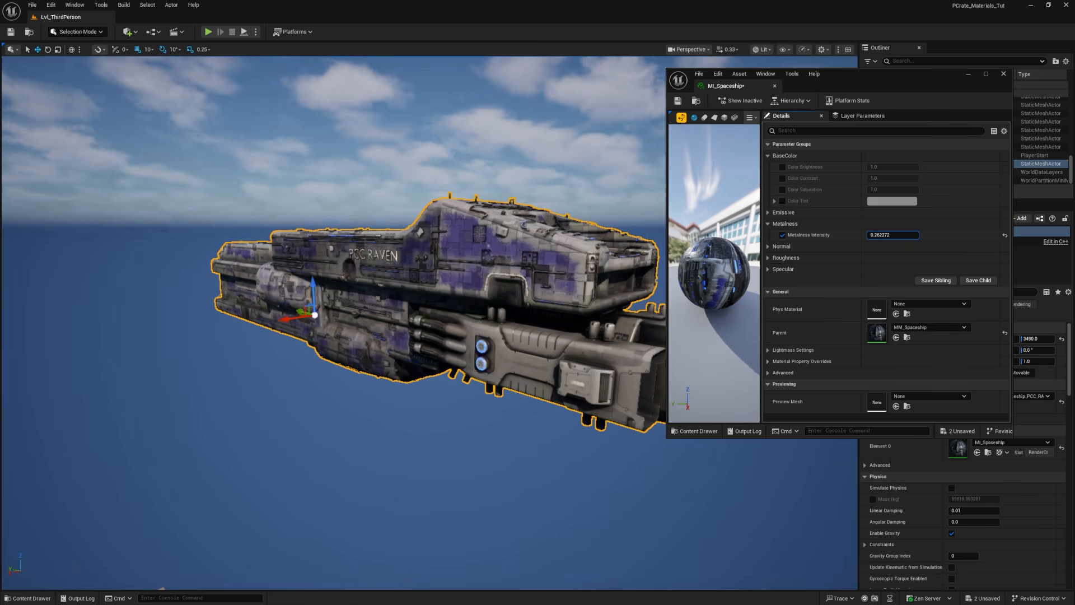
click(768, 224)
Step: Override Normal Intensity and compare values of 0, 2 and a much stronger setting on the hull
click(768, 235)
click(782, 247)
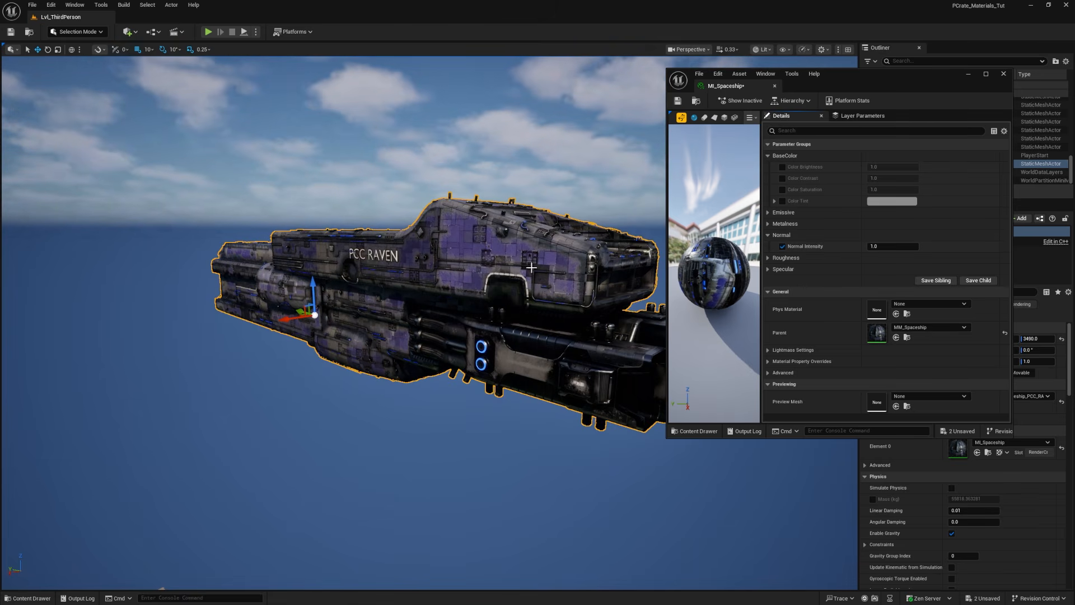
click(881, 247)
text(0)
key(Return)
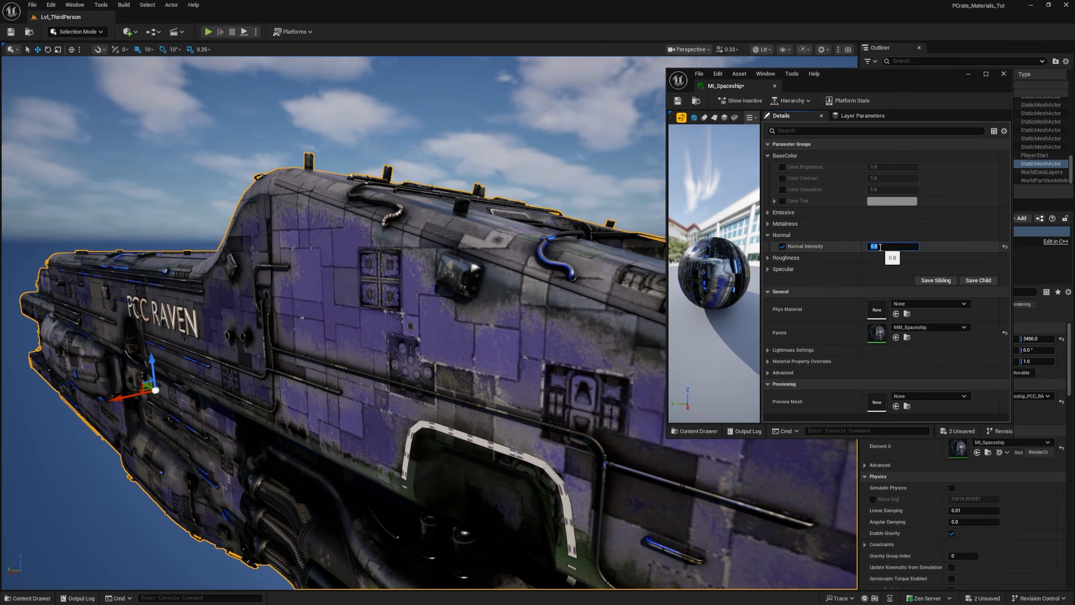
text(2)
key(Return)
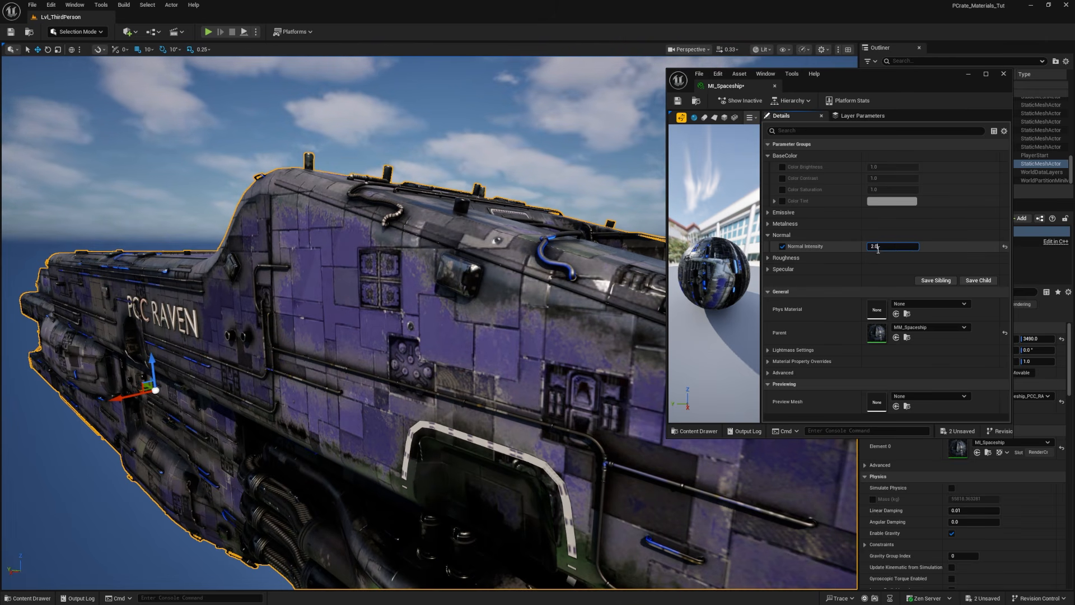
click(870, 261)
drag(873, 247, 898, 249)
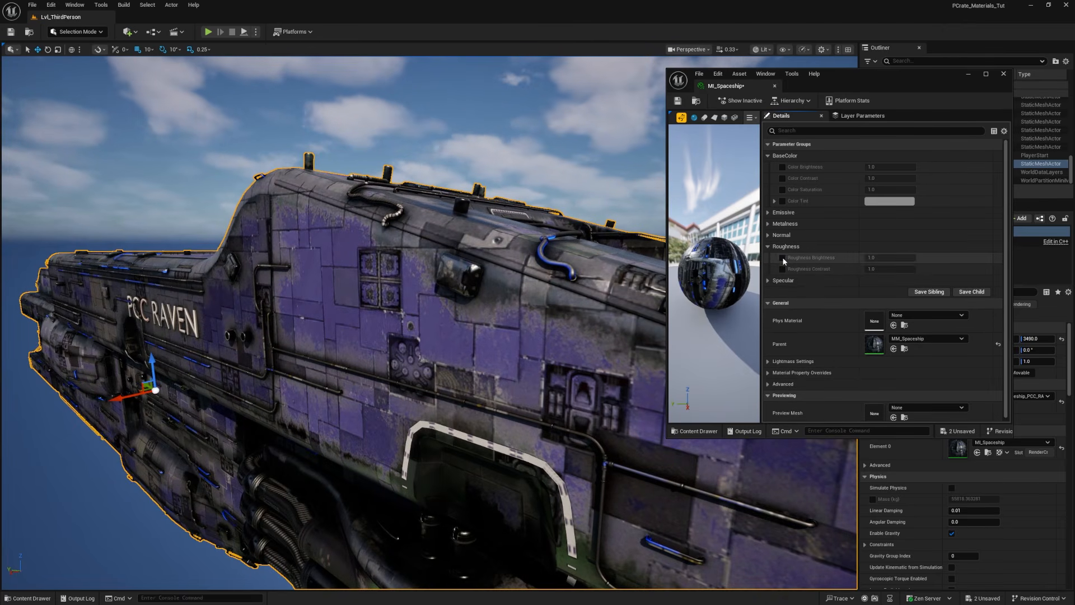
Step: Try a Roughness Brightness of about 2.48 and a Roughness Contrast of about 6.4, inspect the hull and disable both overrides
drag(891, 258, 935, 257)
right_drag(533, 314, 582, 314)
click(885, 257)
key(Return)
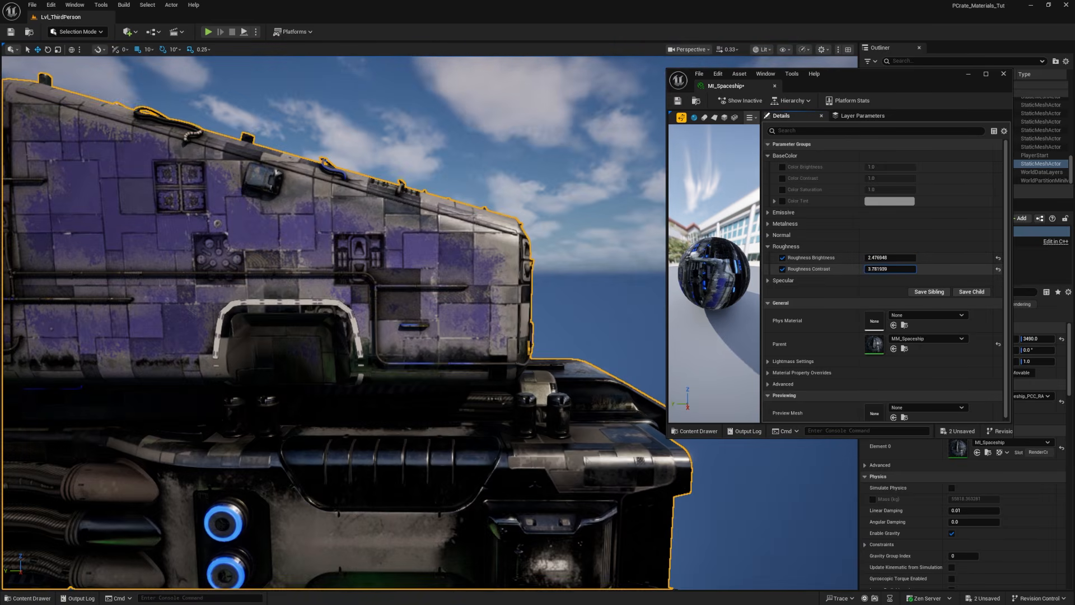
drag(885, 269, 891, 269)
right_drag(504, 291, 406, 434)
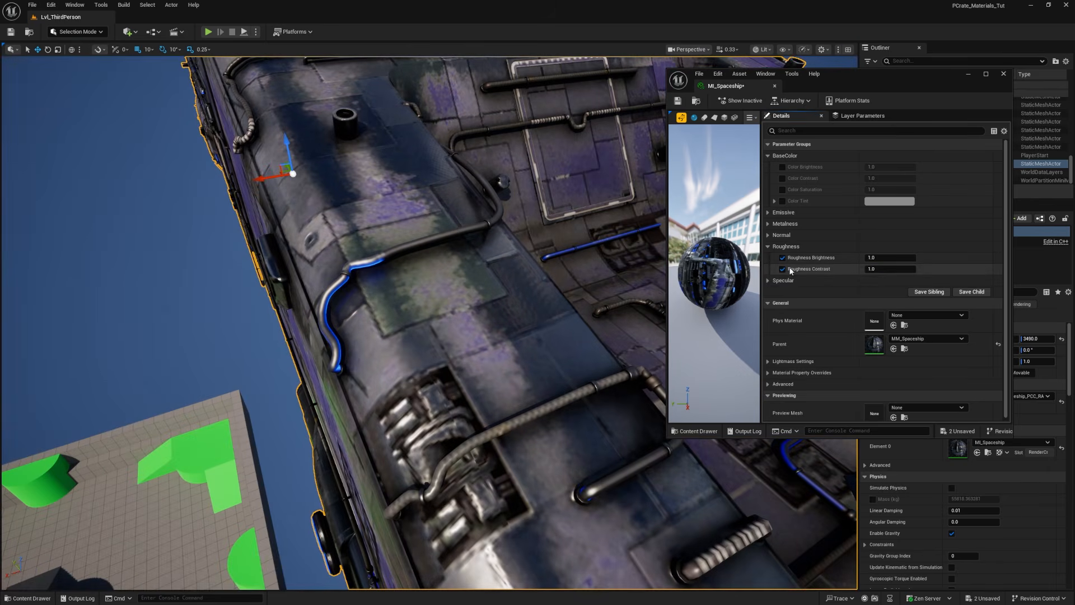
click(783, 269)
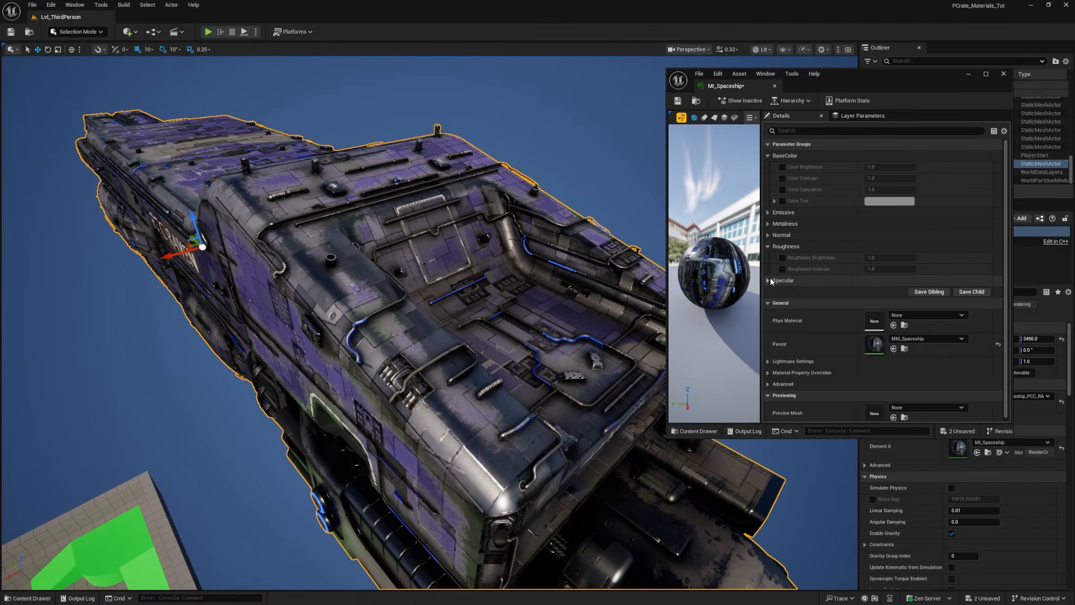
Step: Try other Specular Brightness and Specular Contrast values on the ship and disable both overrides
click(768, 280)
click(782, 292)
click(783, 303)
drag(890, 292, 913, 303)
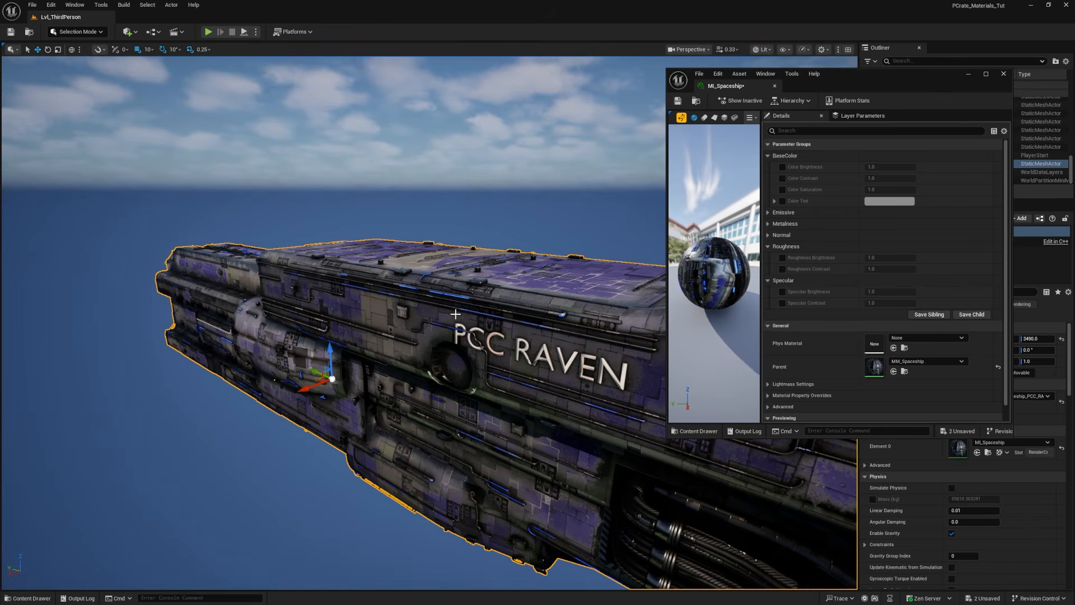
Step: Save the MI_Spaceship material instance
right_drag(352, 303, 420, 298)
click(678, 100)
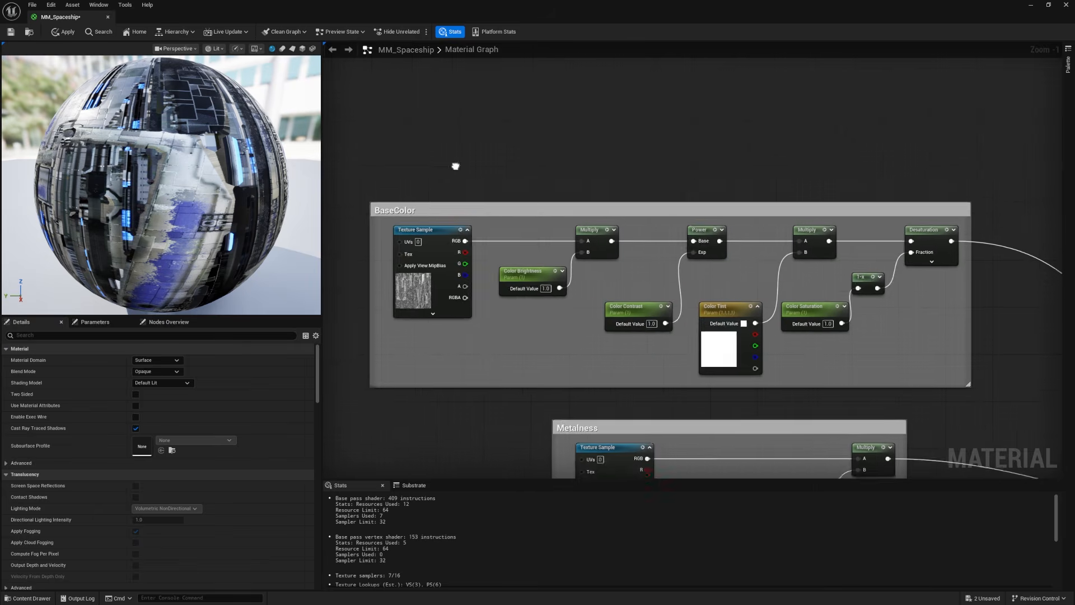
Step: Add the Spaceship_Mask_Second_Color texture from the Spaceship Textures folder to the MM_Spaceship graph as a texture sample
scroll(530, 163, down, 3)
key(ctrl+space)
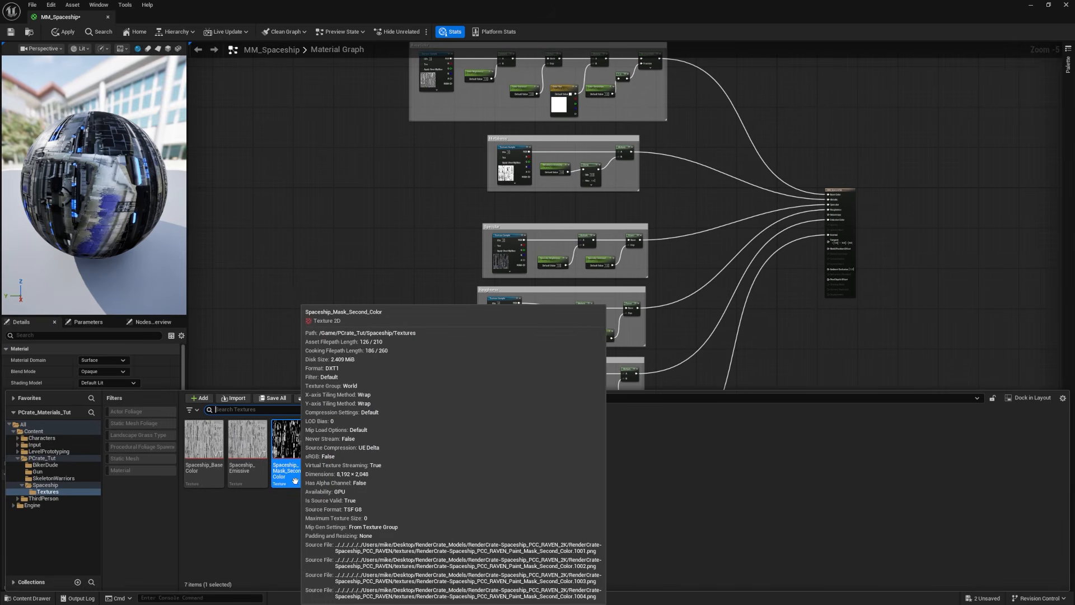
drag(291, 445, 352, 190)
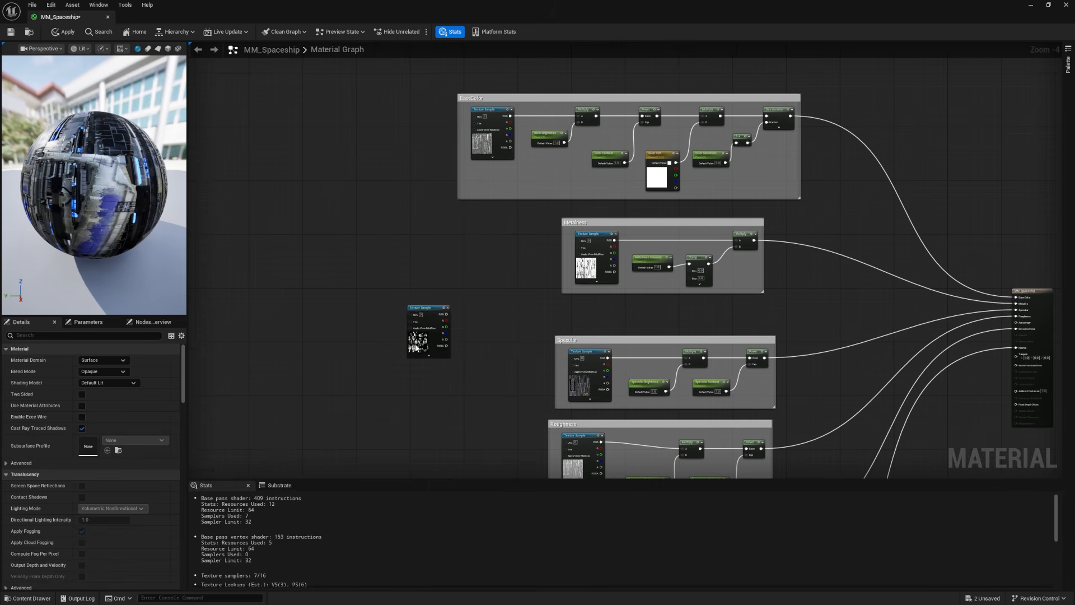
drag(413, 345, 425, 261)
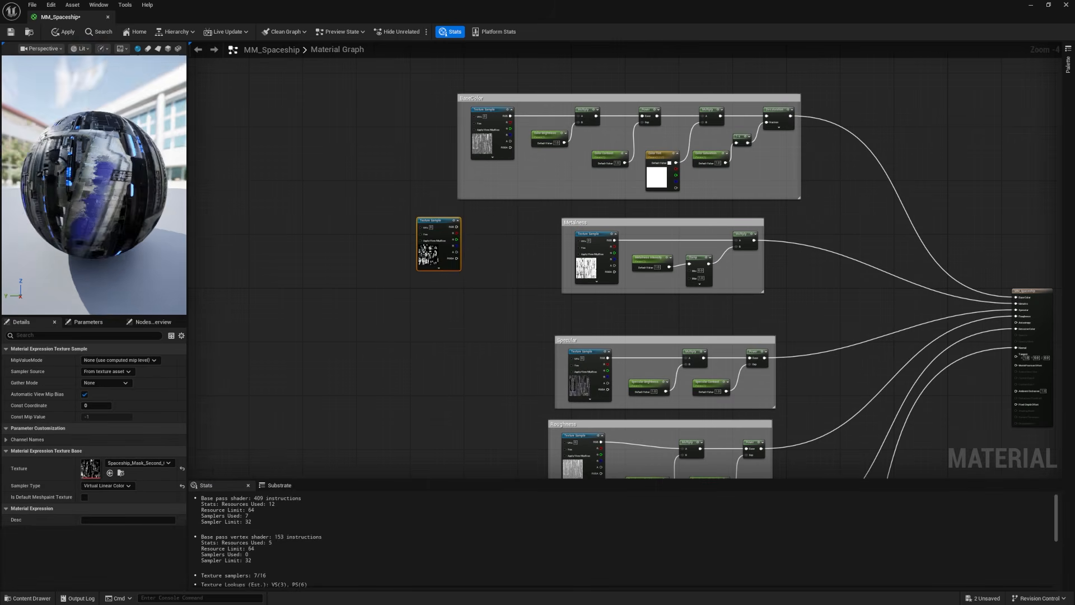
Step: Shrink the MM_Spaceship window so the ship stays visible and move the mask texture sample beside the material output node
double_click(459, 5)
mouse_move(751, 285)
right_down()
mouse_move(713, 287)
mouse_move(732, 277)
right_up()
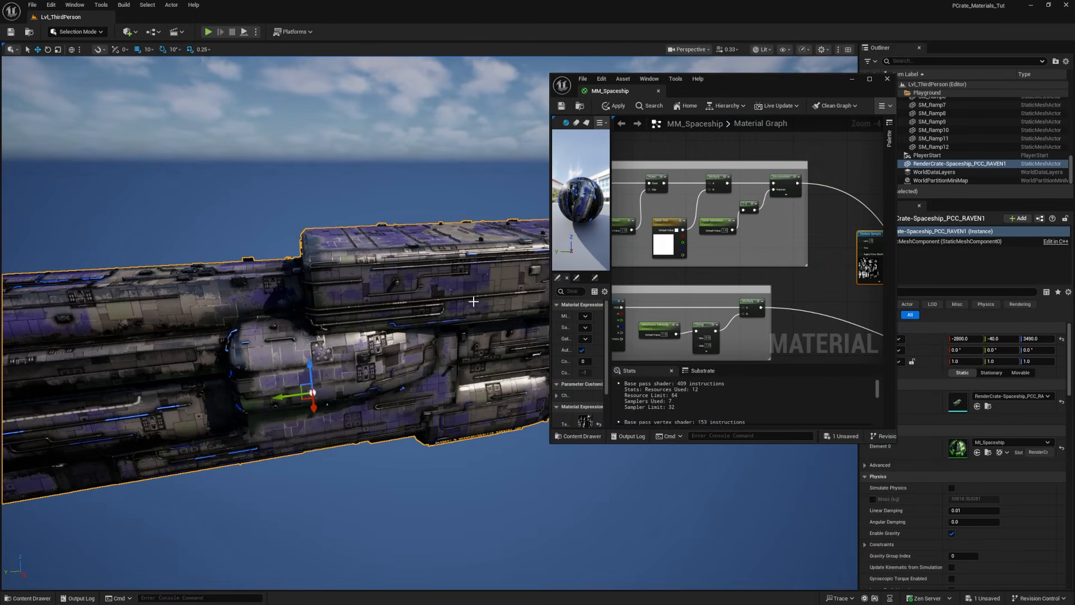
right_drag(745, 294, 614, 238)
right_drag(805, 211, 855, 157)
drag(673, 174, 753, 276)
scroll(777, 262, up, 3)
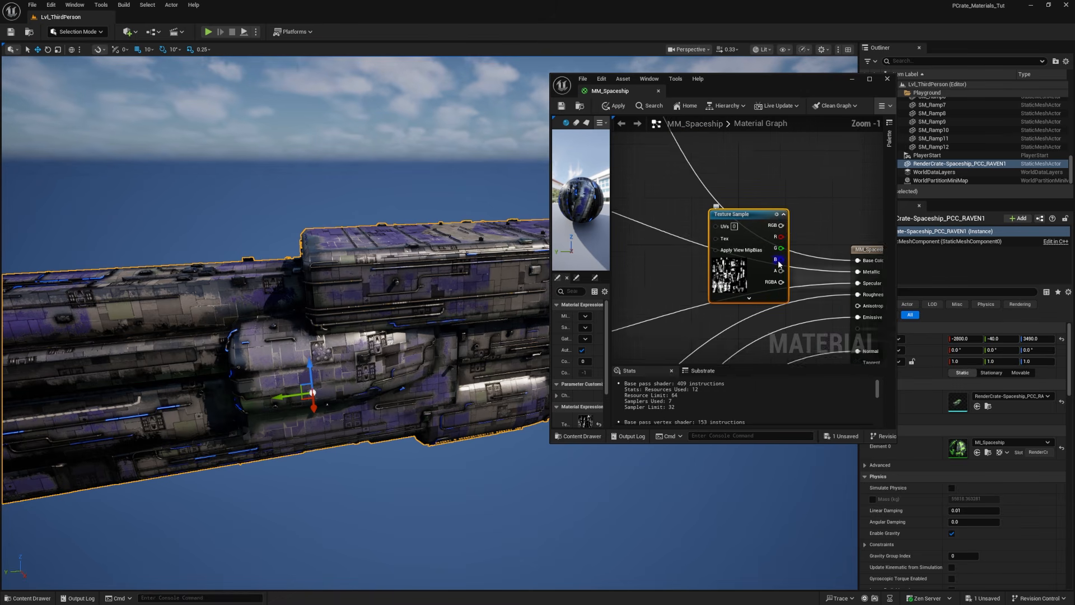
Step: Preview the mask on the ship by connecting its RGB to Base Color and applying the material, and restore the original connection
right_drag(778, 261, 715, 227)
drag(719, 190, 796, 225)
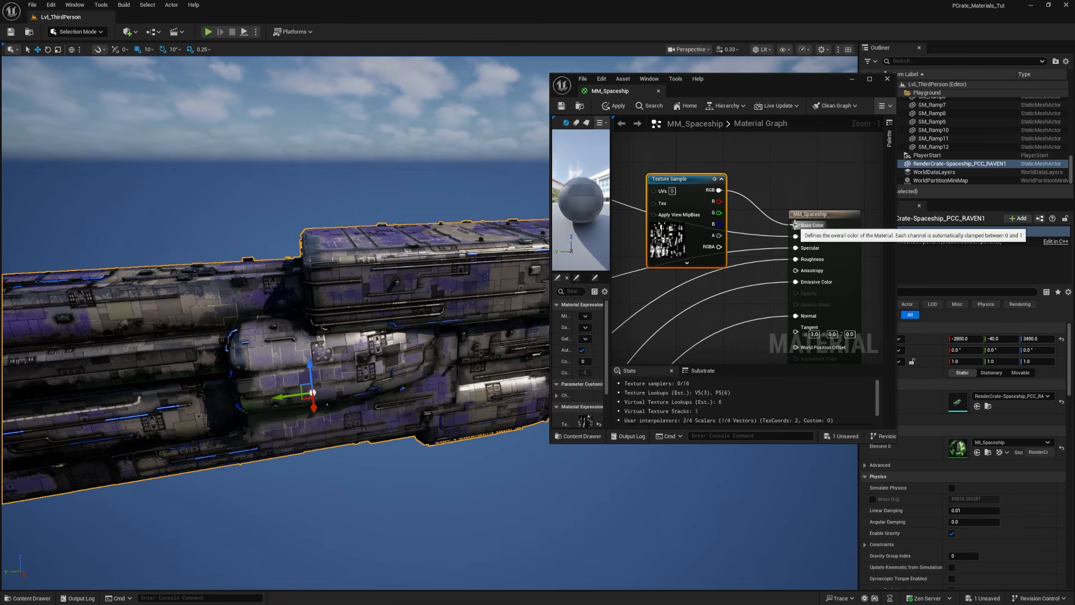
click(613, 107)
mouse_move(388, 346)
alt+mouse_down()
mouse_move(364, 398)
mouse_move(397, 409)
mouse_move(418, 369)
mouse_move(388, 346)
alt+mouse_up()
alt+drag(103, 394, 168, 358)
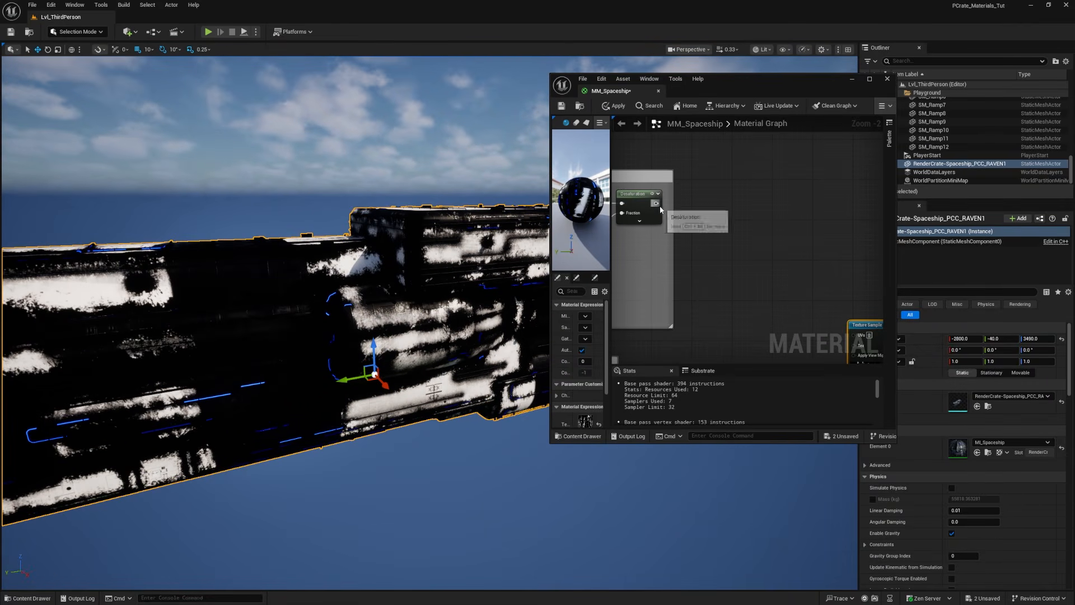
drag(657, 205, 740, 255)
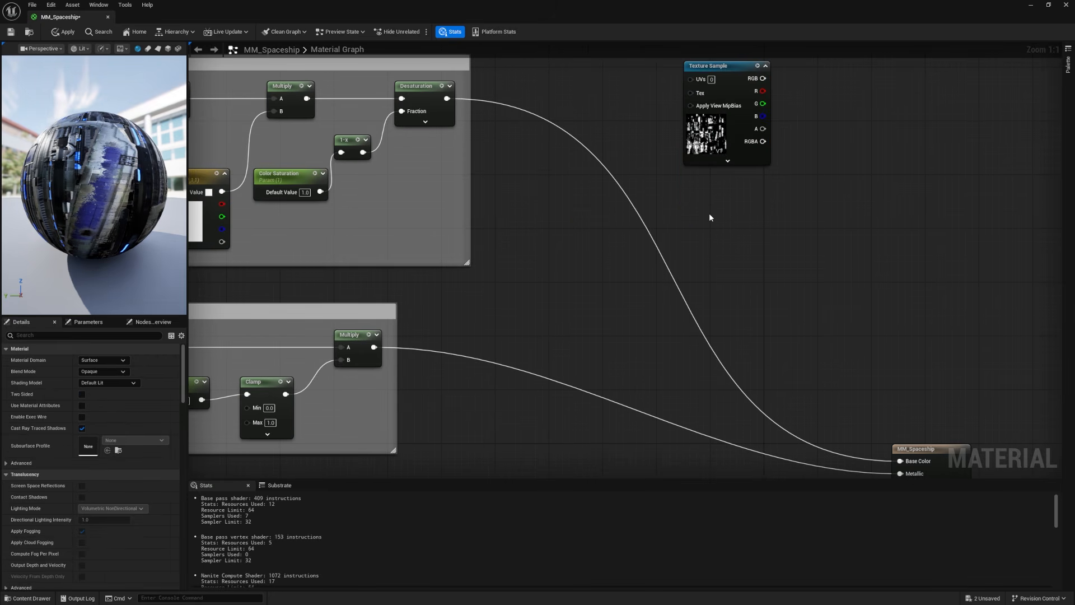
Step: Add a Lerp node beside the BaseColor group and connect the Desaturation output to its A input
click(709, 213)
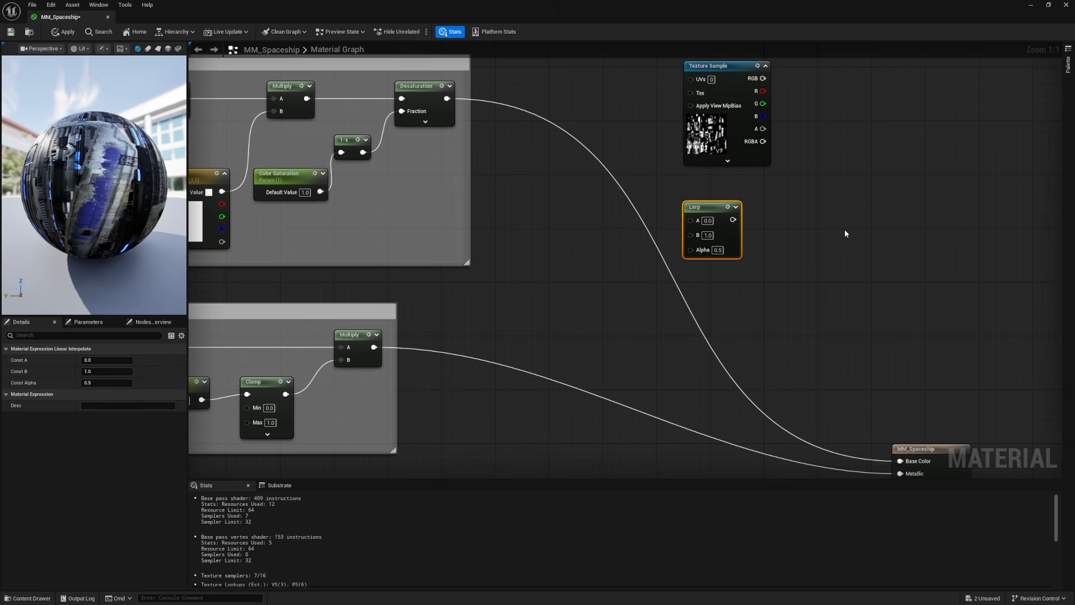
right_drag(861, 306, 420, 208)
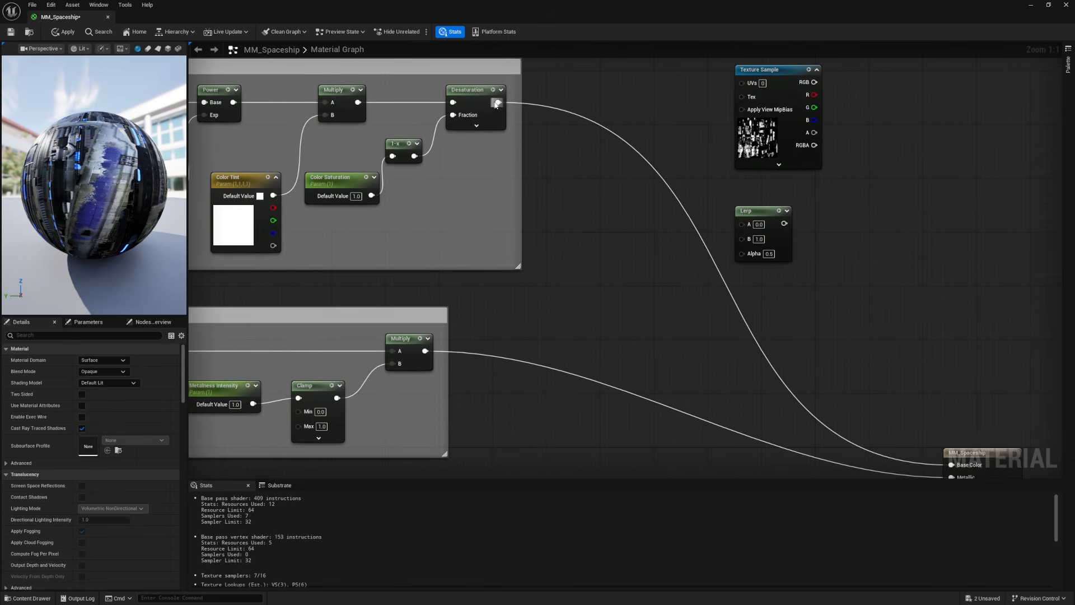
drag(624, 205, 739, 226)
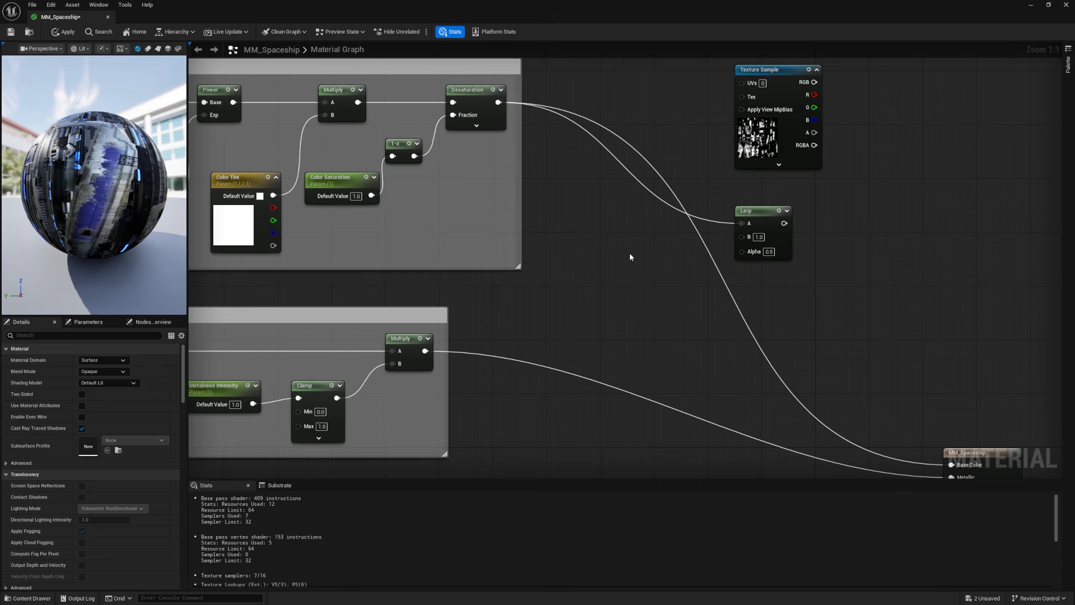
Step: Add a Constant3Vector node before the Lerp and connect its output to the Lerp's B input
key(3)
click(625, 234)
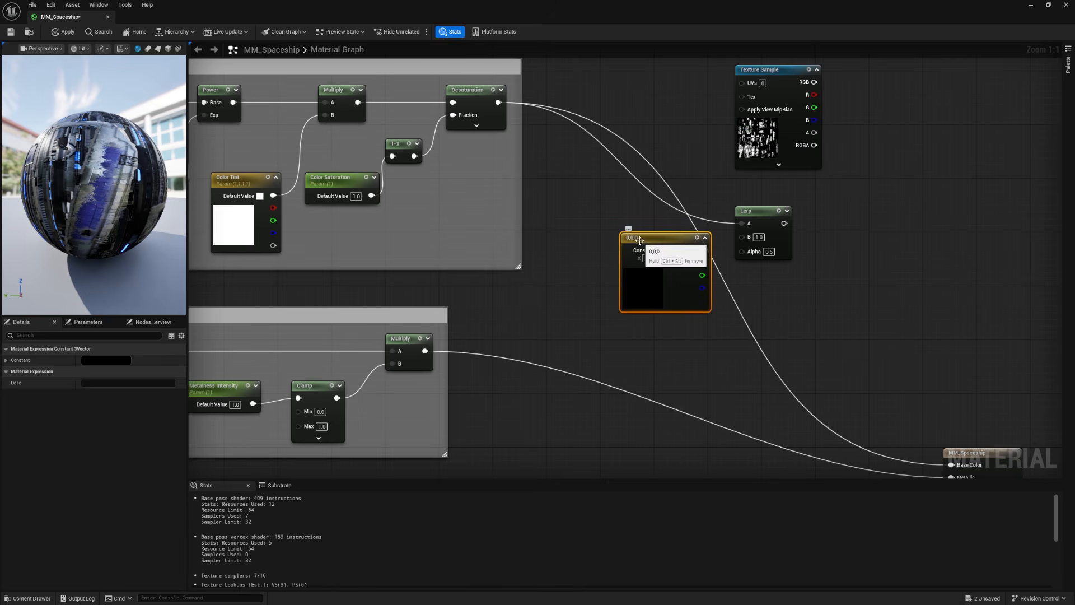
drag(637, 238, 612, 241)
drag(676, 253, 743, 236)
Step: Move the mask texture sample below the color constant and connect its RGB output to the Lerp's Alpha input
drag(769, 74, 742, 248)
drag(866, 127, 612, 303)
right_drag(822, 257, 720, 173)
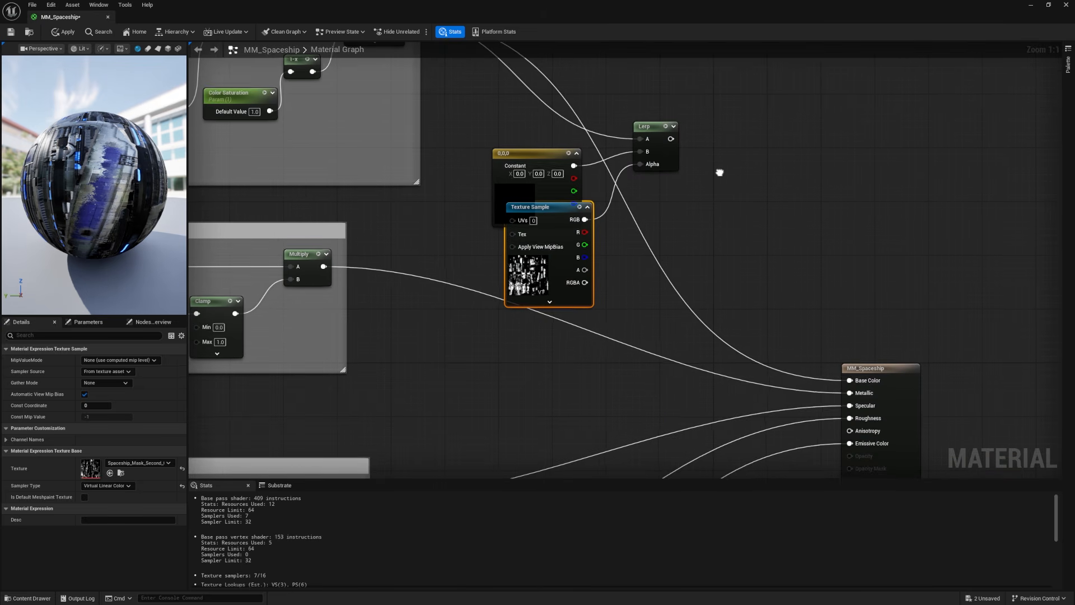
Step: Connect the Lerp output to Base Color and align the mask texture sample beneath the color constant
drag(670, 139, 699, 193)
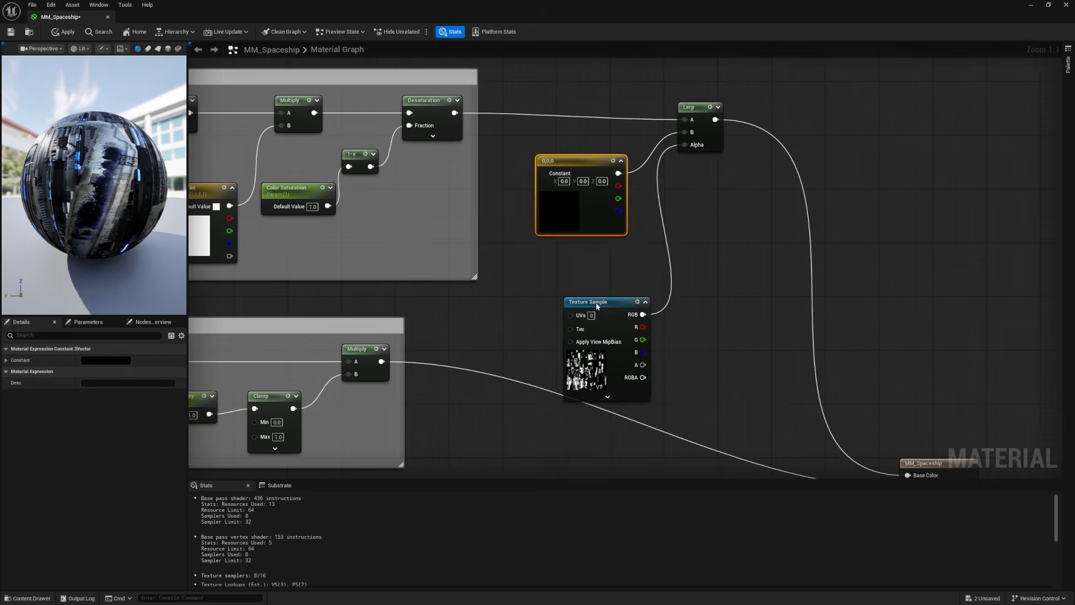
drag(597, 306, 571, 256)
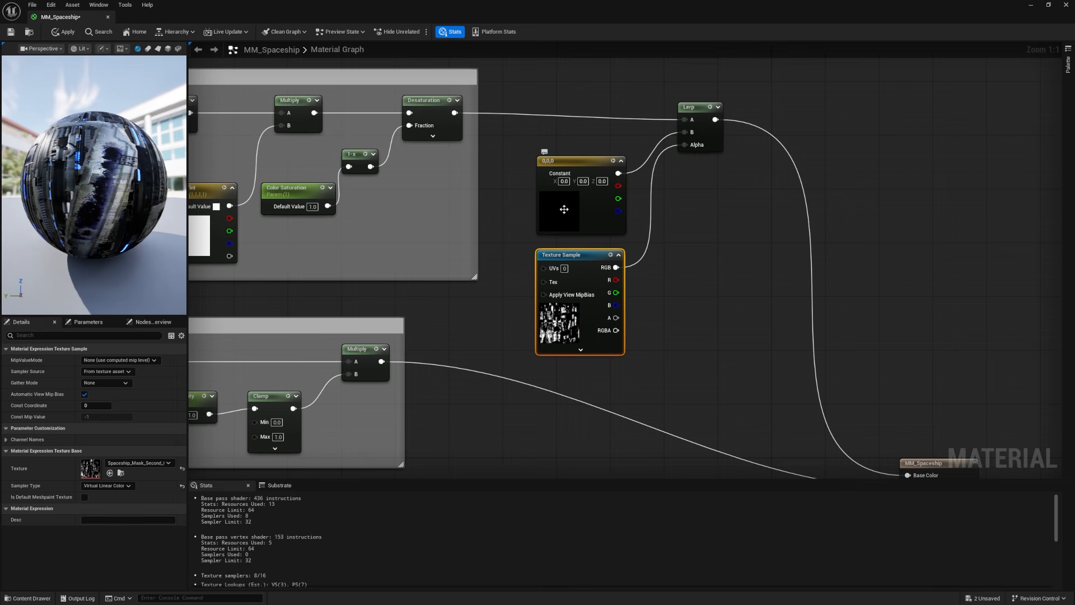
Step: Set the color constant feeding the Lerp's B input to light green (about 0.375, 1.0, 0.203) and check it on the preview sphere
click(564, 210)
double_click(564, 209)
drag(613, 286, 597, 296)
click(690, 410)
mouse_move(79, 159)
mouse_down()
mouse_move(97, 162)
mouse_move(73, 157)
mouse_up()
scroll(79, 159, up, 3)
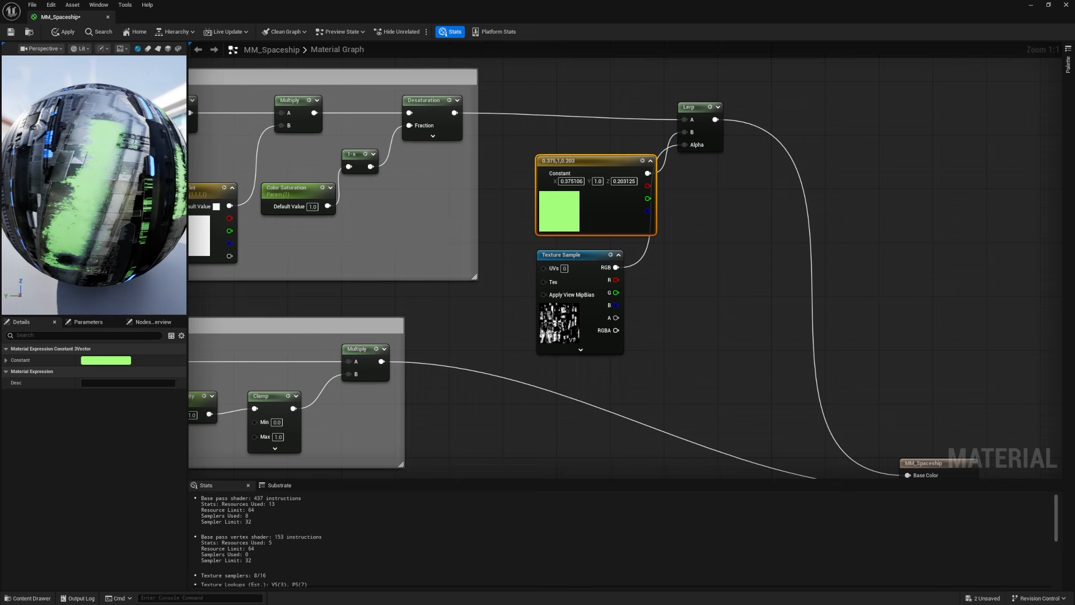
Step: Save the master material and inspect the painted areas on the ship in the level
click(11, 32)
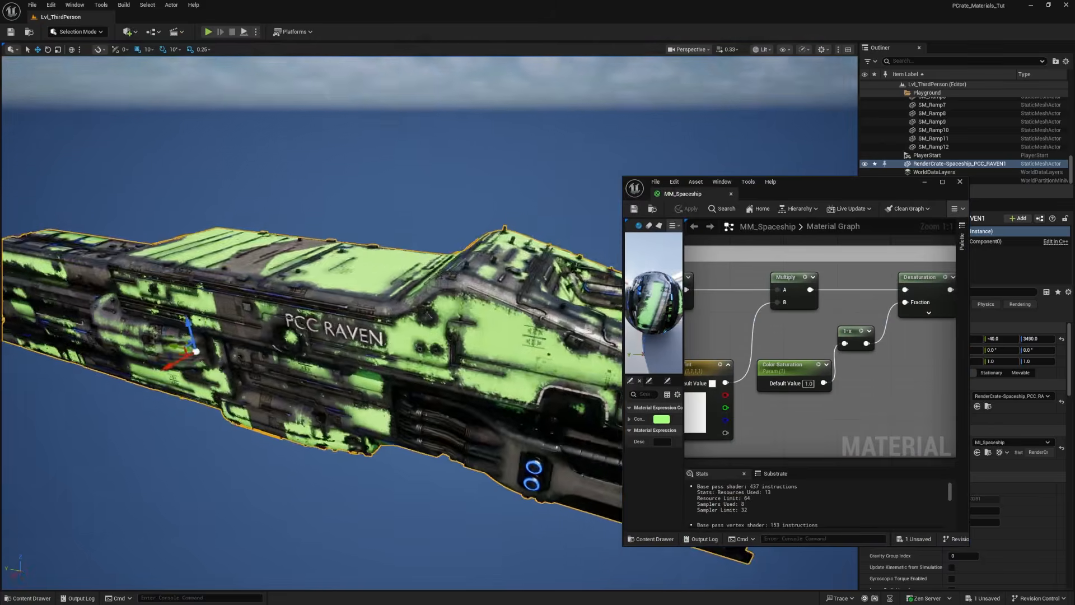
alt+drag(426, 314, 437, 283)
alt+drag(579, 239, 573, 238)
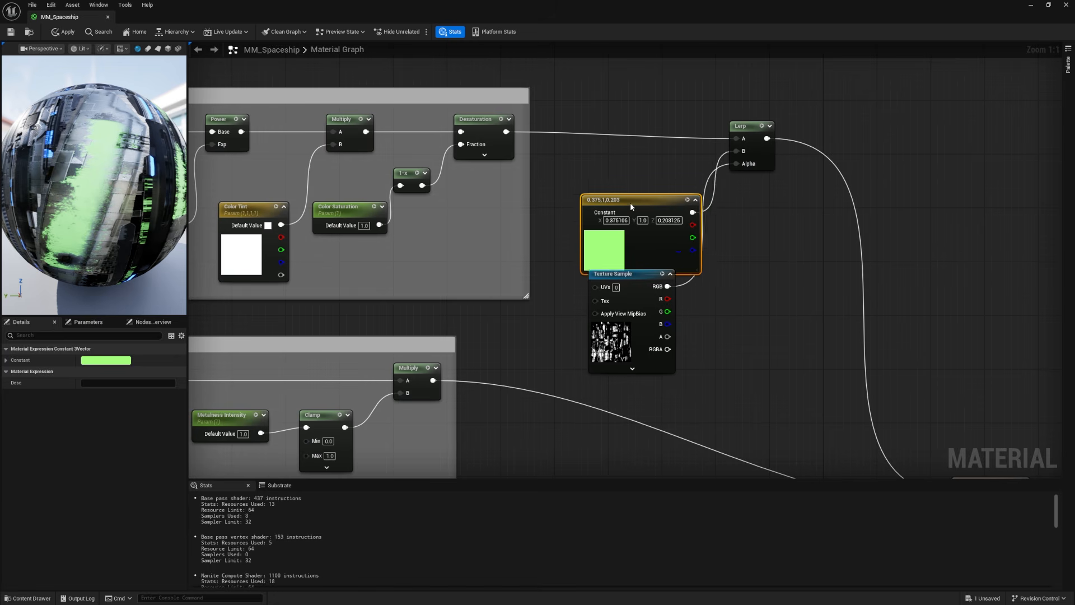
Step: Convert the green color constant to a parameter named Paint Color
drag(630, 202, 602, 162)
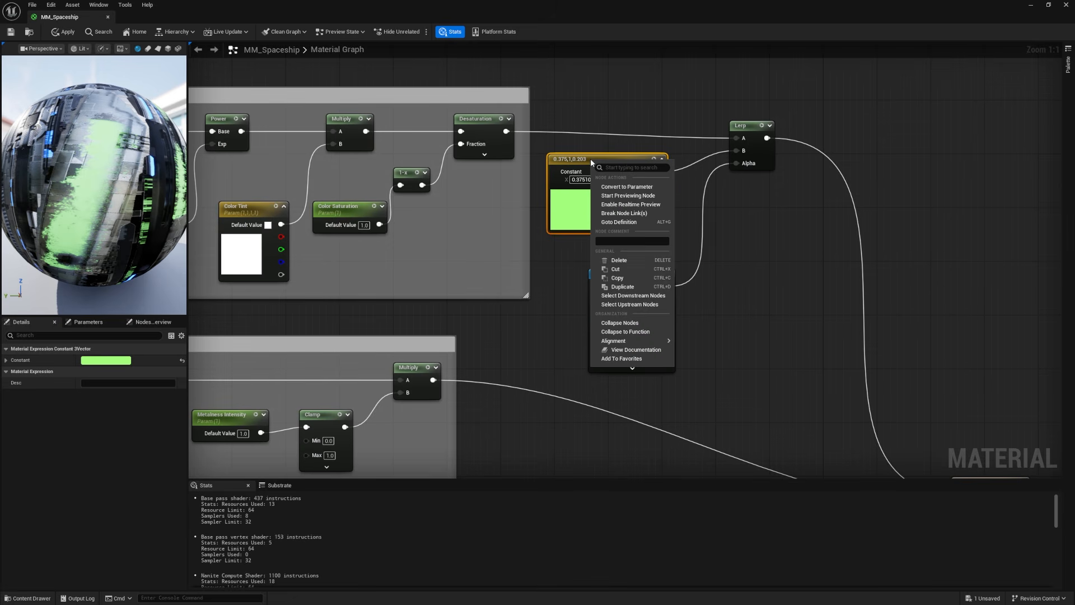
click(620, 187)
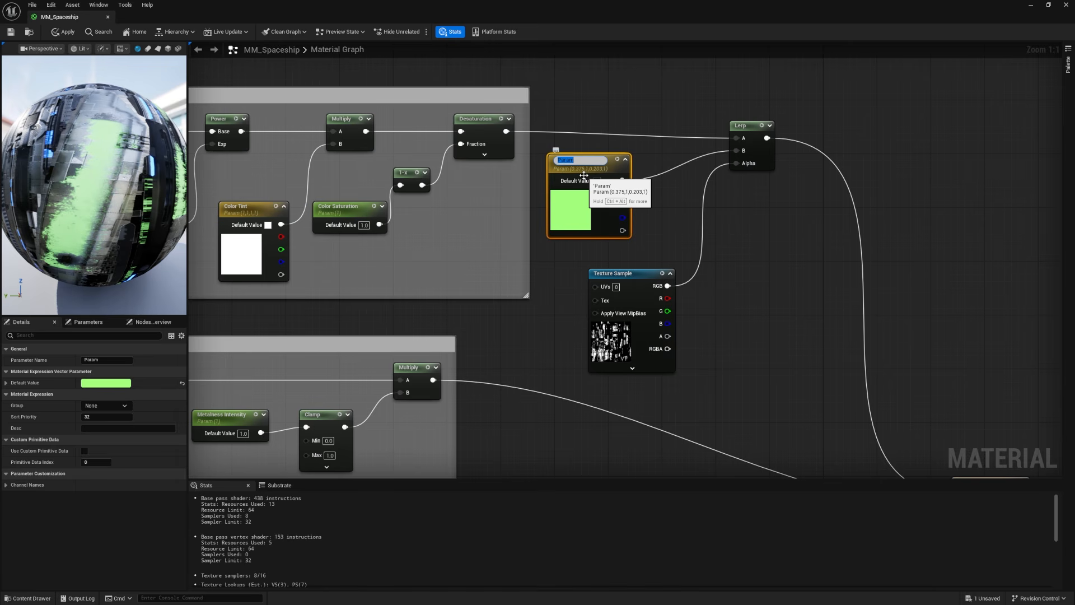
key(Return)
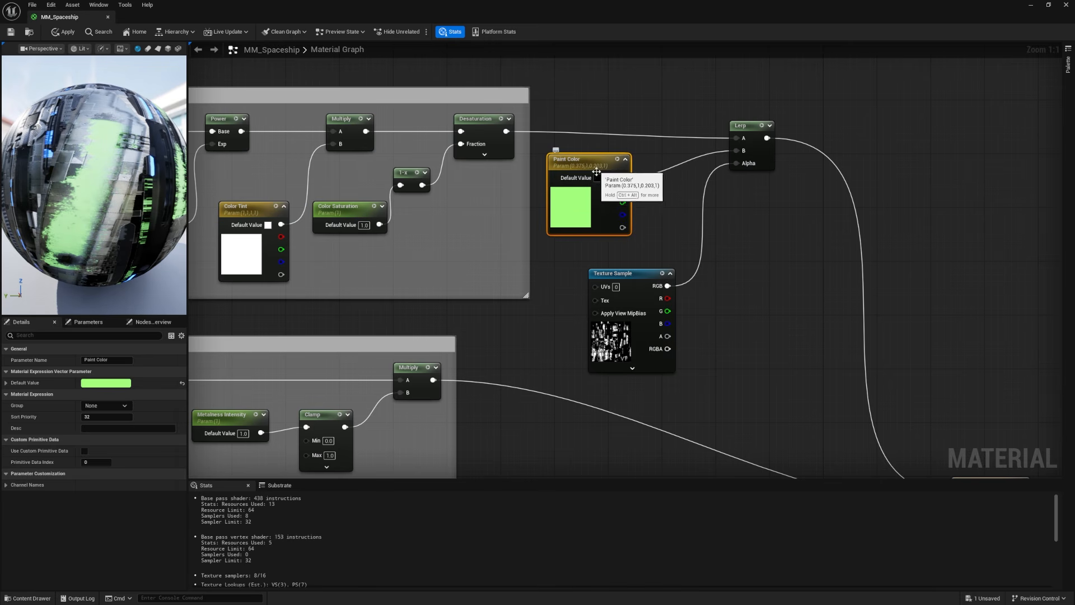
Step: Set the Paint Color default to dark purple (0.0564, 0.0352, 0.141) and assign the parameter to a new group named Paint
click(597, 178)
drag(655, 230, 639, 216)
mouse_move(700, 228)
mouse_down()
mouse_move(724, 235)
mouse_move(724, 273)
mouse_up()
click(722, 382)
text(Paint)
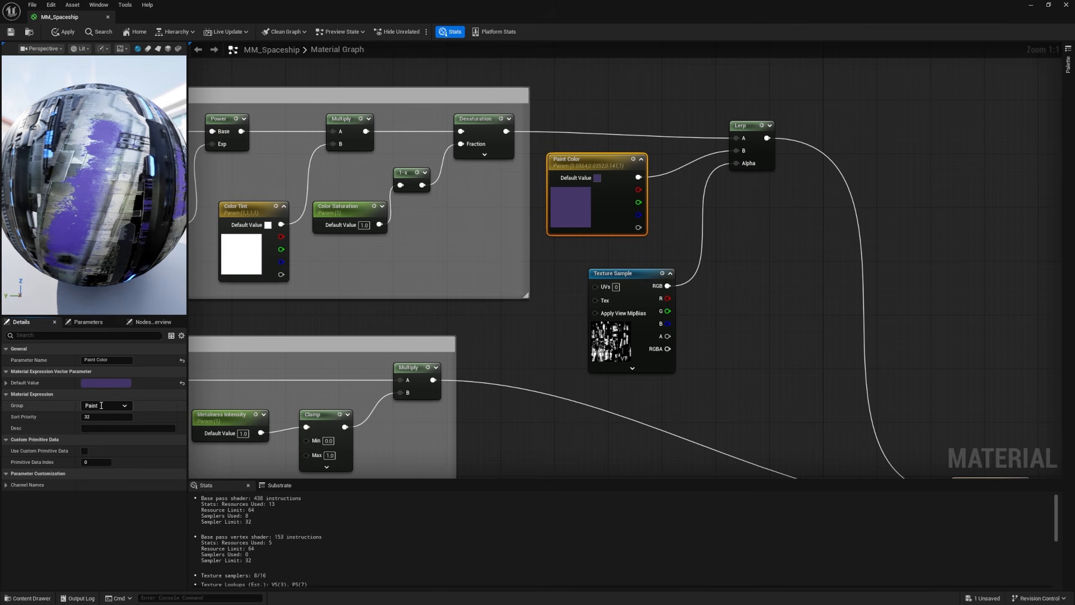
key(Return)
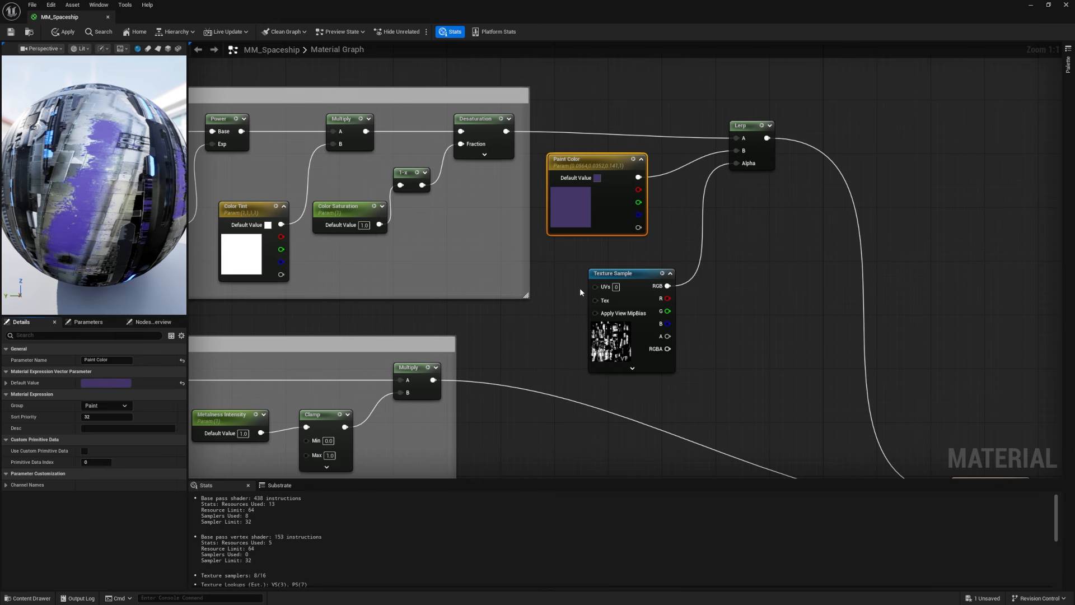
Step: Reposition the mask texture sample below the Paint Color node
mouse_move(636, 345)
mouse_down()
mouse_move(684, 336)
mouse_move(609, 311)
mouse_move(593, 365)
mouse_up()
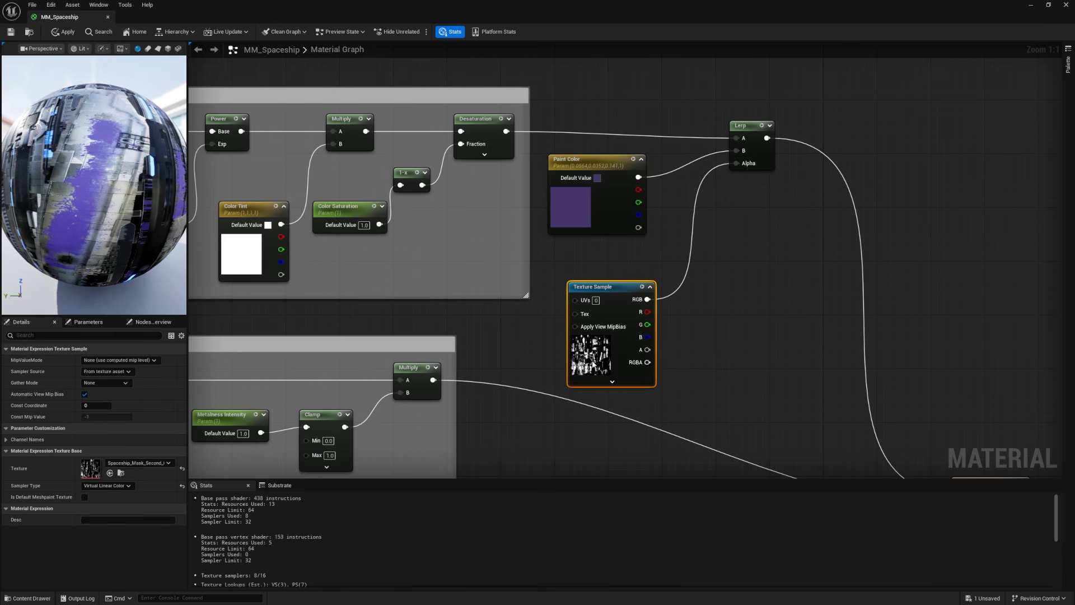
scroll(698, 208, down, 3)
drag(650, 208, 851, 179)
click(871, 136)
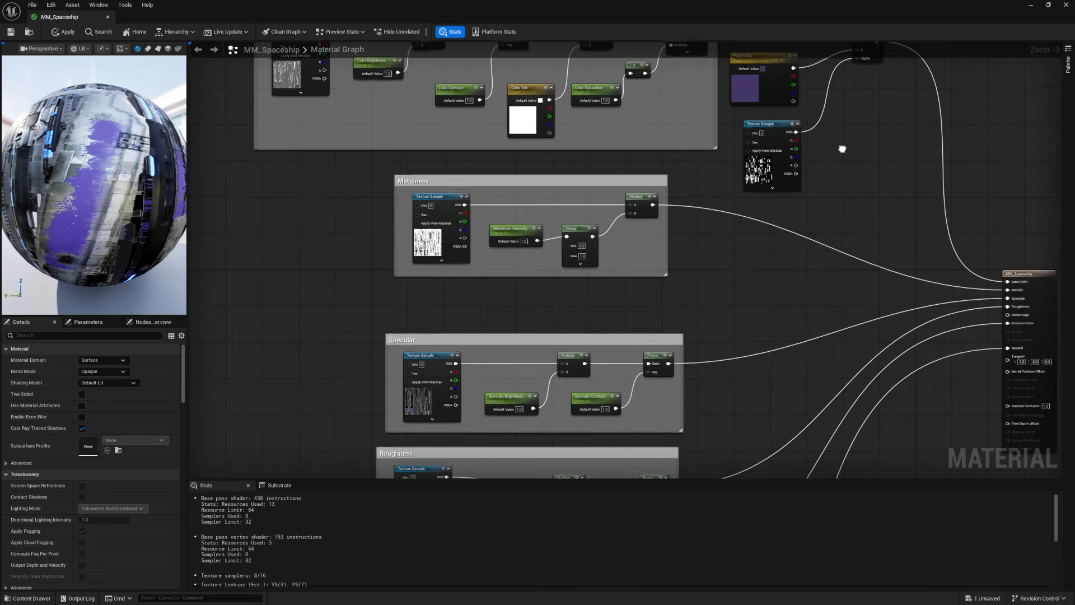
scroll(690, 206, up, 3)
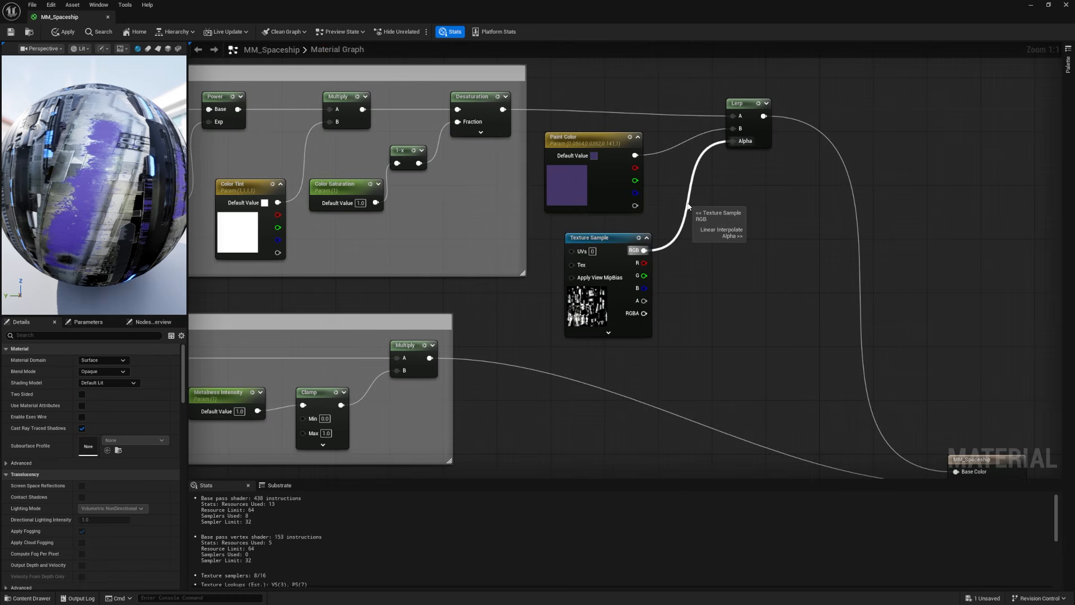
drag(605, 249, 610, 236)
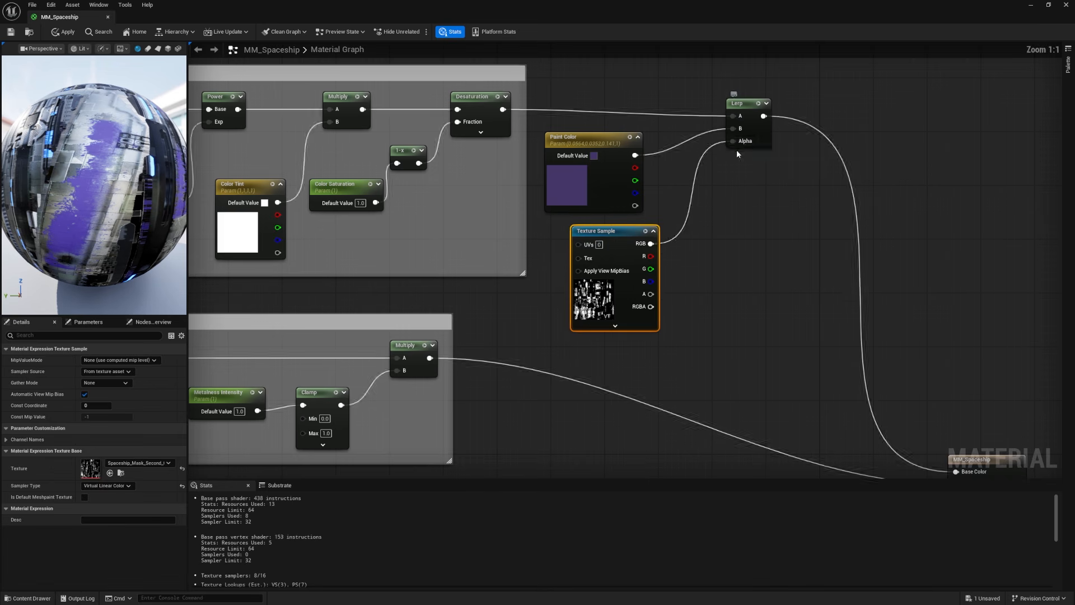
Step: Add a reroute node on the mask-to-Alpha wire and move it with the mask texture sample to before the BaseColor group
scroll(725, 167, up, 3)
double_click(688, 184)
drag(679, 194, 683, 287)
right_drag(673, 241, 708, 168)
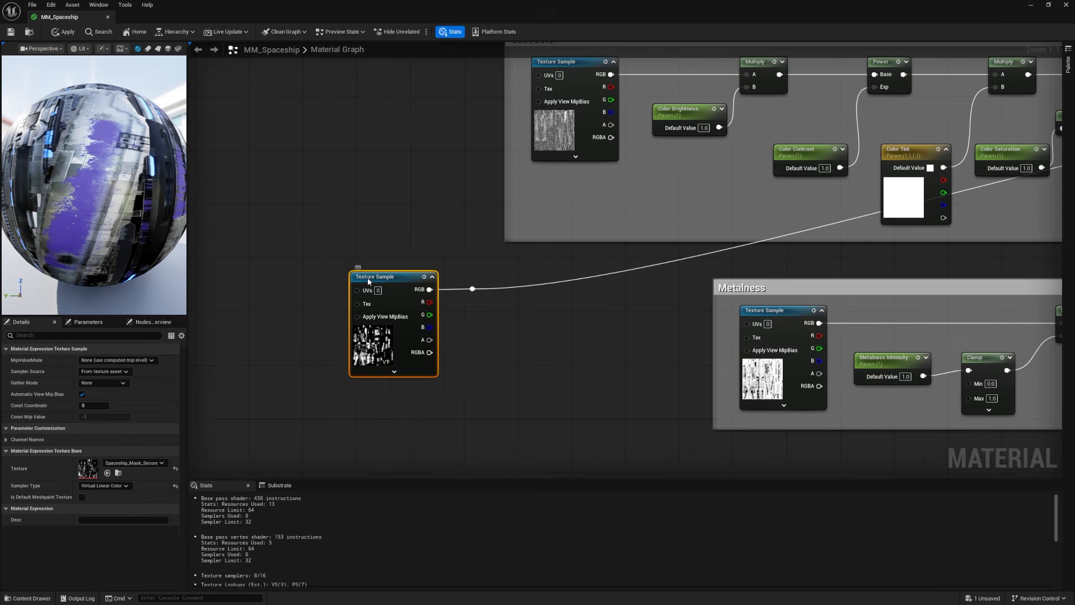
drag(368, 281, 361, 281)
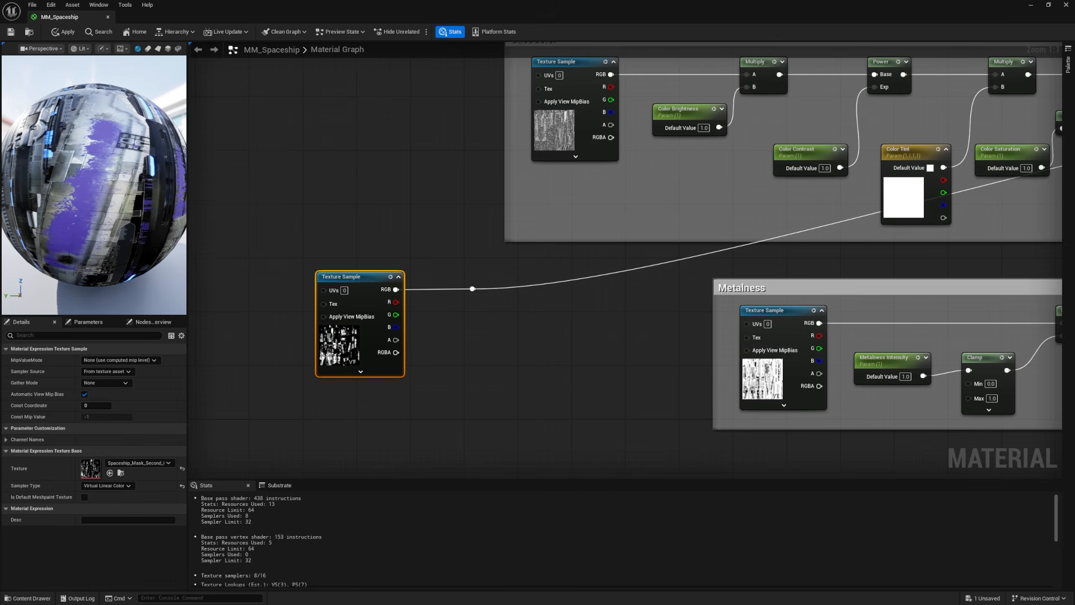
right_drag(524, 310, 340, 357)
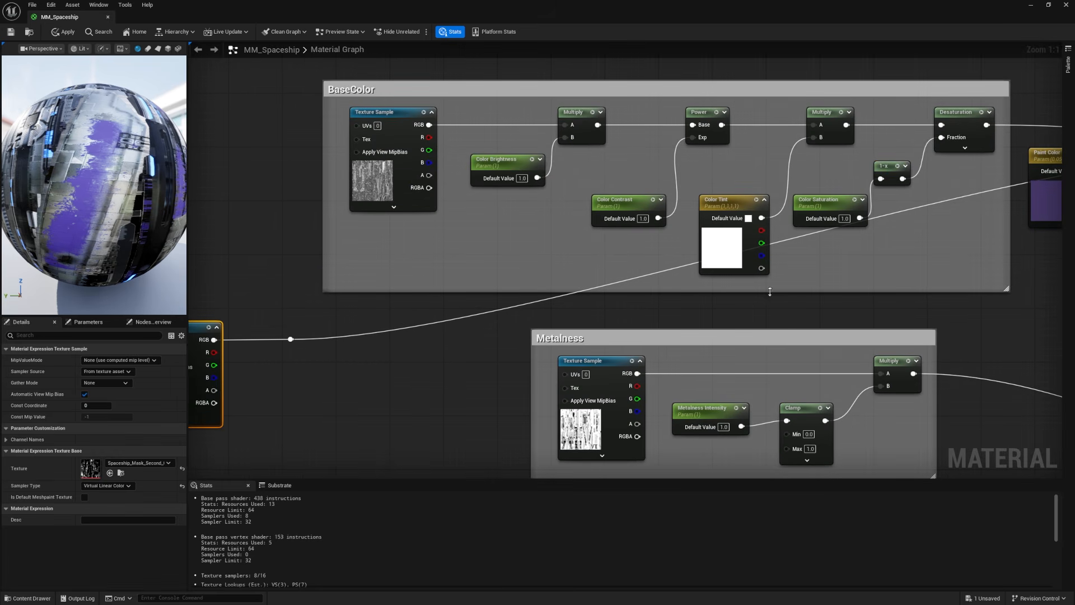
Step: Add reroute nodes along the mask wire and straighten it through the gap between the BaseColor and Metalness groups
double_click(561, 298)
drag(560, 299, 1058, 319)
click(579, 309)
right_drag(795, 314, 782, 278)
scroll(468, 283, down, 1)
shift+drag(334, 282, 294, 327)
key(q)
click(383, 318)
right_drag(383, 318, 593, 311)
scroll(538, 269, up, 1)
Step: Convert the reroute node next to the mask texture to a named reroute and name it Paint Mask
right_click(537, 269)
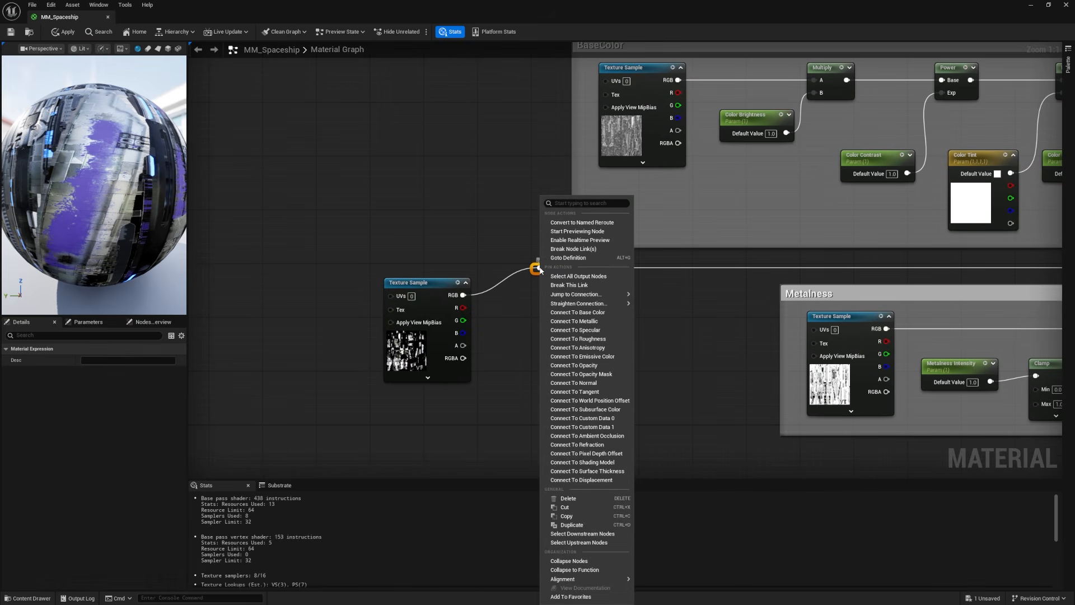
click(578, 224)
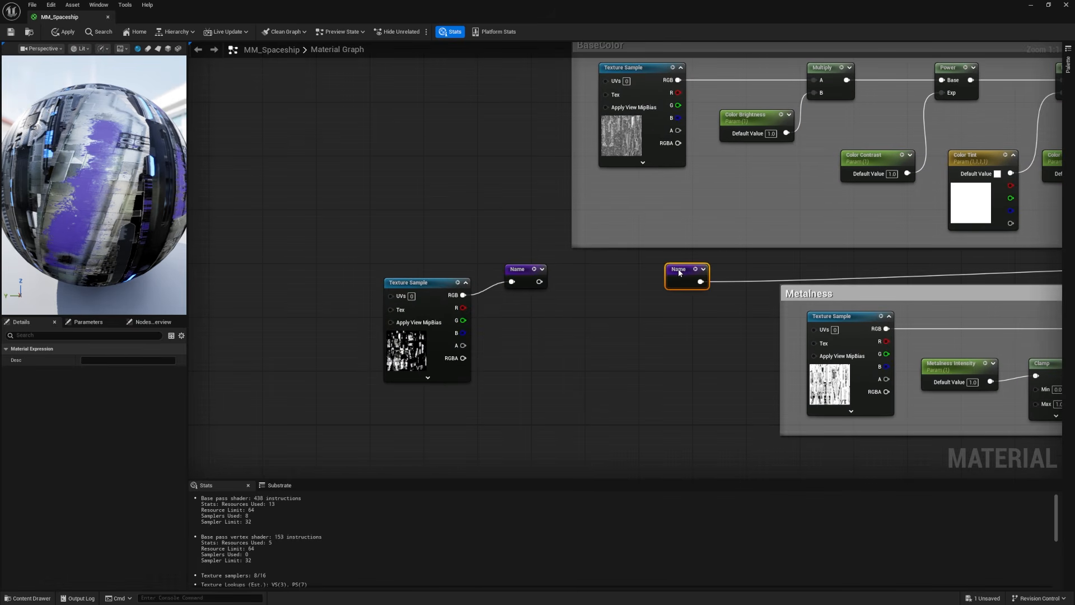
click(519, 271)
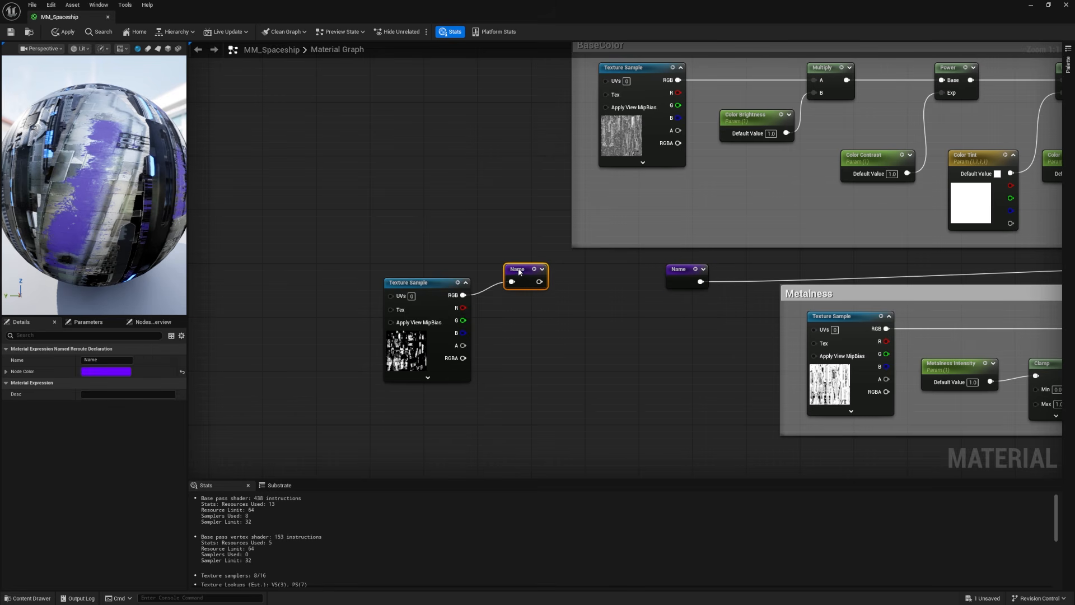
drag(666, 271, 678, 264)
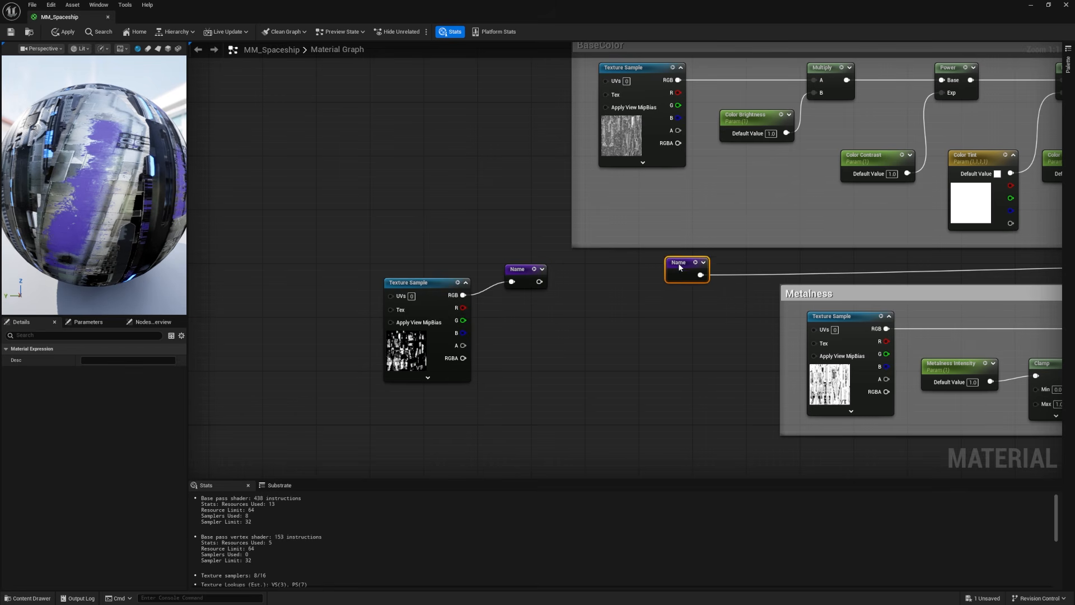
double_click(678, 263)
click(117, 360)
text(Pai)
text(nt Mask)
click(653, 289)
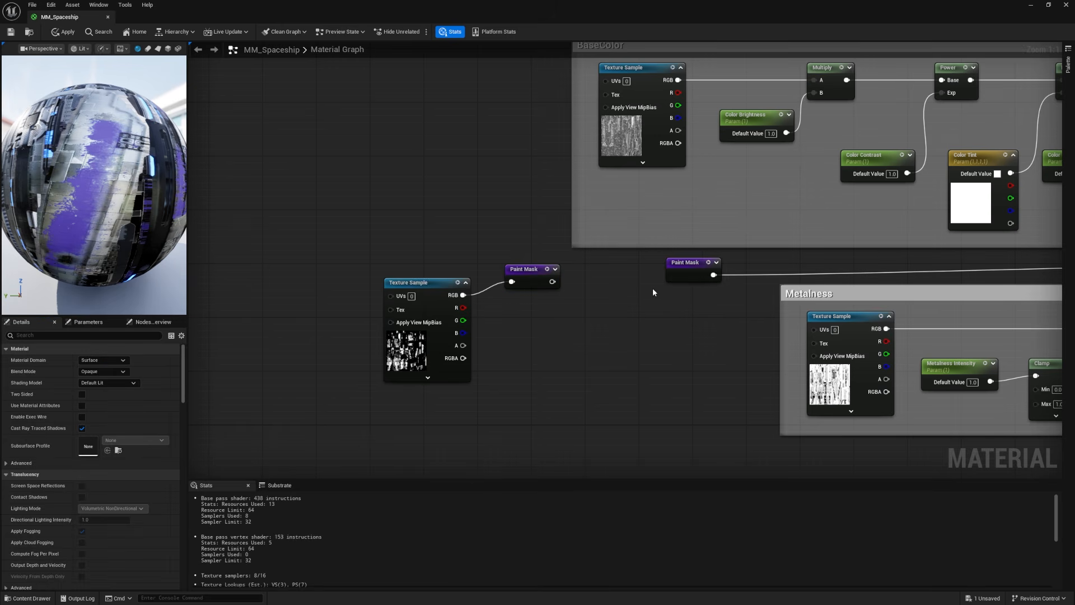
Step: Delete the old rerouted wiring, then add a Paint Mask reroute beside the Lerp and connect it to Alpha
drag(650, 291, 716, 266)
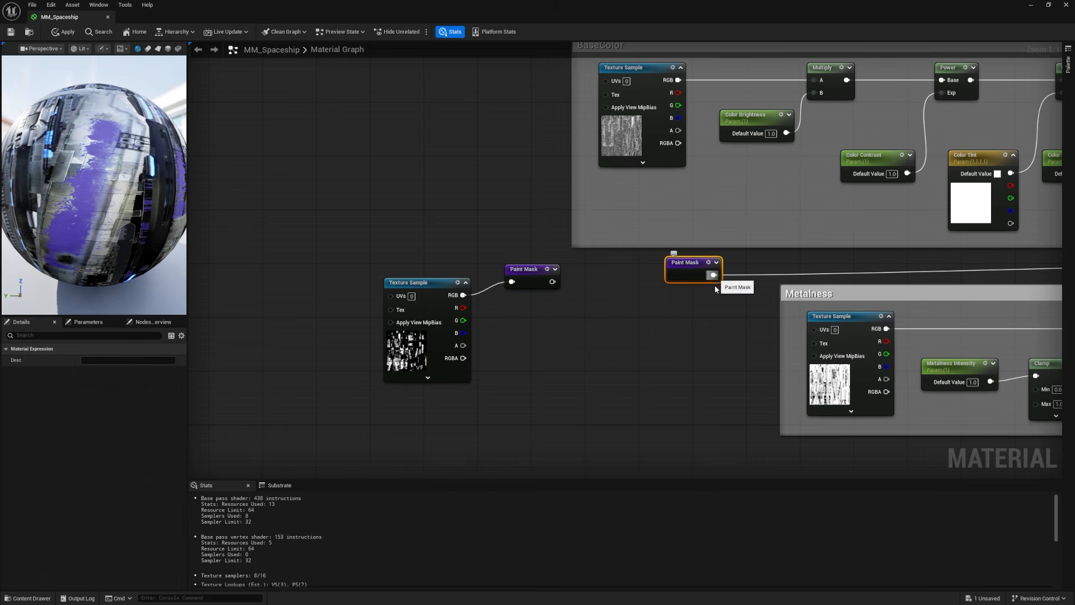
key(Delete)
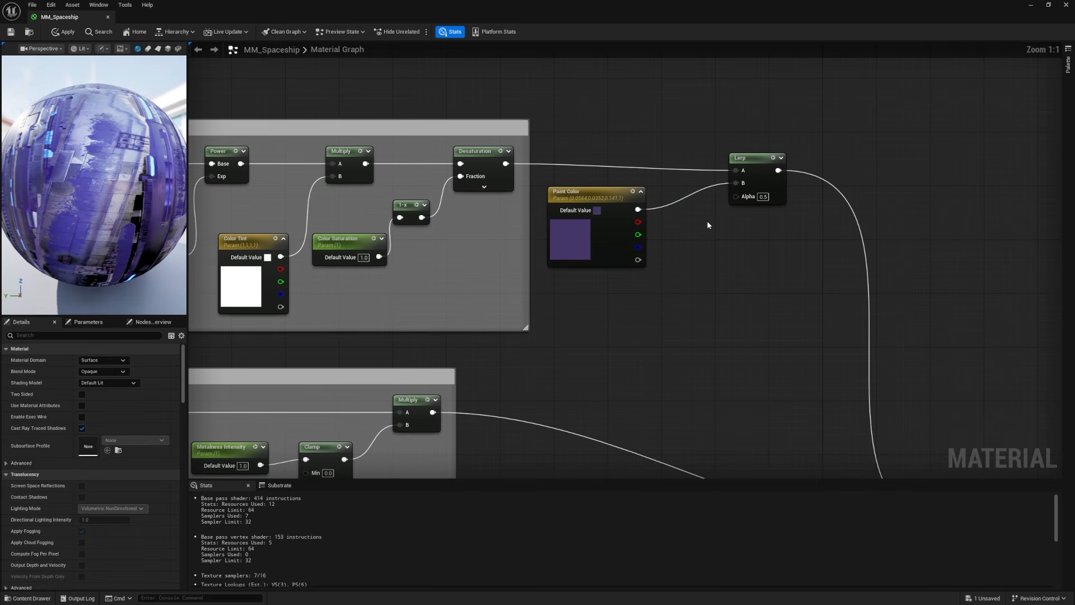
right_click(681, 228)
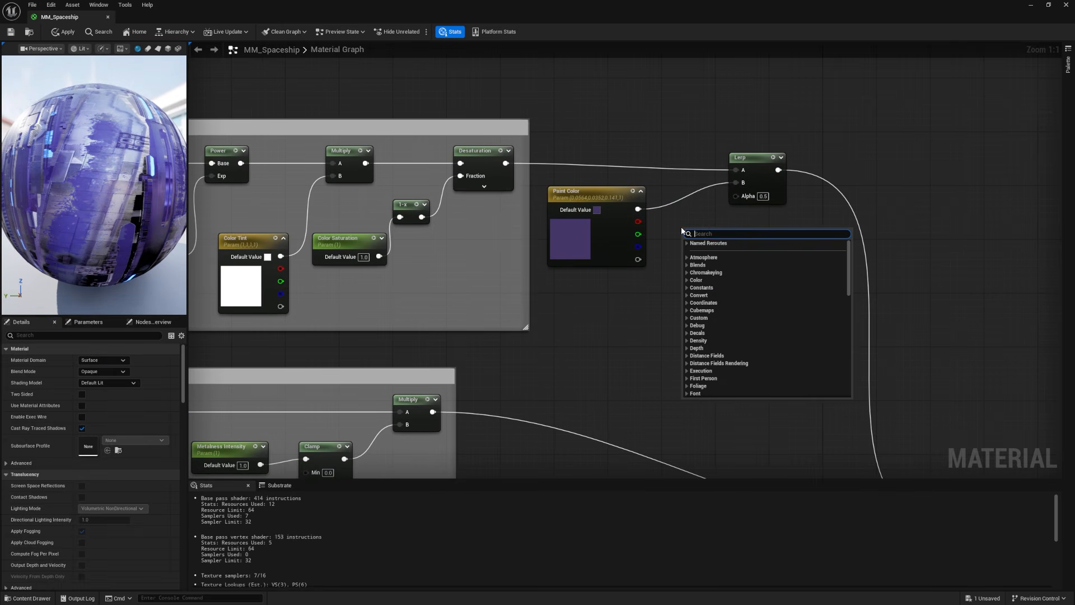
text(paint)
key(Return)
drag(723, 243, 738, 232)
drag(738, 232, 737, 196)
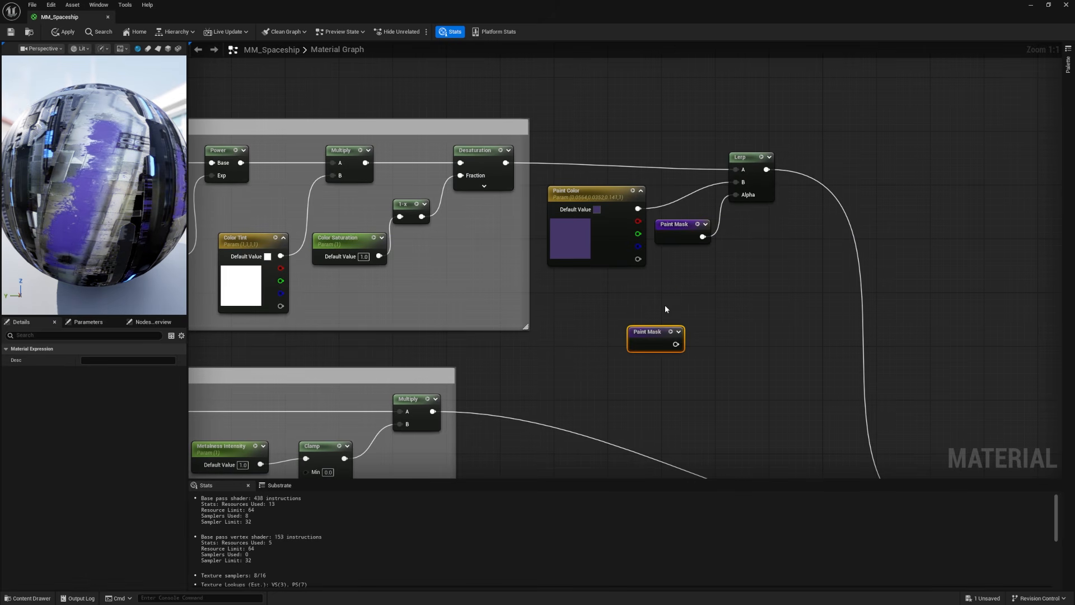
drag(667, 330, 672, 296)
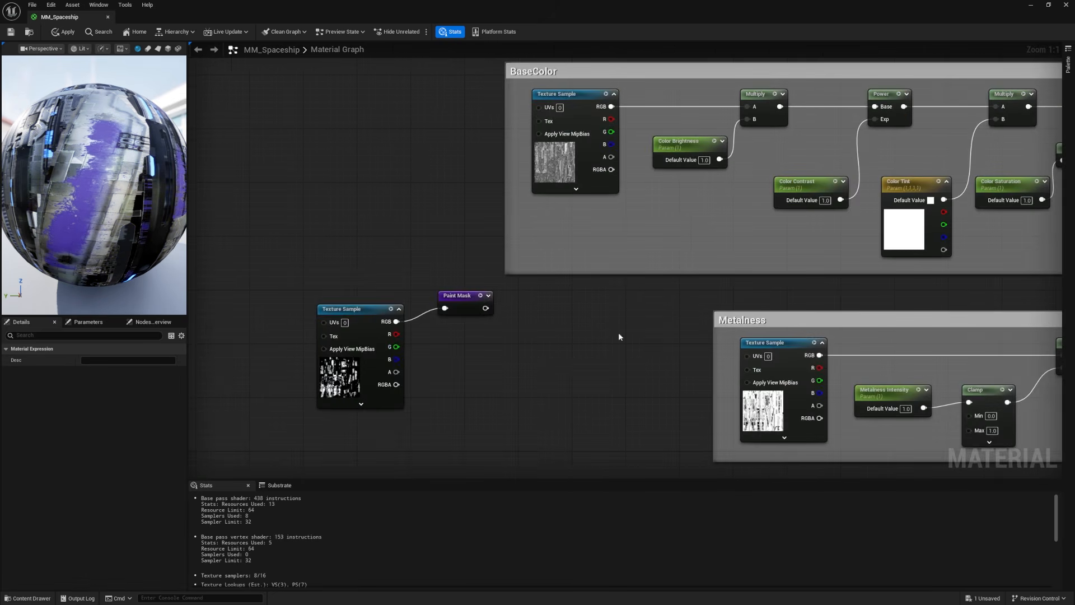
right_drag(618, 331, 697, 317)
Step: Wrap the mask texture sample and its Paint Mask node in a comment titled Mask
click(538, 298)
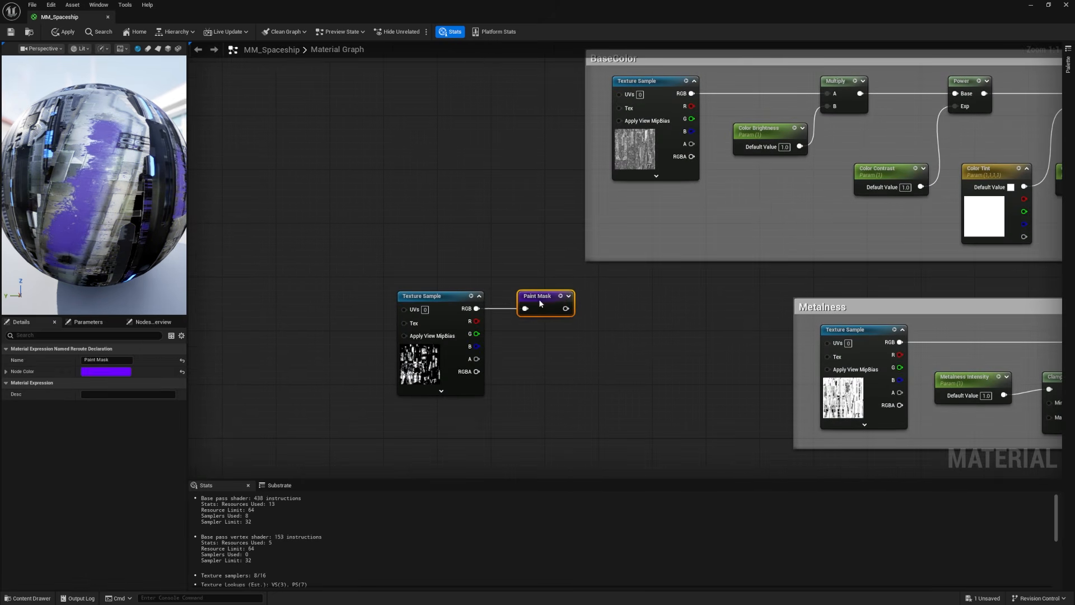
drag(539, 298, 440, 311)
text(c)
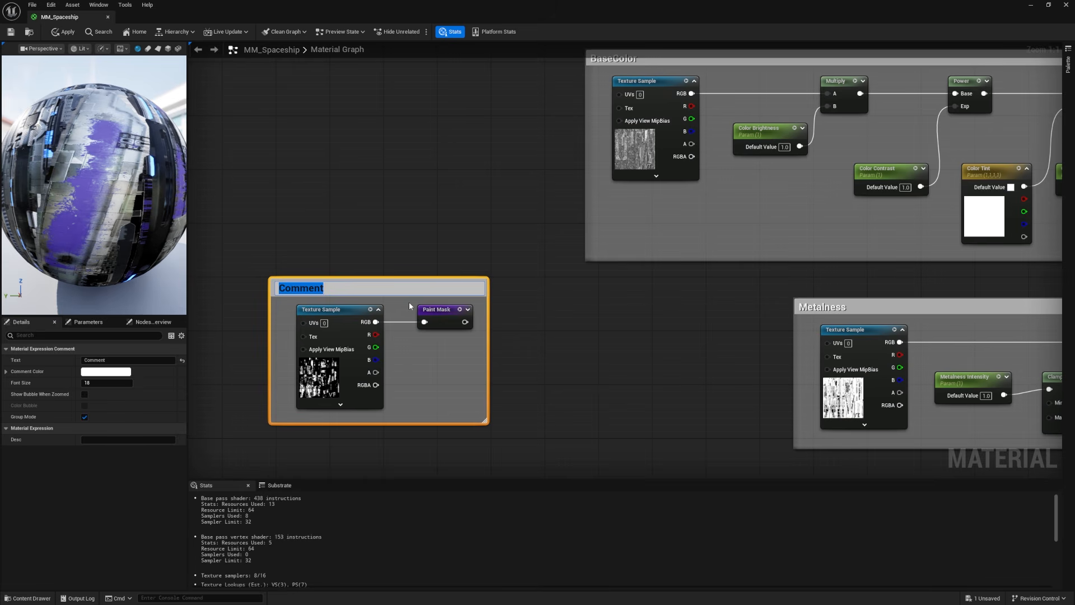
text(Mask)
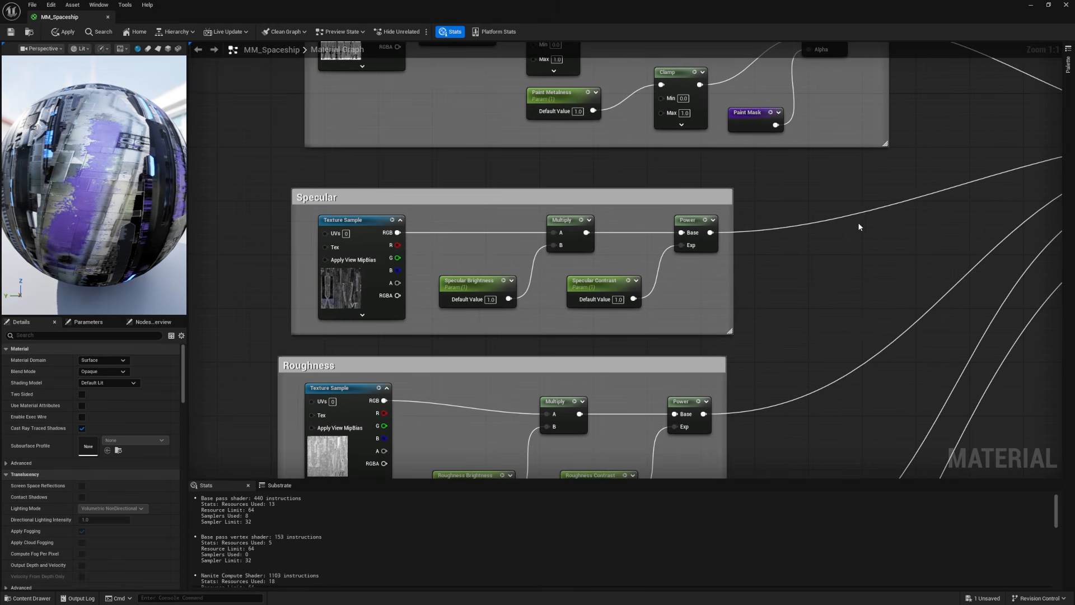
Step: Add a Lerp after the Specular group, feeding the Power output into A and the Lerp output into Specular
key(l)
click(823, 271)
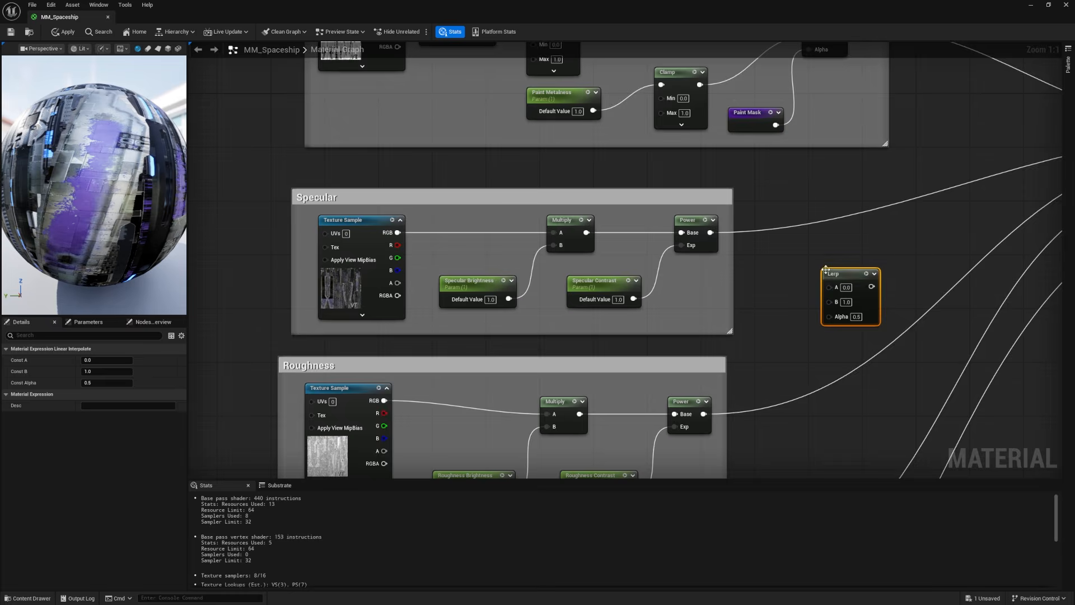
right_drag(822, 270, 594, 260)
ctrl+drag(482, 222, 594, 223)
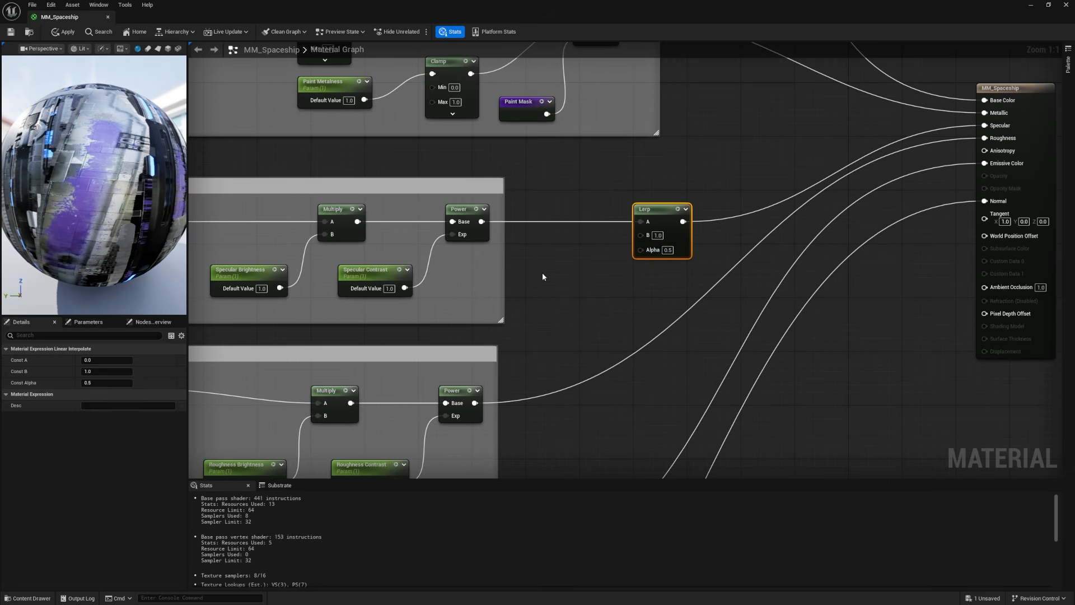
Step: Create a scalar parameter named Paint Specular with a default of 1 and connect it to the specular Lerp's B input
key(s)
click(542, 273)
text(s)
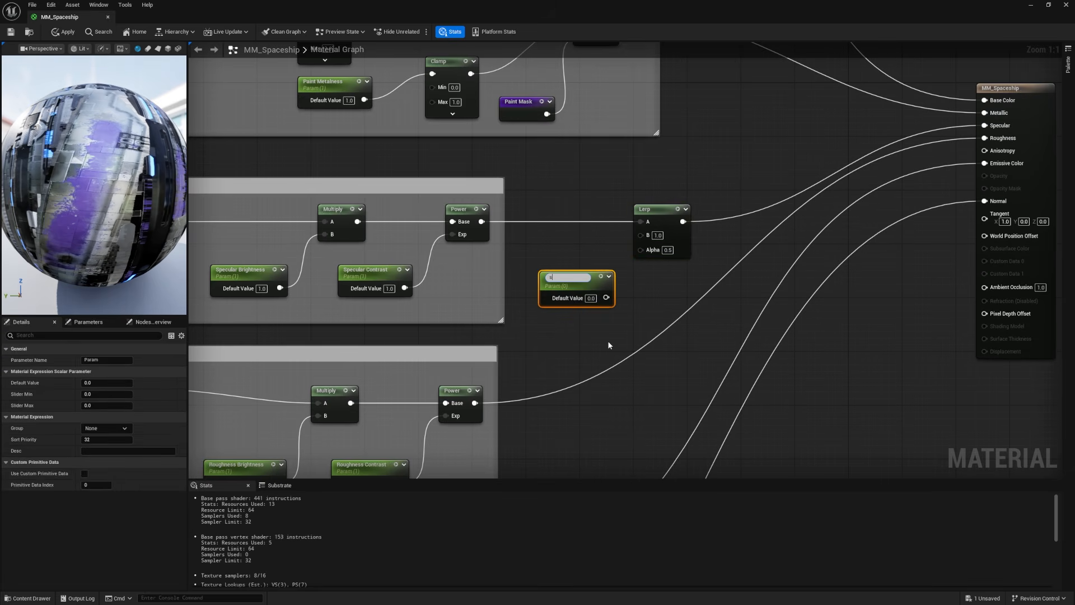
text(Paint Specular)
key(Return)
click(592, 295)
text(1)
key(Return)
mouse_move(571, 278)
mouse_down()
mouse_move(546, 246)
mouse_move(641, 235)
mouse_up()
Step: Add a Paint Mask reroute below Paint Specular and connect it to the specular Lerp's Alpha input
click(595, 316)
right_click(561, 300)
text(paint)
key(Return)
drag(607, 308, 641, 248)
Step: Move the new Lerp, Paint Specular and Paint Mask nodes closer and enclose them in the Specular comment box
mouse_move(582, 295)
mouse_down()
mouse_move(549, 282)
mouse_move(688, 272)
mouse_up()
drag(616, 187, 508, 187)
click(617, 253)
drag(579, 260, 601, 261)
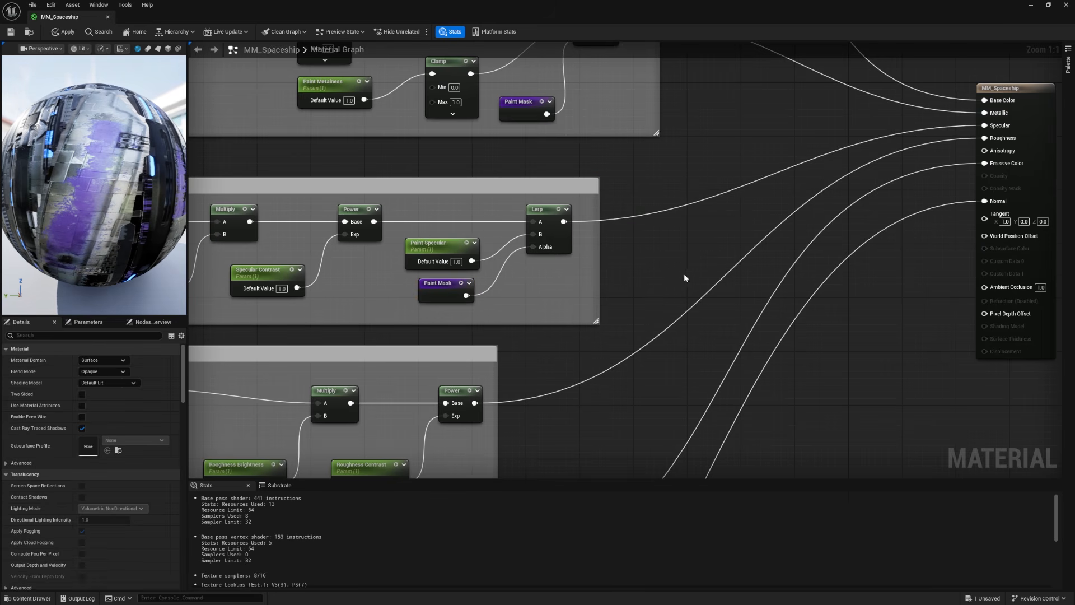
Step: Assign the Paint Specular parameter to the Paint group
click(448, 250)
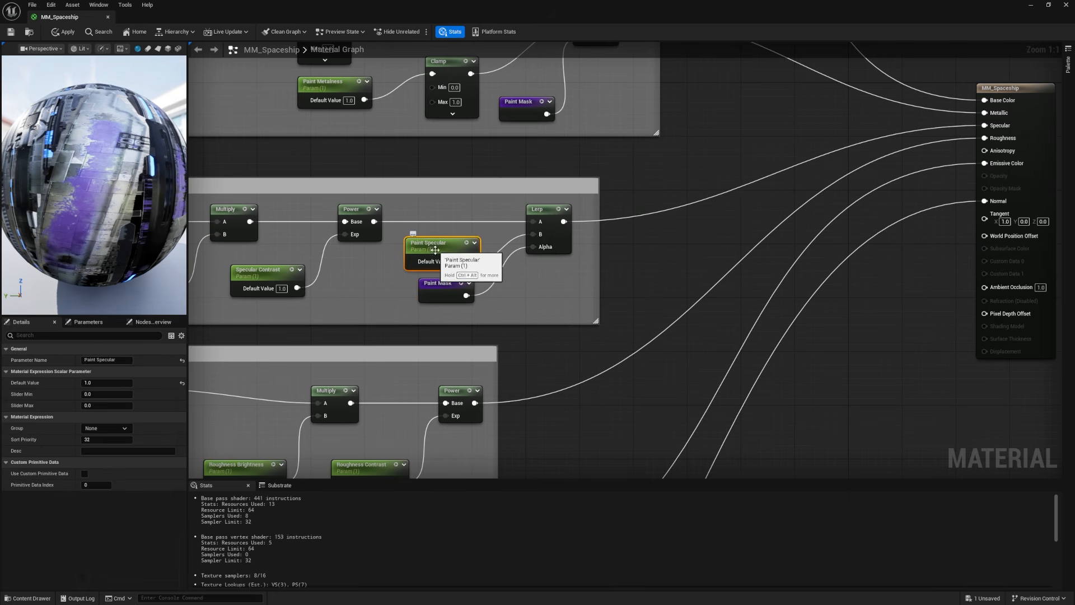
click(107, 428)
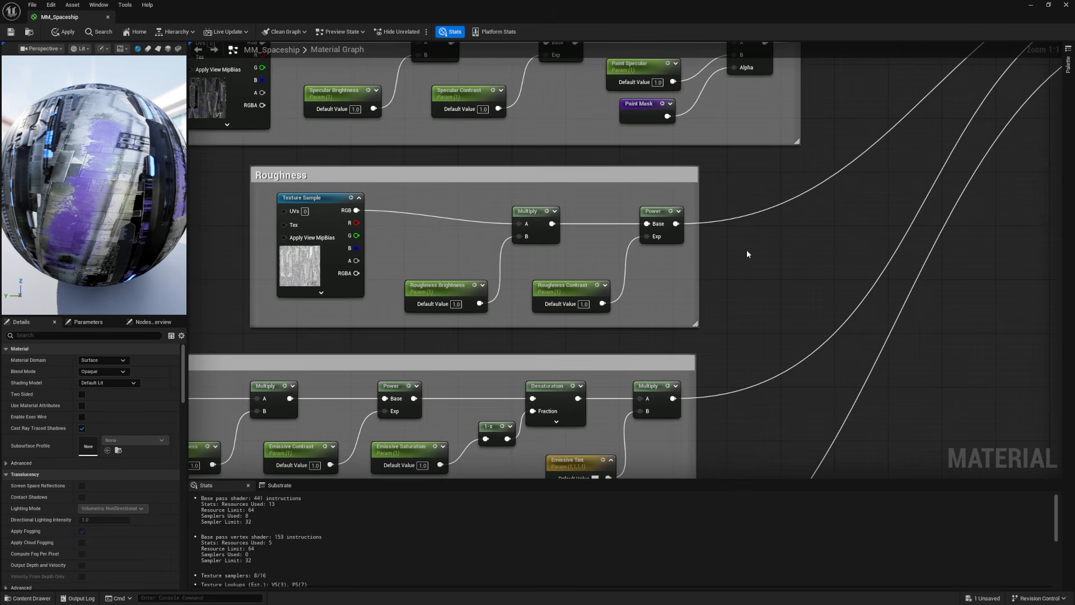
scroll(660, 107, down, 2)
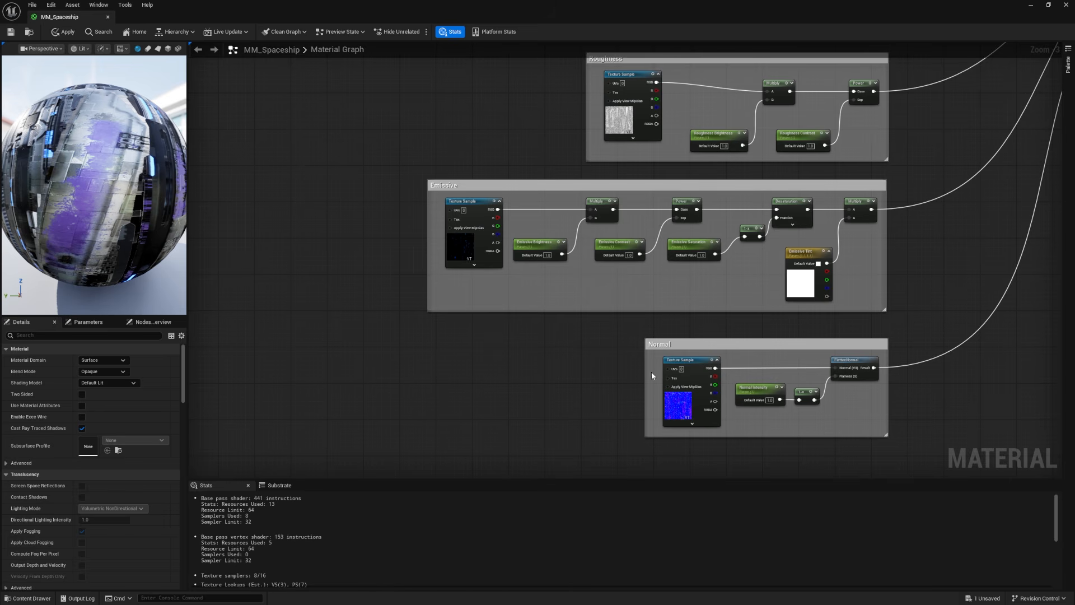
Step: Duplicate the specular Lerp, Paint Specular and Paint Mask nodes beside the Roughness box, and insert the Lerp between the roughness Power node and the material output
scroll(805, 203, up, 3)
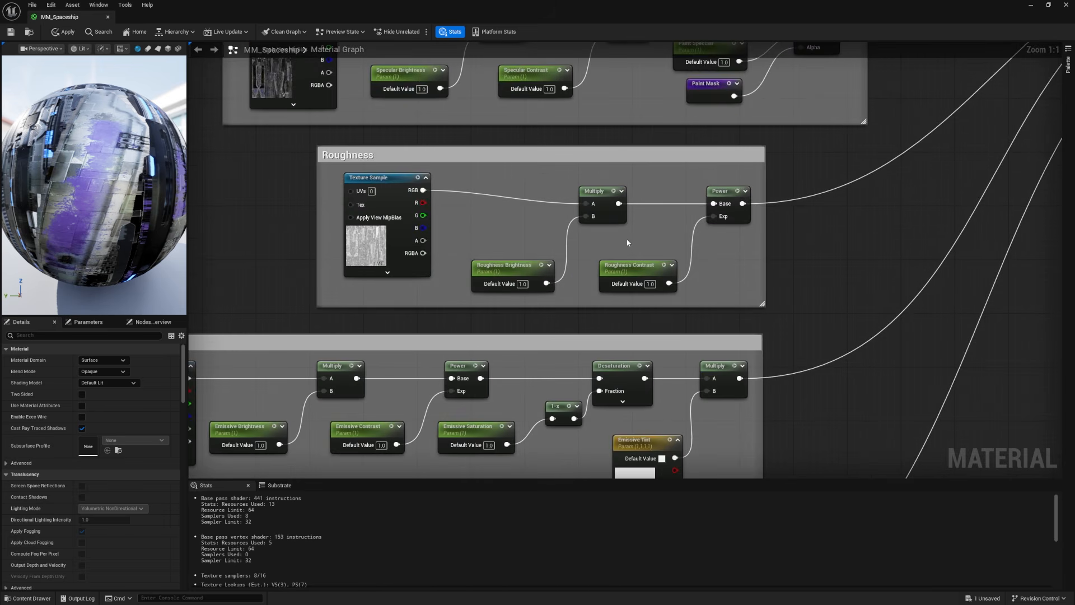
right_drag(584, 243, 484, 353)
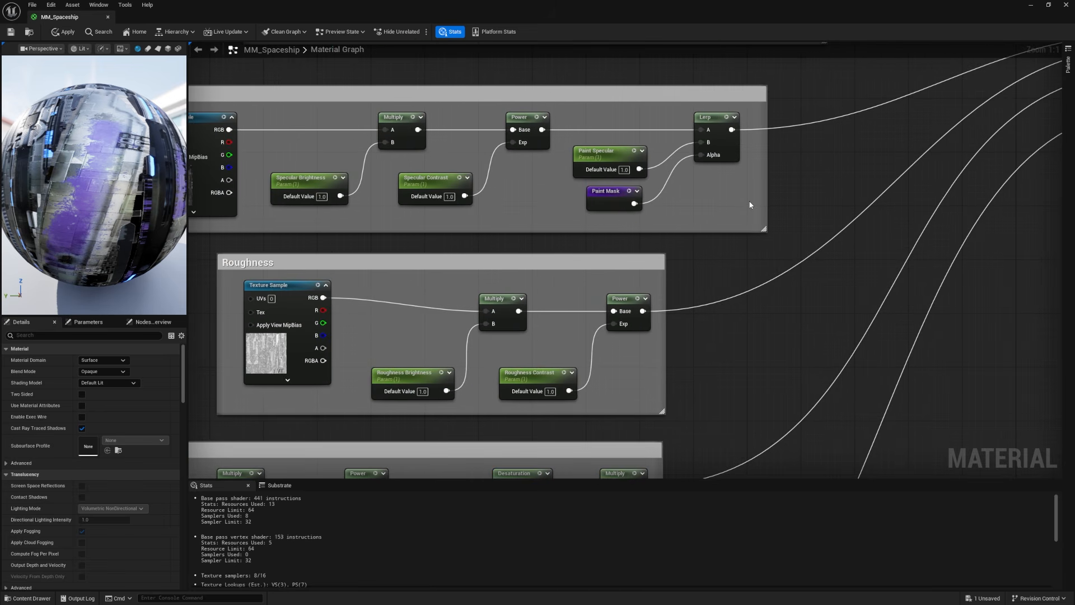
mouse_move(750, 215)
mouse_down()
mouse_move(693, 115)
mouse_move(624, 133)
mouse_up()
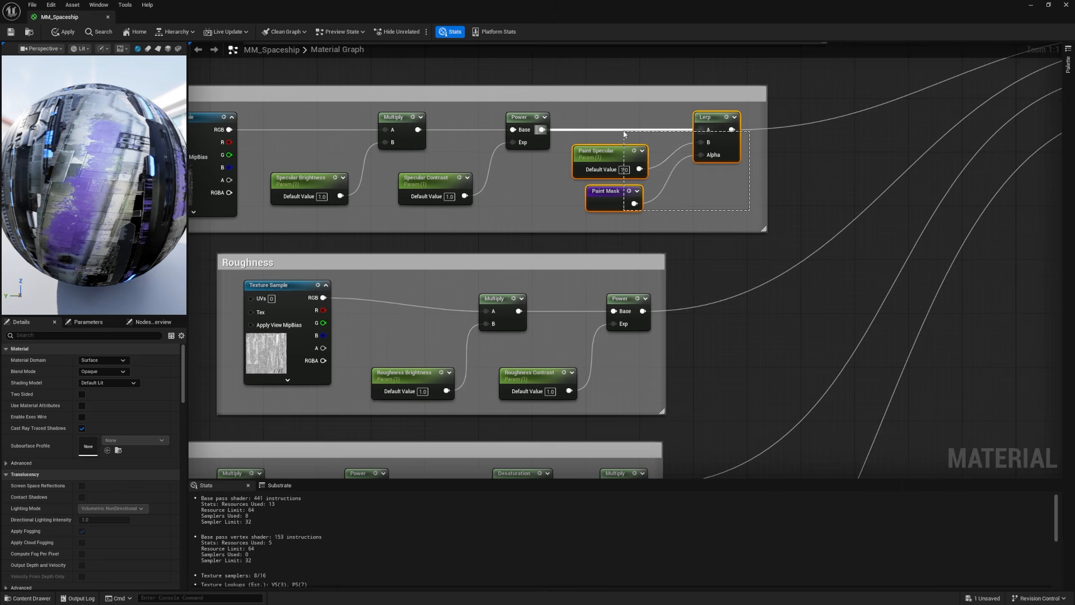
key(ctrl+d)
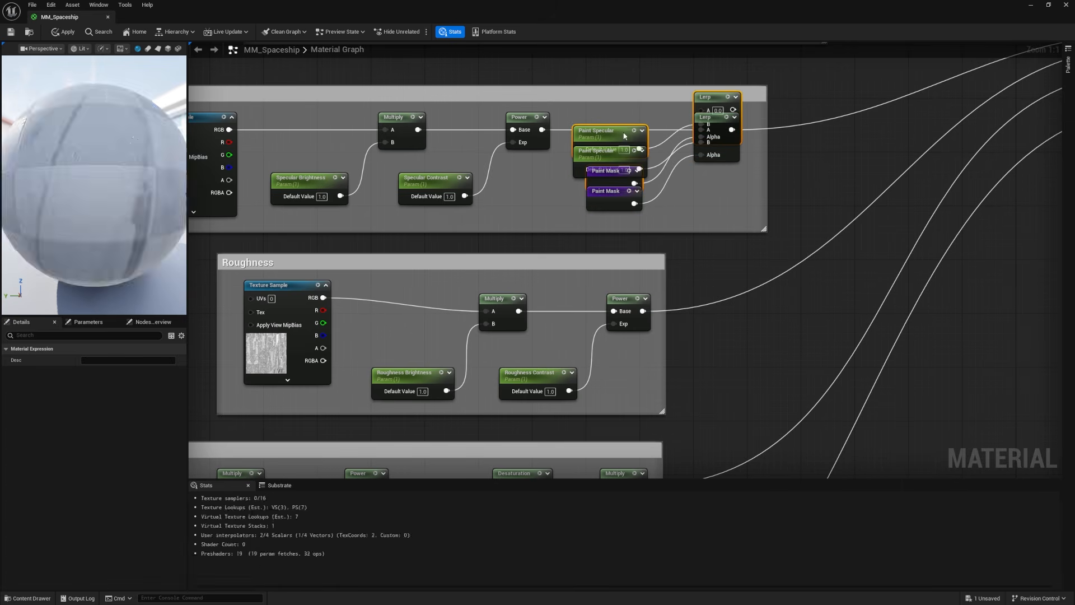
drag(712, 105, 805, 313)
click(754, 294)
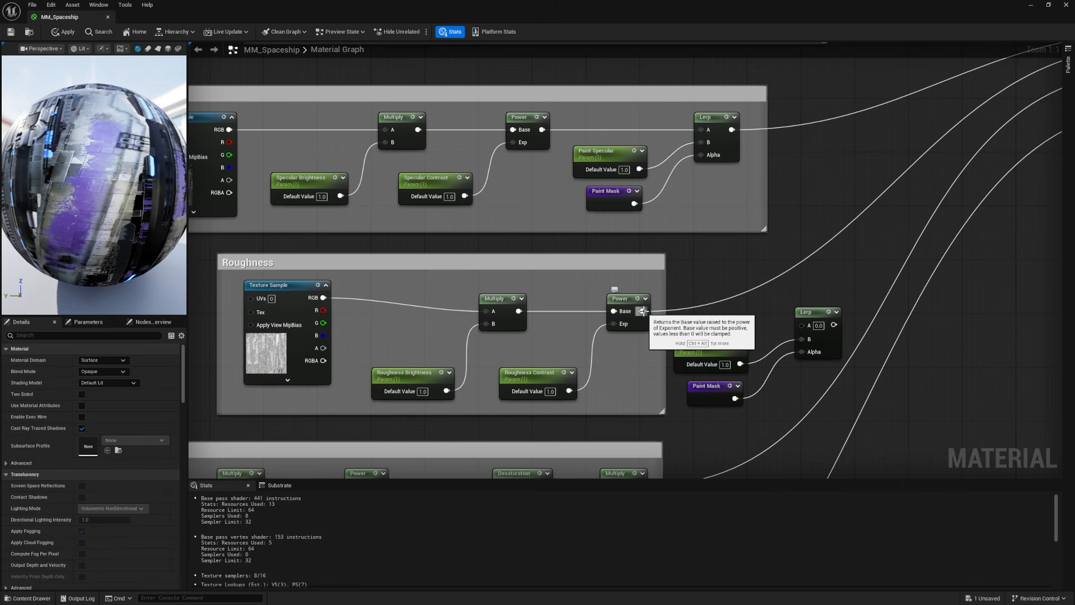
ctrl+drag(642, 312, 835, 326)
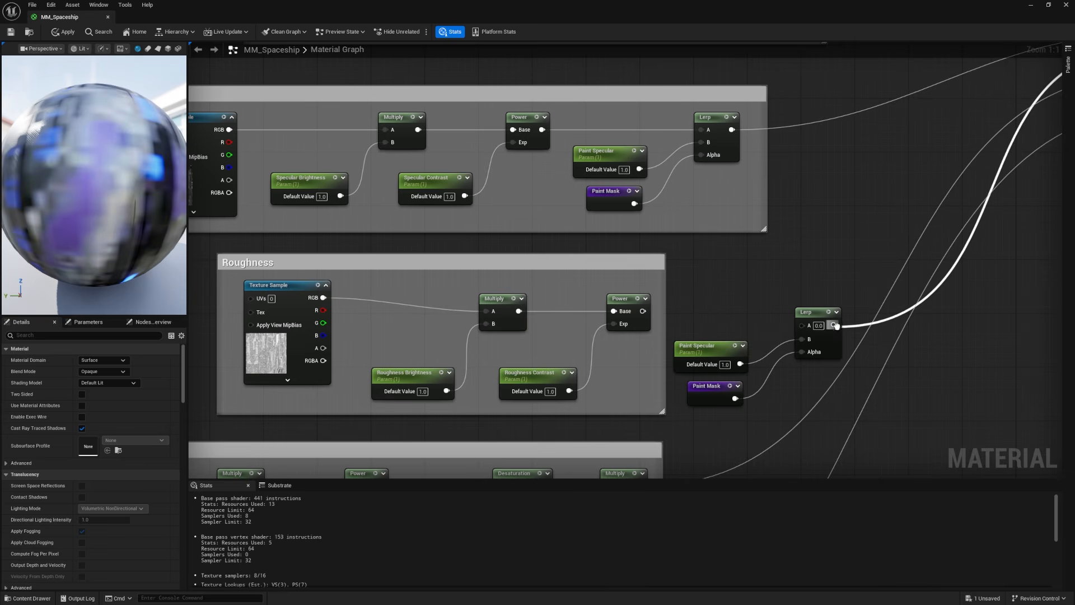
Step: Rename the duplicated Paint Specular parameter to Paint Roughness and set its default value to 0.5
click(710, 349)
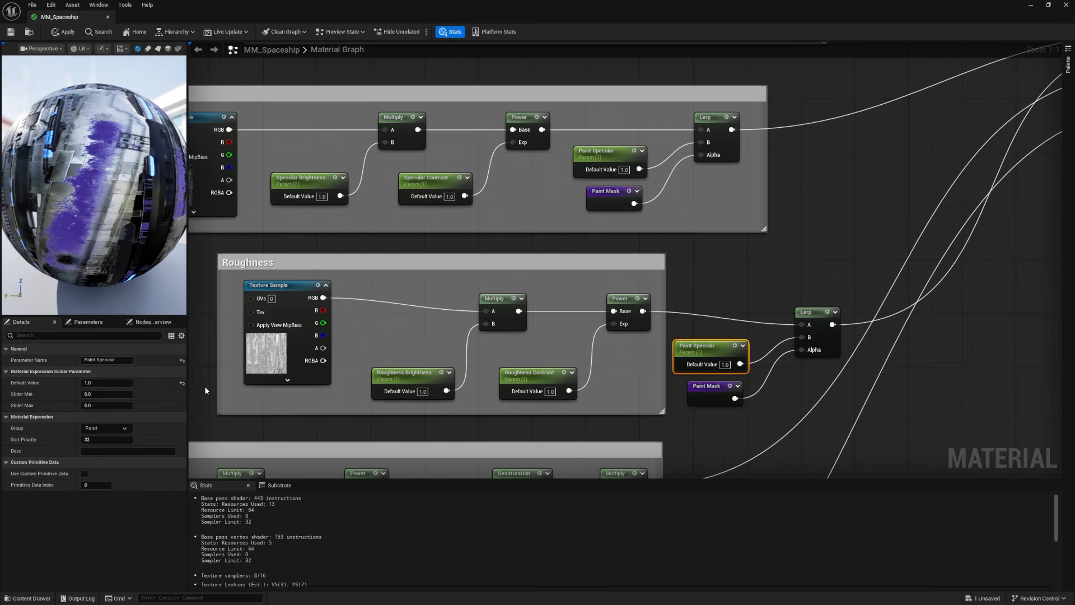
double_click(107, 360)
text(Roughness)
key(Return)
text(0.5)
key(Return)
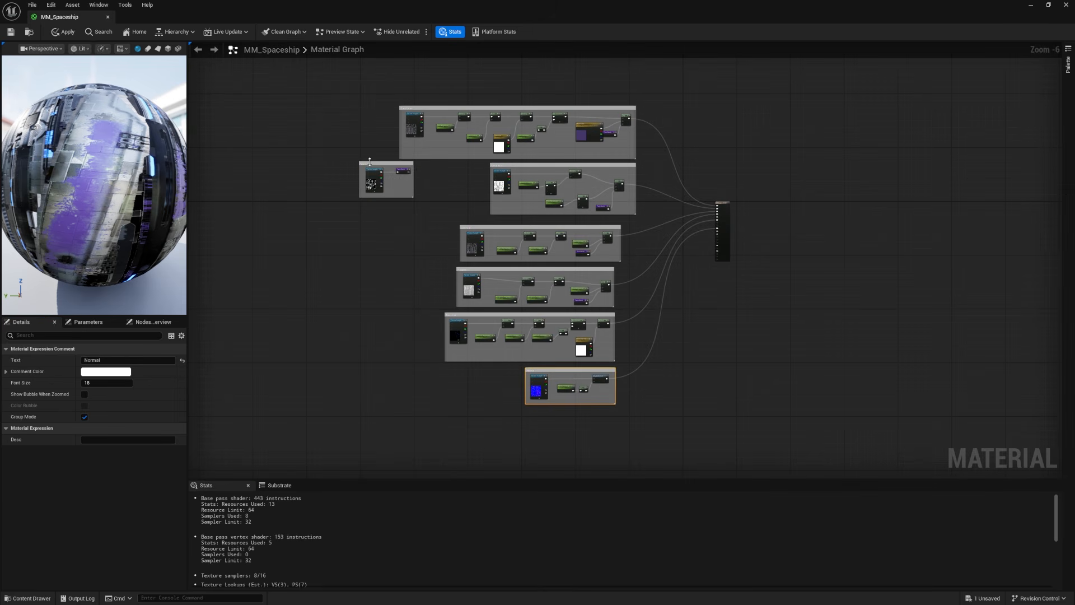
Step: Move the Masks comment box slightly closer to the other comment groups
drag(370, 162, 382, 181)
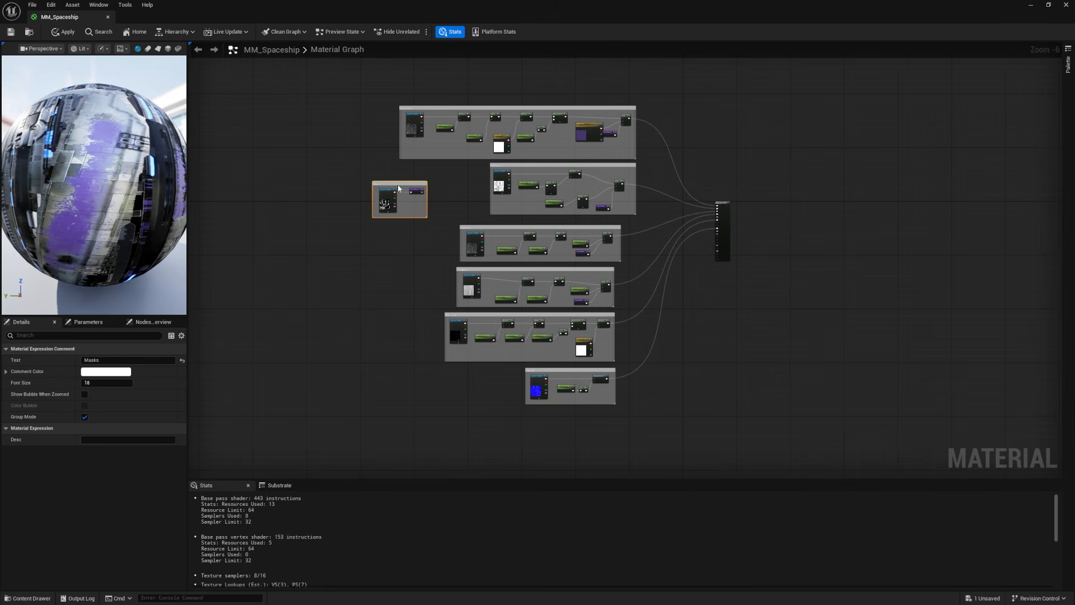
scroll(498, 235, up, 3)
scroll(503, 240, down, 4)
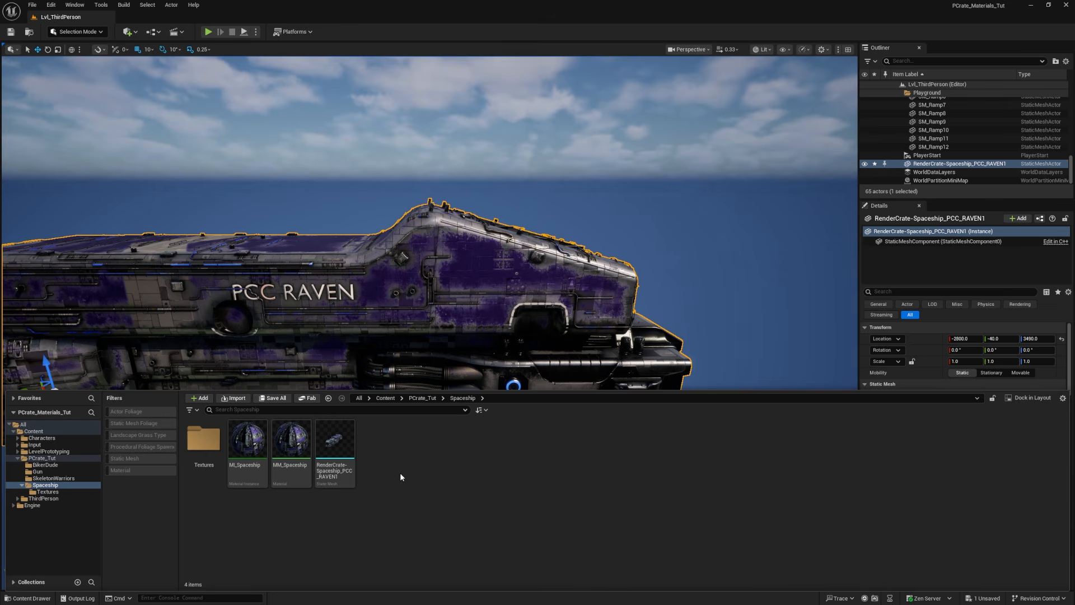
Step: Switch to the level editor, open the MI_Spaceship material instance and collapse its Emissive parameter group
double_click(242, 450)
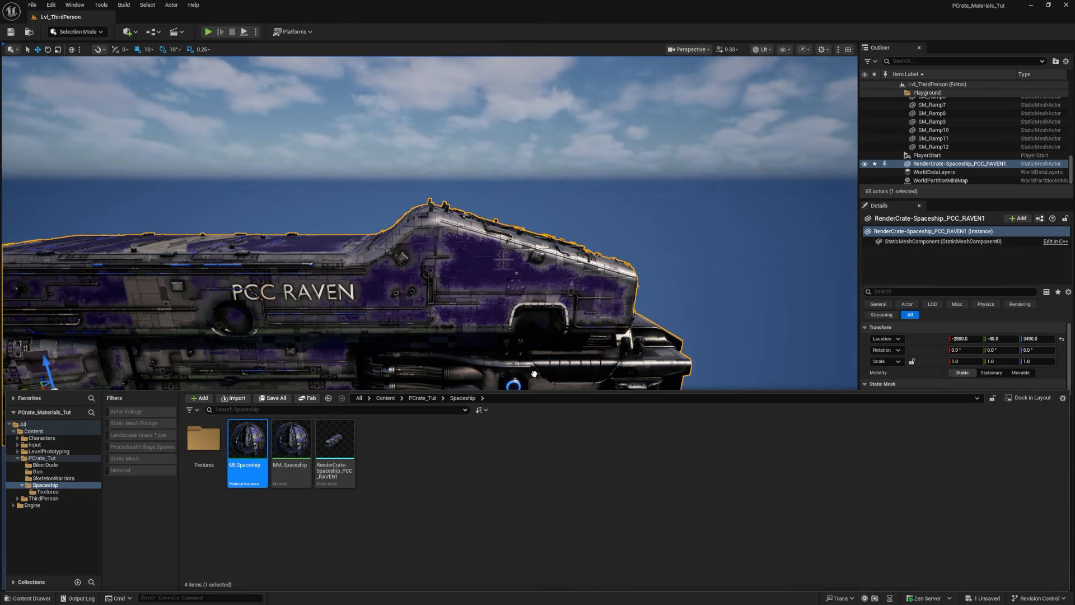
click(687, 212)
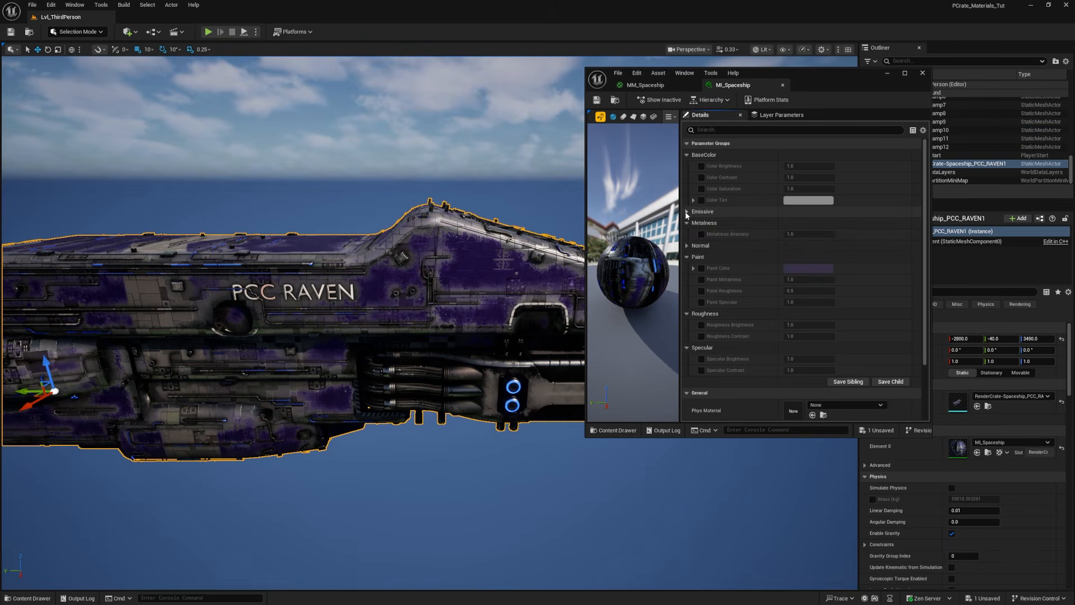
Step: Enable the Paint Color override in MI_Spaceship and try a pink paint on the ship
click(701, 268)
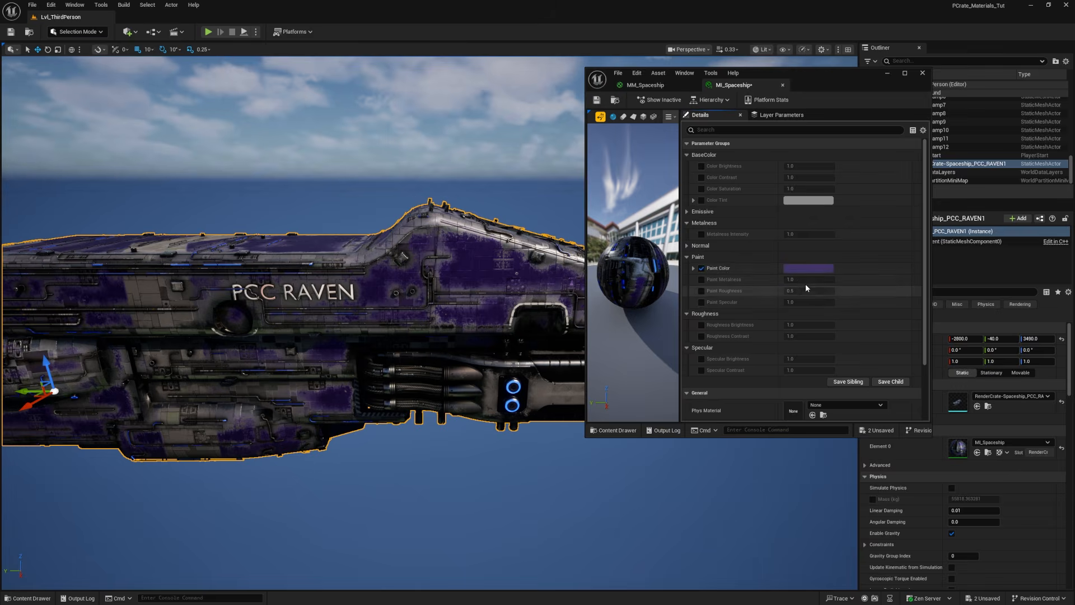
click(802, 268)
drag(855, 322, 858, 323)
drag(928, 359, 928, 336)
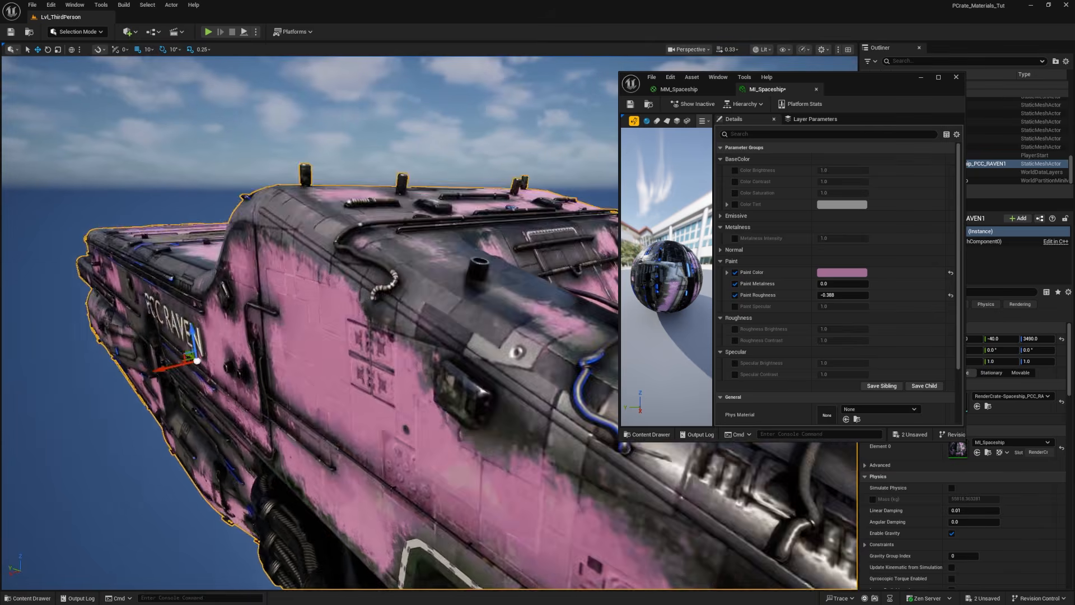
Step: Try a darker, muted mauve Paint Color with R 0.24, G 0.104 and B 0.19, and accept it
click(842, 272)
mouse_move(972, 336)
mouse_down()
mouse_move(967, 389)
mouse_move(967, 363)
mouse_up()
drag(930, 285, 886, 410)
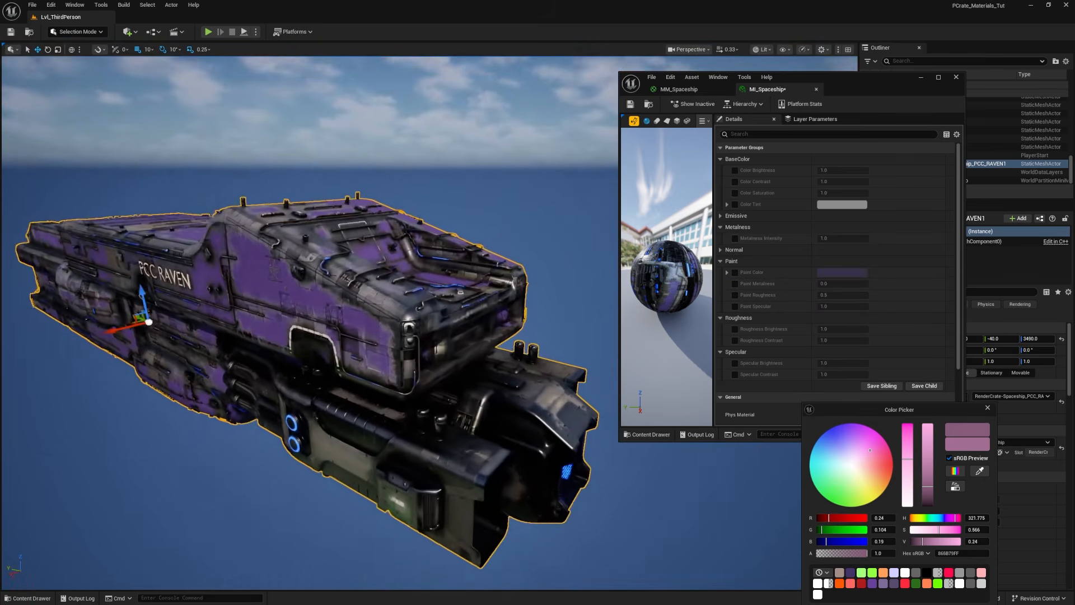
drag(958, 409, 887, 219)
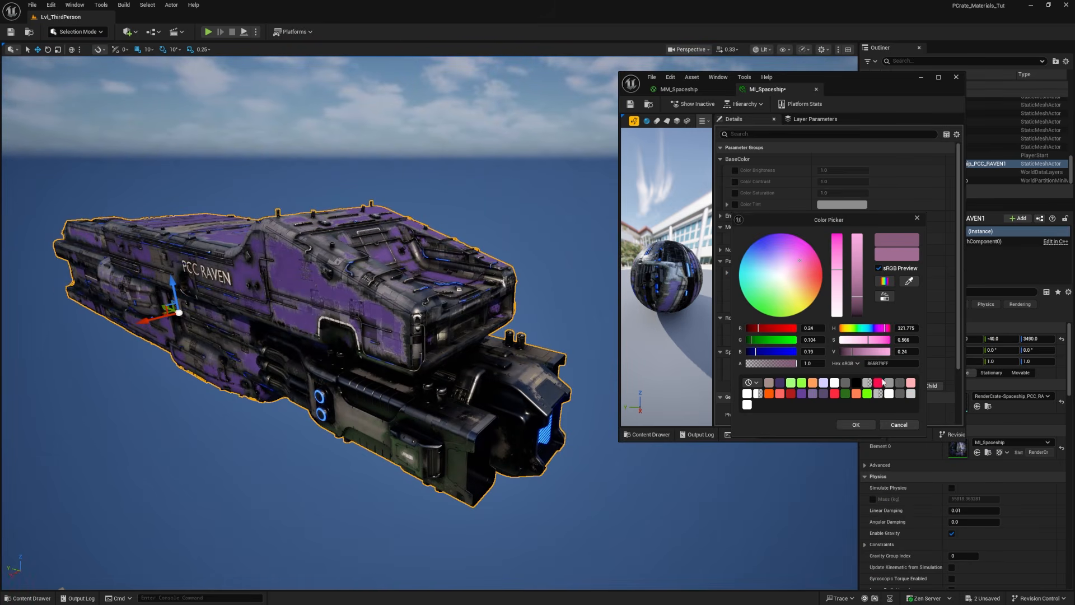
click(854, 426)
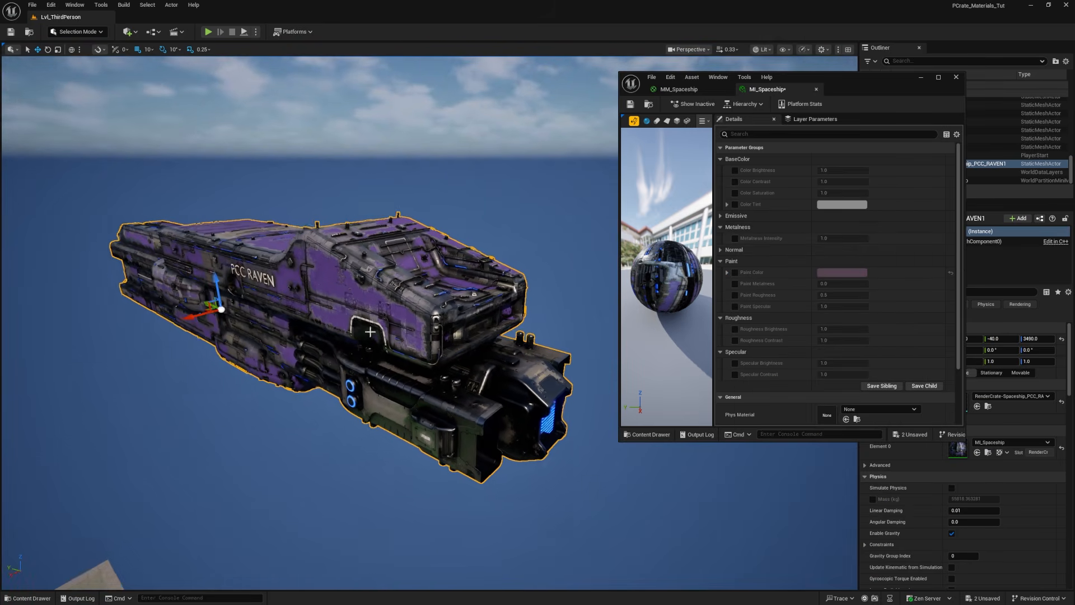
Step: Duplicate the PCC Raven spaceship in the level and place the copy above the original at Z 4520
right_drag(389, 306, 331, 319)
right_drag(247, 279, 292, 265)
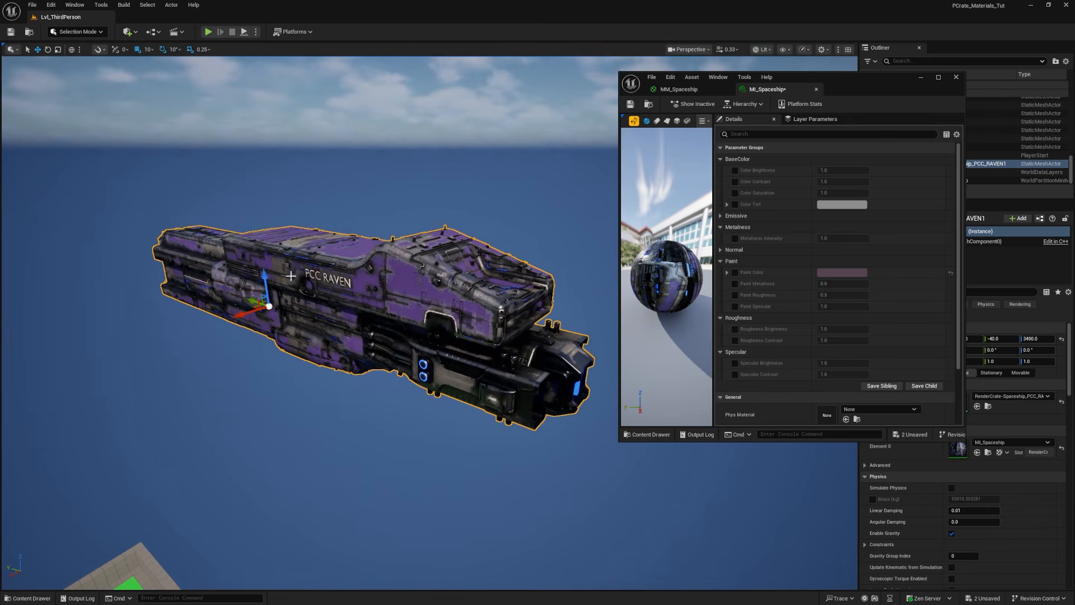
alt+drag(268, 283, 268, 145)
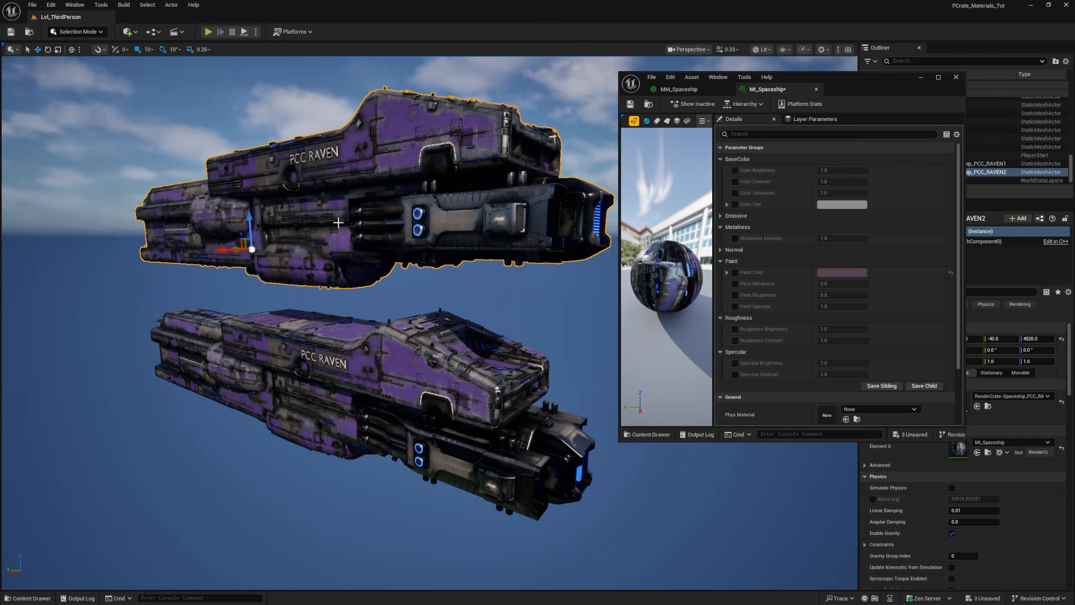
Step: Enable the Paint Color override in MI_Spaceship and set it to a green
click(735, 272)
click(824, 273)
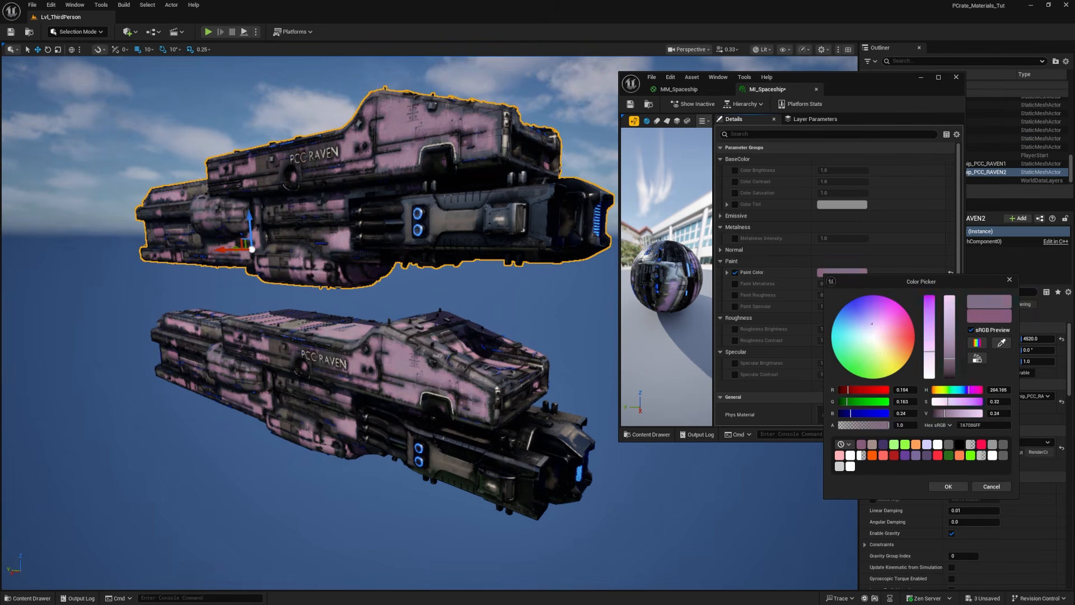
drag(883, 324, 859, 356)
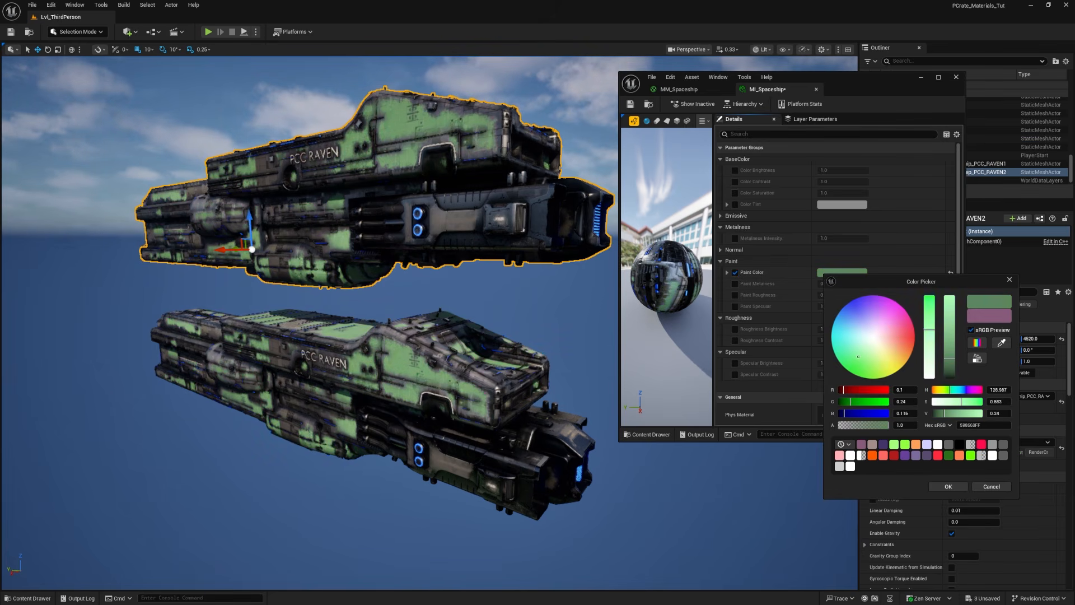
click(948, 486)
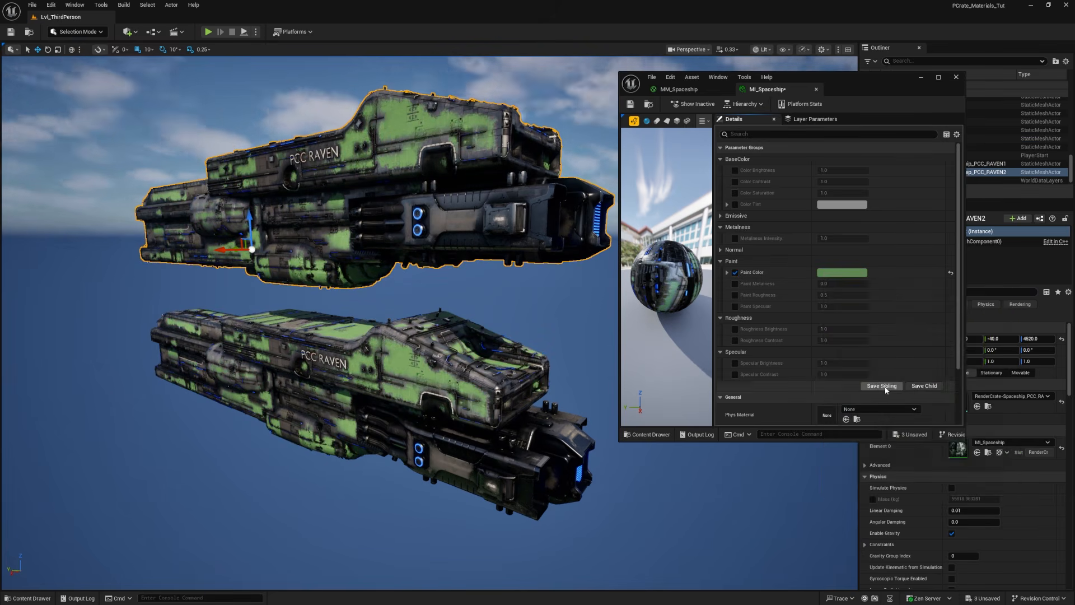
Step: Save the green variant as a sibling material instance named MI_Spaceship_Green in the Spaceship folder
click(878, 388)
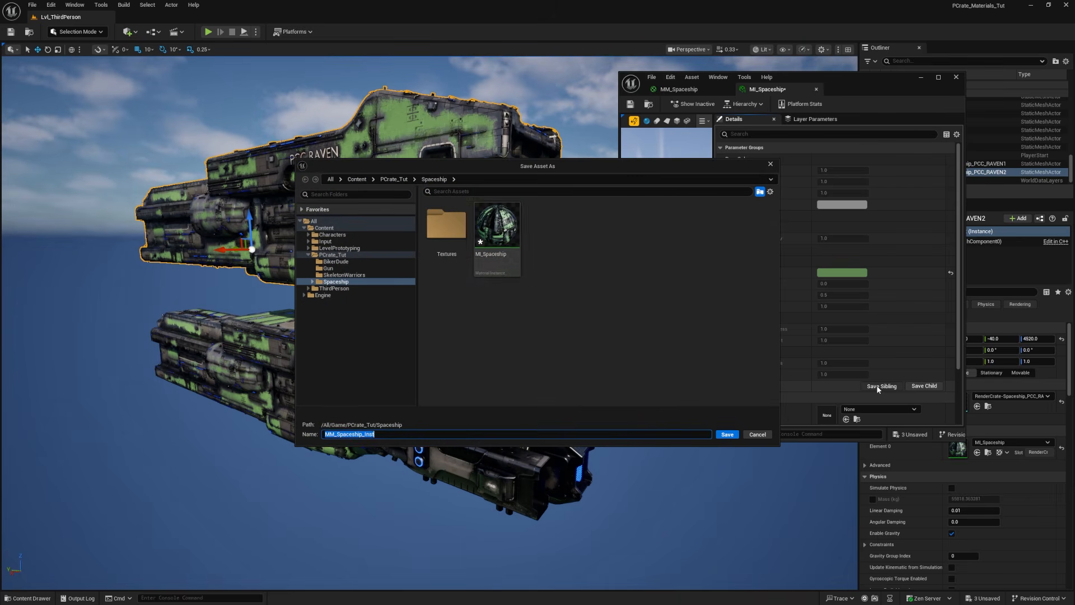
click(507, 245)
click(375, 435)
text(_)
key(Return)
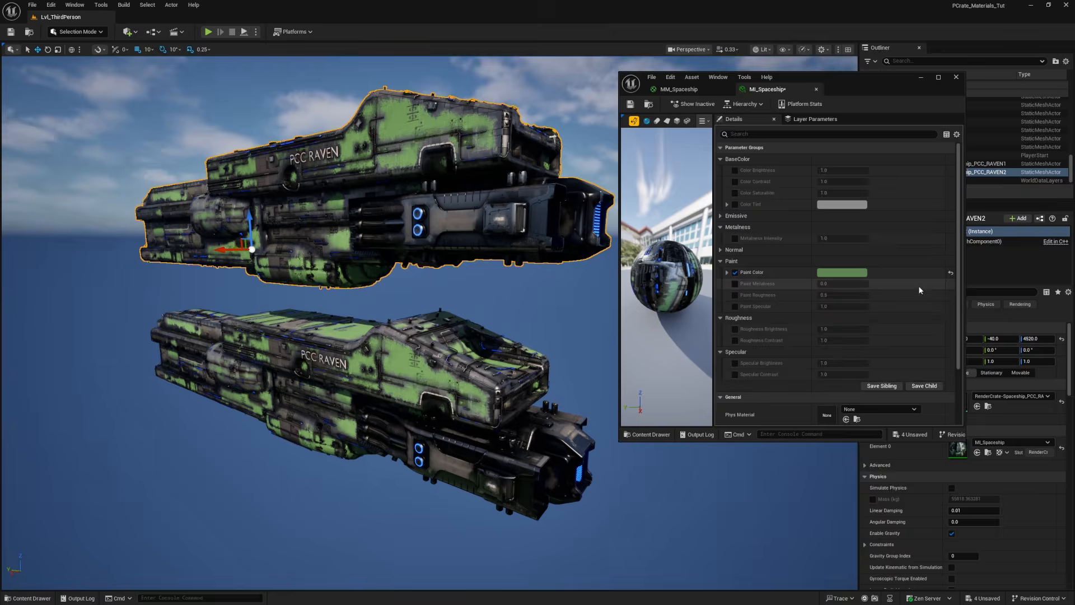
Step: Reset Paint Color in the original MI_Spaceship to its default and close the instance editor
click(950, 275)
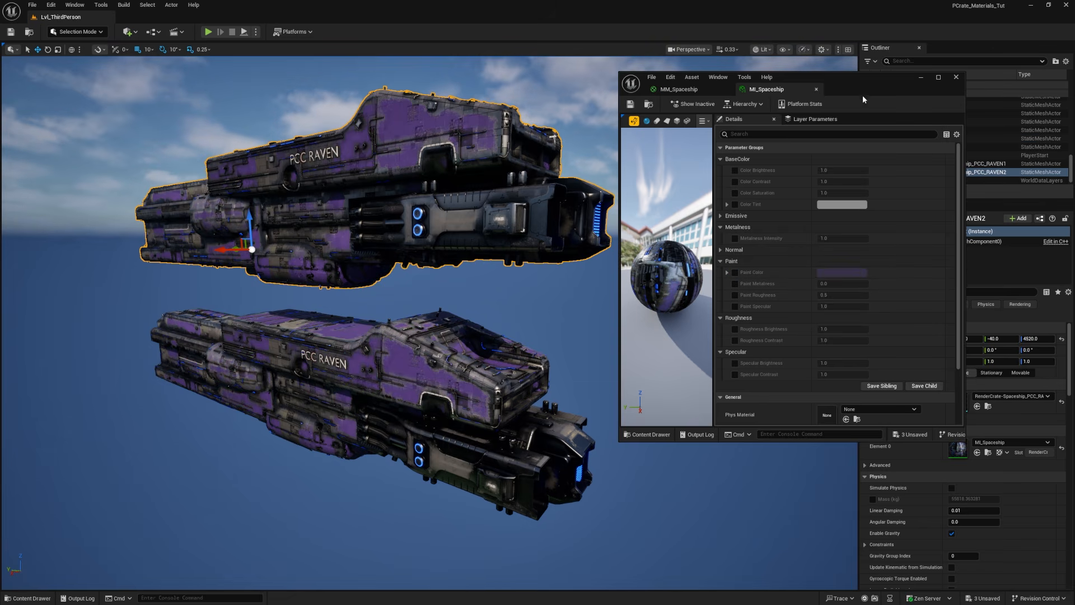
click(955, 78)
Step: Apply the MI_Spaceship_Green material instance to the upper spaceship copy
key(ctrl+space)
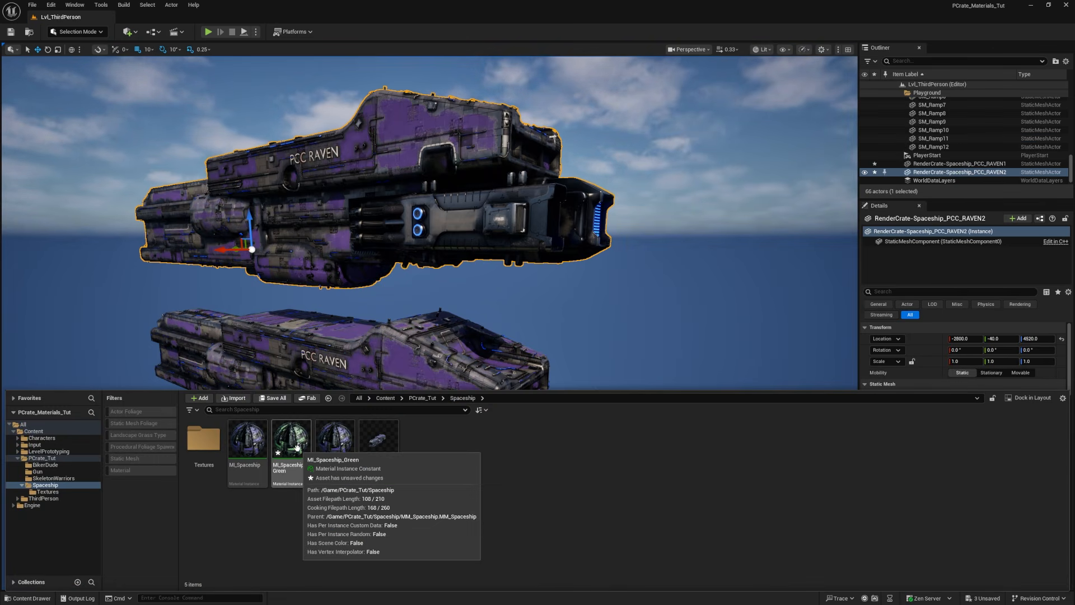
drag(297, 448, 360, 161)
right_drag(418, 291, 471, 278)
mouse_move(504, 392)
right_down()
mouse_move(476, 391)
mouse_move(504, 392)
right_up()
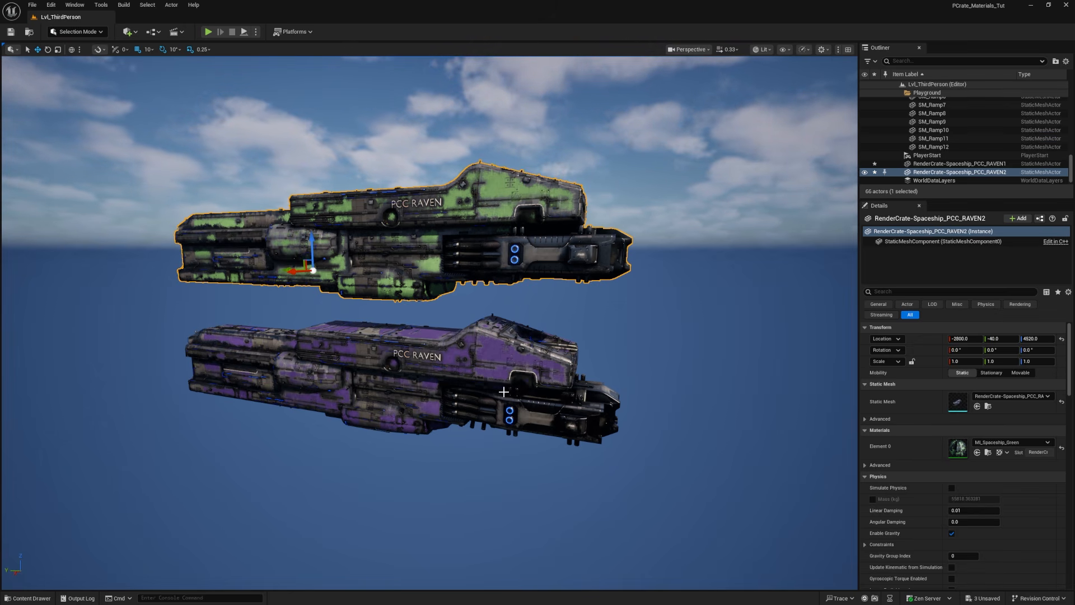
key(ctrl+space)
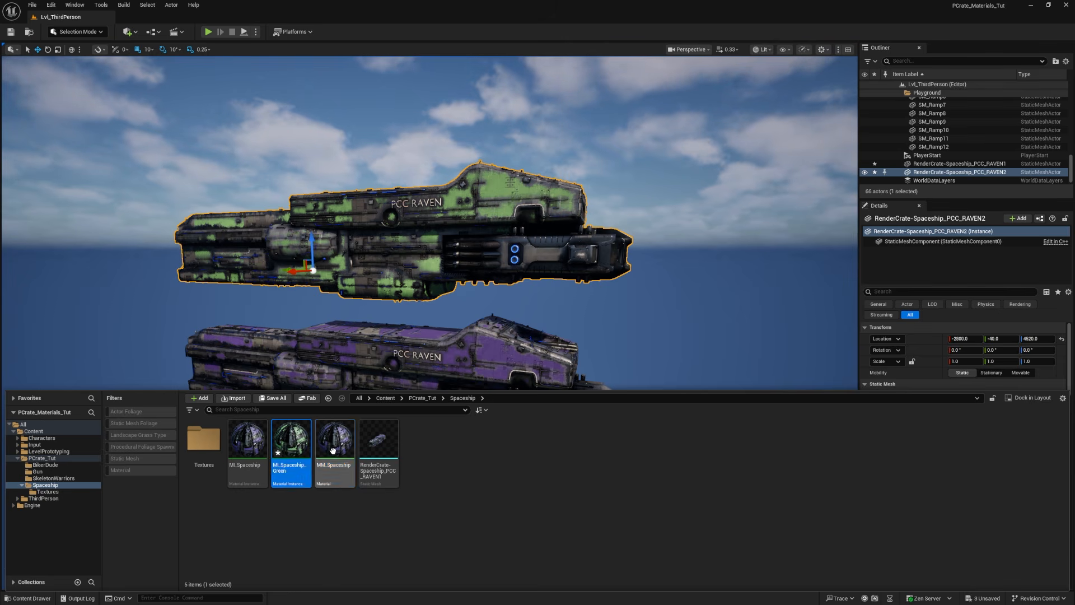
click(333, 451)
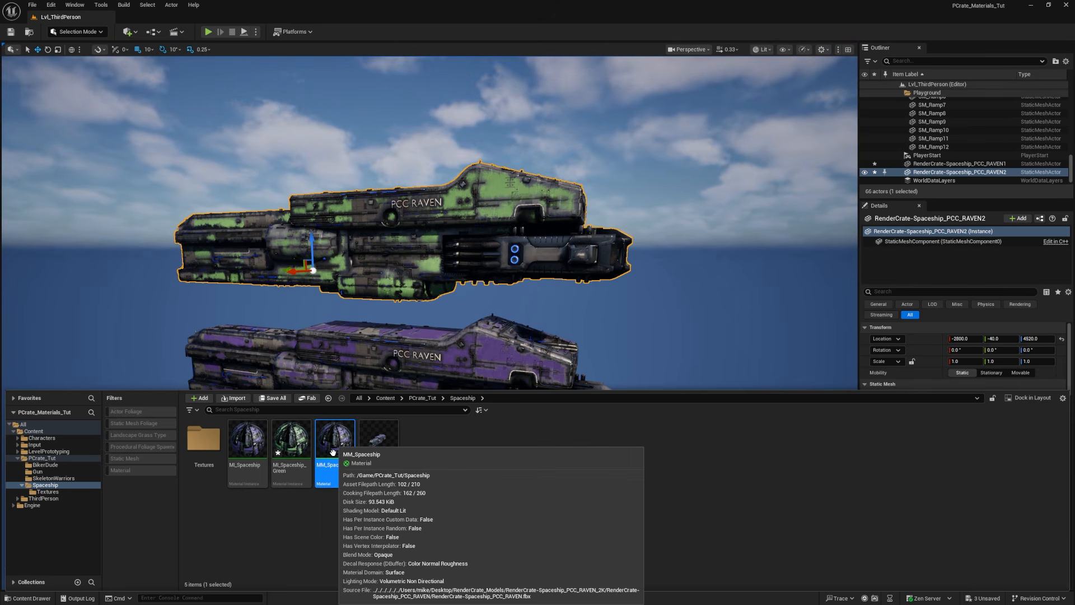
right_drag(481, 303, 62, 300)
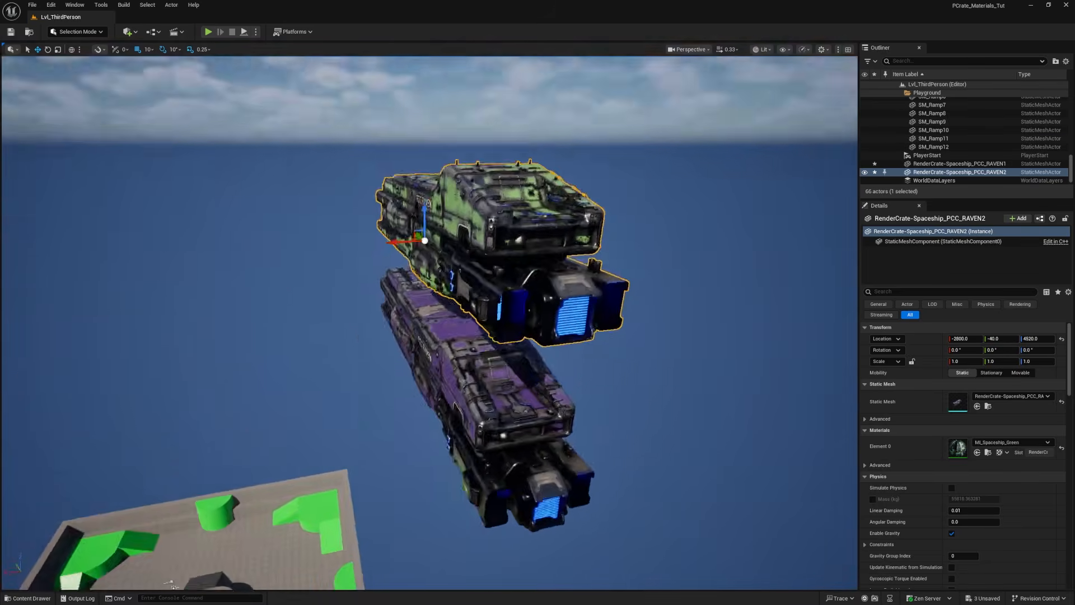